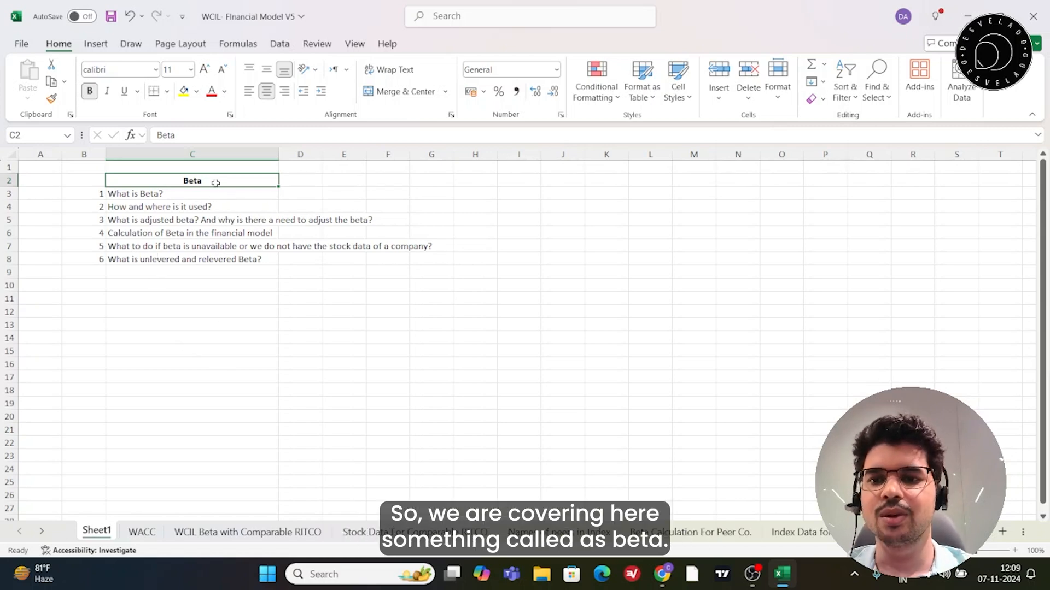
- Switch to Chrome and read the search result's definition of a stock's beta, highlighting the passage on the market's beta
{"action": "left_click", "coordinate": [151, 199]}
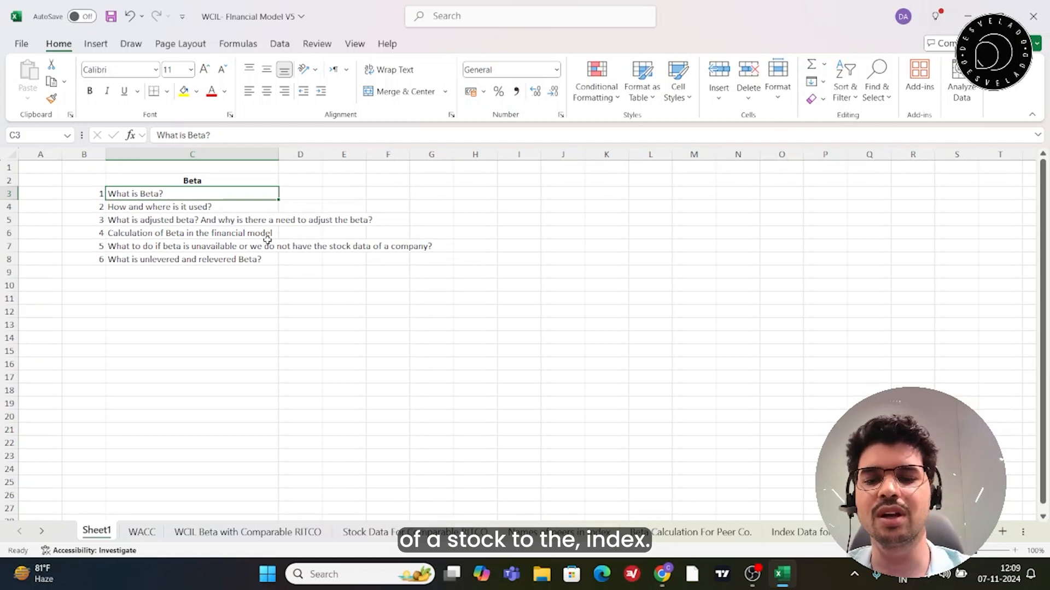
{"action": "left_click", "coordinate": [662, 574]}
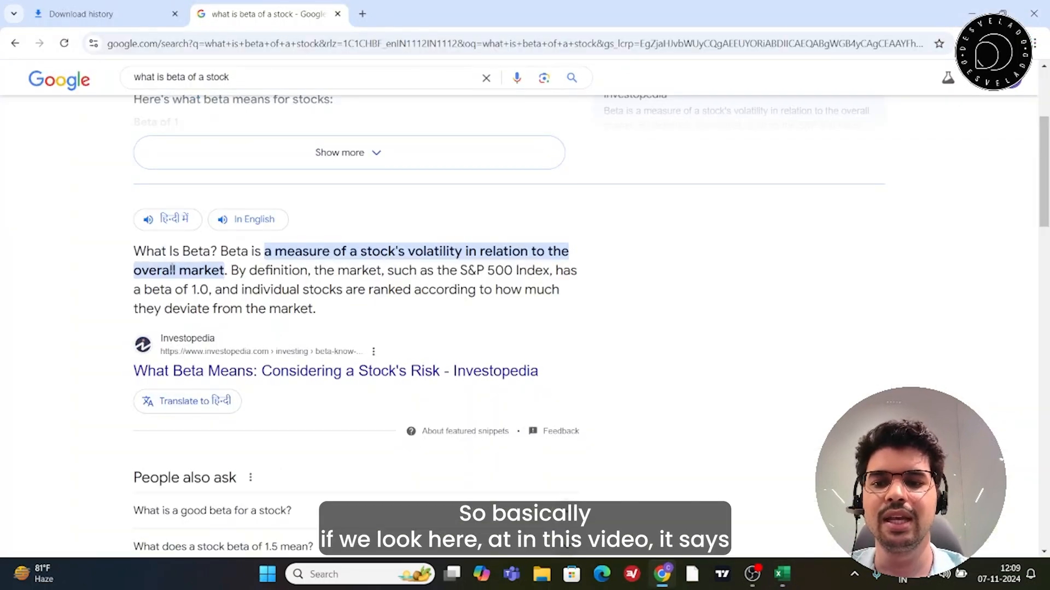
{"action": "left_click_drag", "start_coordinate": [239, 270], "coordinate": [380, 290]}
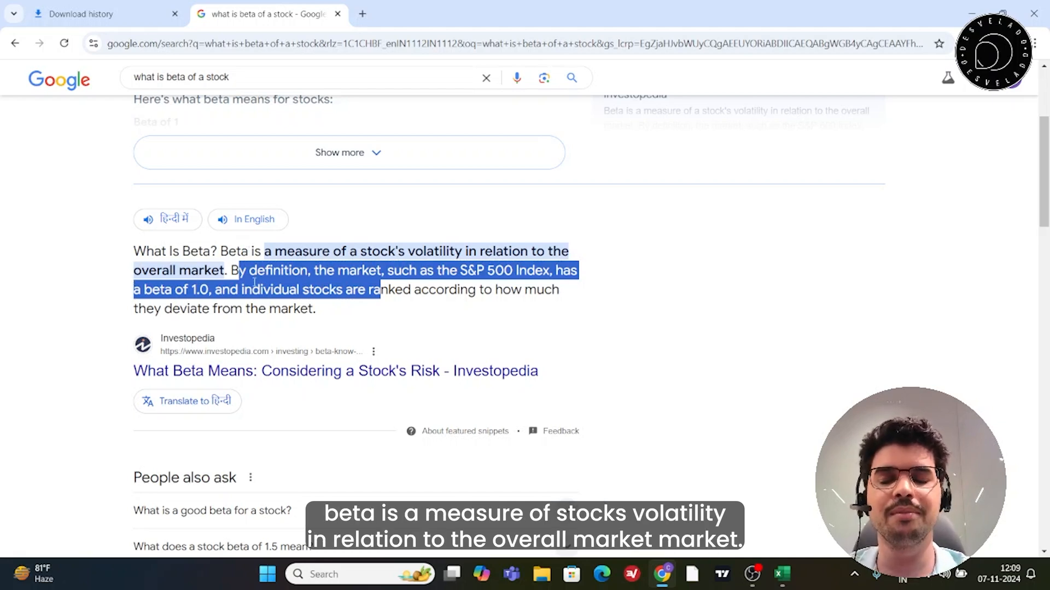
- Switch back to the Excel workbook and look over the Cost of Equity section on the WACC sheet
{"action": "key", "text": "alt+Tab"}
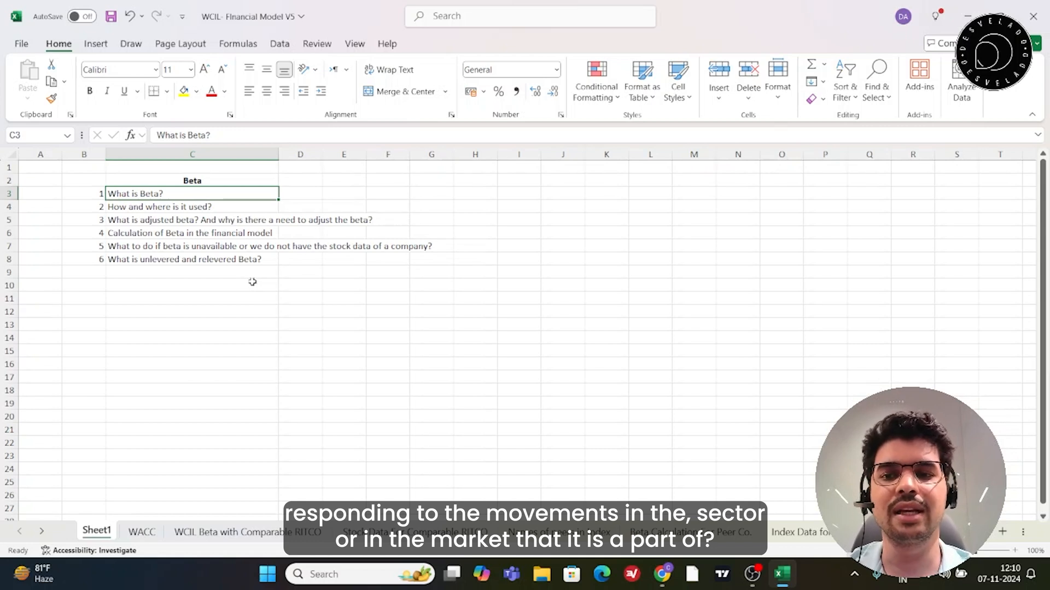
{"action": "left_click", "coordinate": [127, 533]}
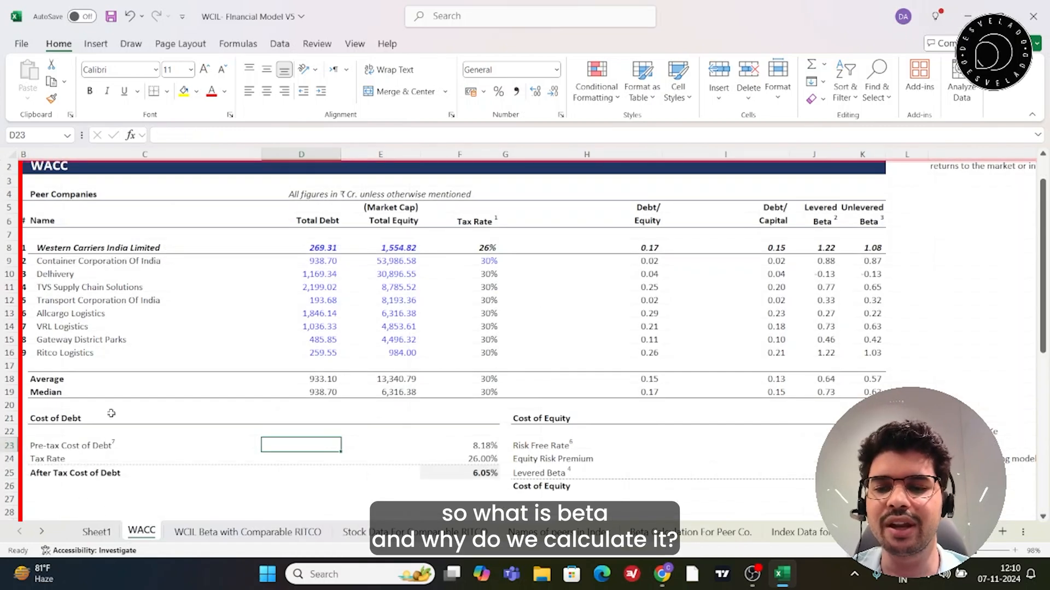
{"action": "scroll", "coordinate": [585, 381], "scroll_direction": "down", "scroll_amount": 3}
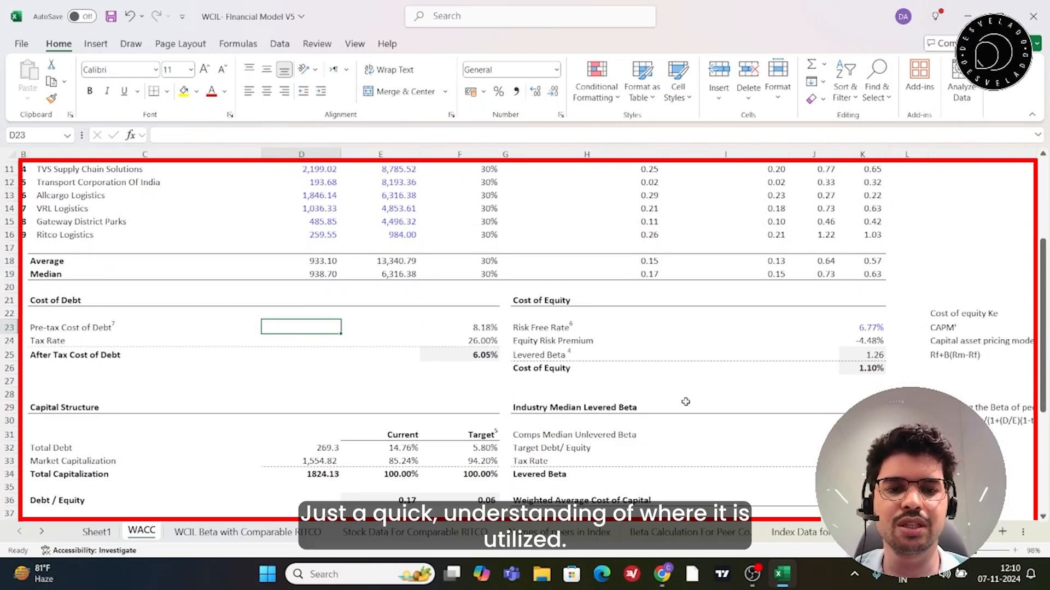
{"action": "scroll", "coordinate": [527, 334], "scroll_direction": "right", "scroll_amount": 2}
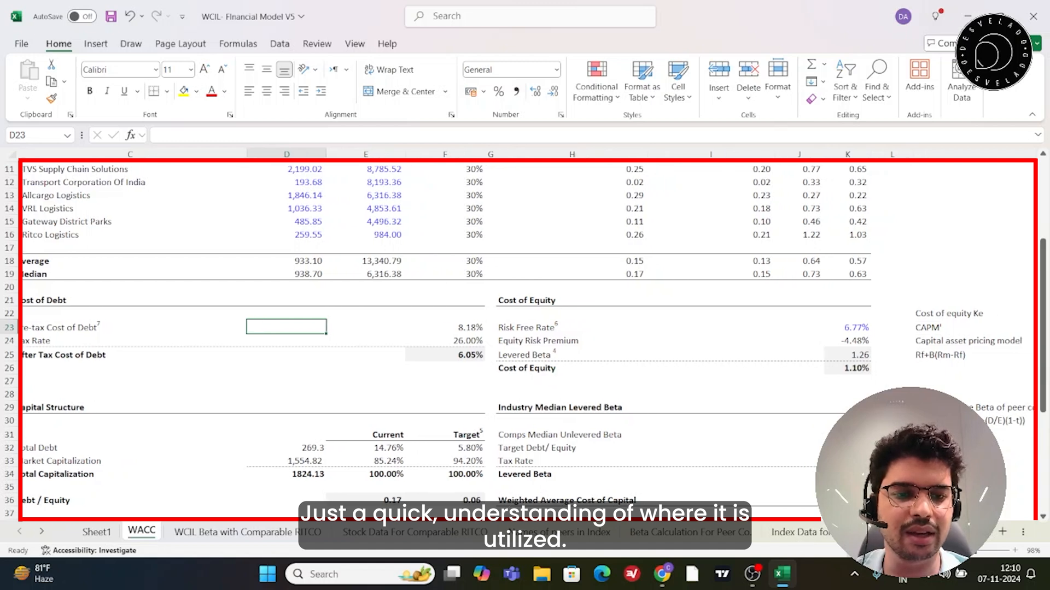
{"action": "scroll", "coordinate": [744, 372], "scroll_direction": "left", "scroll_amount": 2}
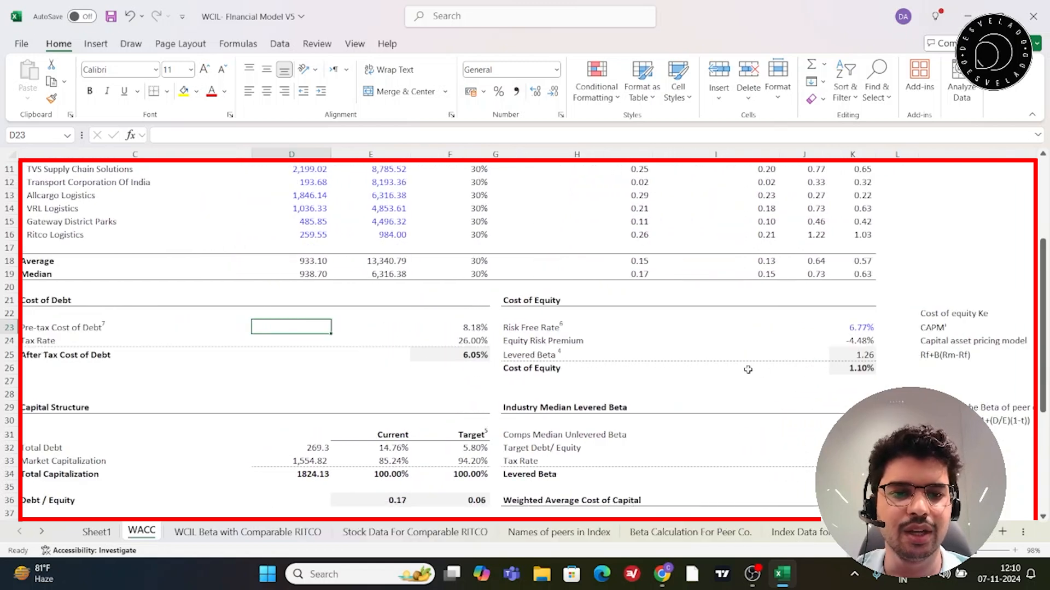
- Examine the notes on the CAPM cost of equity formula, Rf+B(Rm-Rf), beside the Cost of Equity section
{"action": "left_click", "coordinate": [928, 289]}
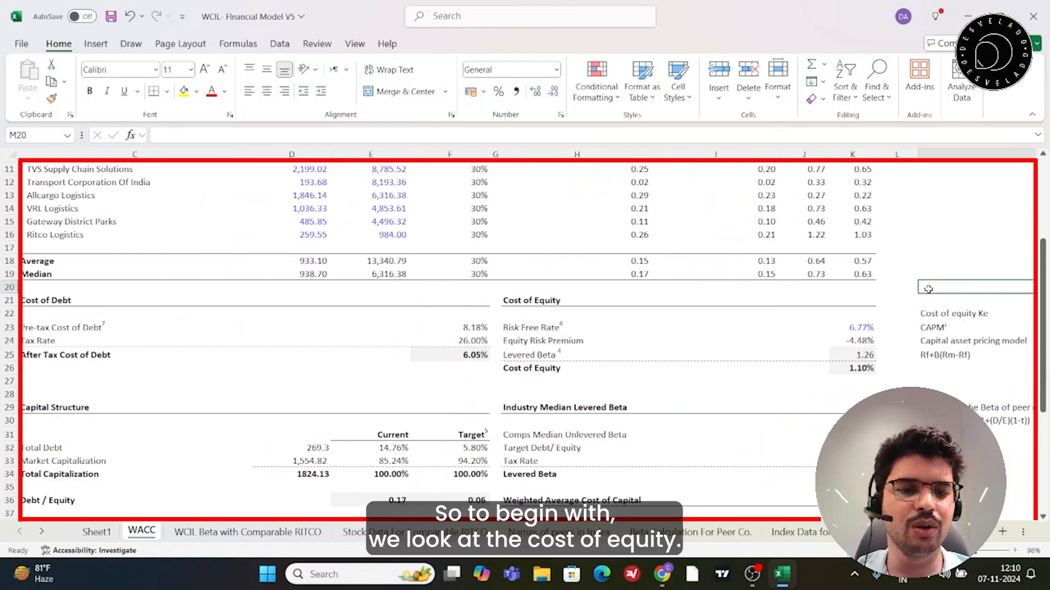
{"action": "scroll", "coordinate": [927, 290], "scroll_direction": "right", "scroll_amount": 4}
{"action": "key", "text": "Down"}
{"action": "key", "text": "Down"}
{"action": "key", "text": "Down"}
{"action": "key", "text": "Down"}
{"action": "key", "text": "Down"}
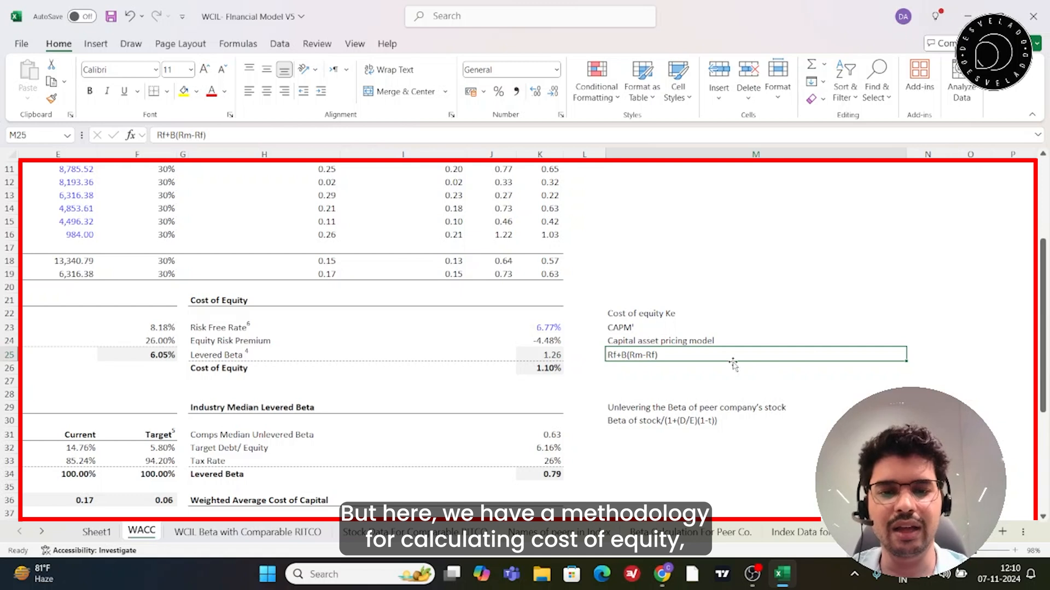
{"action": "left_click", "coordinate": [640, 332]}
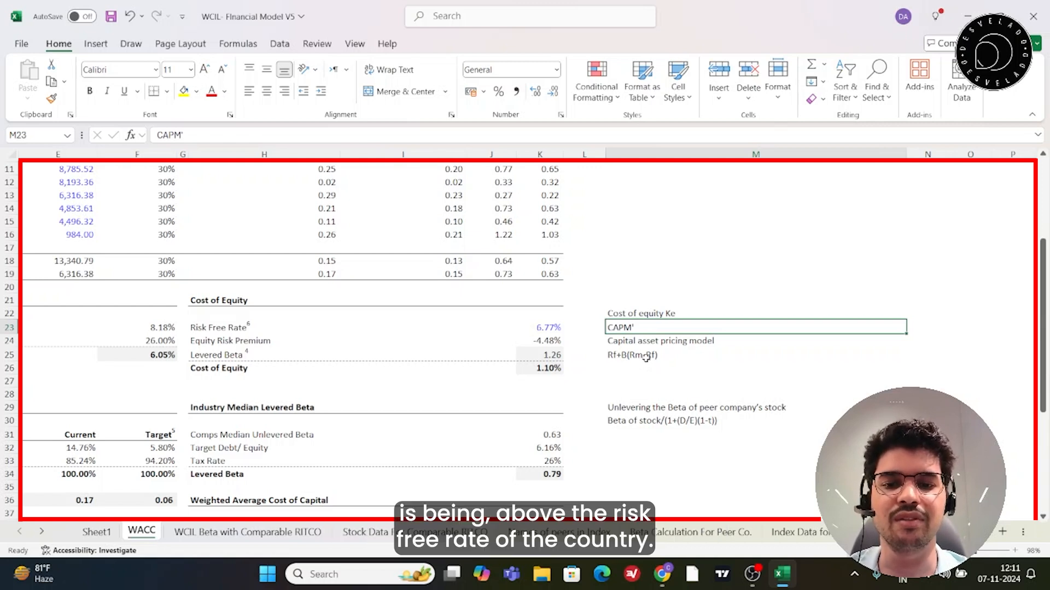
- Revisit the topic on calculating beta in Sheet1 and the cost of equity notes on the WACC sheet
{"action": "key", "text": "ctrl+Page_Up"}
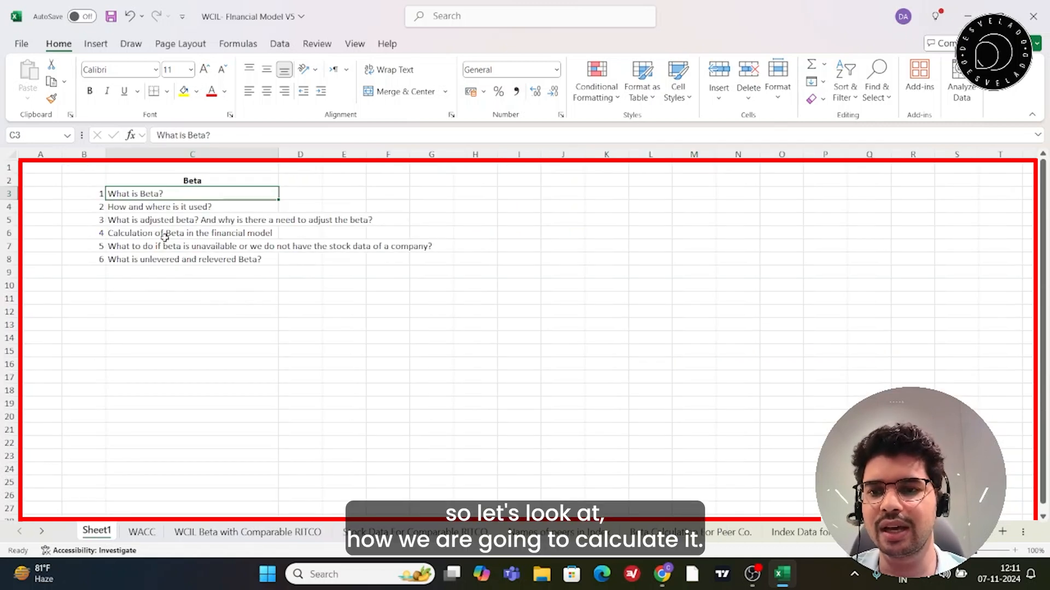
{"action": "left_click", "coordinate": [128, 237]}
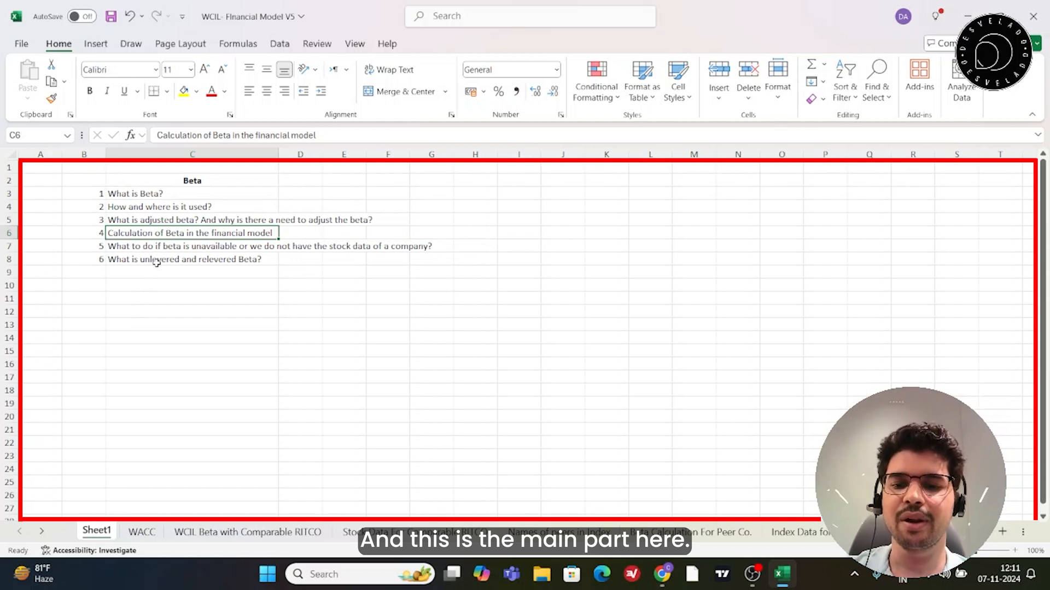
{"action": "left_click", "coordinate": [141, 531]}
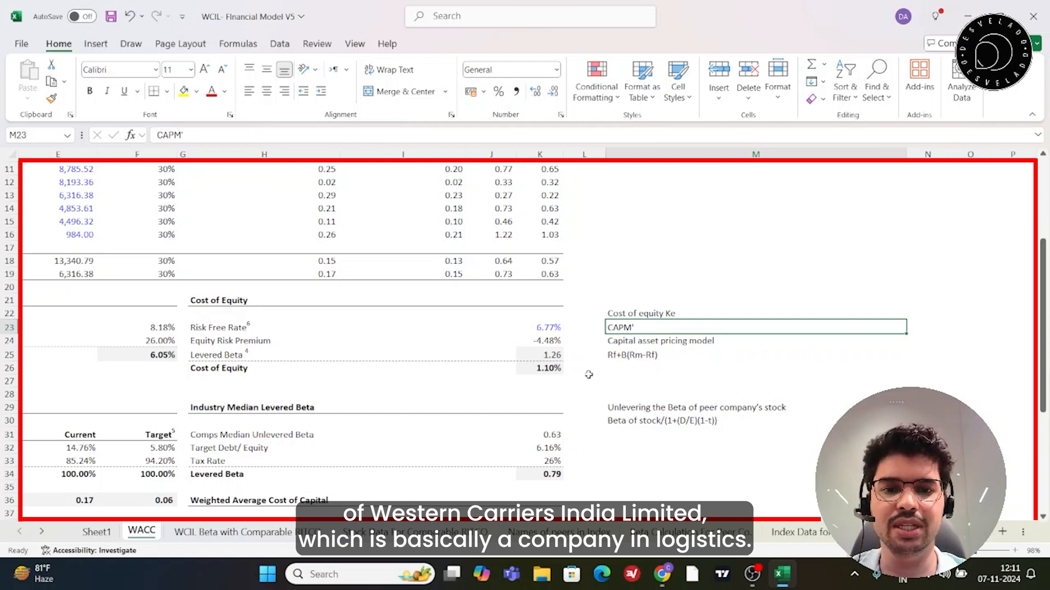
{"action": "left_click_drag", "start_coordinate": [640, 314], "coordinate": [633, 356]}
{"action": "left_click", "coordinate": [584, 420]}
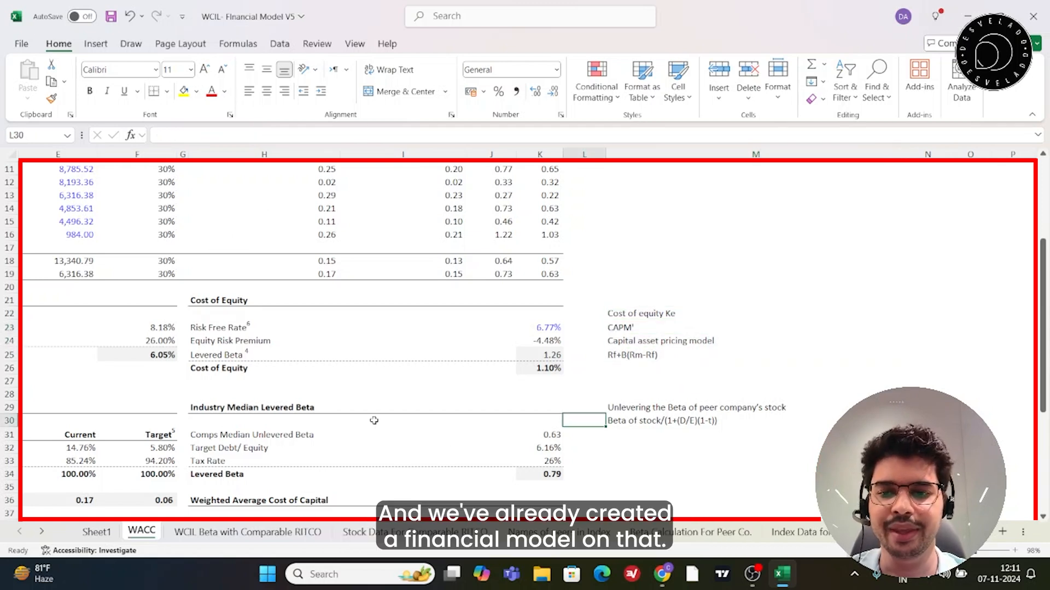
{"action": "scroll", "coordinate": [359, 446], "scroll_direction": "down", "scroll_amount": 3}
- Compare the Ritco Logistics closing prices in the comparable stock data sheet with the index values in the Beta Calculation For Peer Co. sheet
{"action": "left_click", "coordinate": [365, 532]}
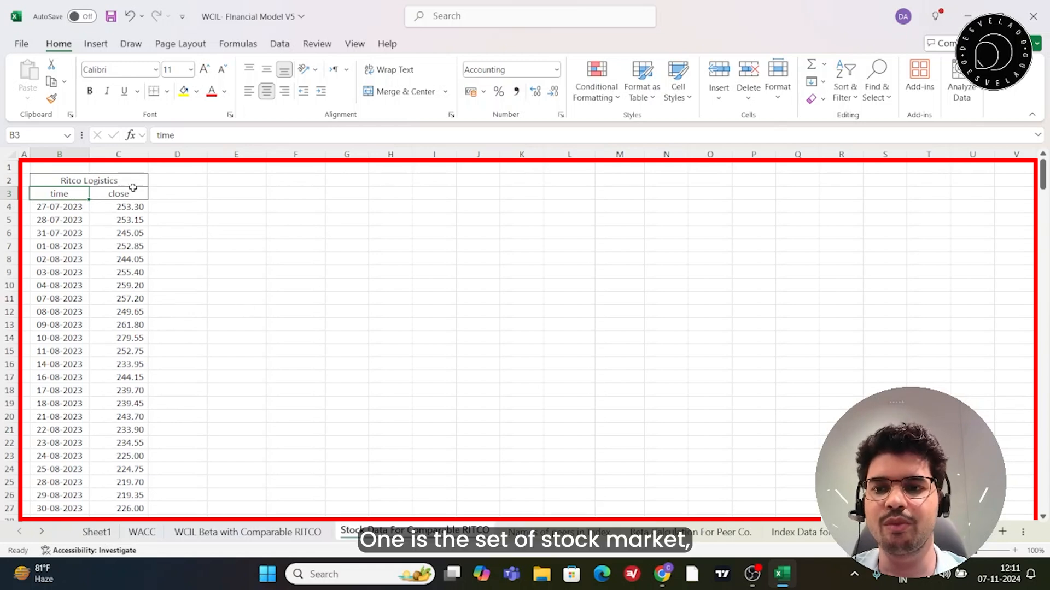
{"action": "left_click_drag", "start_coordinate": [77, 212], "coordinate": [117, 530]}
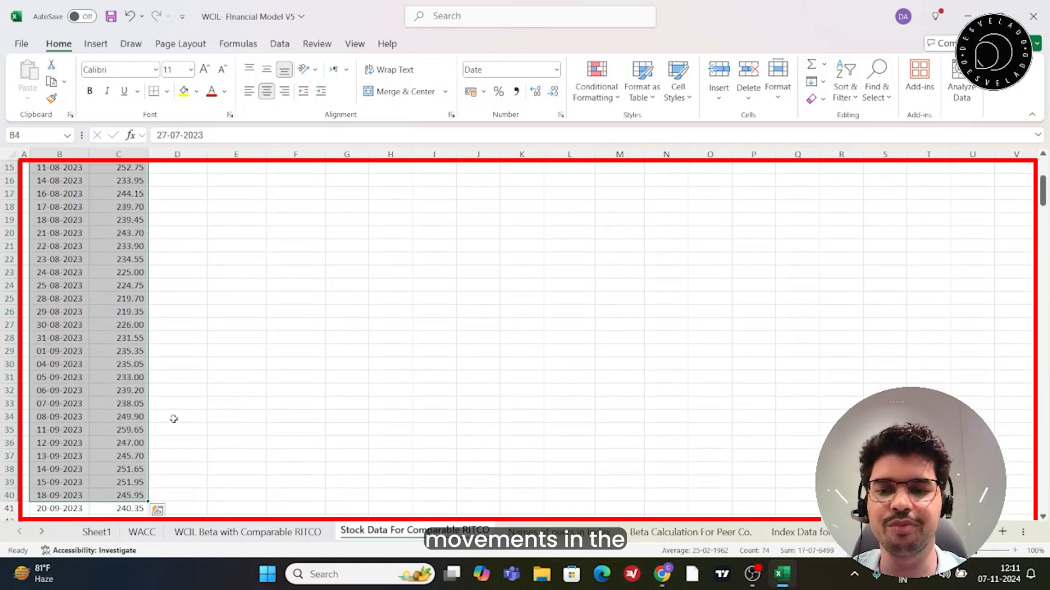
{"action": "left_click", "coordinate": [129, 404]}
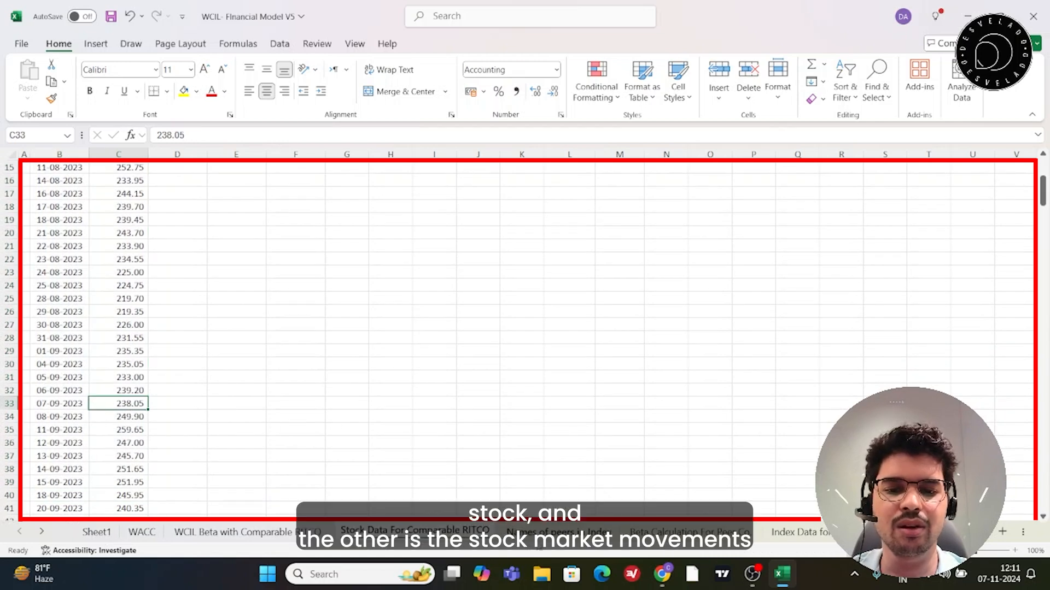
{"action": "left_click", "coordinate": [689, 531]}
{"action": "left_click_drag", "start_coordinate": [142, 245], "coordinate": [137, 457]}
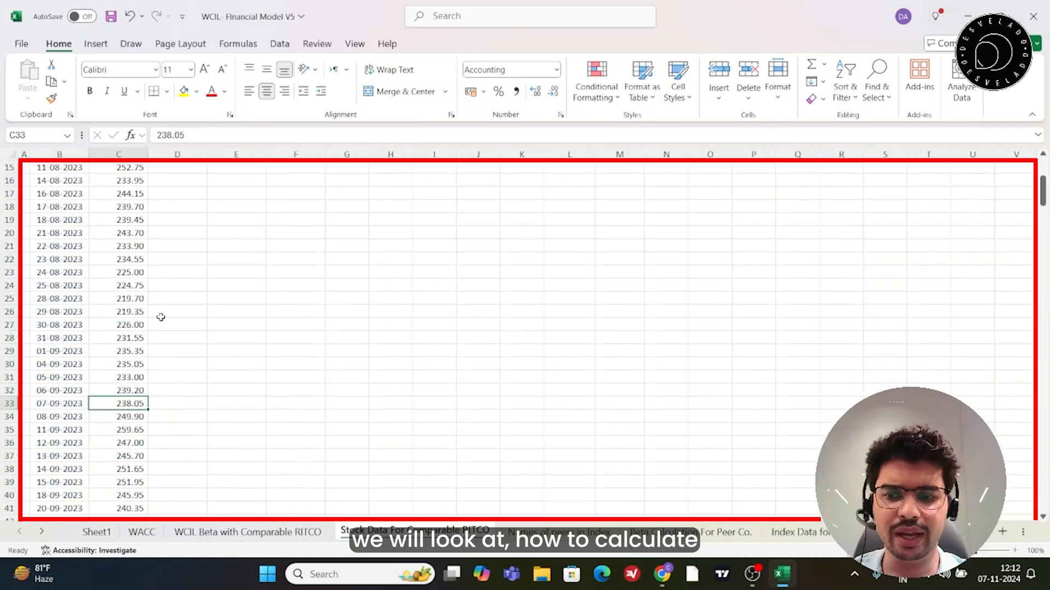
{"action": "scroll", "coordinate": [161, 317], "scroll_direction": "up", "scroll_amount": 5}
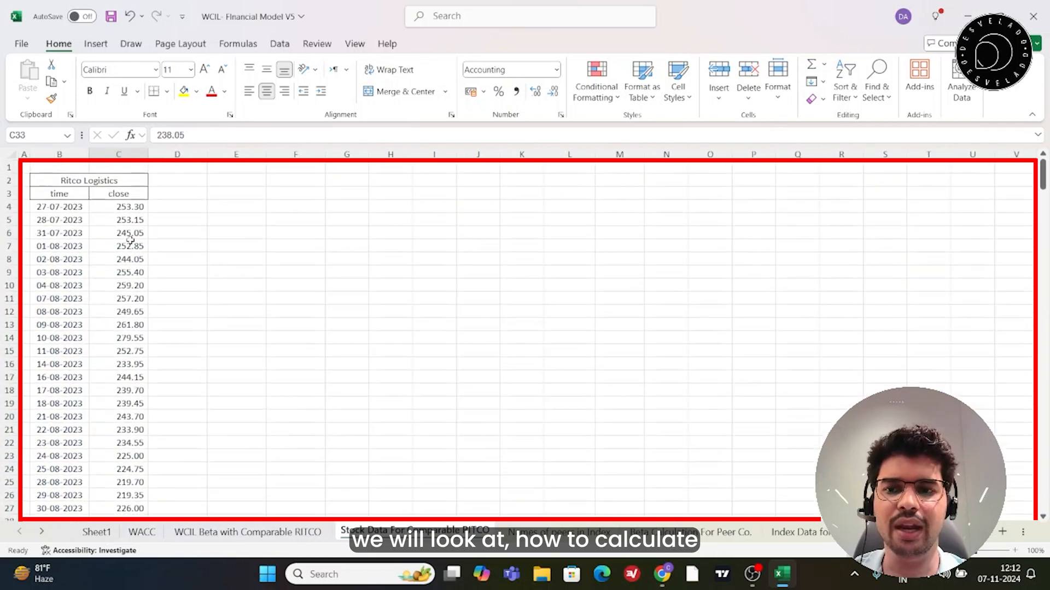
{"action": "left_click_drag", "start_coordinate": [121, 213], "coordinate": [136, 444]}
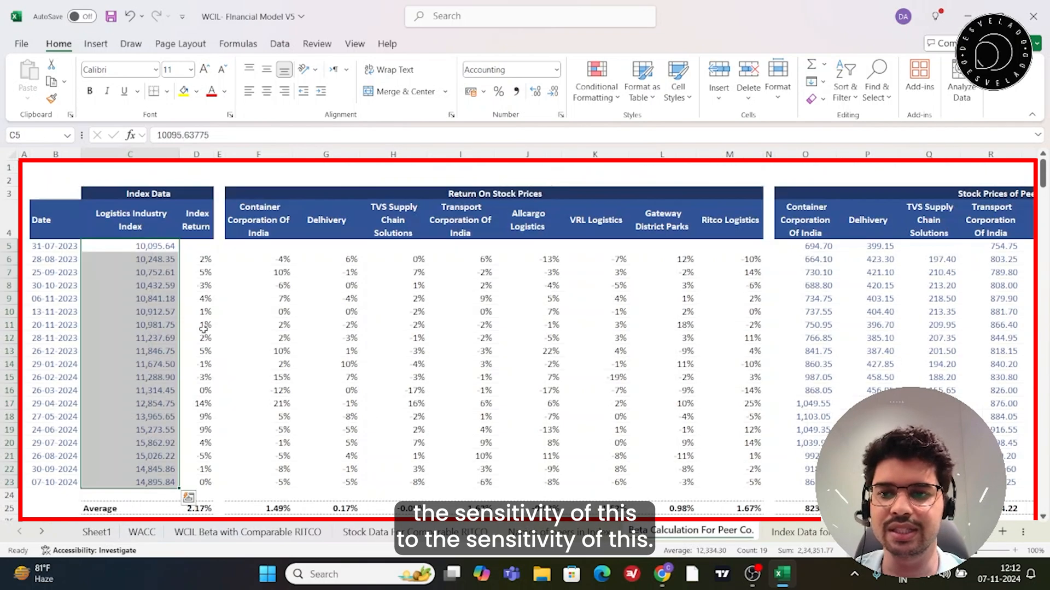
- Examine the dates and Logistics Industry Index values in the Index Data block of the peer beta calculation
{"action": "left_click_drag", "start_coordinate": [158, 246], "coordinate": [167, 468]}
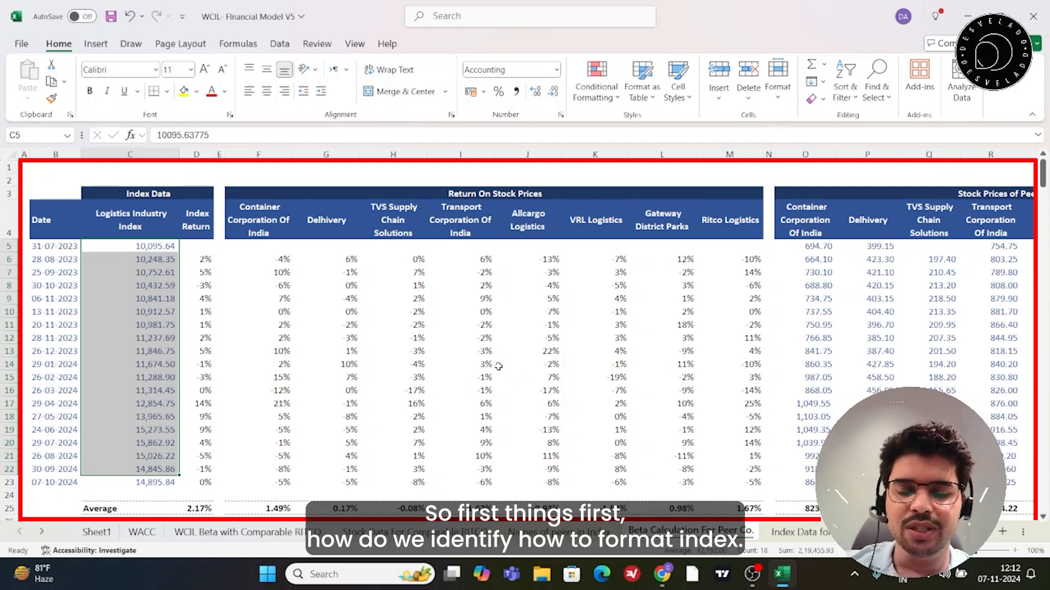
{"action": "left_click_drag", "start_coordinate": [51, 218], "coordinate": [117, 484]}
{"action": "left_click", "coordinate": [152, 212]}
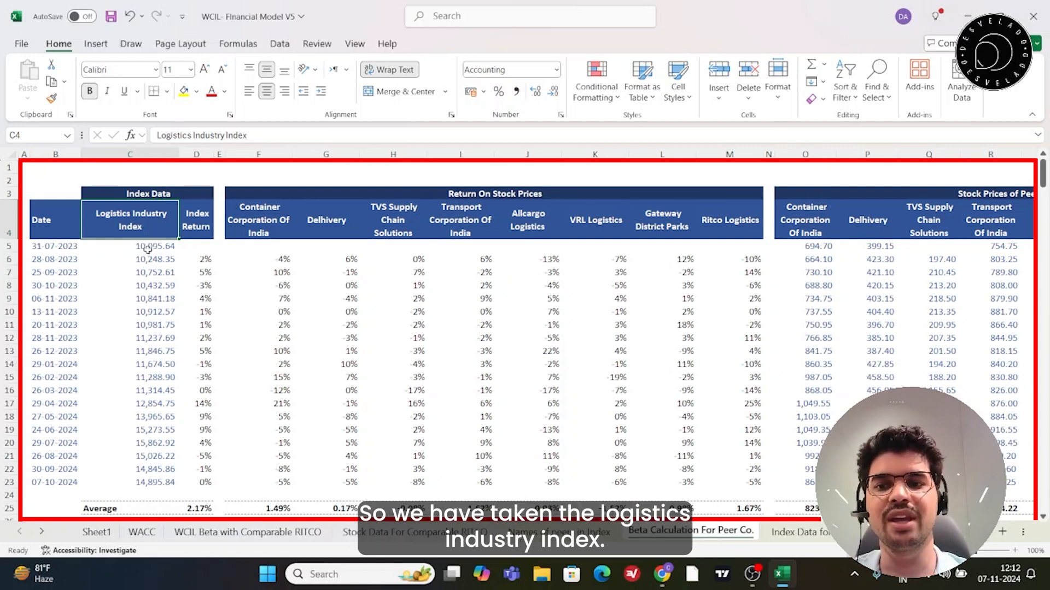
{"action": "left_click_drag", "start_coordinate": [162, 285], "coordinate": [158, 484]}
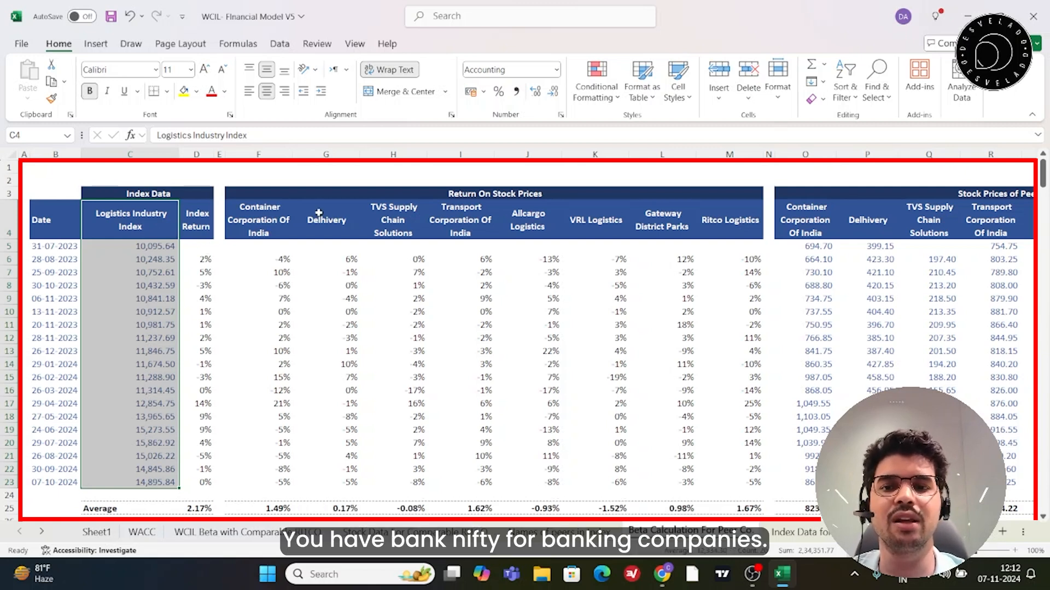
{"action": "left_click", "coordinate": [150, 224]}
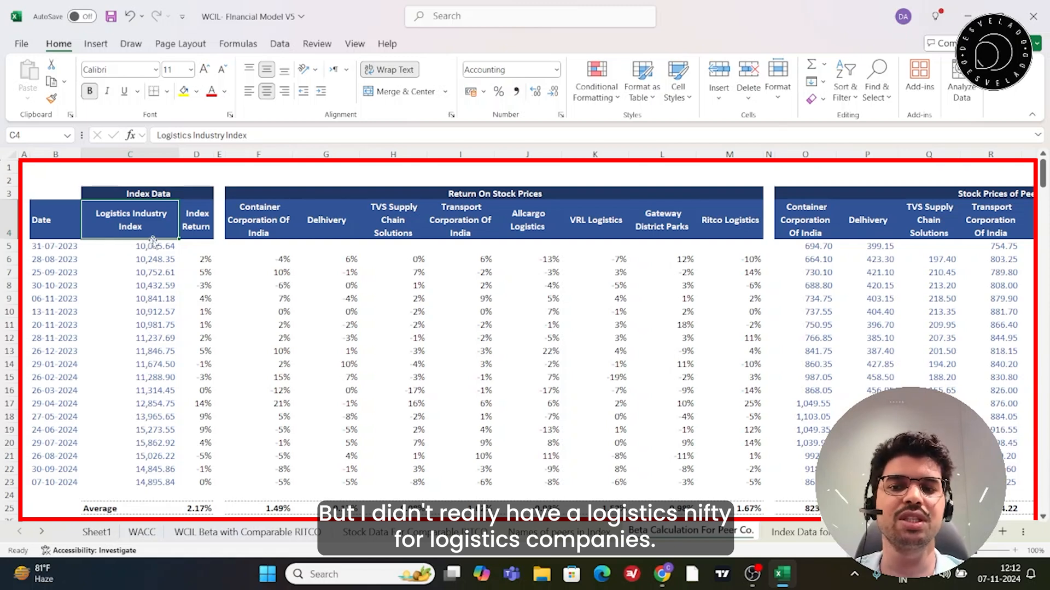
- Switch to Chrome and open tijorifinance.com in a new tab
{"action": "key", "text": "alt+Tab"}
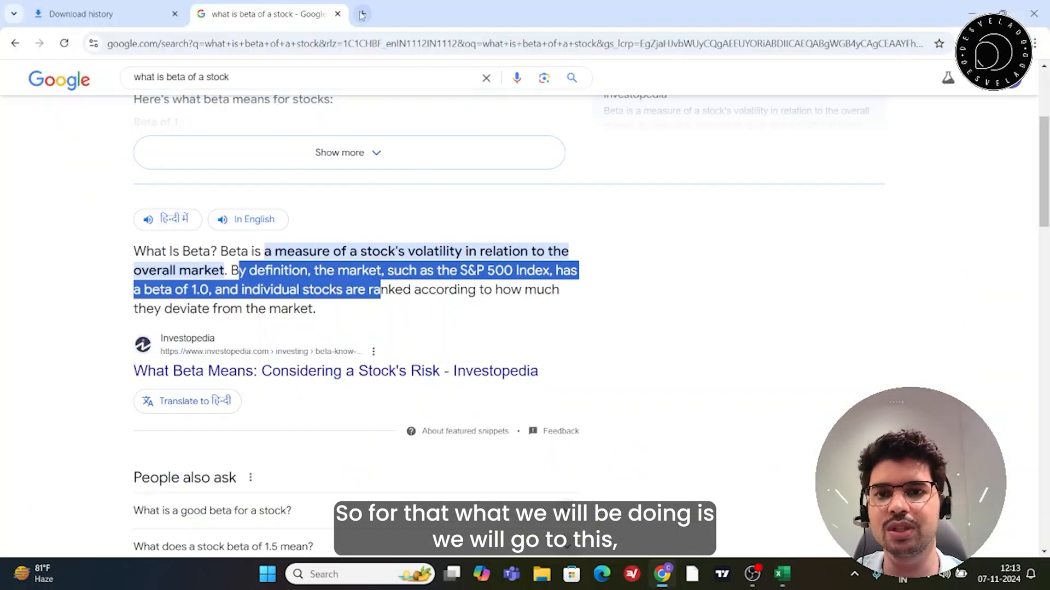
{"action": "left_click", "coordinate": [362, 15]}
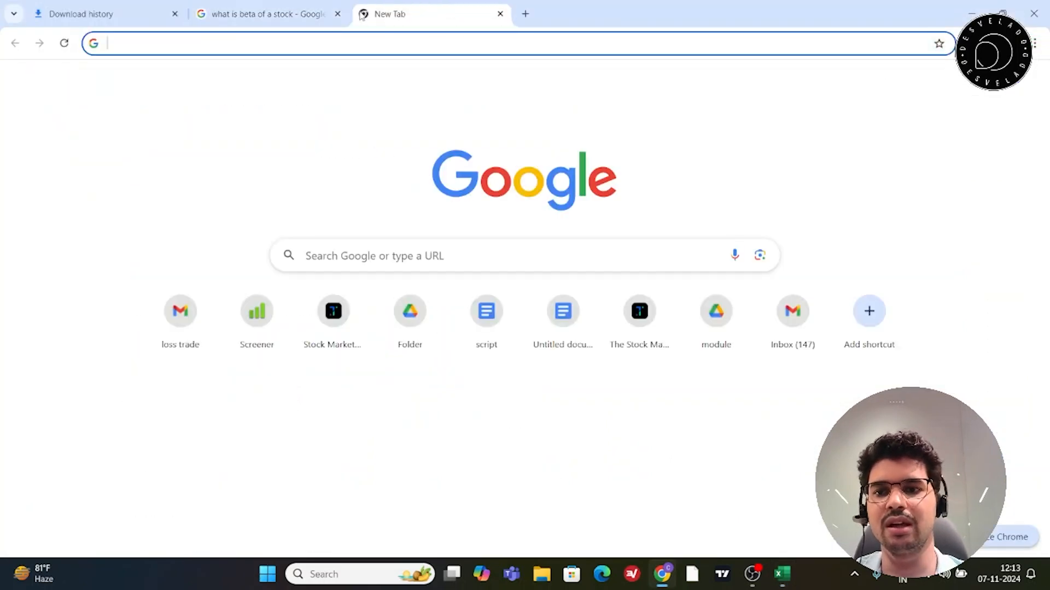
{"action": "type", "text": "tijorifinance.com"}
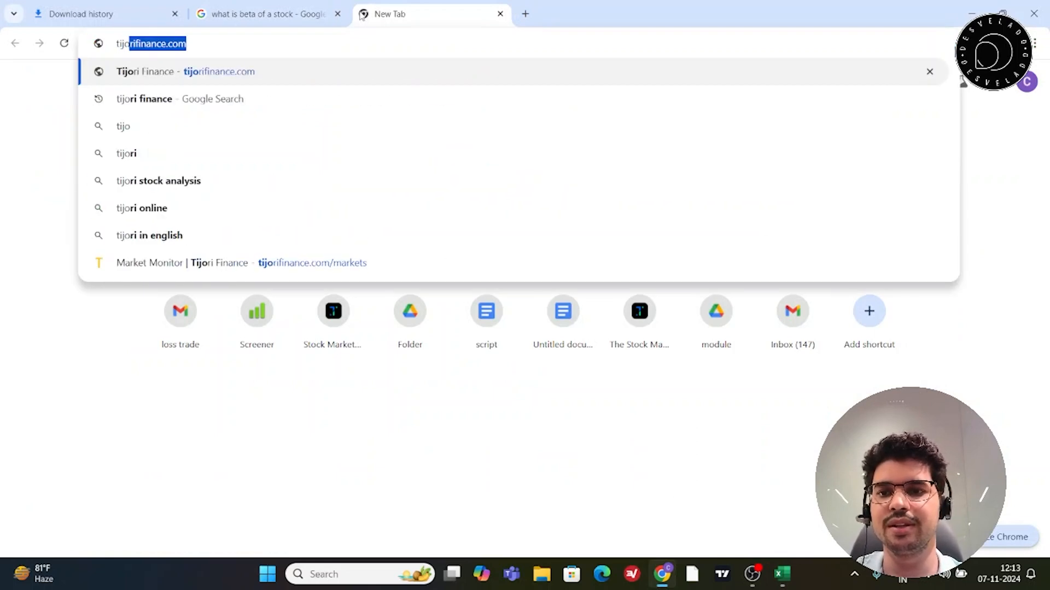
{"action": "key", "text": "Return"}
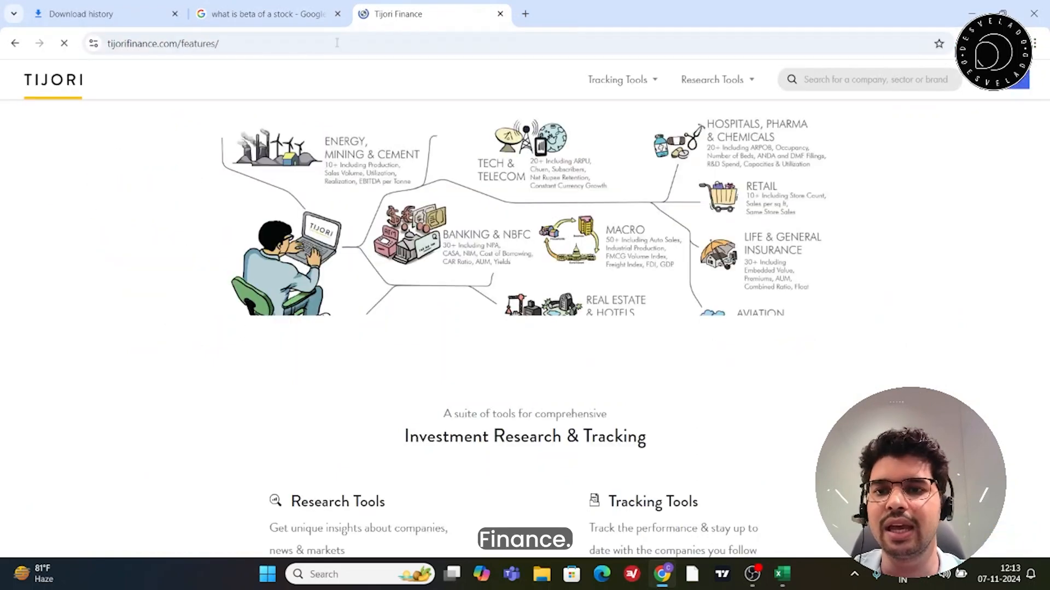
- Replace "features/" in the Tijori Finance address with "markets" and load the Market Monitor page
{"action": "left_click", "coordinate": [193, 44]}
{"action": "left_click", "coordinate": [193, 43]}
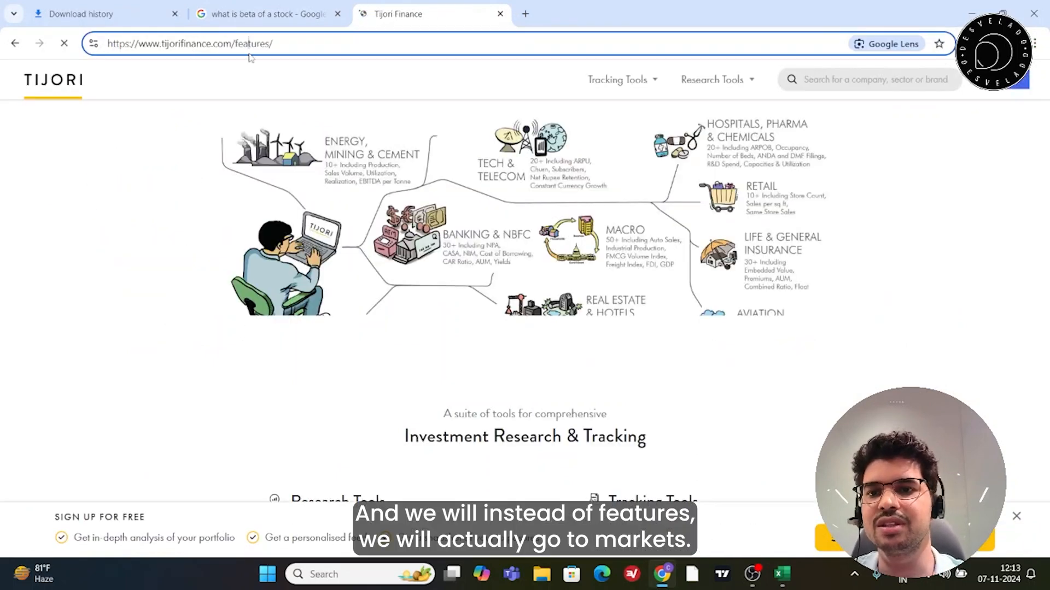
{"action": "double_click", "coordinate": [236, 44]}
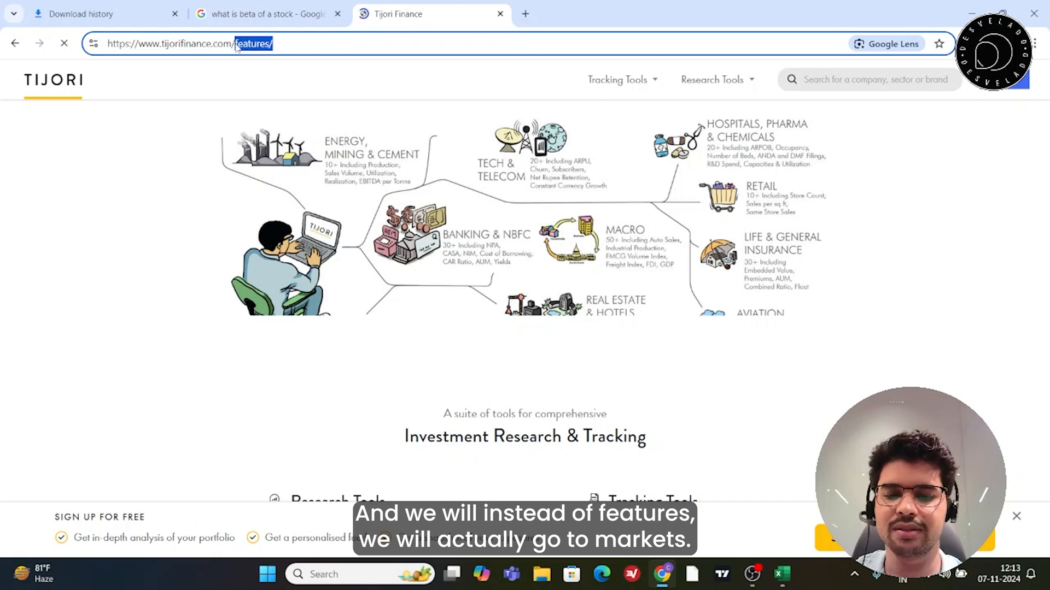
{"action": "type", "text": "market"}
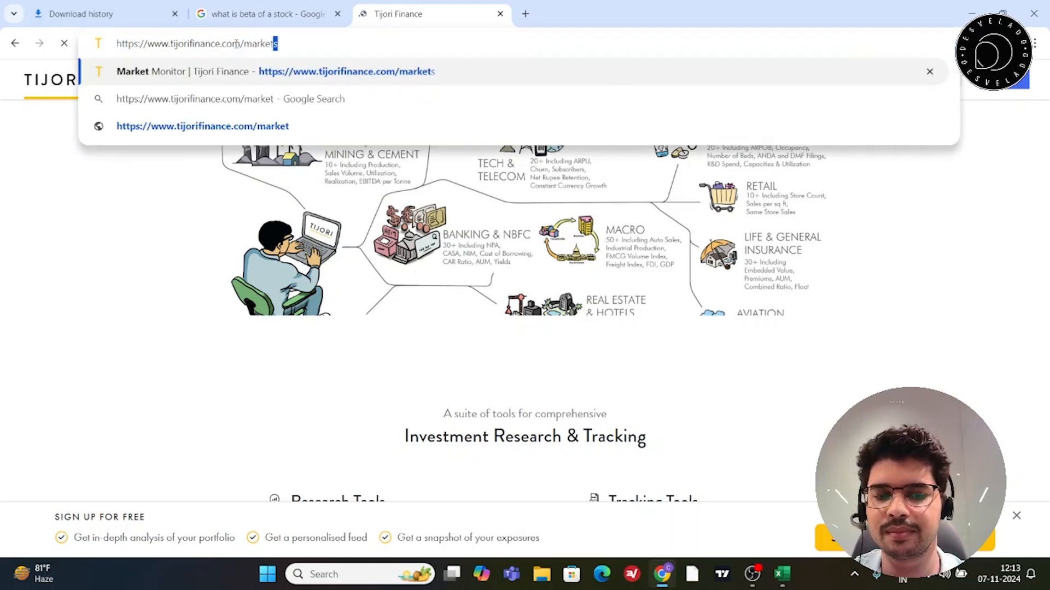
{"action": "key", "text": "Return"}
- Look through the Niche indices and their returns on the Market Monitor page
{"action": "scroll", "coordinate": [264, 229], "scroll_direction": "down", "scroll_amount": 4}
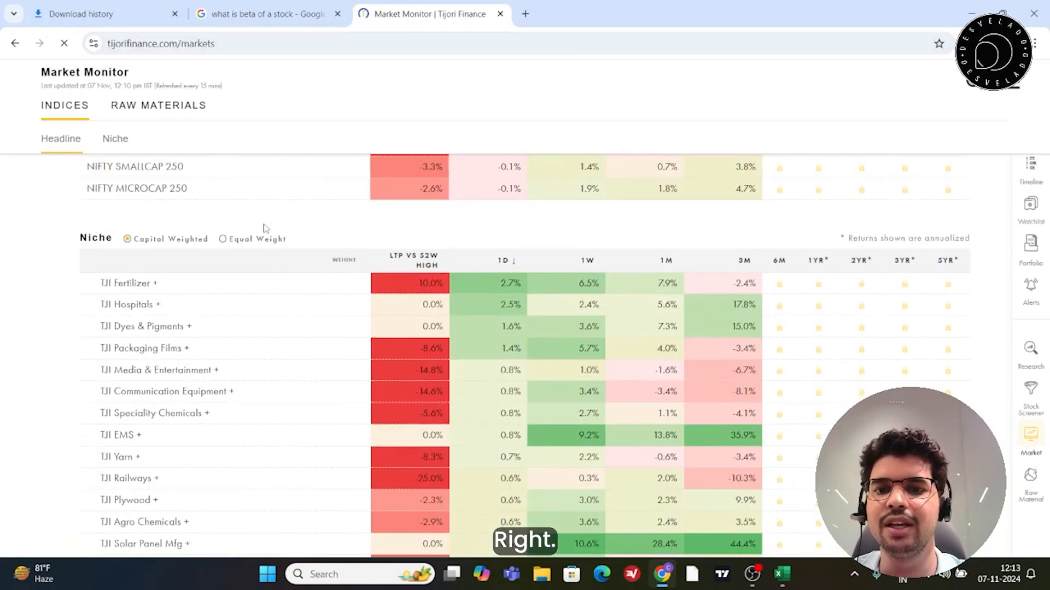
{"action": "scroll", "coordinate": [199, 272], "scroll_direction": "down", "scroll_amount": 4}
{"action": "scroll", "coordinate": [195, 280], "scroll_direction": "up", "scroll_amount": 5}
{"action": "scroll", "coordinate": [193, 281], "scroll_direction": "down", "scroll_amount": 4}
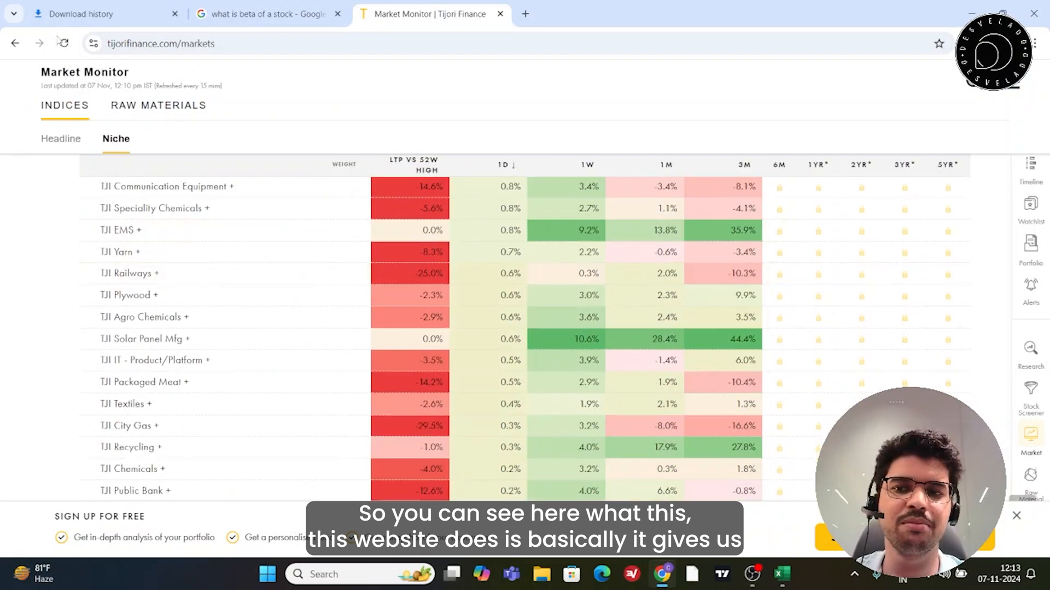
{"action": "scroll", "coordinate": [121, 350], "scroll_direction": "up", "scroll_amount": 3}
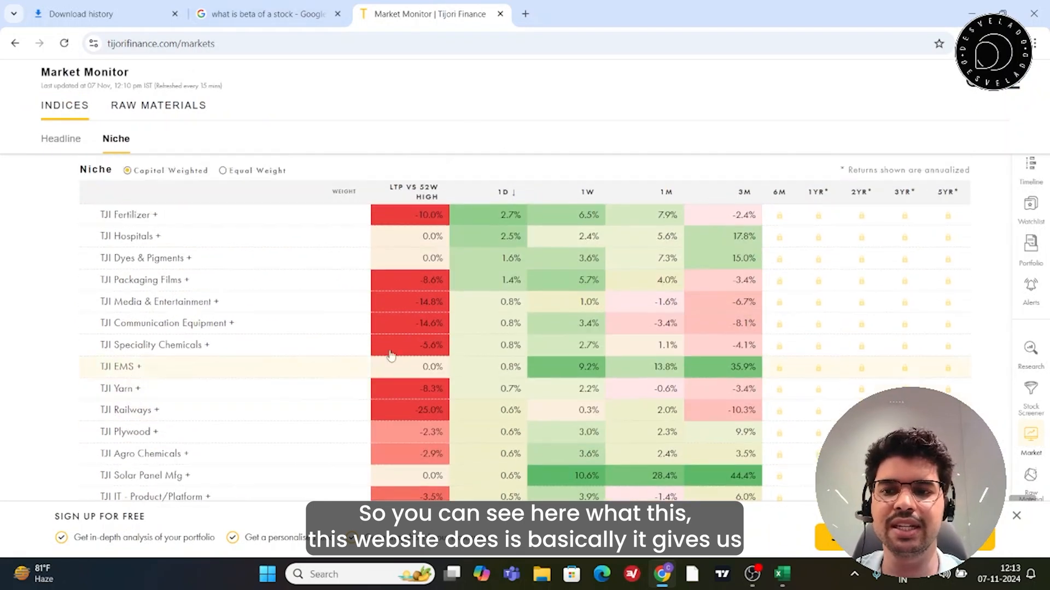
- Compare the Headline Nifty indices with the sector indices in the Niche section of the Market Monitor page
{"action": "scroll", "coordinate": [472, 309], "scroll_direction": "down", "scroll_amount": 3}
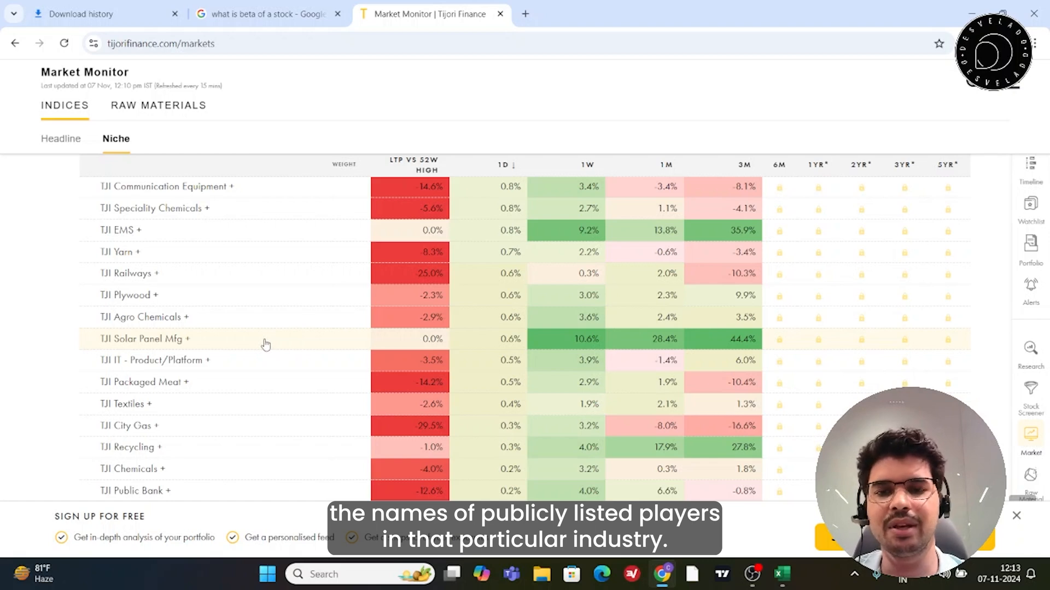
{"action": "scroll", "coordinate": [182, 319], "scroll_direction": "up", "scroll_amount": 10}
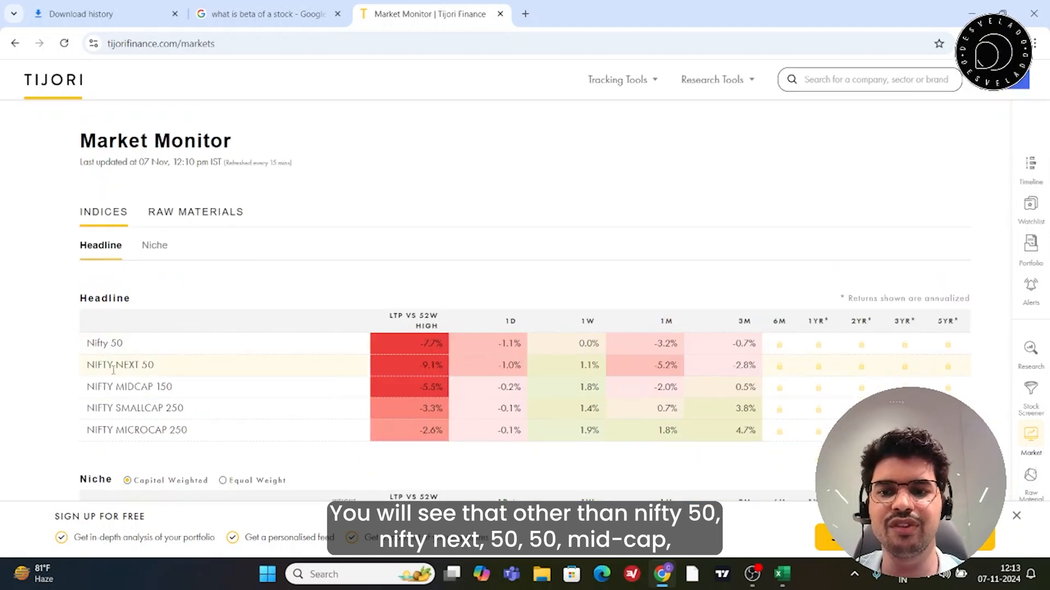
{"action": "scroll", "coordinate": [137, 356], "scroll_direction": "down", "scroll_amount": 3}
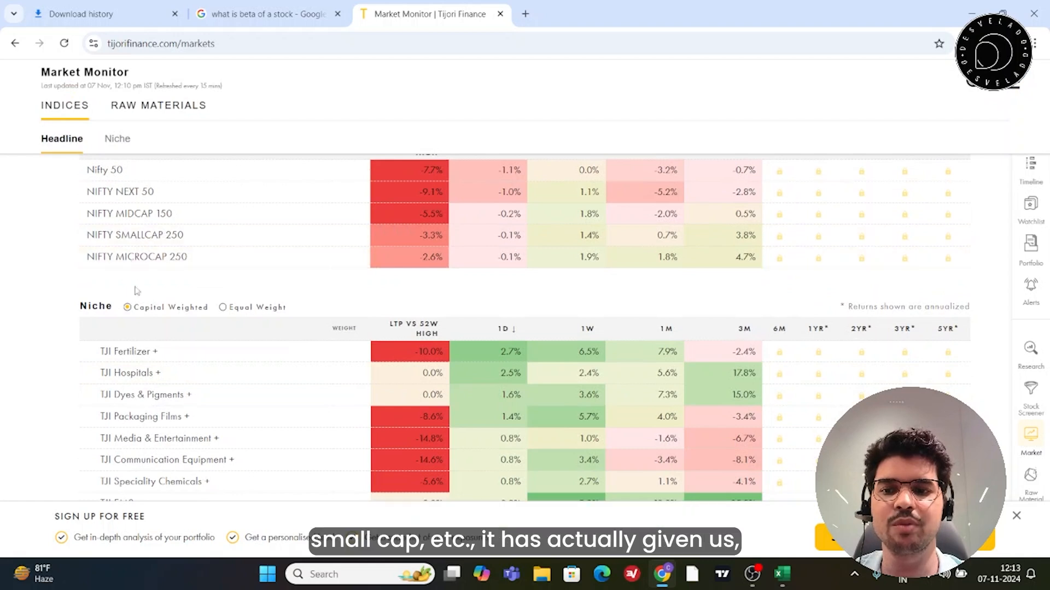
{"action": "scroll", "coordinate": [123, 364], "scroll_direction": "down", "scroll_amount": 2}
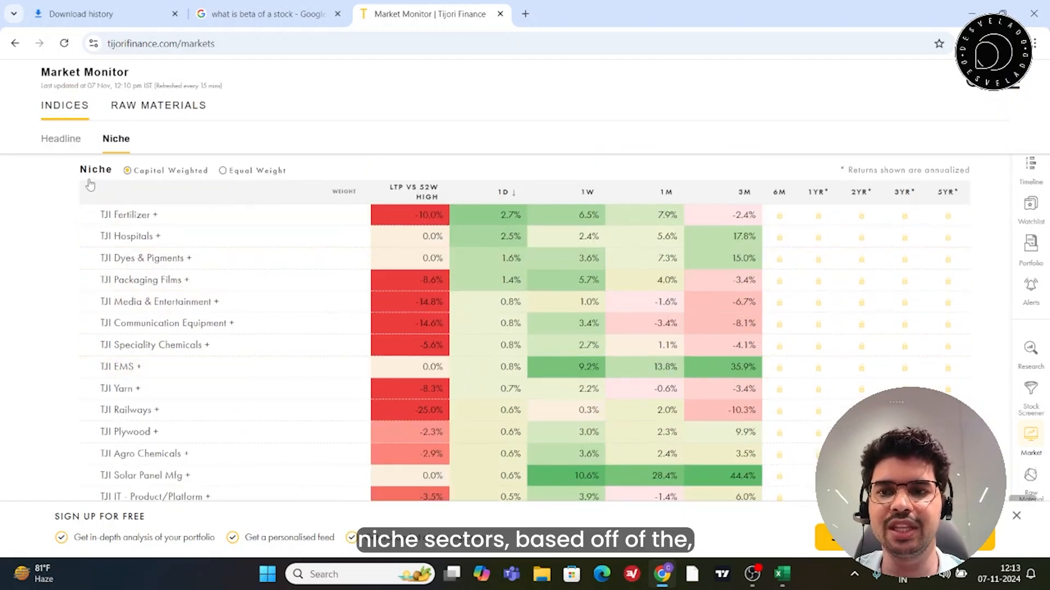
{"action": "double_click", "coordinate": [82, 170]}
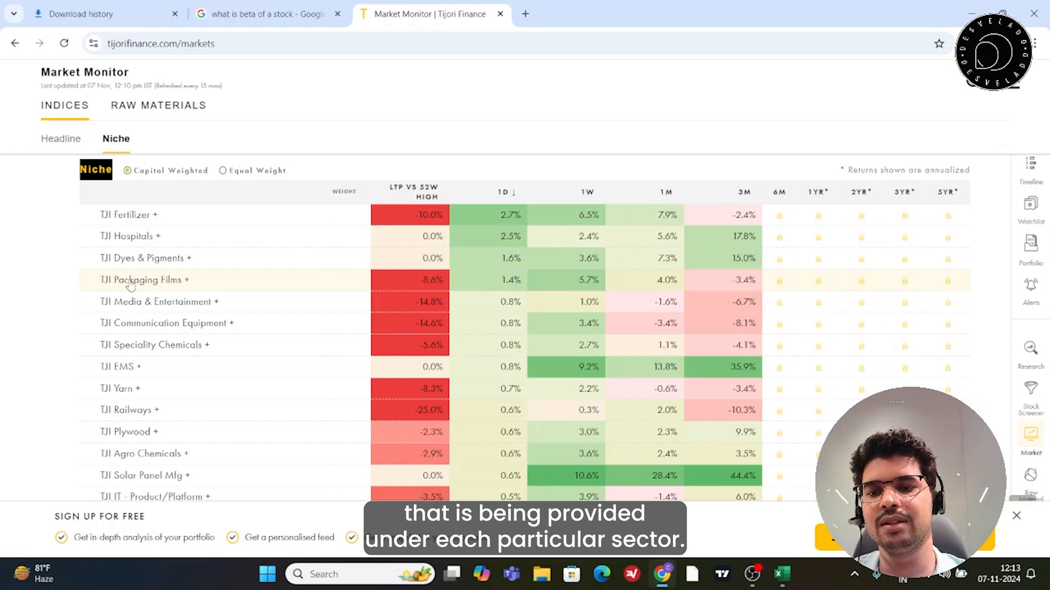
{"action": "scroll", "coordinate": [130, 284], "scroll_direction": "down", "scroll_amount": 5}
{"action": "scroll", "coordinate": [124, 304], "scroll_direction": "up", "scroll_amount": 6}
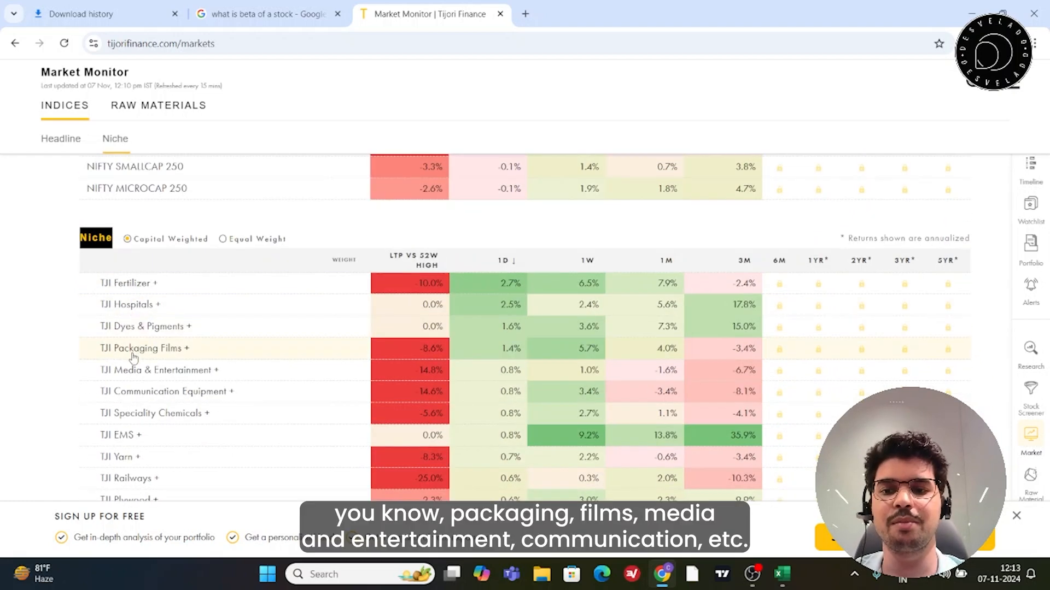
{"action": "scroll", "coordinate": [133, 357], "scroll_direction": "down", "scroll_amount": 3}
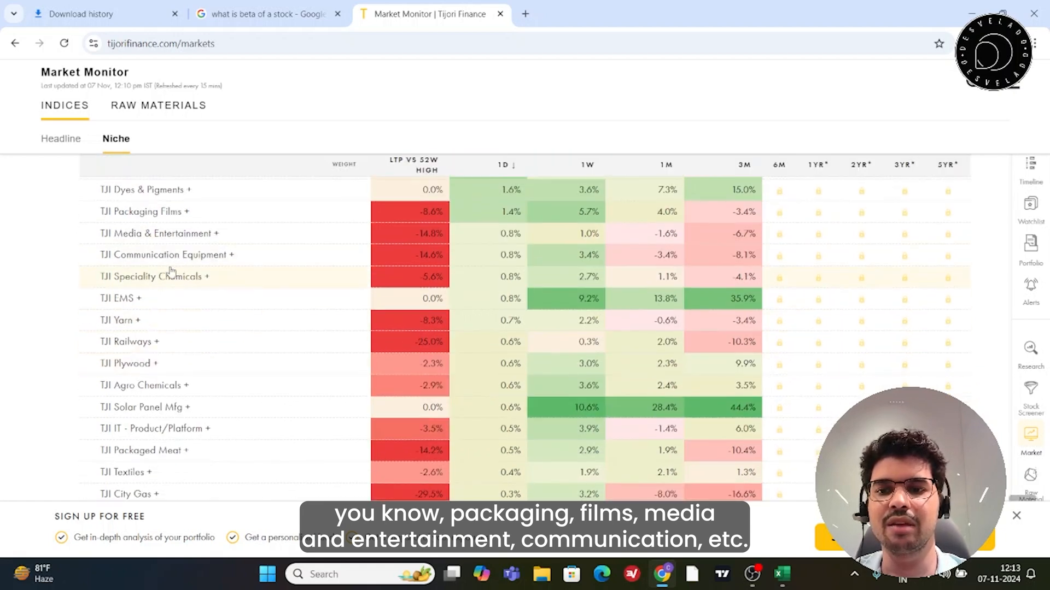
- Look further through the Niche sector list for an index covering logistics
{"action": "scroll", "coordinate": [147, 361], "scroll_direction": "down", "scroll_amount": 4}
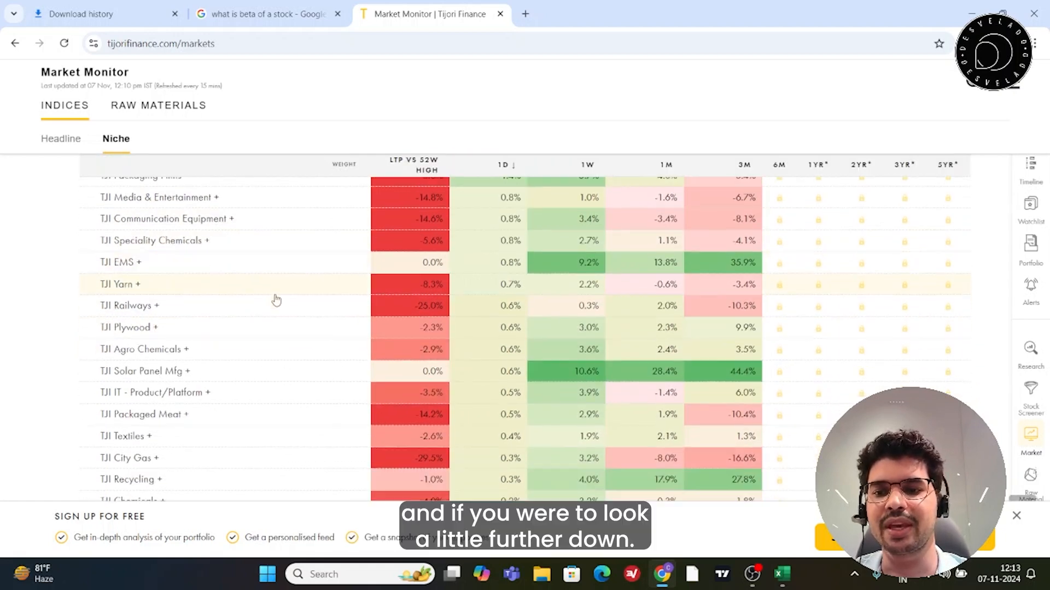
{"action": "scroll", "coordinate": [169, 345], "scroll_direction": "down", "scroll_amount": 8}
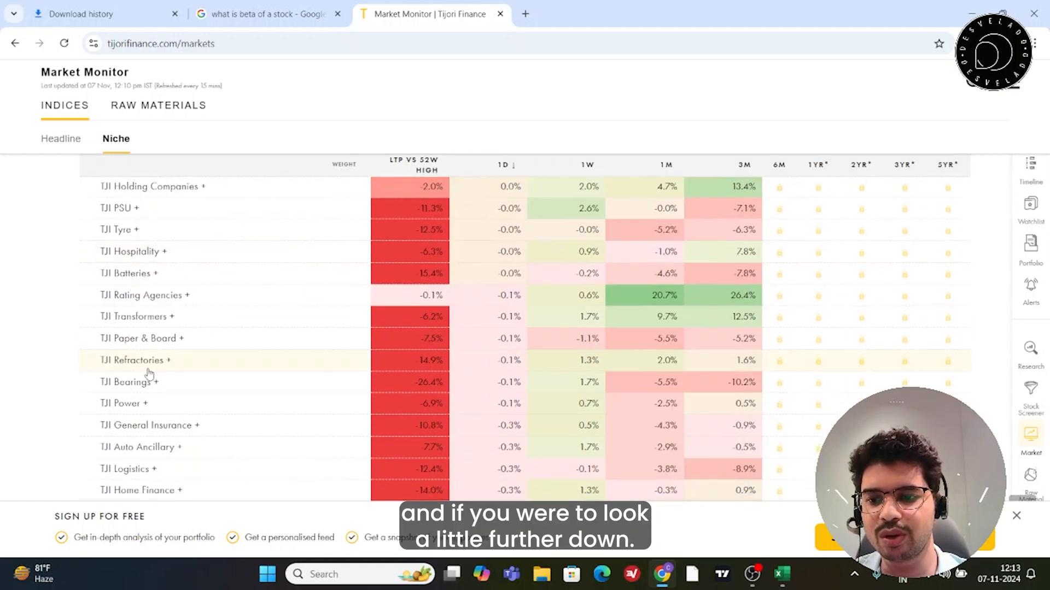
{"action": "scroll", "coordinate": [143, 381], "scroll_direction": "down", "scroll_amount": 3}
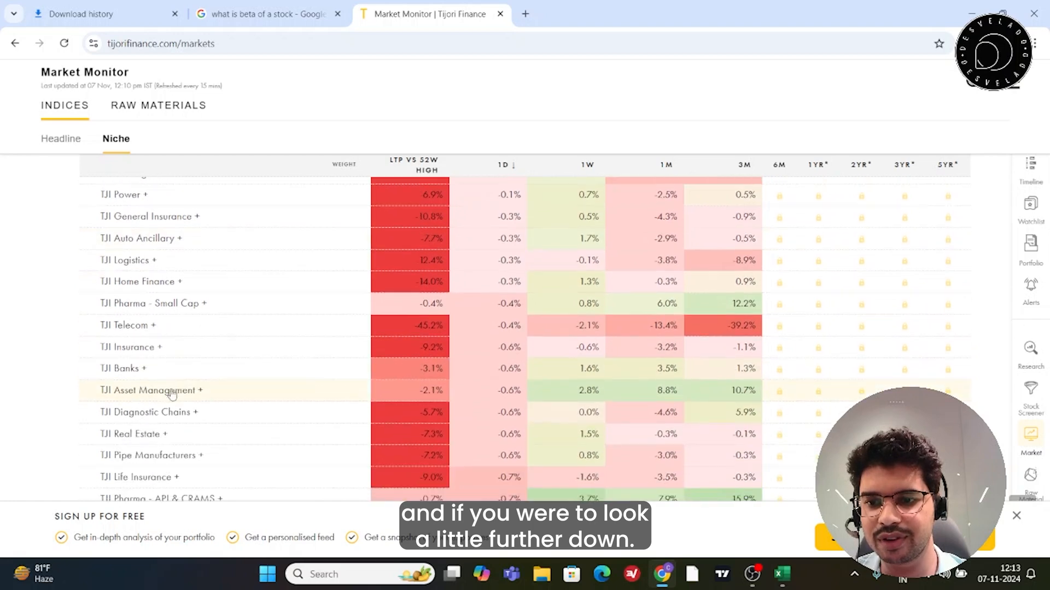
{"action": "scroll", "coordinate": [172, 394], "scroll_direction": "down", "scroll_amount": 8}
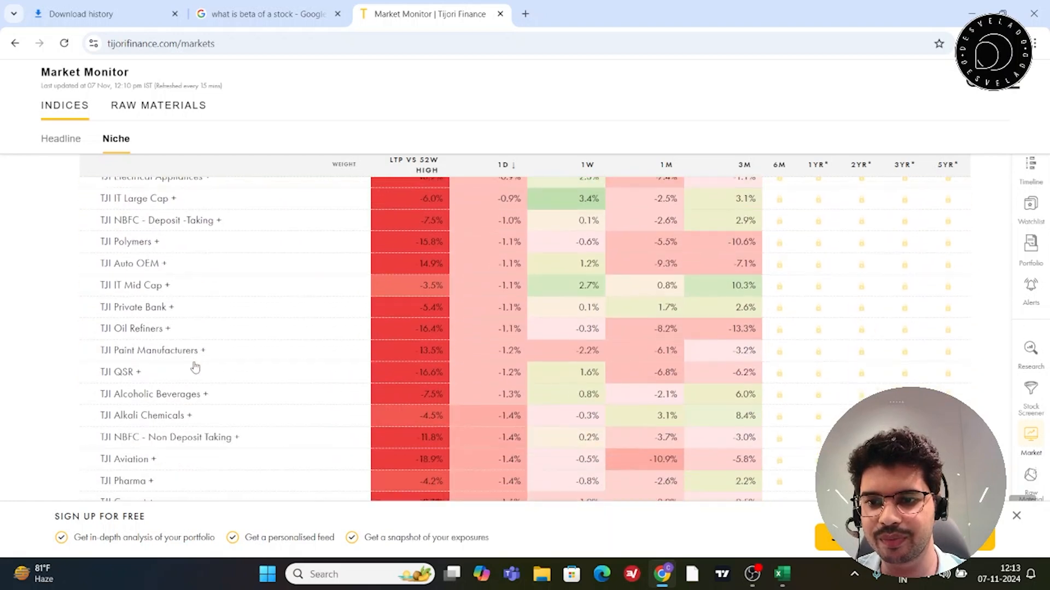
{"action": "scroll", "coordinate": [179, 419], "scroll_direction": "down", "scroll_amount": 1}
{"action": "scroll", "coordinate": [178, 421], "scroll_direction": "up", "scroll_amount": 3}
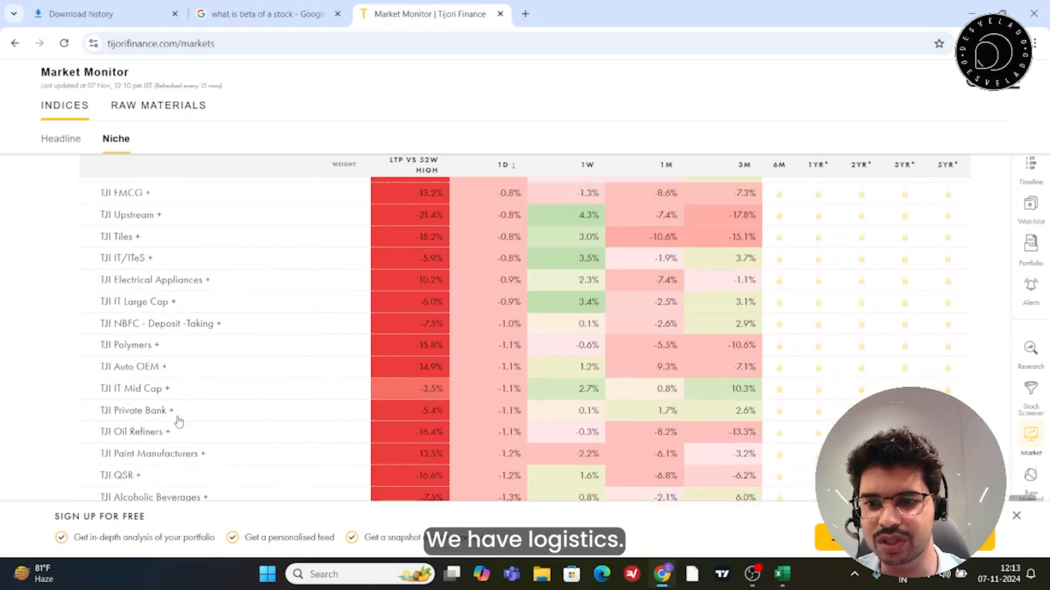
{"action": "scroll", "coordinate": [178, 421], "scroll_direction": "up", "scroll_amount": 8}
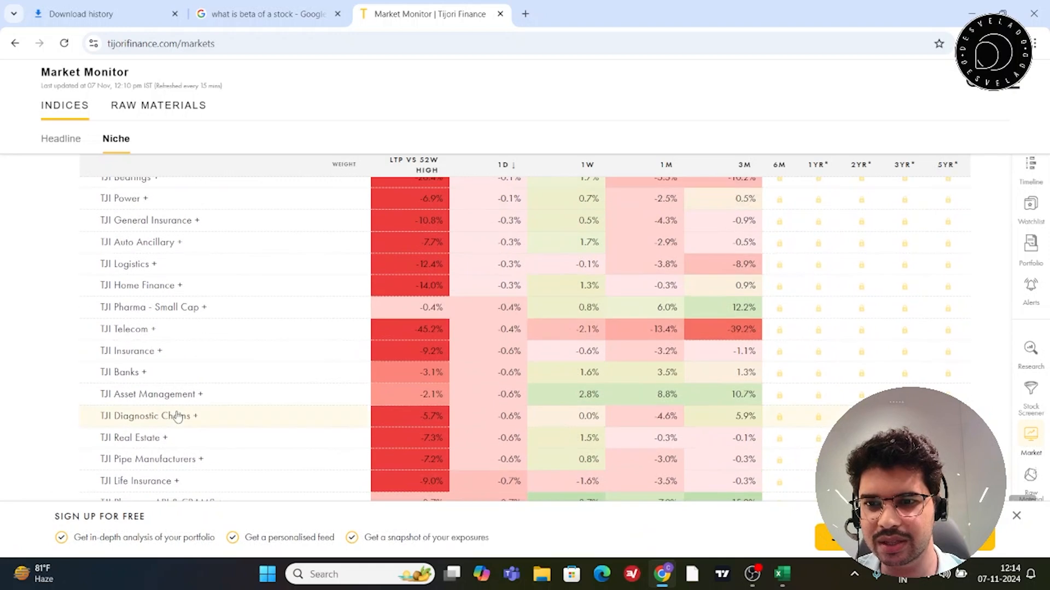
{"action": "scroll", "coordinate": [179, 416], "scroll_direction": "up", "scroll_amount": 5}
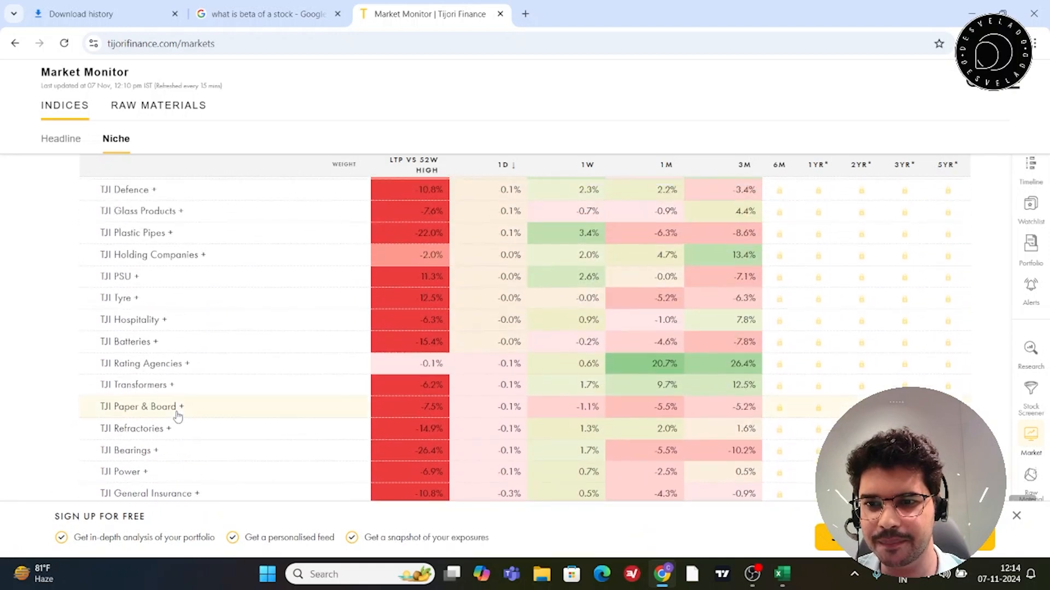
{"action": "scroll", "coordinate": [179, 416], "scroll_direction": "up", "scroll_amount": 4}
- Search the page for "logis" and expand the TJI Logistics index to list its companies
{"action": "key", "text": "ctrl+f"}
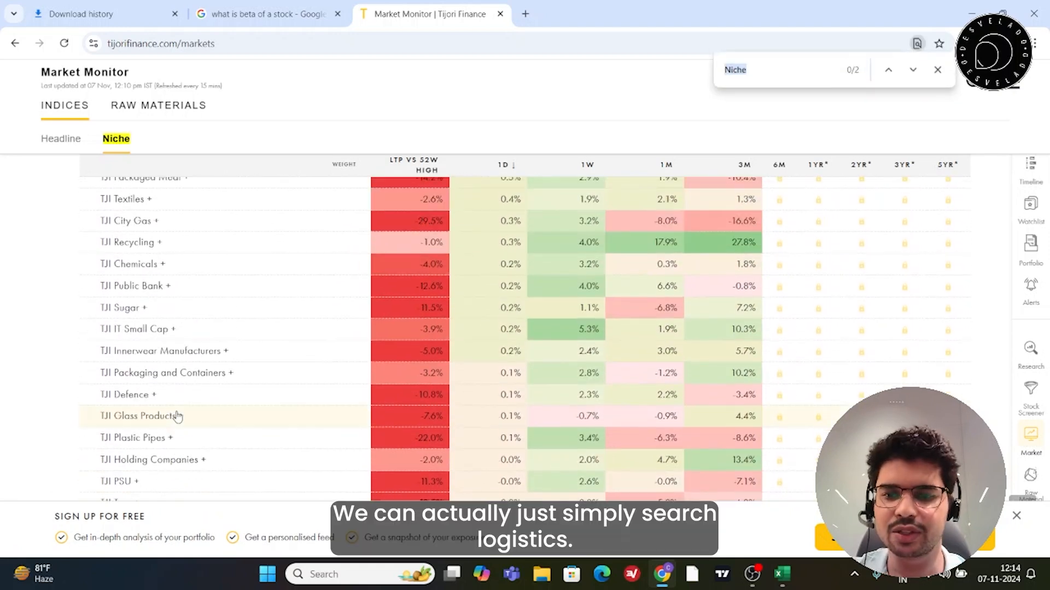
{"action": "type", "text": "logis"}
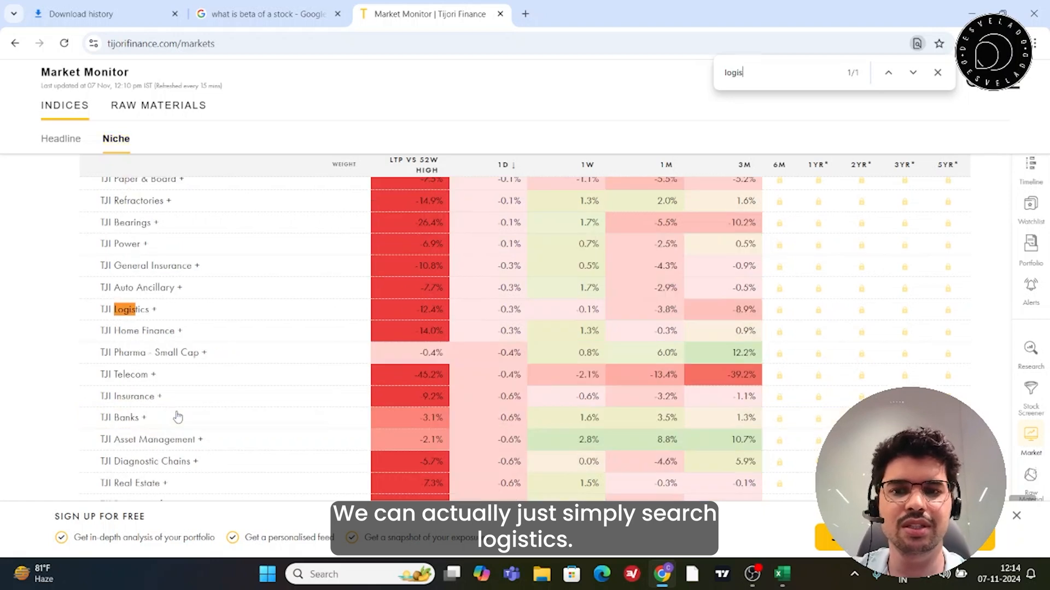
{"action": "left_click", "coordinate": [123, 317]}
- Examine the companies listed under TJI Logistics and their weights in the index
{"action": "scroll", "coordinate": [70, 386], "scroll_direction": "down", "scroll_amount": 8}
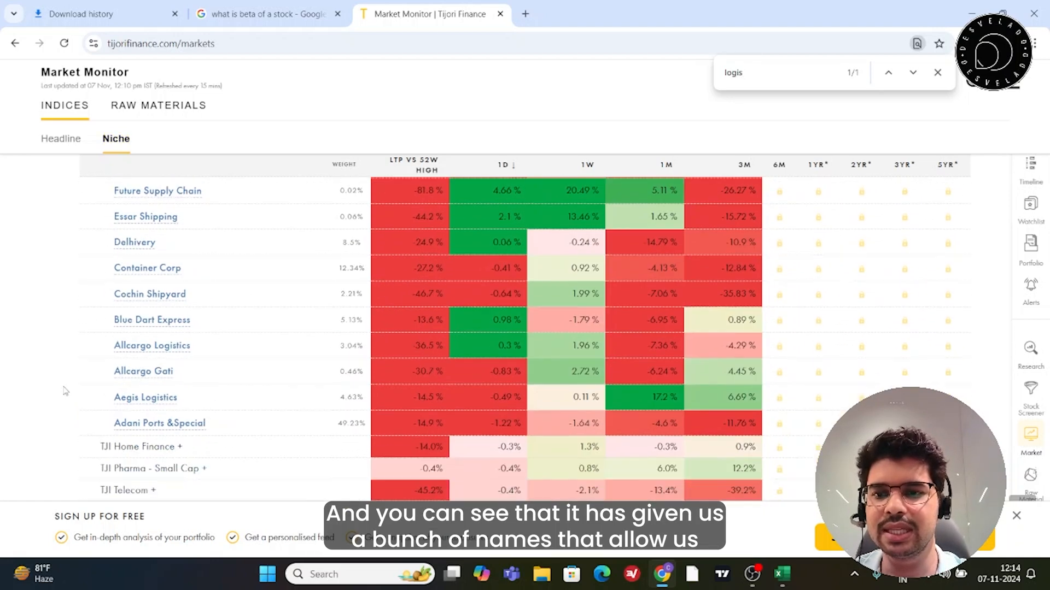
{"action": "scroll", "coordinate": [65, 390], "scroll_direction": "down", "scroll_amount": 2}
{"action": "scroll", "coordinate": [108, 315], "scroll_direction": "up", "scroll_amount": 4}
{"action": "scroll", "coordinate": [172, 234], "scroll_direction": "up", "scroll_amount": 8}
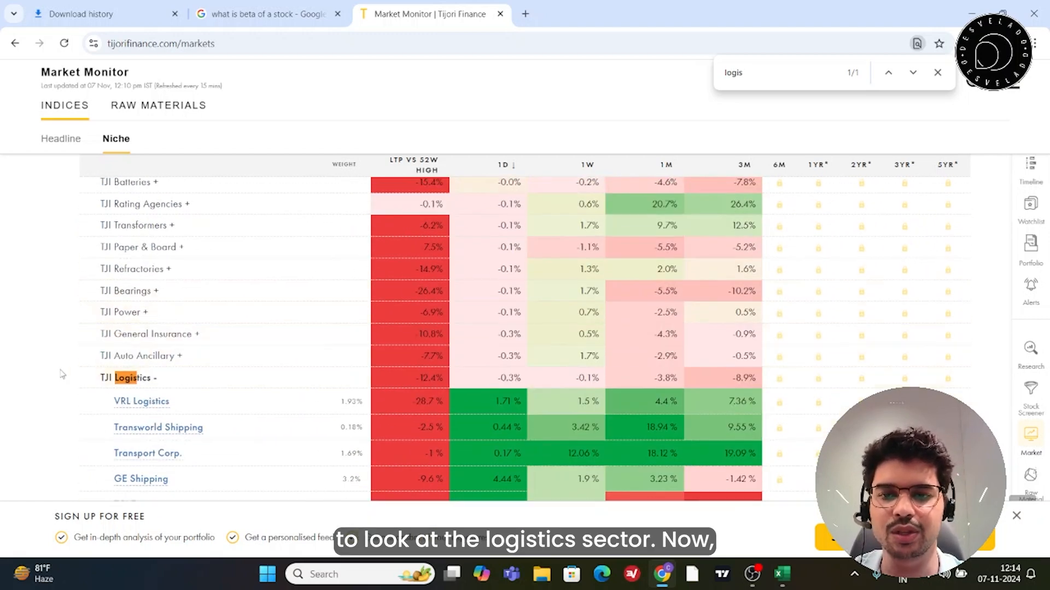
{"action": "scroll", "coordinate": [52, 377], "scroll_direction": "down", "scroll_amount": 4}
{"action": "scroll", "coordinate": [114, 353], "scroll_direction": "up", "scroll_amount": 3}
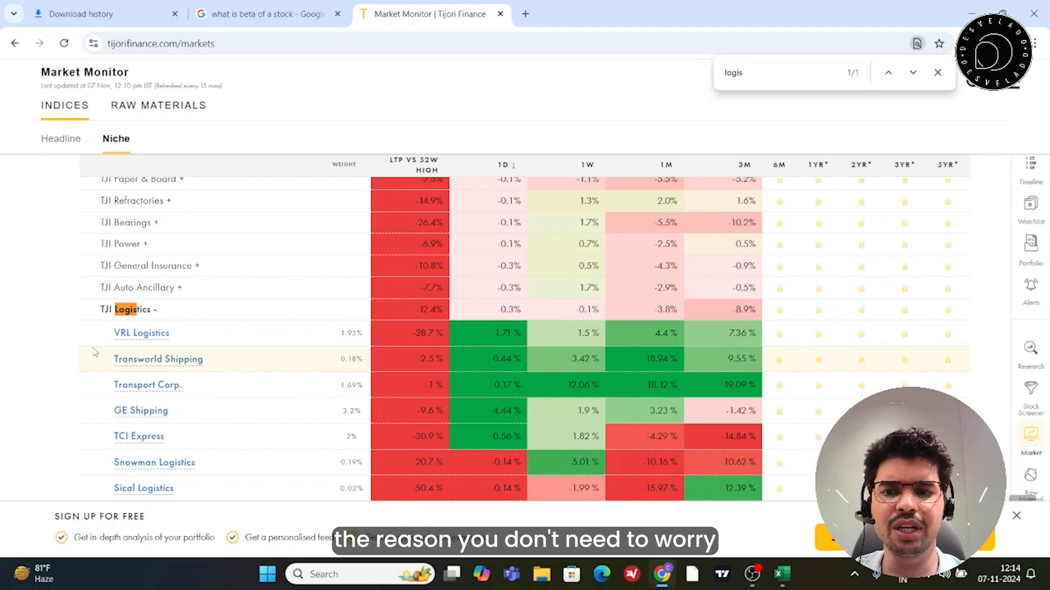
{"action": "scroll", "coordinate": [59, 333], "scroll_direction": "down", "scroll_amount": 10}
{"action": "scroll", "coordinate": [98, 380], "scroll_direction": "up", "scroll_amount": 5}
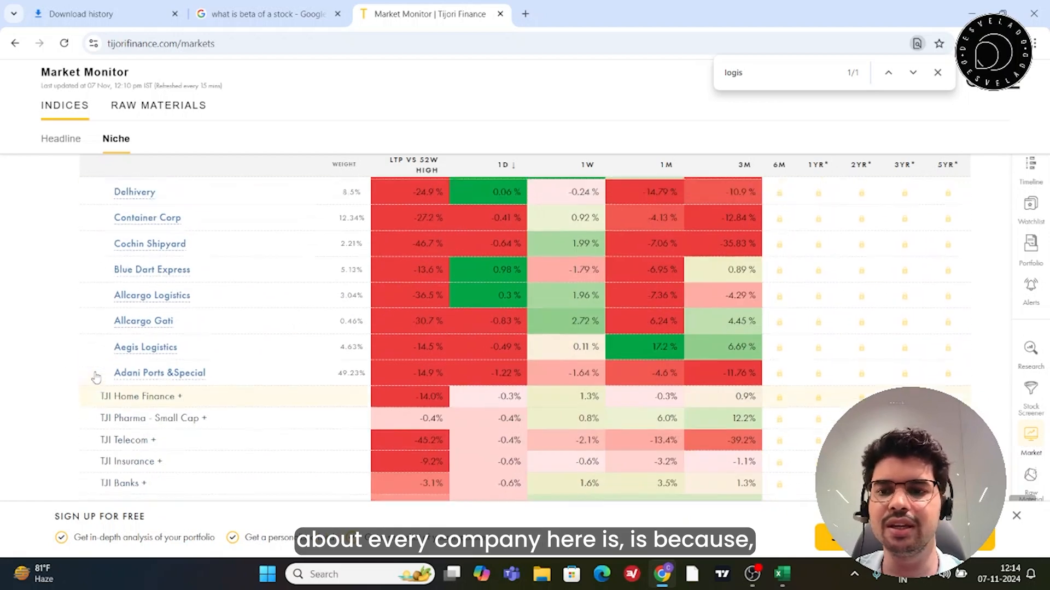
{"action": "scroll", "coordinate": [98, 359], "scroll_direction": "up", "scroll_amount": 5}
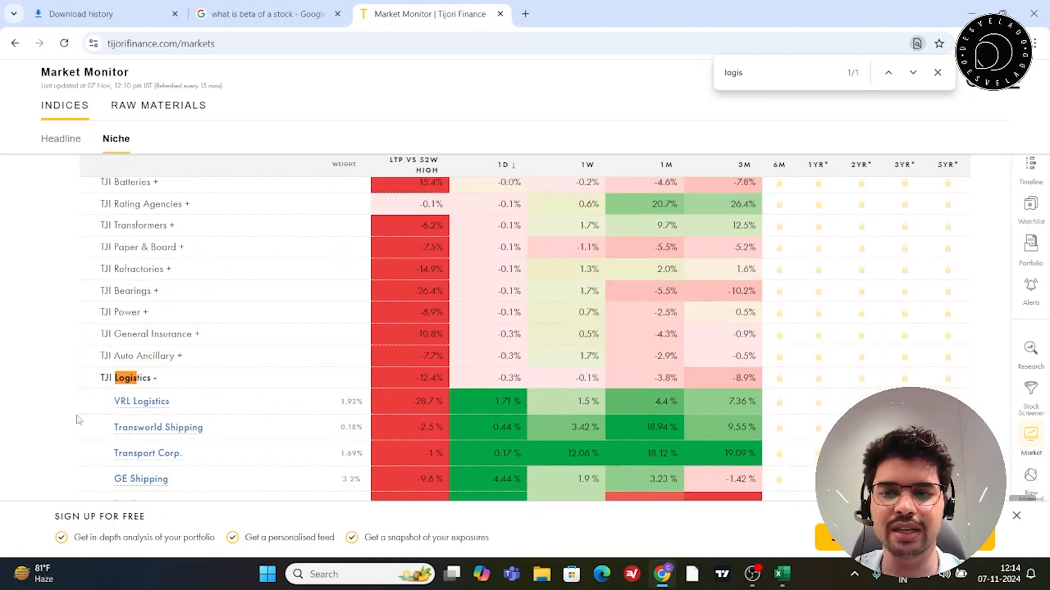
{"action": "scroll", "coordinate": [72, 416], "scroll_direction": "down", "scroll_amount": 4}
{"action": "scroll", "coordinate": [71, 417], "scroll_direction": "down", "scroll_amount": 5}
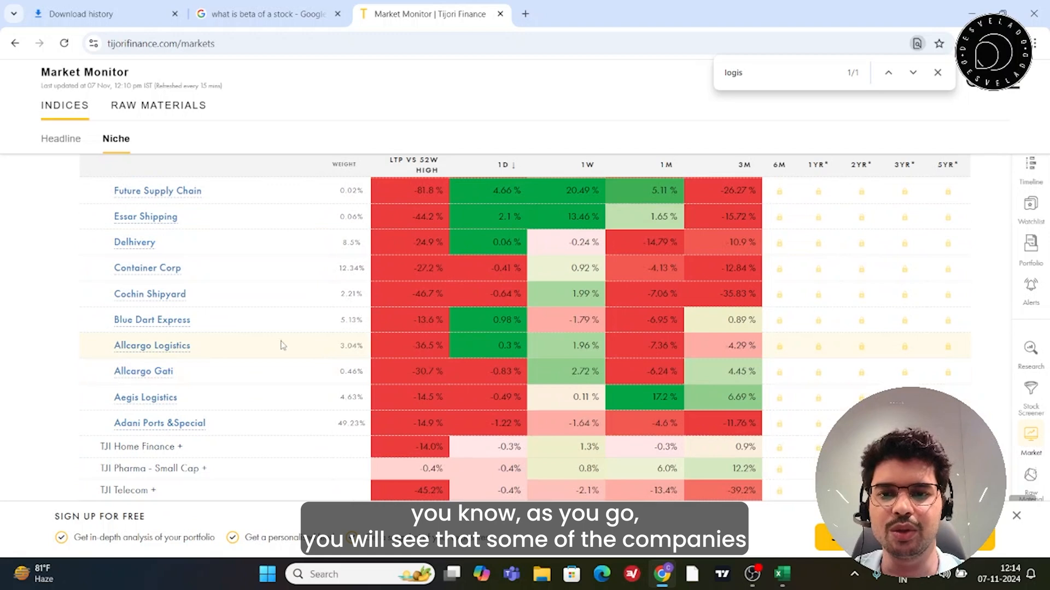
{"action": "scroll", "coordinate": [274, 382], "scroll_direction": "up", "scroll_amount": 4}
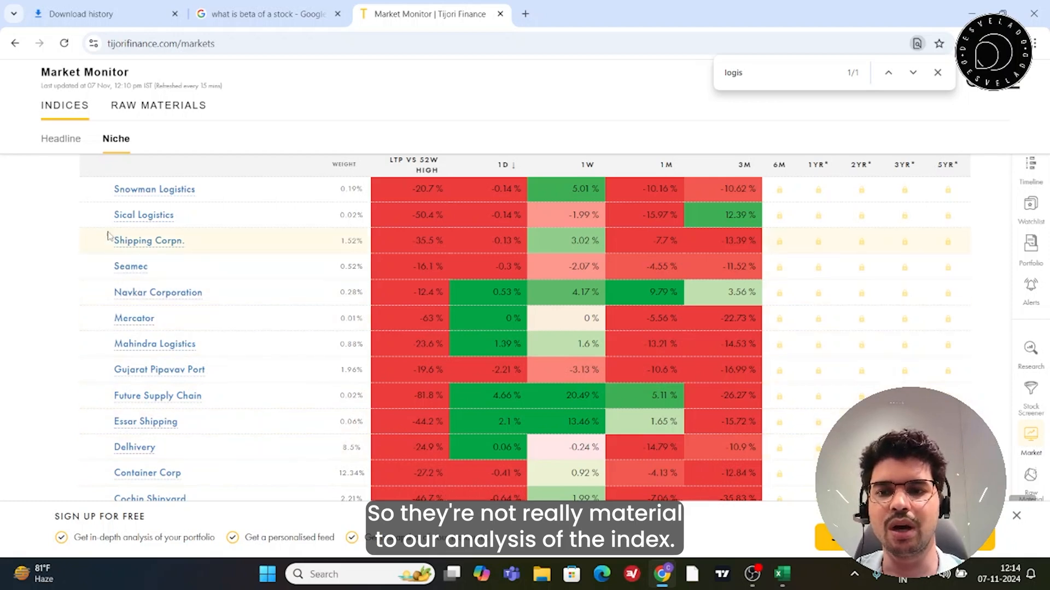
- Compare the low-weight TJI Logistics companies, such as Snowman Logistics and Mercator, with the heavier ones like Container Corp
{"action": "left_click_drag", "start_coordinate": [94, 192], "coordinate": [194, 351]}
{"action": "scroll", "coordinate": [189, 348], "scroll_direction": "down", "scroll_amount": 3}
{"action": "left_click", "coordinate": [252, 354]}
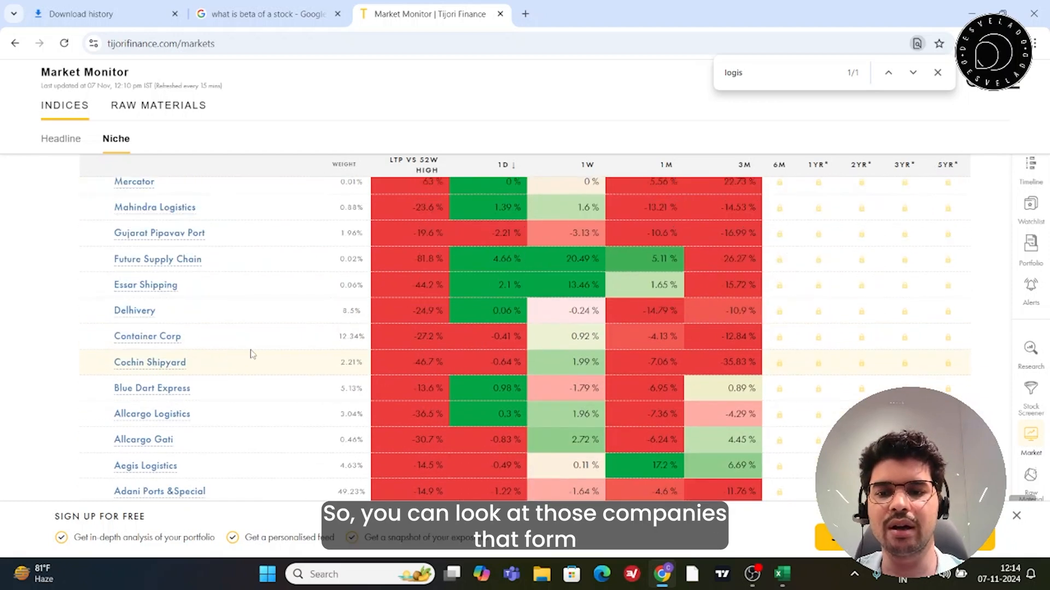
{"action": "left_click_drag", "start_coordinate": [124, 354], "coordinate": [82, 335]}
{"action": "left_click", "coordinate": [50, 294]}
{"action": "scroll", "coordinate": [50, 279], "scroll_direction": "up", "scroll_amount": 4}
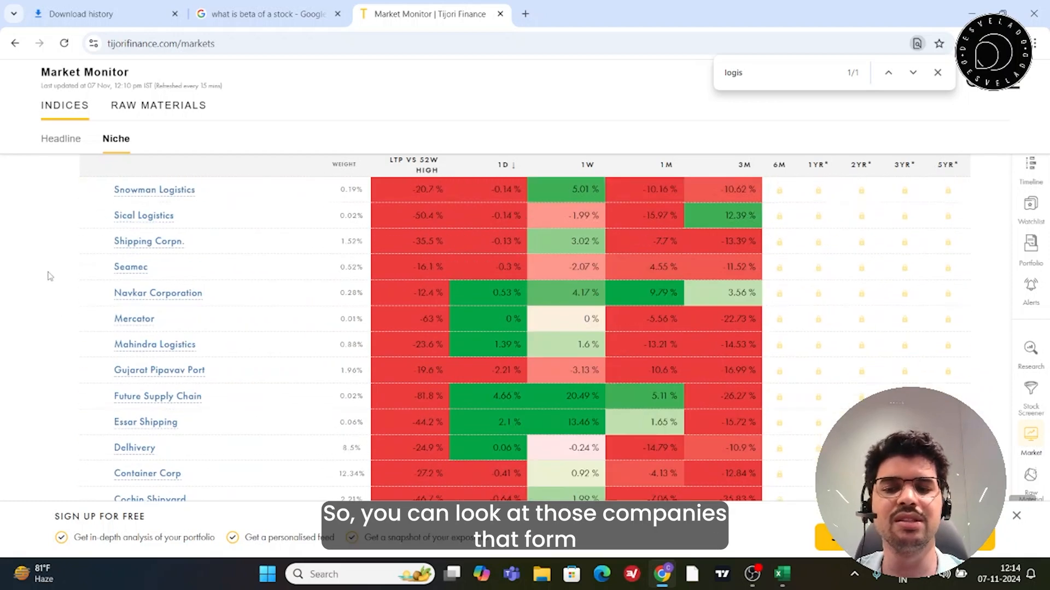
{"action": "scroll", "coordinate": [50, 276], "scroll_direction": "up", "scroll_amount": 3}
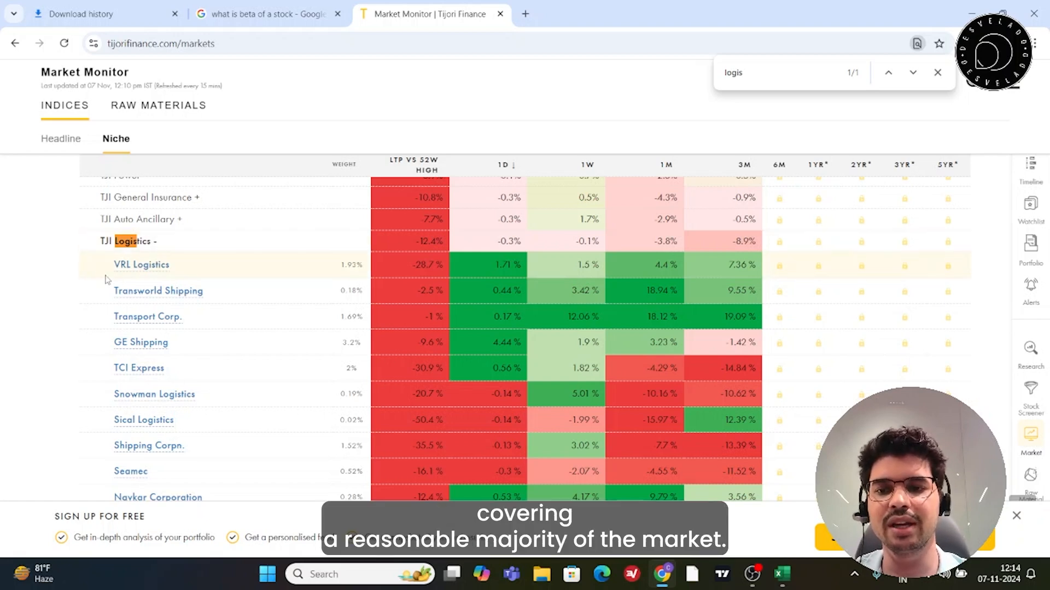
- Select and copy all TJI Logistics company rows with their figures, from VRL Logistics through Adani Ports & Special
{"action": "left_click_drag", "start_coordinate": [100, 266], "coordinate": [989, 298]}
{"action": "left_click", "coordinate": [36, 262]}
{"action": "scroll", "coordinate": [39, 263], "scroll_direction": "up", "scroll_amount": 10}
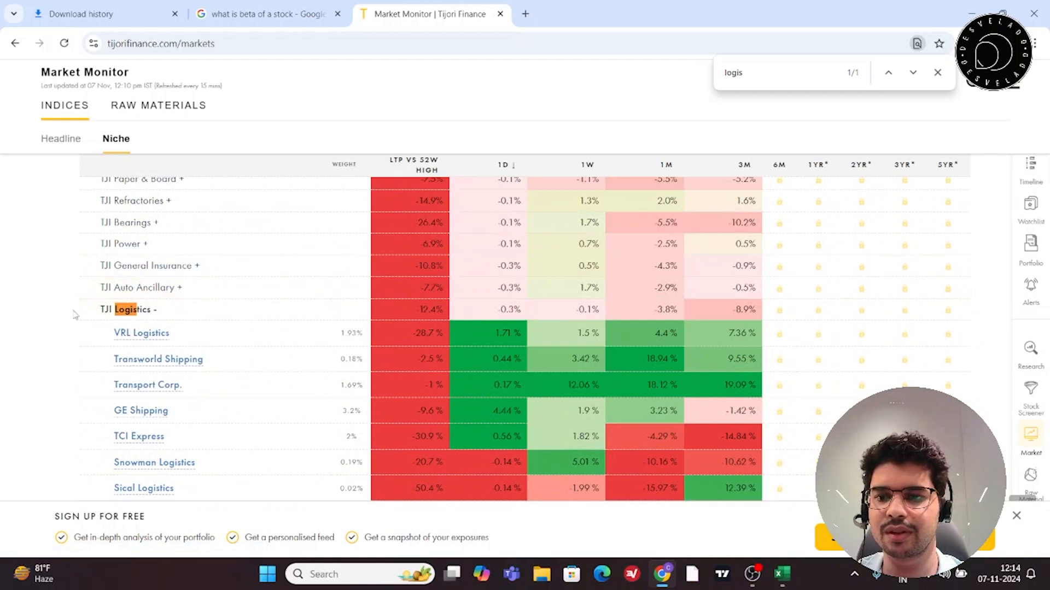
{"action": "left_click_drag", "start_coordinate": [116, 346], "coordinate": [963, 357]}
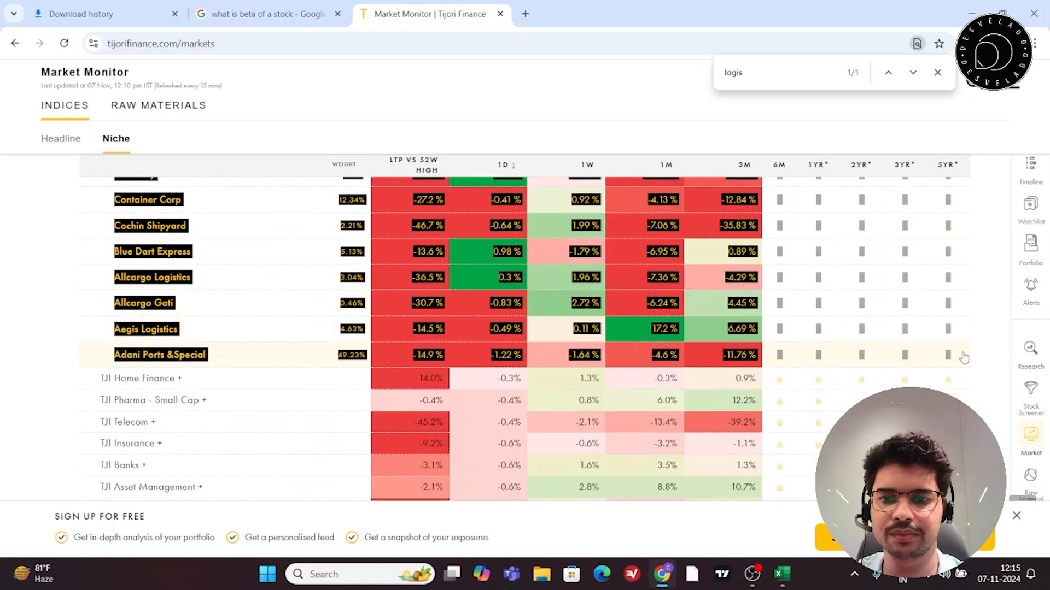
- Switch to the WCIL financial model in Excel and add a new sheet directly after Sheet1
{"action": "key", "text": "alt+Tab"}
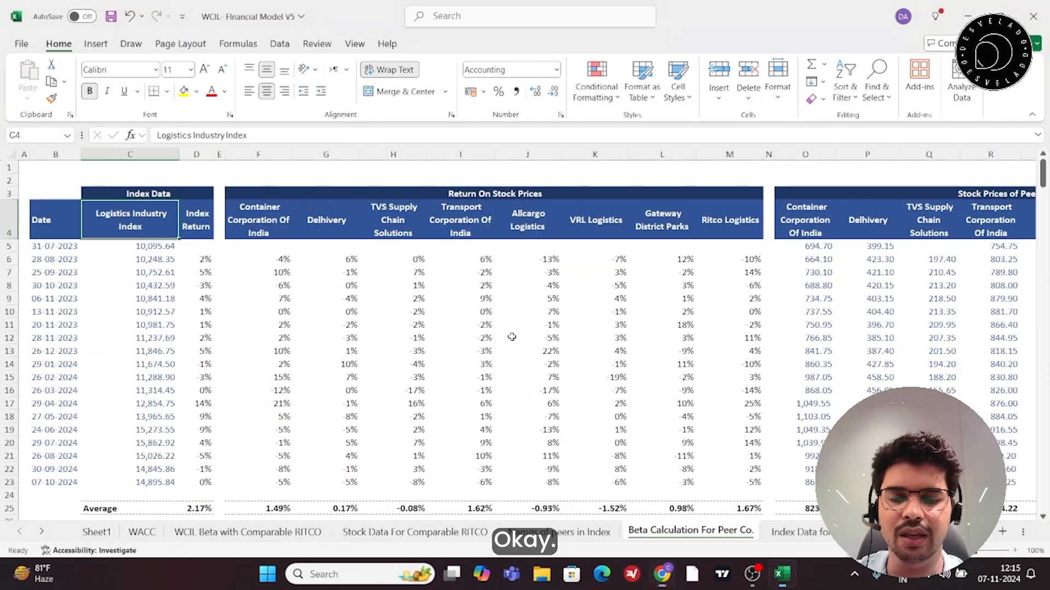
{"action": "left_click", "coordinate": [112, 530]}
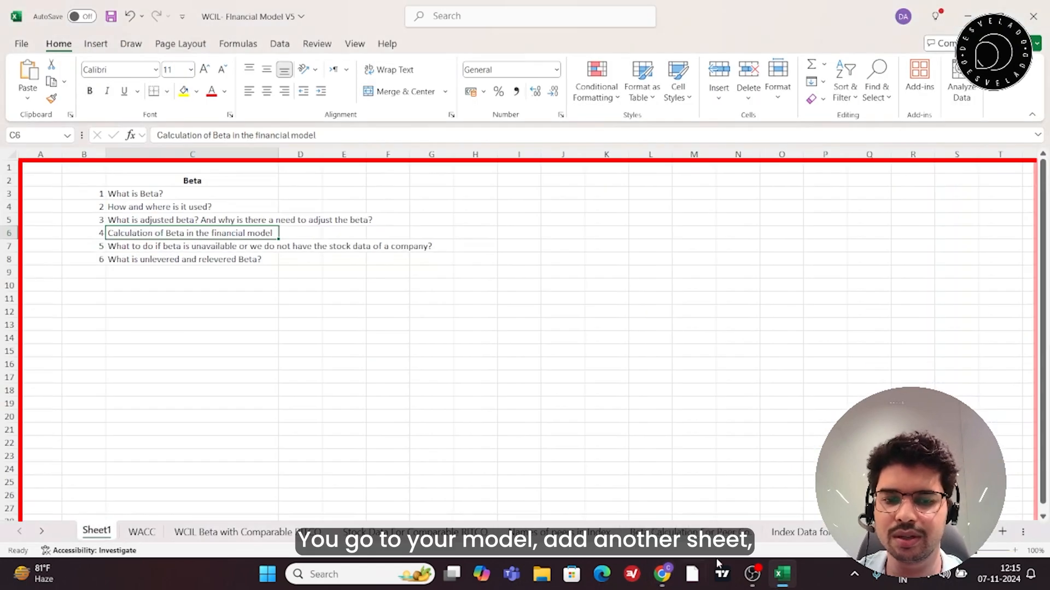
{"action": "left_click", "coordinate": [1002, 531]}
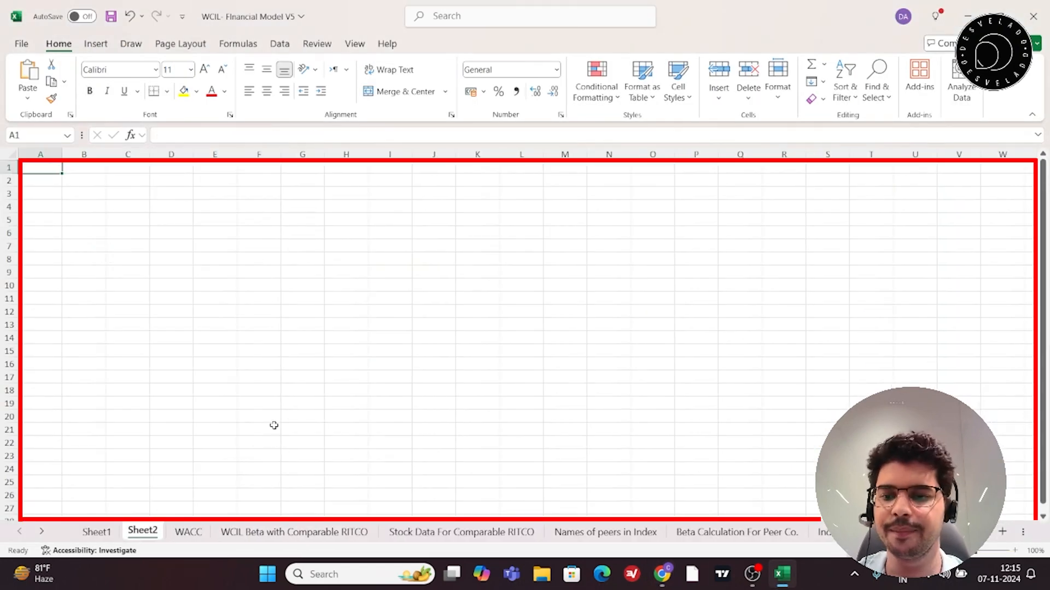
- Paste the copied TJI Logistics company table into the new sheet starting at cell B3
{"action": "key", "text": "Right"}
{"action": "key", "text": "Down"}
{"action": "key", "text": "Down"}
{"action": "key", "text": "Down"}
{"action": "key", "text": "Up"}
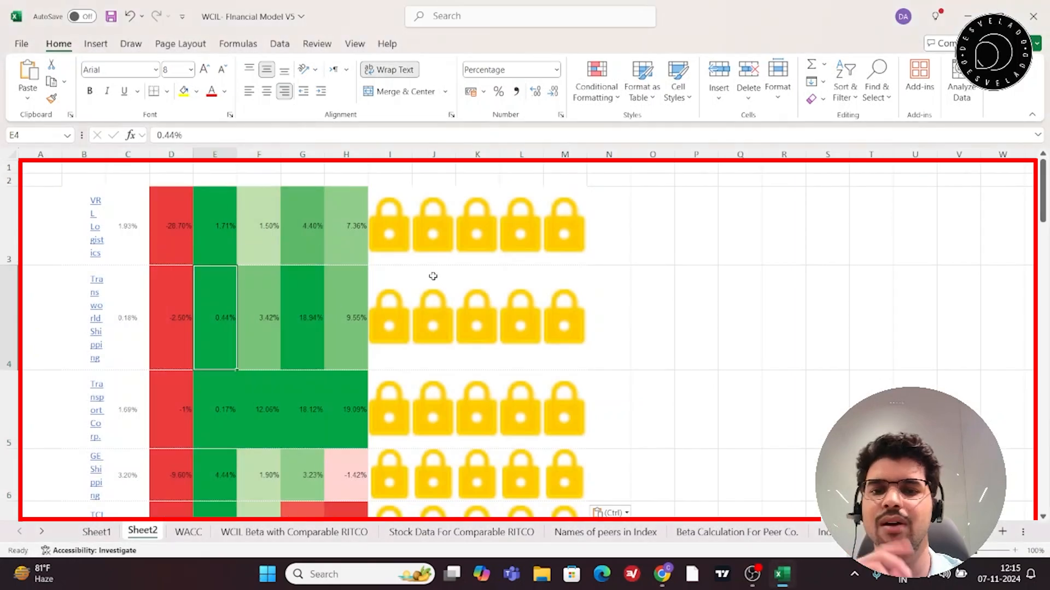
{"action": "left_click", "coordinate": [389, 238]}
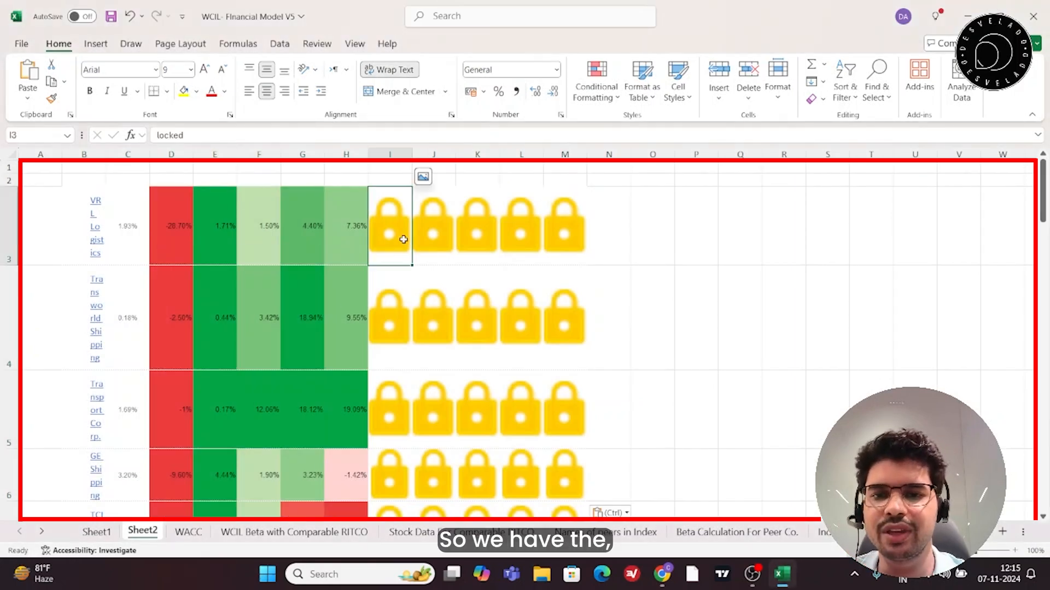
{"action": "double_click", "coordinate": [402, 230]}
{"action": "left_click", "coordinate": [420, 217]}
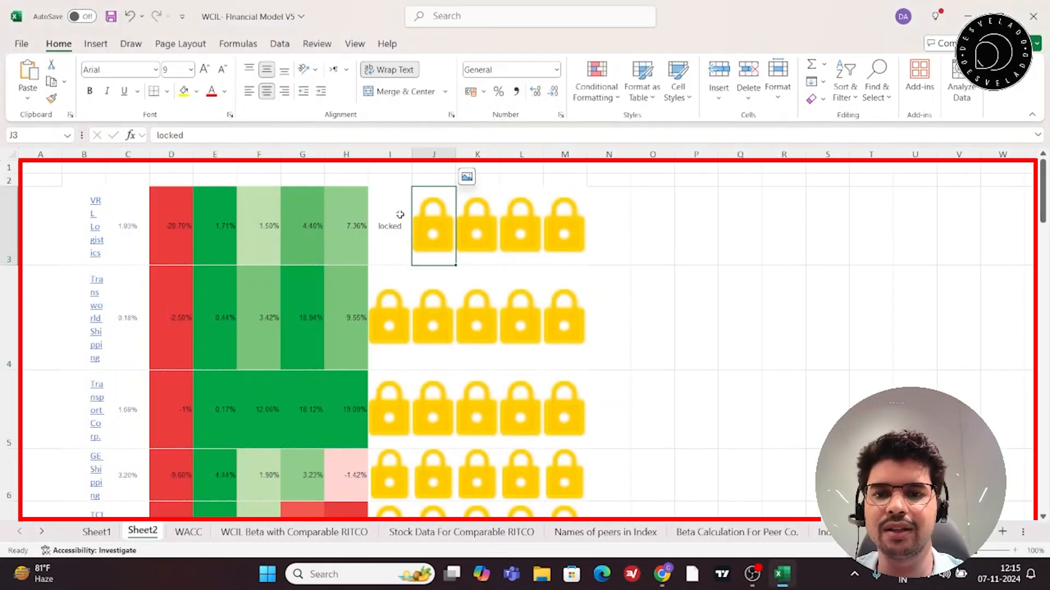
{"action": "left_click", "coordinate": [400, 215]}
{"action": "key", "text": "ctrl+space"}
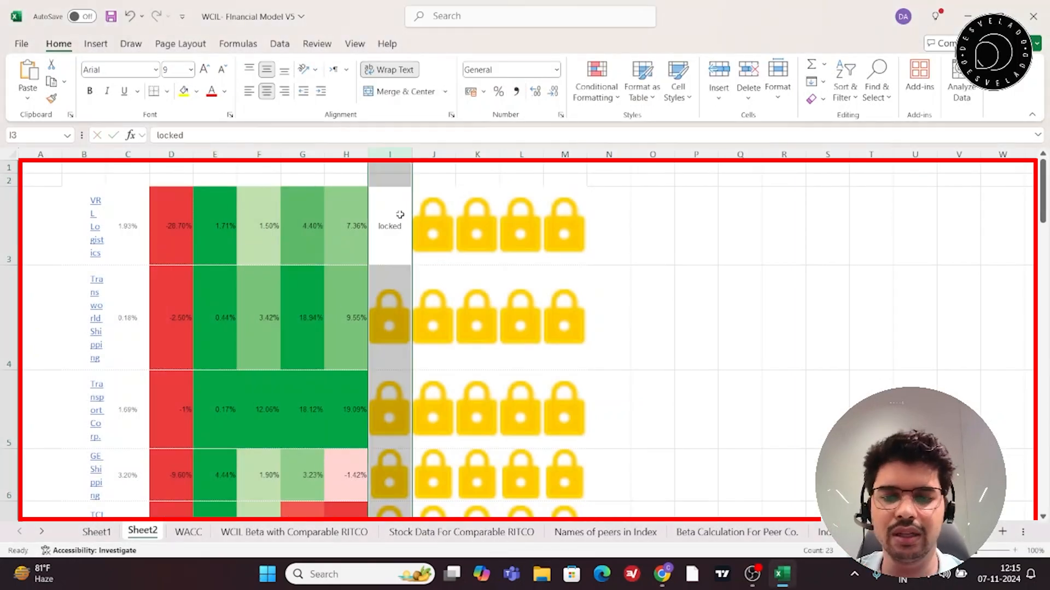
{"action": "key", "text": "Left"}
{"action": "key", "text": "Left"}
{"action": "key", "text": "Left"}
{"action": "key", "text": "Left"}
{"action": "key", "text": "Left"}
{"action": "key", "text": "Left"}
{"action": "key", "text": "Down"}
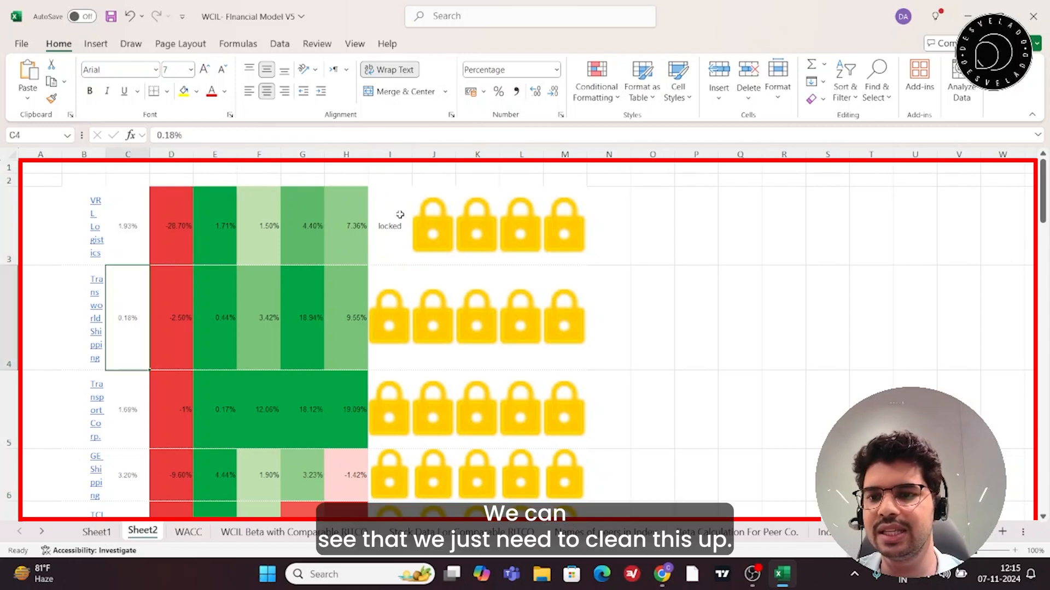
{"action": "key", "text": "Left"}
{"action": "key", "text": "Up"}
{"action": "key", "text": "Right"}
{"action": "key", "text": "Right"}
{"action": "key", "text": "Right"}
{"action": "key", "text": "Down"}
{"action": "key", "text": "Left"}
{"action": "key", "text": "Up"}
{"action": "key", "text": "Left"}
{"action": "key", "text": "Up"}
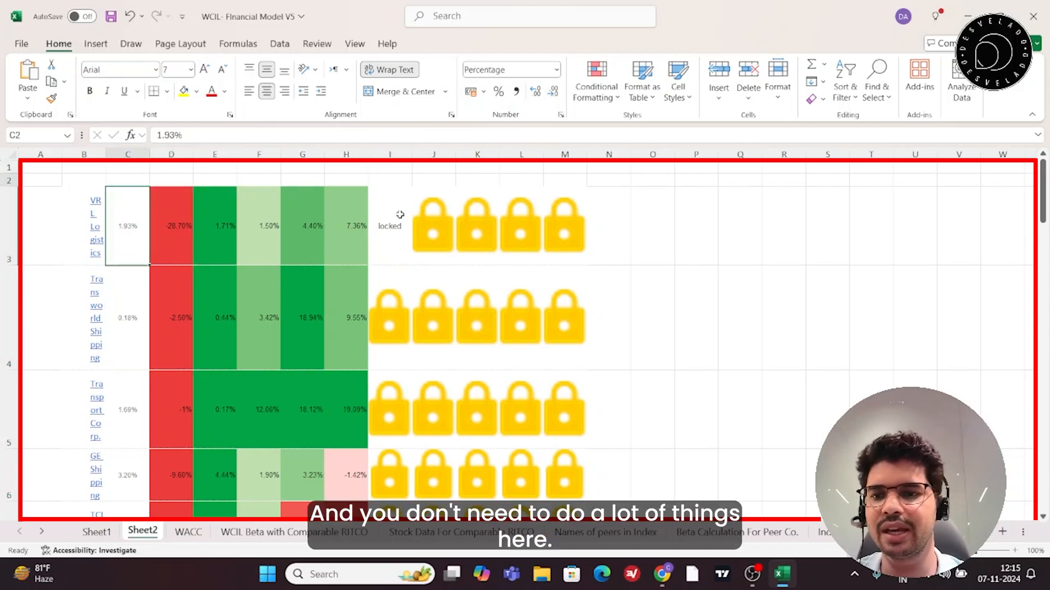
- Turn off text wrapping for the whole pasted company table, from VRL Logistics through Adani Ports & Special
{"action": "key", "text": "Left"}
{"action": "key", "text": "ctrl+shift+Right"}
{"action": "key", "text": "ctrl+shift+Down"}
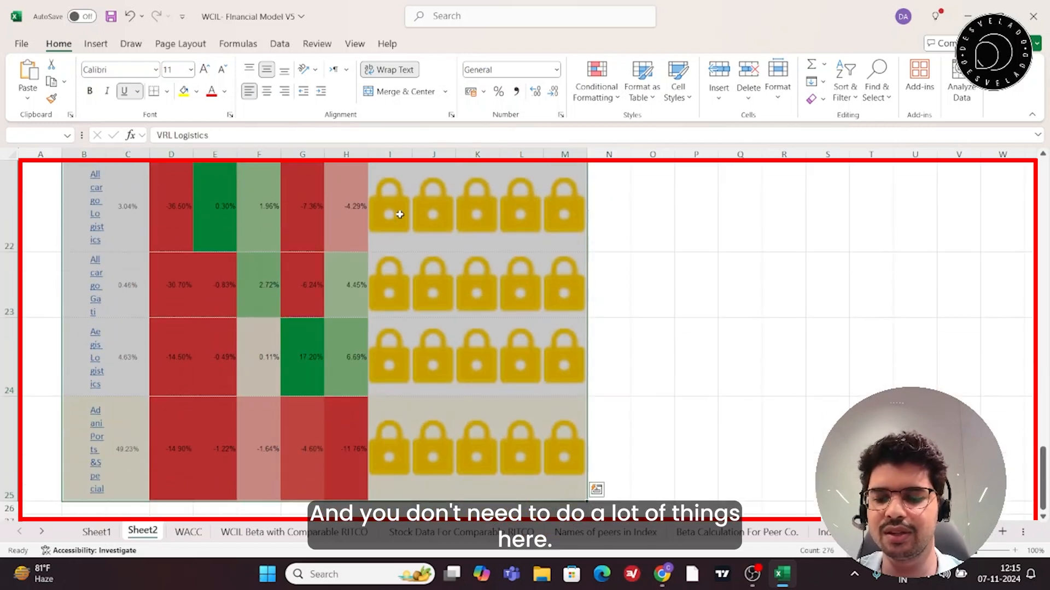
{"action": "key", "text": "alt+h"}
{"action": "key", "text": "w"}
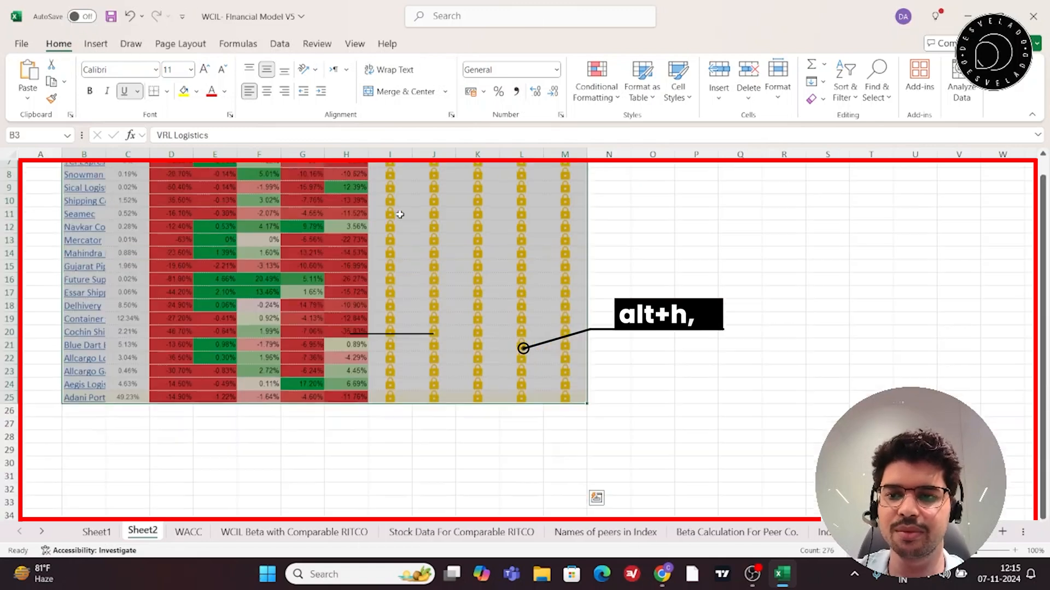
{"action": "scroll", "coordinate": [399, 214], "scroll_direction": "up", "scroll_amount": 3}
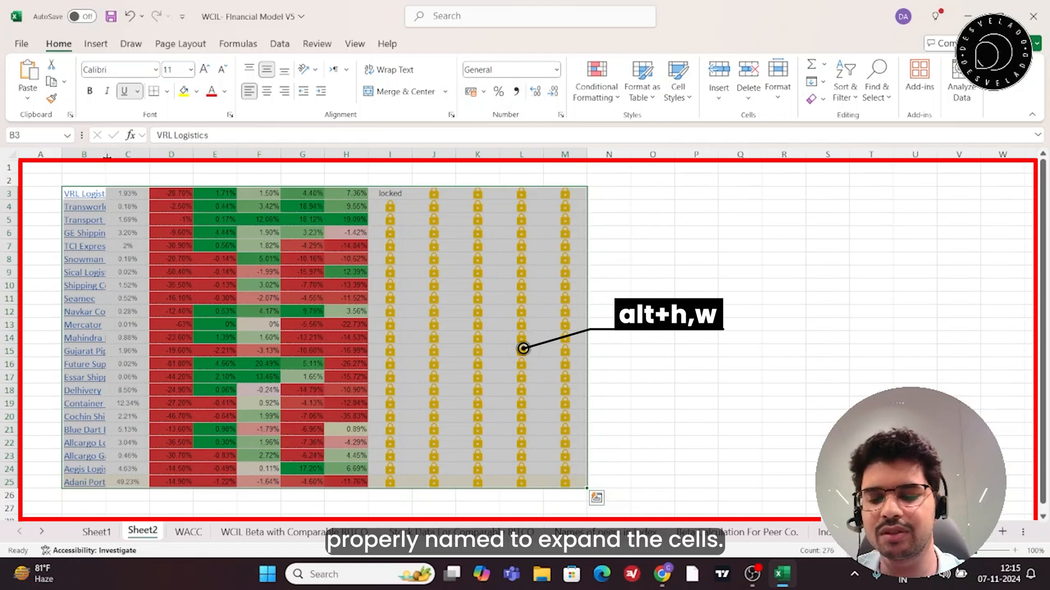
- Autofit the column widths of the pasted table so the full company names fit
{"action": "key", "text": "alt+h"}
{"action": "key", "text": "o"}
{"action": "key", "text": "i"}
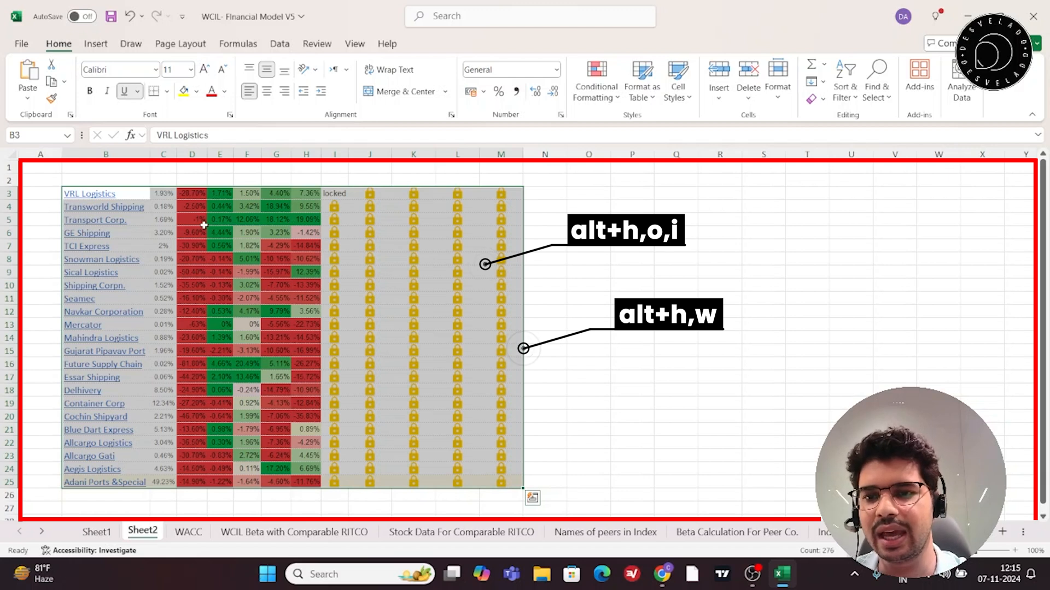
- Examine the weights in C3:C25 as each company's share of total market capitalization
{"action": "left_click_drag", "start_coordinate": [172, 196], "coordinate": [163, 482]}
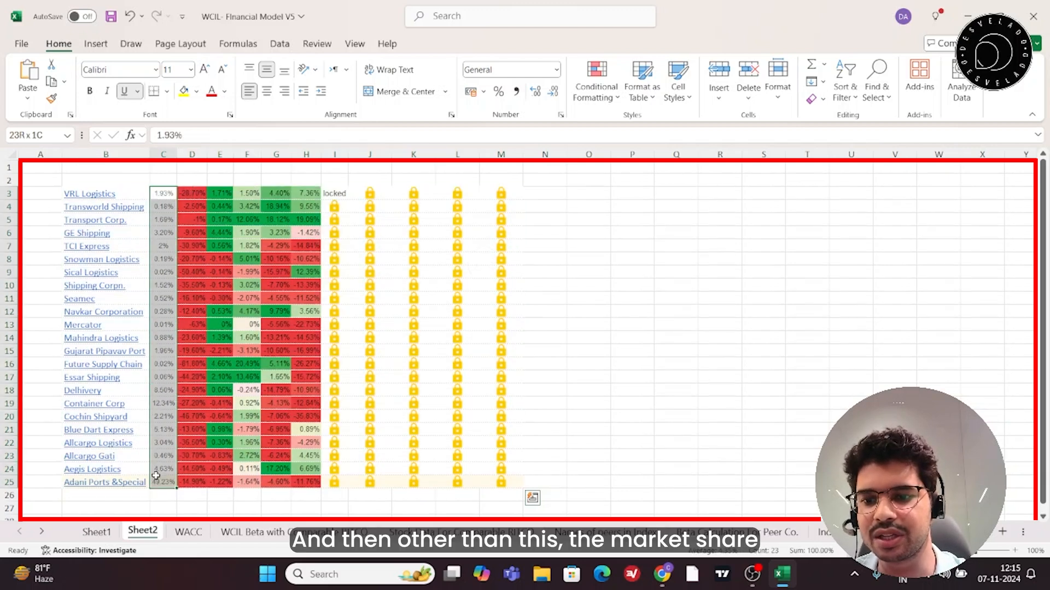
{"action": "left_click", "coordinate": [164, 182]}
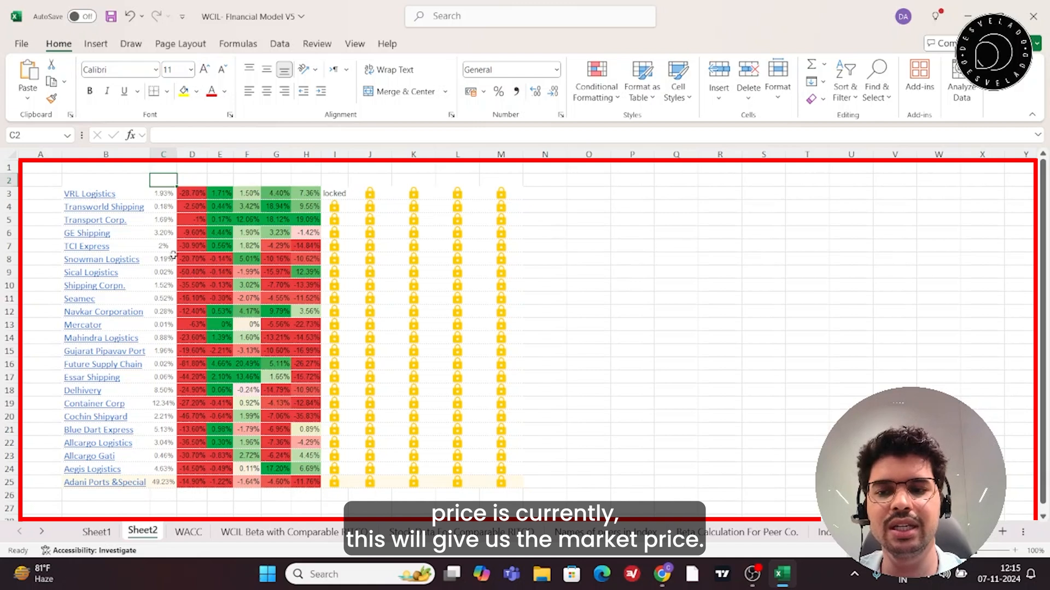
{"action": "left_click_drag", "start_coordinate": [170, 199], "coordinate": [167, 484]}
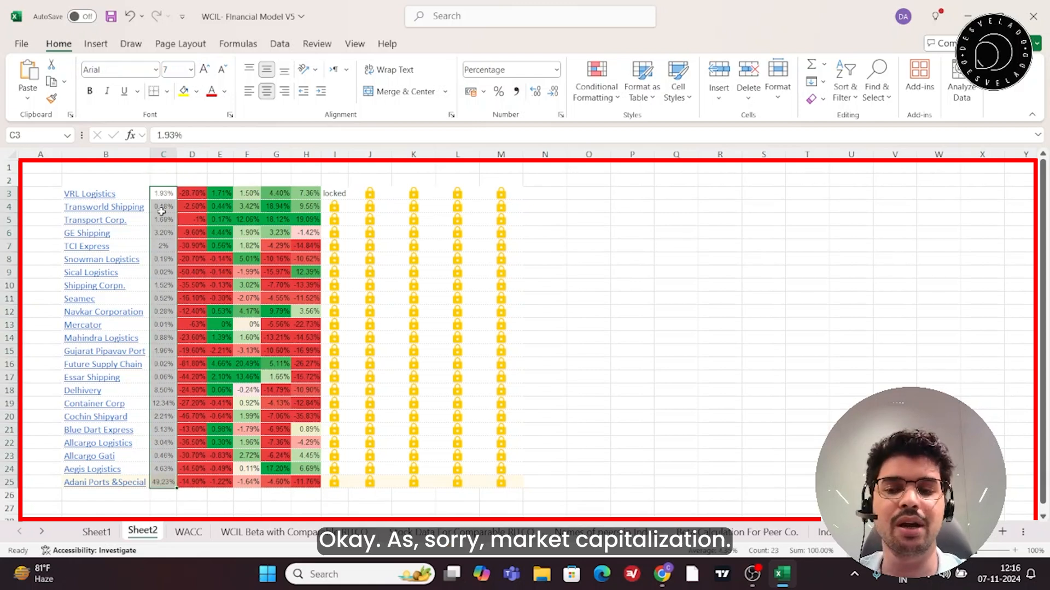
{"action": "left_click", "coordinate": [167, 183]}
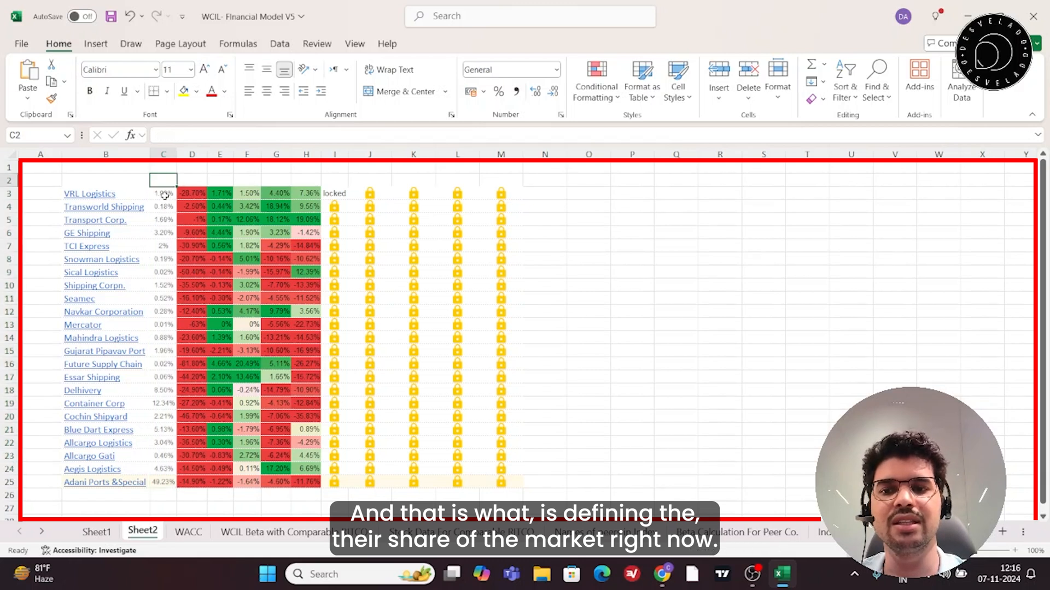
- Delete columns D through M, which hold the return percentages and locked entries, keeping only company names and weights
{"action": "left_click", "coordinate": [184, 182]}
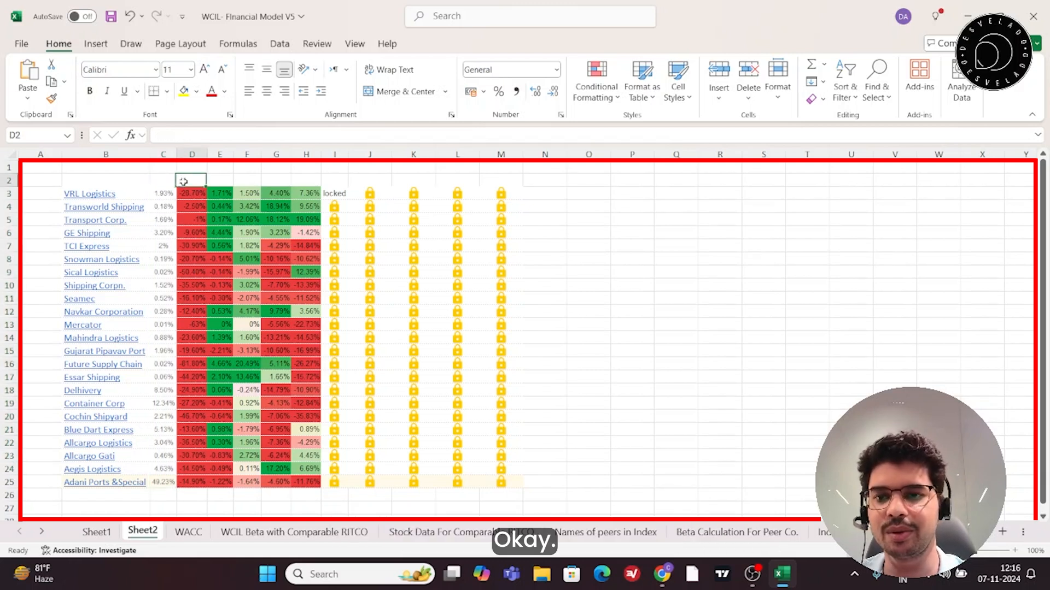
{"action": "key", "text": "ctrl+space"}
{"action": "key", "text": "Down"}
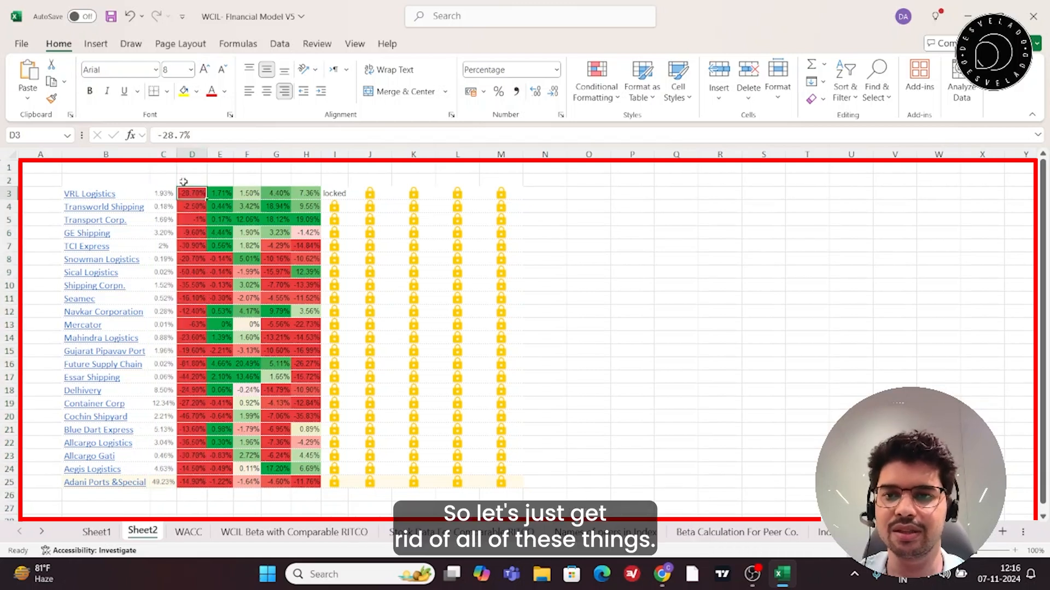
{"action": "key", "text": "ctrl+space"}
{"action": "key", "text": "shift+Right"}
{"action": "key", "text": "shift+Right"}
{"action": "key", "text": "shift+Right"}
{"action": "key", "text": "shift+Right"}
{"action": "key", "text": "shift+Right"}
{"action": "key", "text": "shift+Right"}
{"action": "key", "text": "shift+Right"}
{"action": "key", "text": "shift+Right"}
{"action": "key", "text": "shift+Right"}
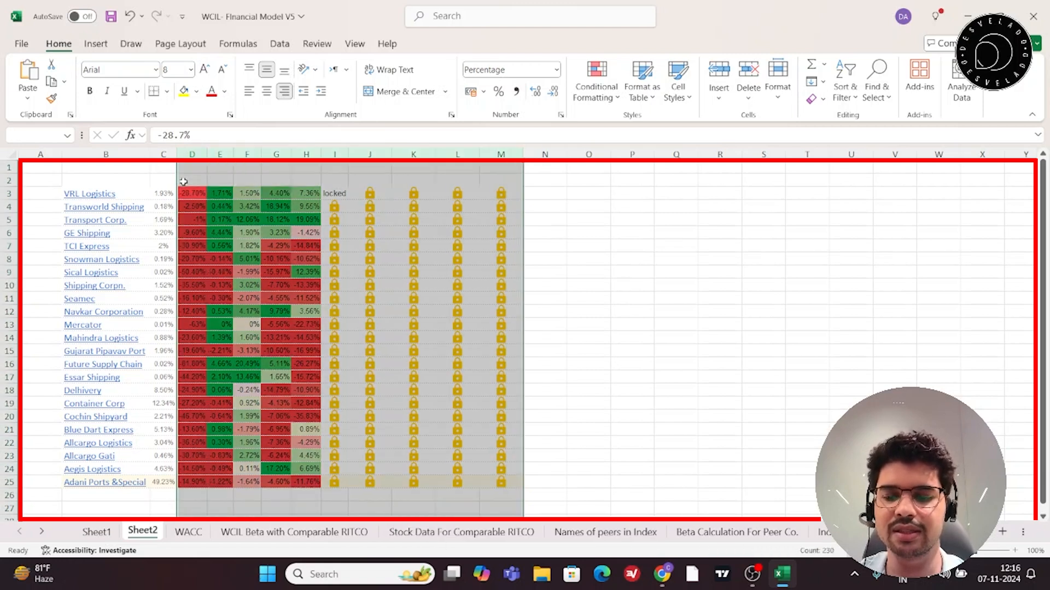
{"action": "right_click", "coordinate": [198, 155]}
{"action": "left_click", "coordinate": [239, 322]}
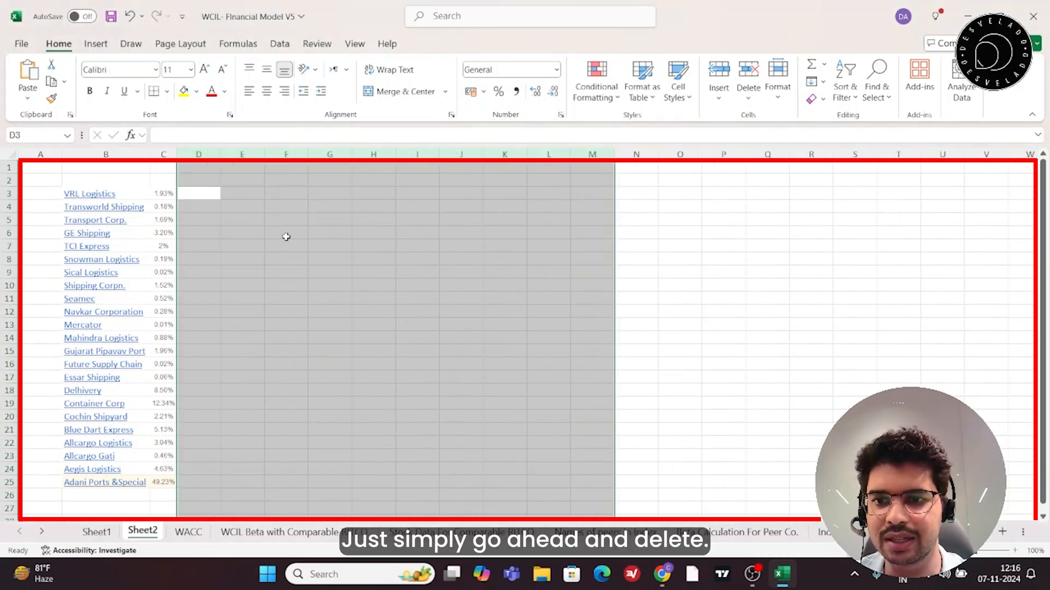
{"action": "left_click", "coordinate": [284, 235]}
- Review the remaining company names and their index weights in columns B and C
{"action": "left_click", "coordinate": [118, 192]}
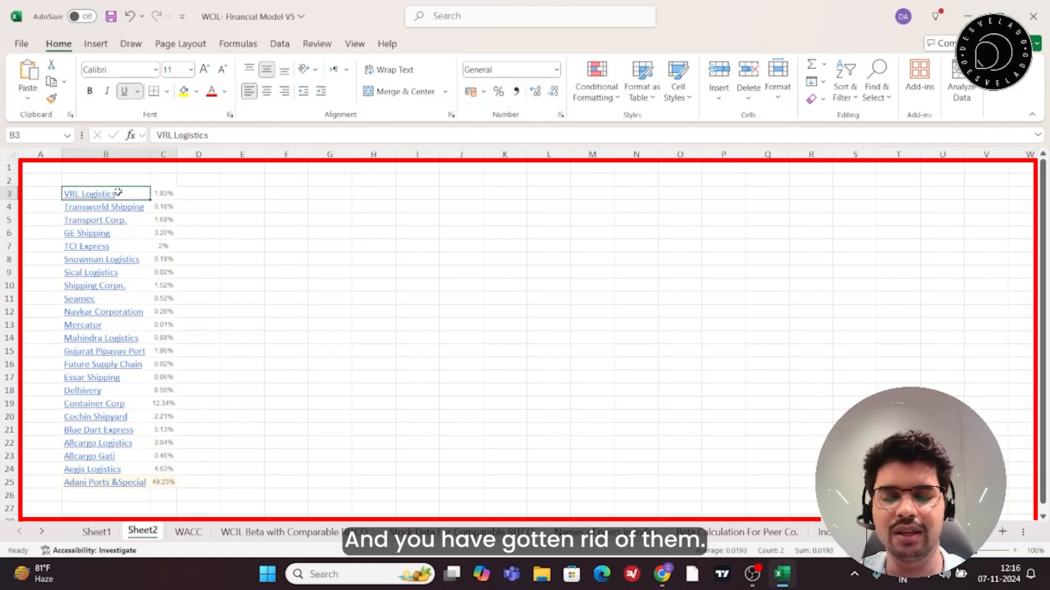
{"action": "key", "text": "shift+Right"}
{"action": "key", "text": "shift+Down"}
{"action": "key", "text": "ctrl+shift+Down"}
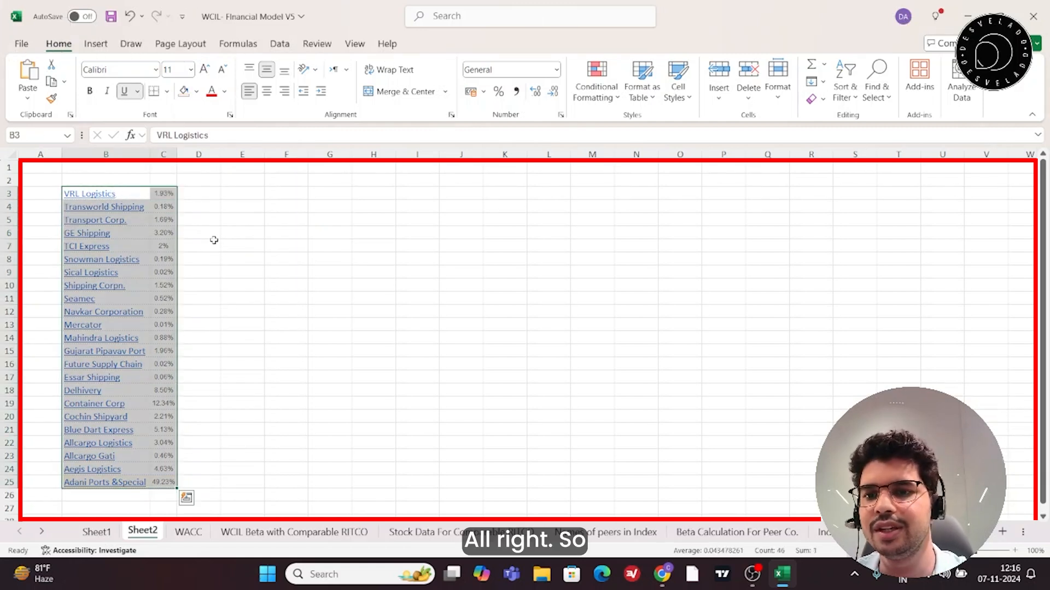
{"action": "left_click", "coordinate": [236, 220]}
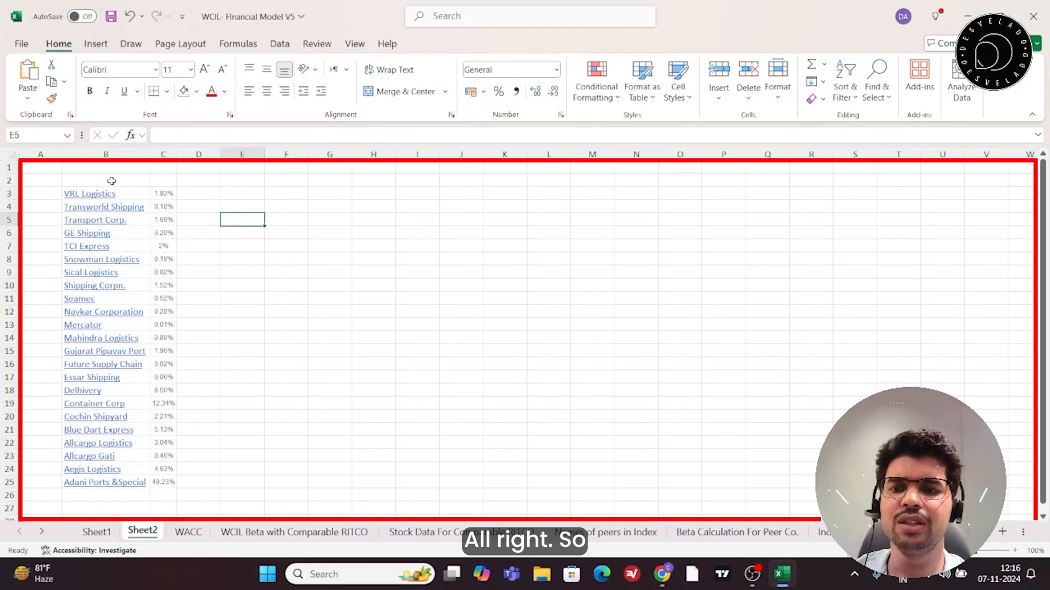
{"action": "left_click_drag", "start_coordinate": [75, 180], "coordinate": [162, 483]}
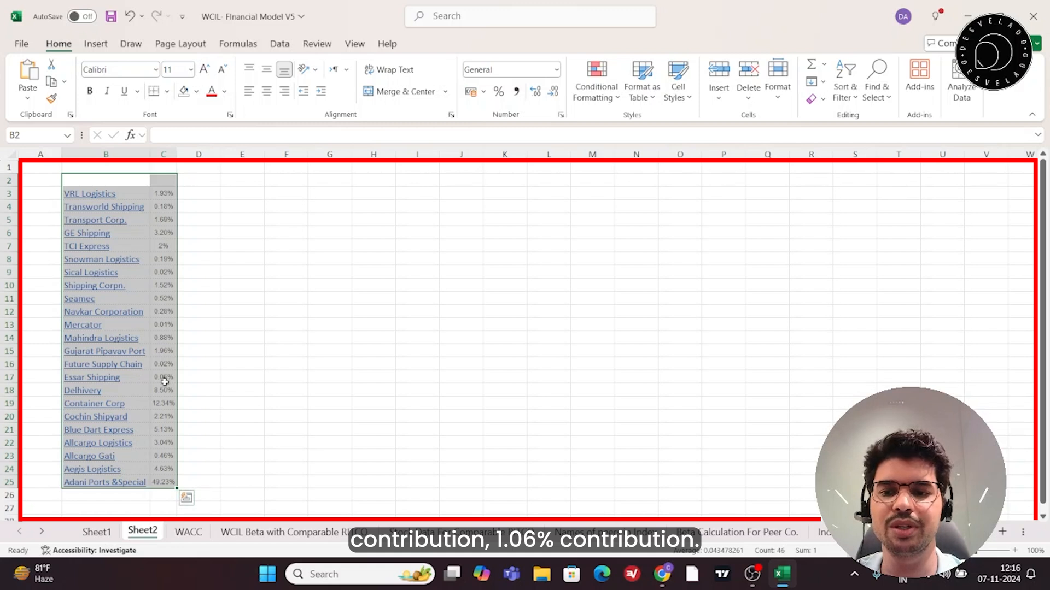
{"action": "left_click", "coordinate": [98, 178]}
{"action": "key", "text": "Down"}
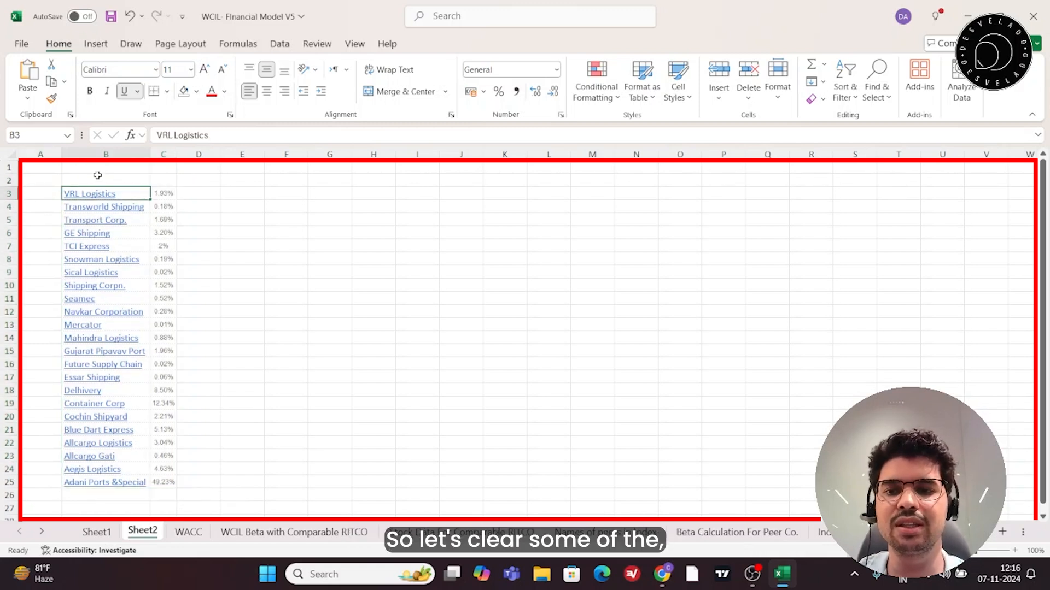
- Apply a filter to the company names and weights in columns B and C
{"action": "left_click", "coordinate": [98, 177]}
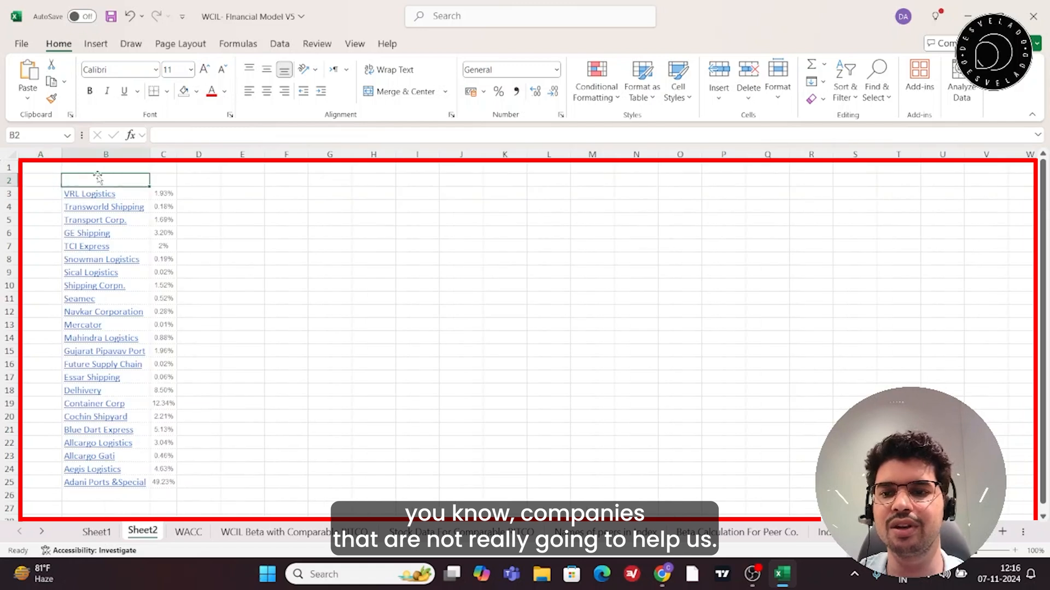
{"action": "key", "text": "shift+Right"}
{"action": "key", "text": "ctrl+shift+Down"}
{"action": "key", "text": "ctrl+shift+Down"}
{"action": "key", "text": "alt"}
{"action": "key", "text": "a"}
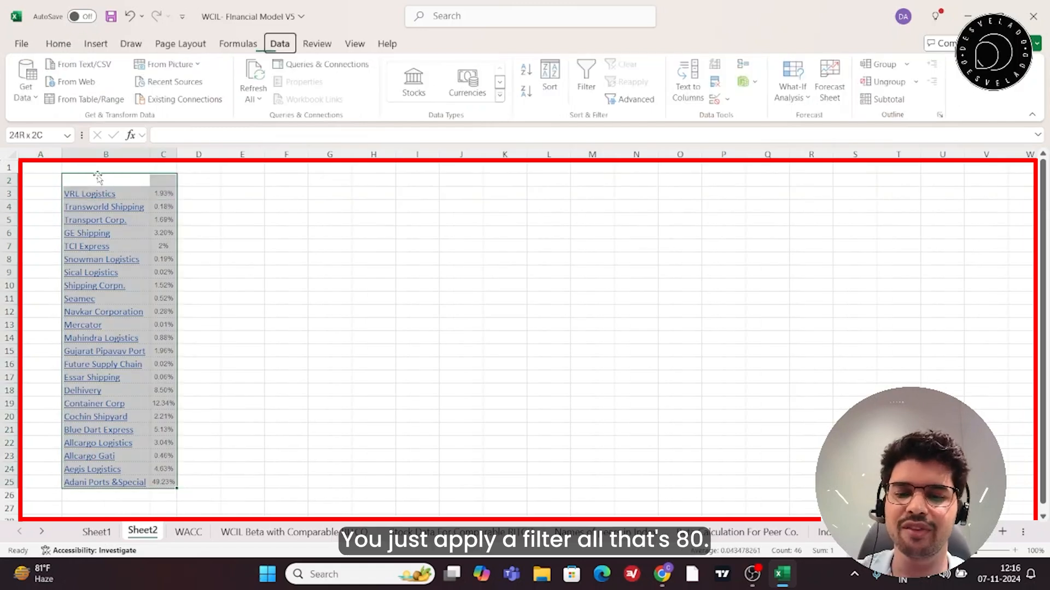
{"action": "key", "text": "t"}
{"action": "key", "text": "Down"}
{"action": "key", "text": "ctrl+Up"}
{"action": "key", "text": "shift+Right"}
{"action": "key", "text": "ctrl+shift+Down"}
{"action": "key", "text": "ctrl+shift+Down"}
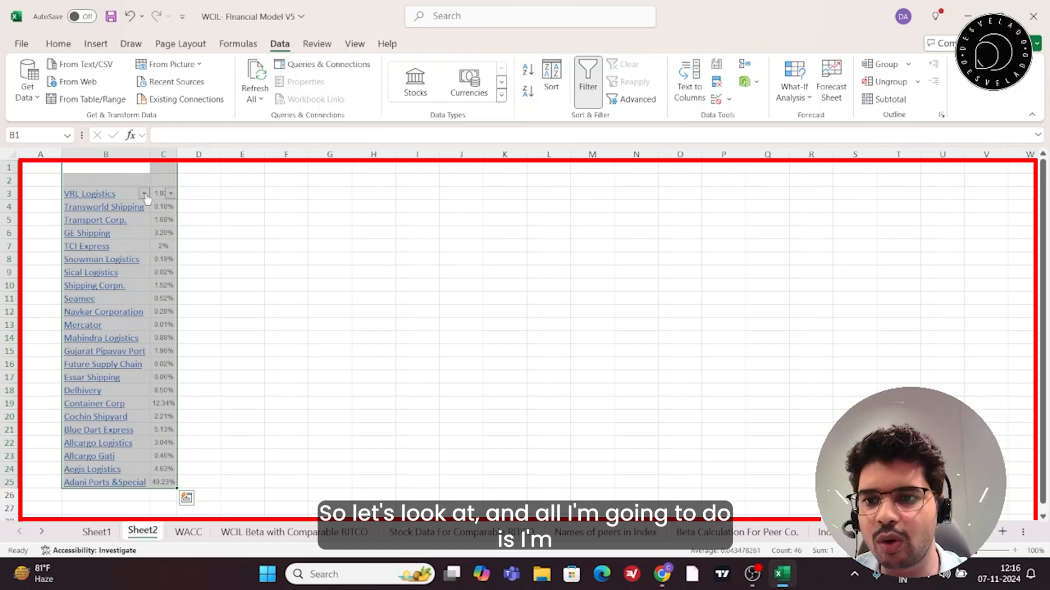
- Sort the company list by weight from smallest to largest
{"action": "left_click", "coordinate": [145, 196]}
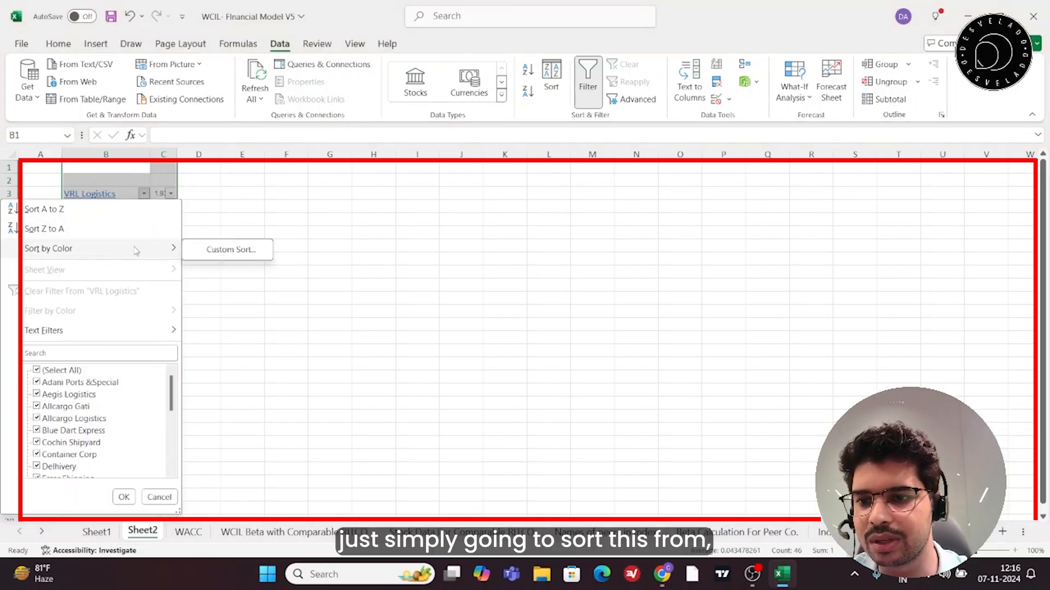
{"action": "left_click", "coordinate": [362, 262]}
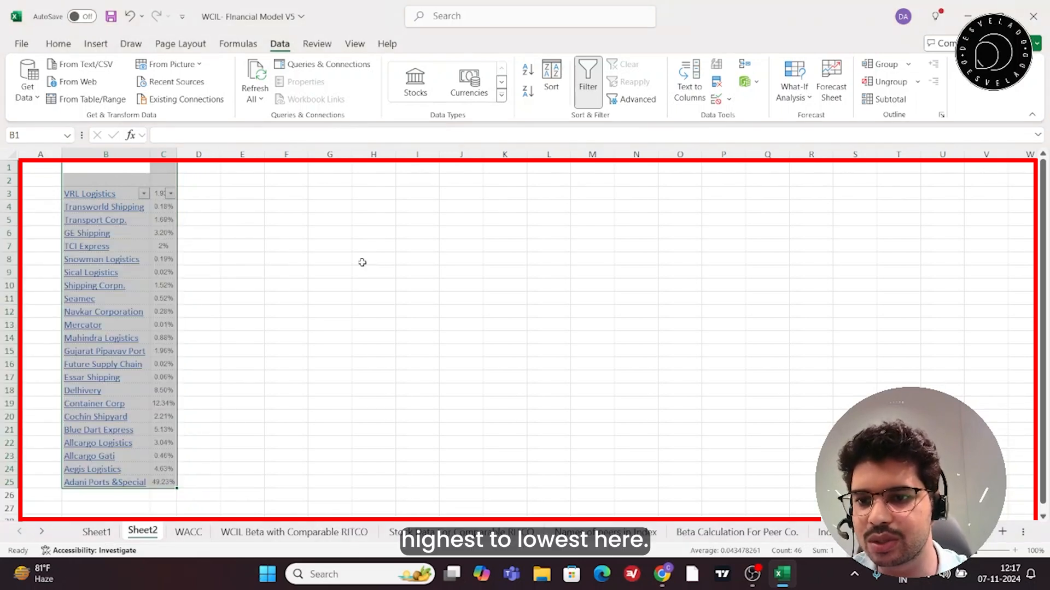
{"action": "left_click", "coordinate": [171, 194]}
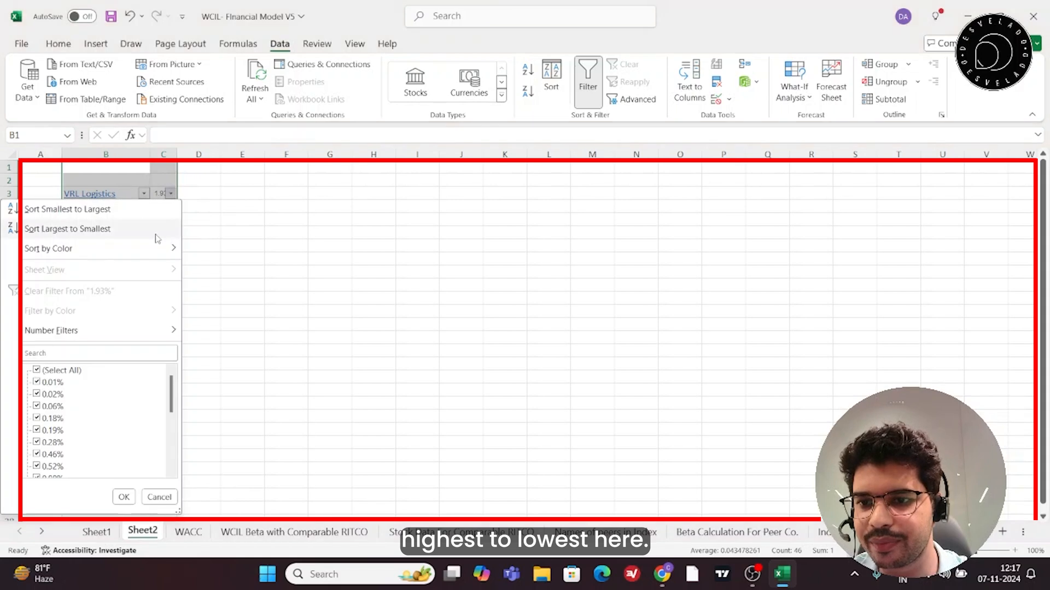
{"action": "left_click", "coordinate": [121, 213]}
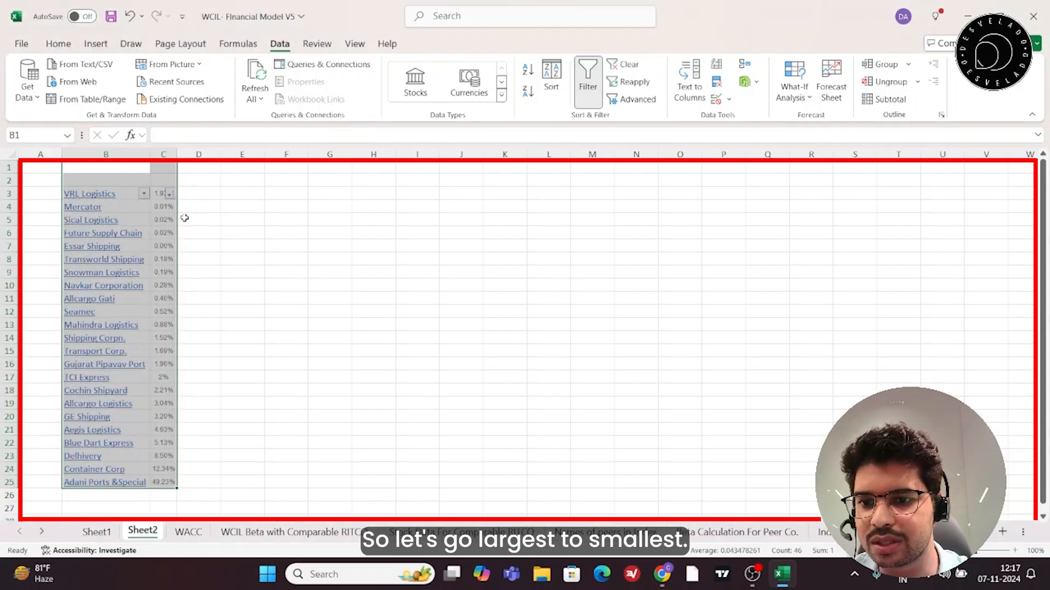
- Sort the company list by weight from largest to smallest and remove the filter
{"action": "left_click", "coordinate": [169, 194]}
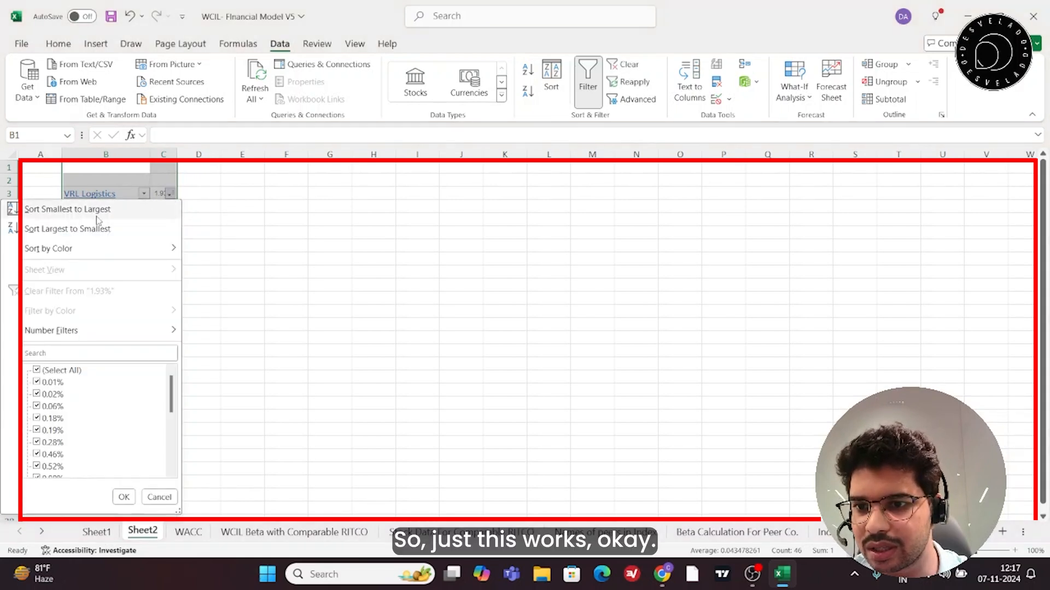
{"action": "left_click", "coordinate": [98, 228]}
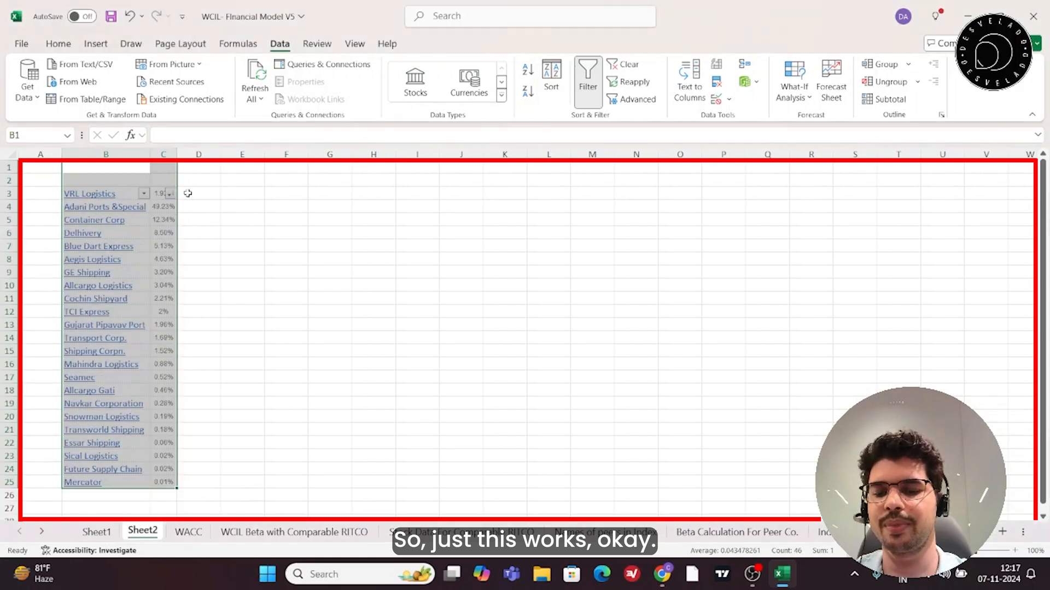
{"action": "key", "text": "ctrl+shift+l"}
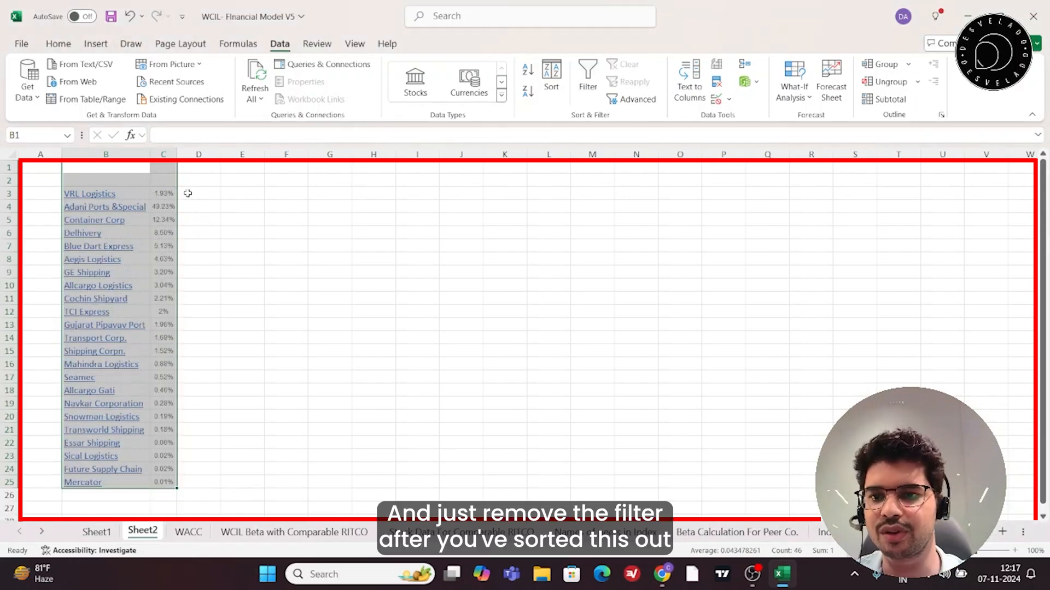
{"action": "key", "text": "Down"}
{"action": "key", "text": "Down"}
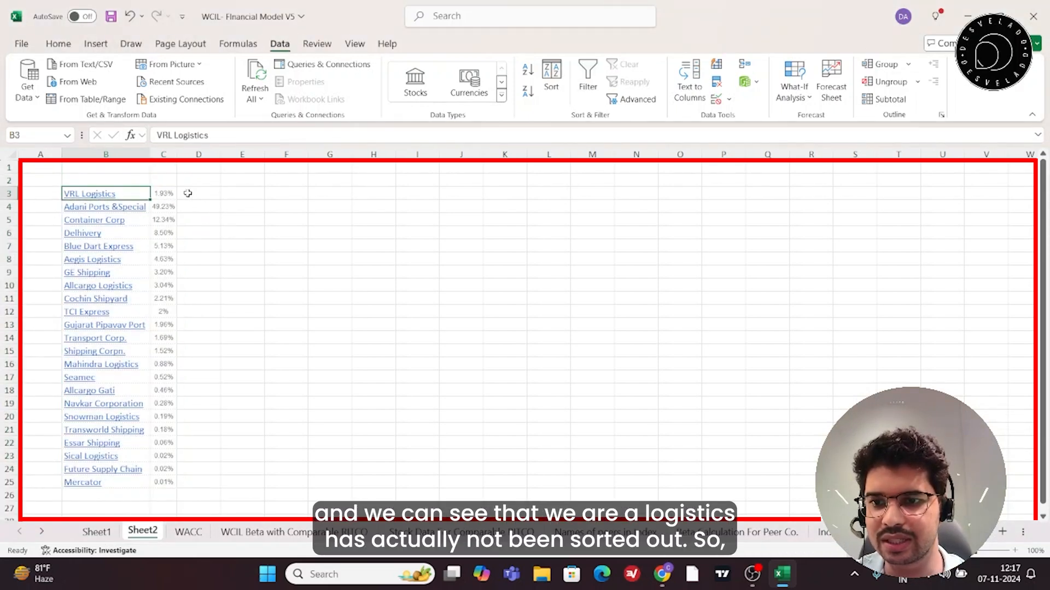
- Undo the filter removal and the largest-to-smallest sort
{"action": "key", "text": "ctrl+z"}
{"action": "key", "text": "ctrl+z"}
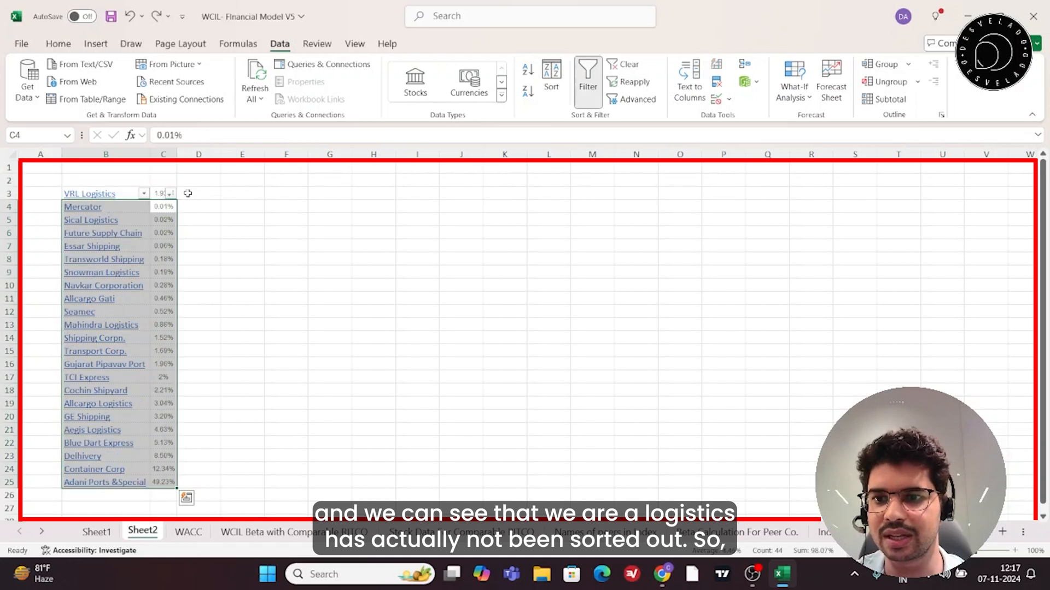
- Enter the column headings Company Name in B2 and Market Share in C2 above the company list
{"action": "left_click", "coordinate": [187, 193]}
{"action": "key", "text": "Left"}
{"action": "key", "text": "Left"}
{"action": "key", "text": "Up"}
{"action": "type", "text": "Co"}
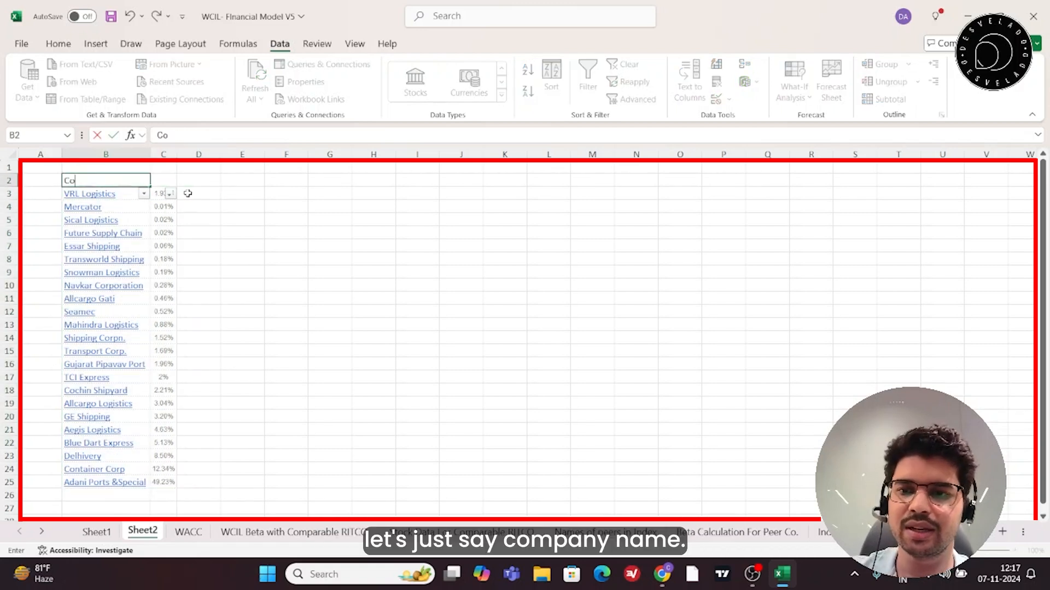
{"action": "type", "text": "mpany Name"}
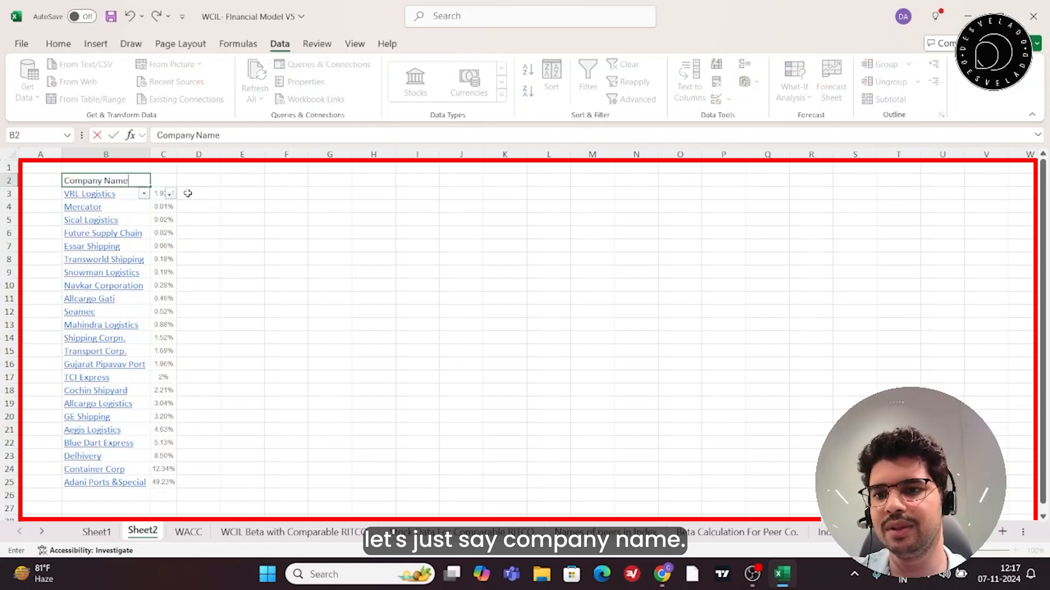
{"action": "key", "text": "Return"}
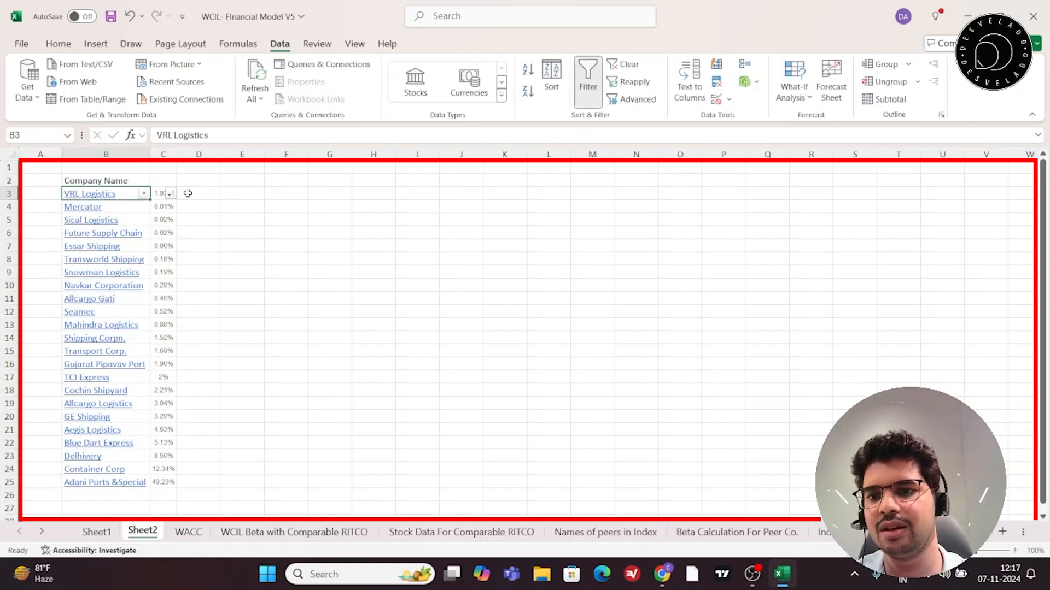
{"action": "left_click_drag", "start_coordinate": [130, 182], "coordinate": [164, 181]}
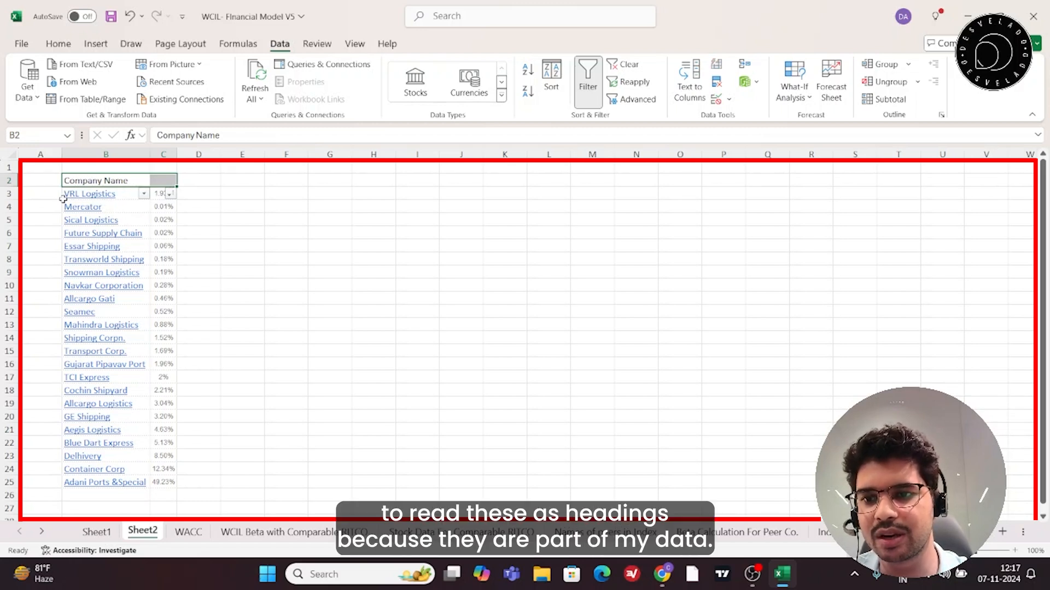
{"action": "left_click", "coordinate": [155, 181]}
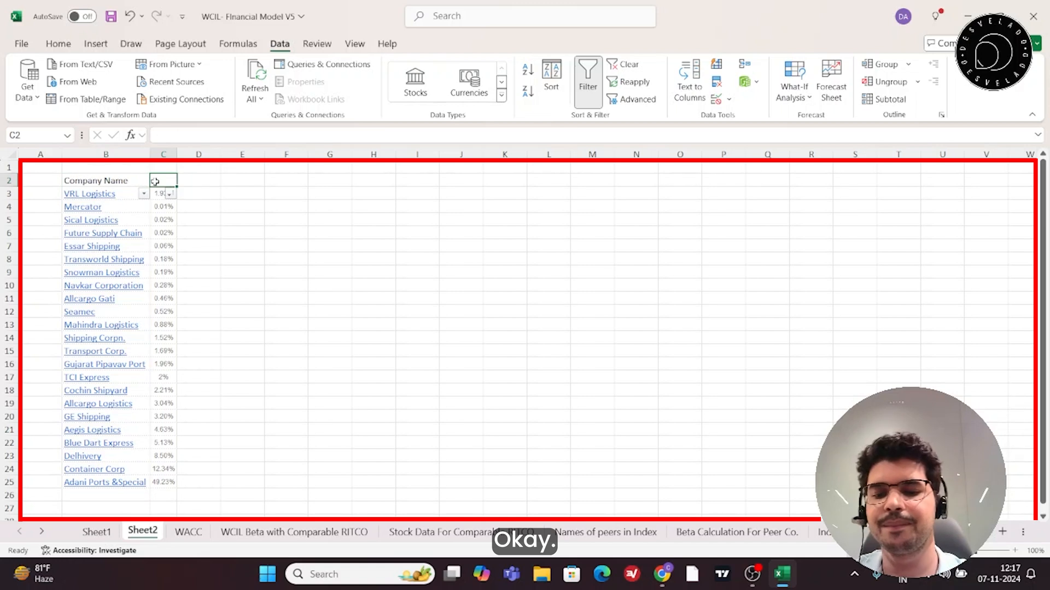
{"action": "type", "text": "Market Share"}
{"action": "key", "text": "Return"}
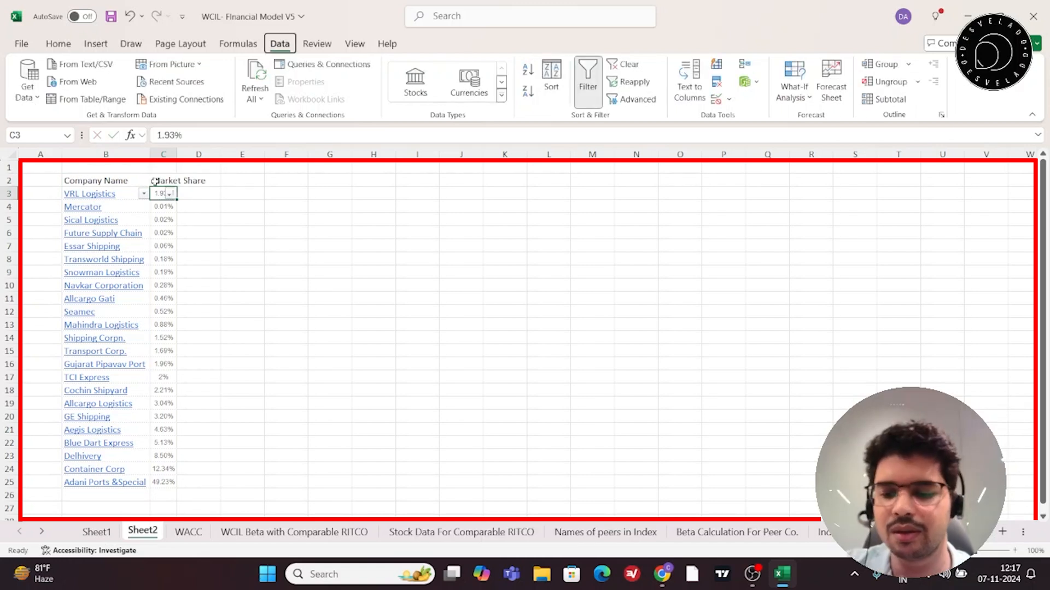
- Move the filter to the new heading row of the whole list and fit column C to the Market Share heading
{"action": "key", "text": "ctrl+shift+l"}
{"action": "key", "text": "Up"}
{"action": "key", "text": "Left"}
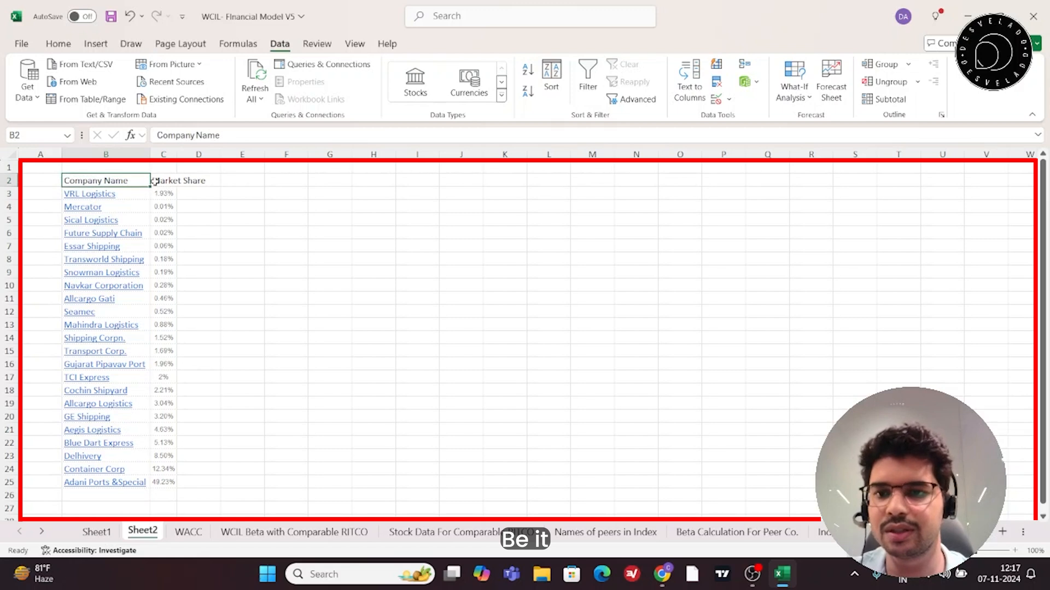
{"action": "key", "text": "ctrl+a"}
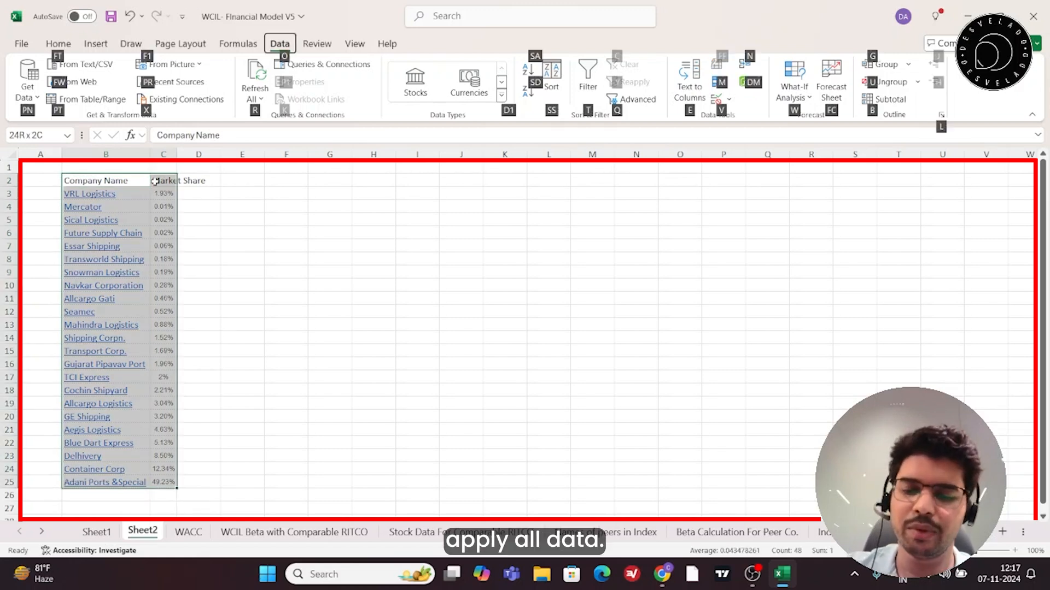
{"action": "key", "text": "ctrl+shift+l"}
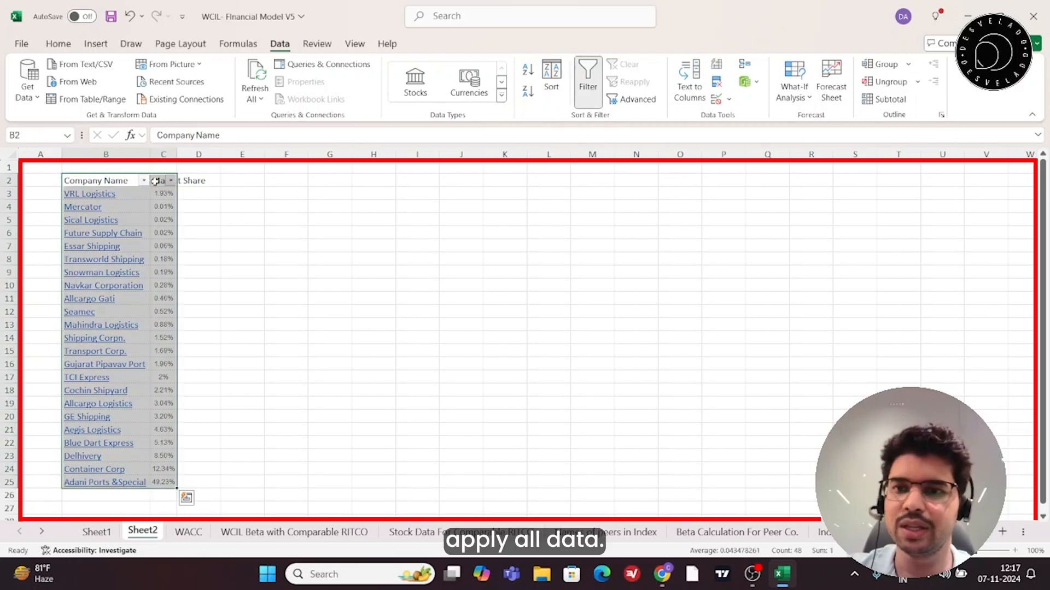
{"action": "double_click", "coordinate": [173, 156]}
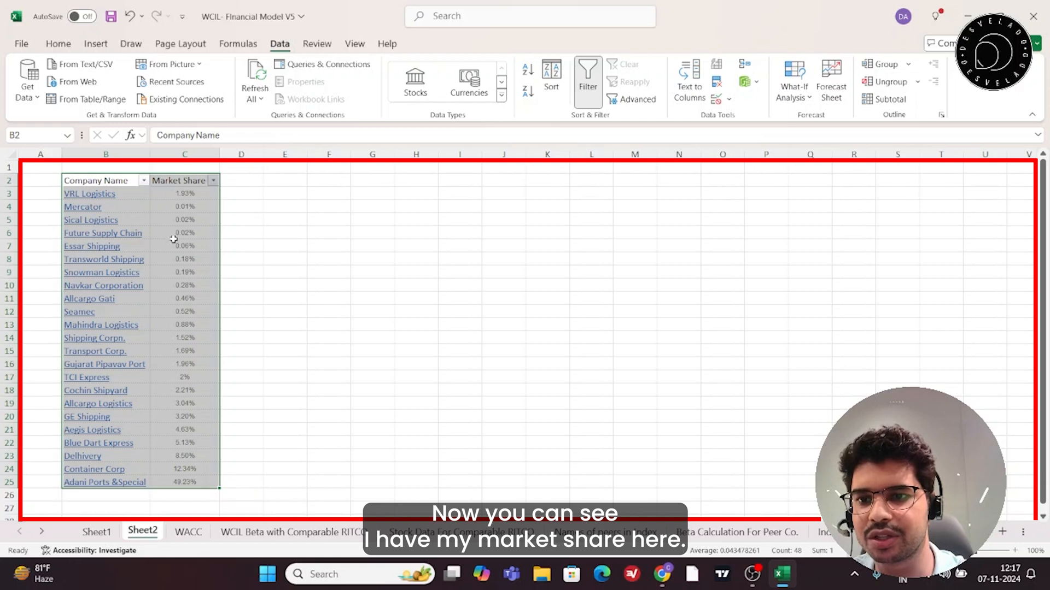
- Sort the company list by Market Share from largest to smallest
{"action": "left_click", "coordinate": [181, 181]}
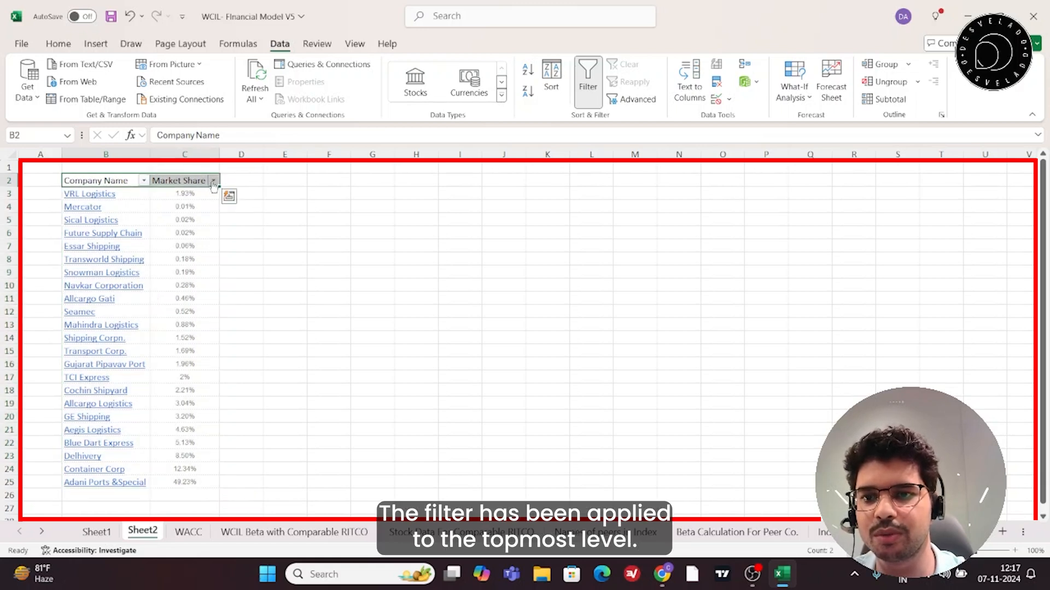
{"action": "left_click", "coordinate": [213, 180]}
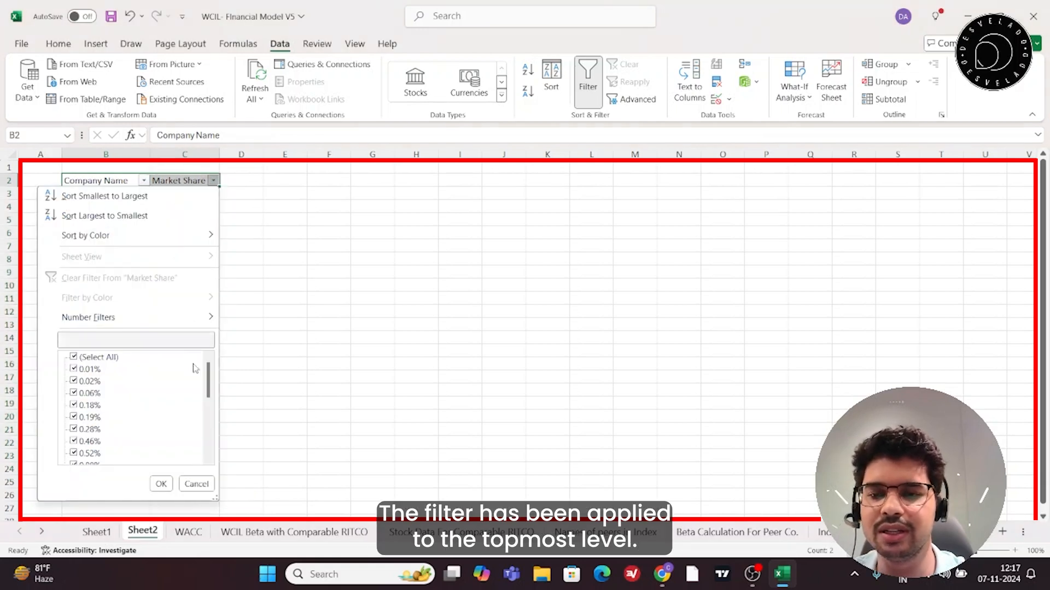
{"action": "left_click", "coordinate": [105, 217]}
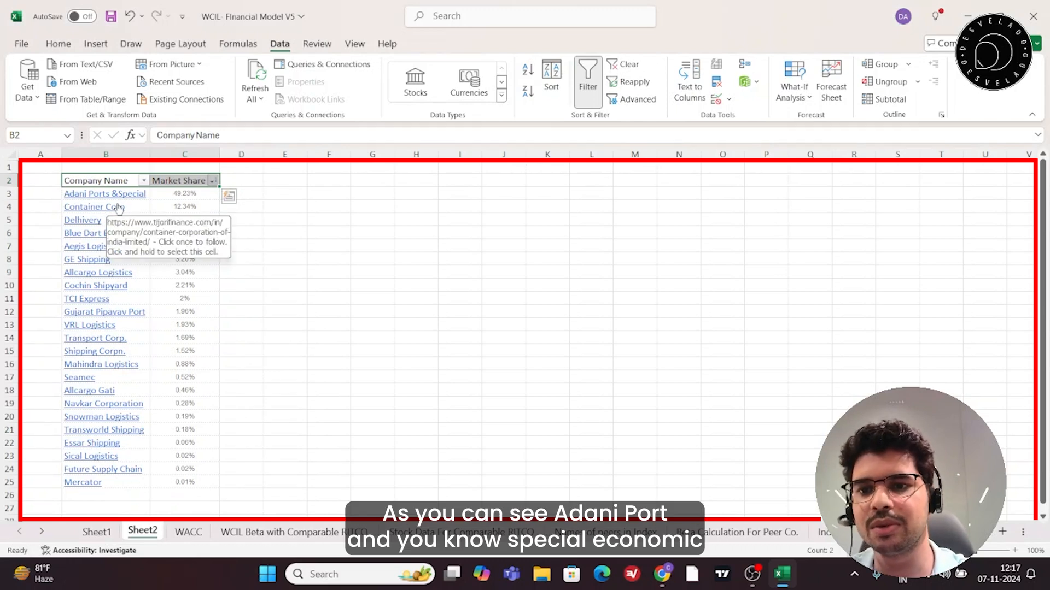
- Check the combined market share of the largest companies, from Adani Ports down to Shipping Corpn
{"action": "left_click", "coordinate": [185, 205]}
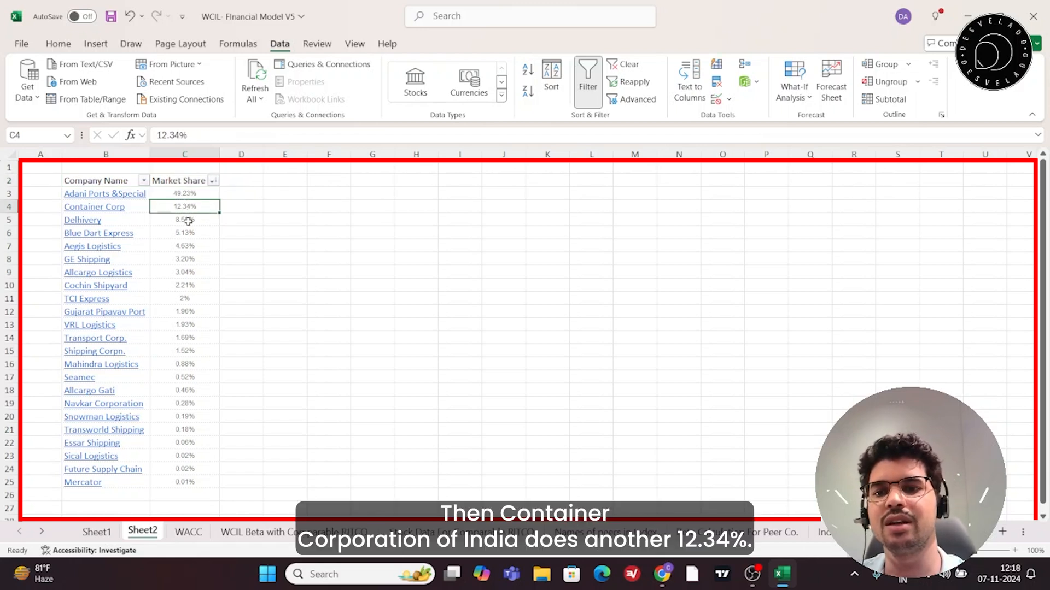
{"action": "left_click", "coordinate": [224, 194]}
{"action": "left_click", "coordinate": [228, 216]}
{"action": "left_click", "coordinate": [231, 209]}
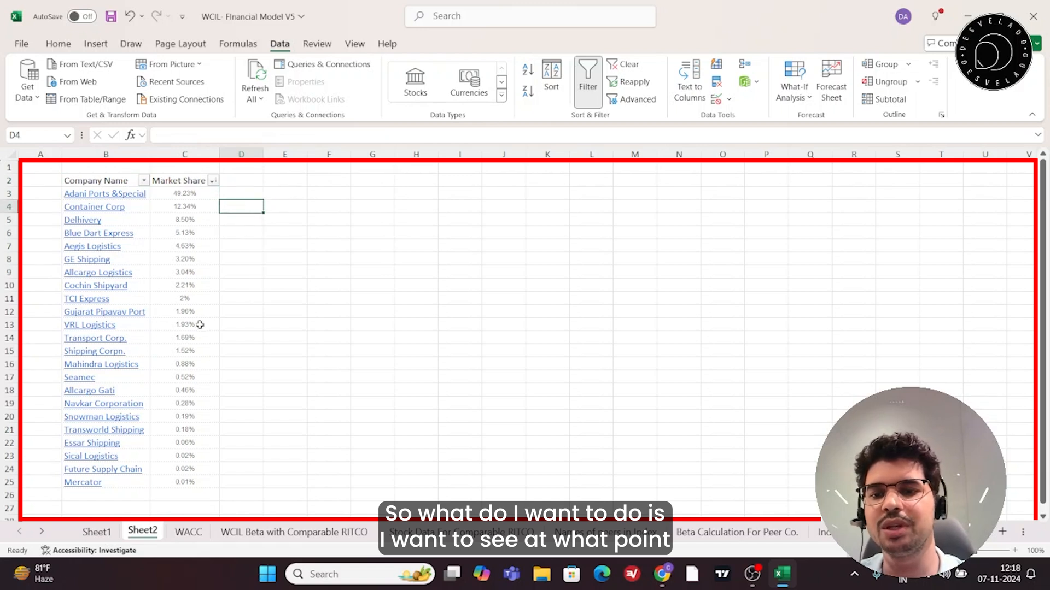
{"action": "left_click_drag", "start_coordinate": [185, 194], "coordinate": [104, 366]}
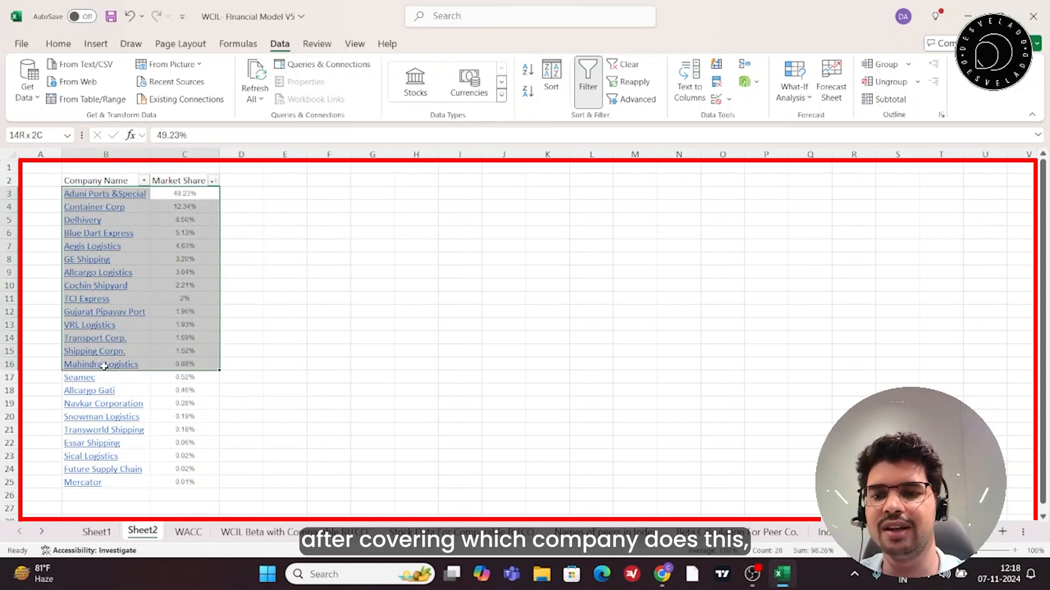
{"action": "left_click_drag", "start_coordinate": [104, 366], "coordinate": [107, 350]}
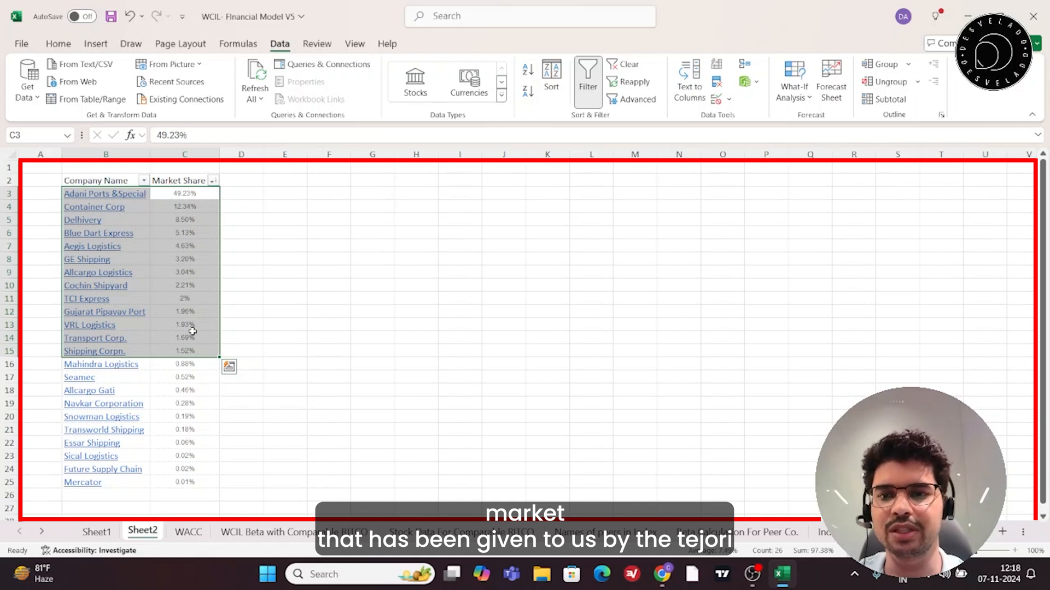
- Enter the heading Cumulative Market Share in D2, next to Market Share
{"action": "left_click", "coordinate": [239, 209]}
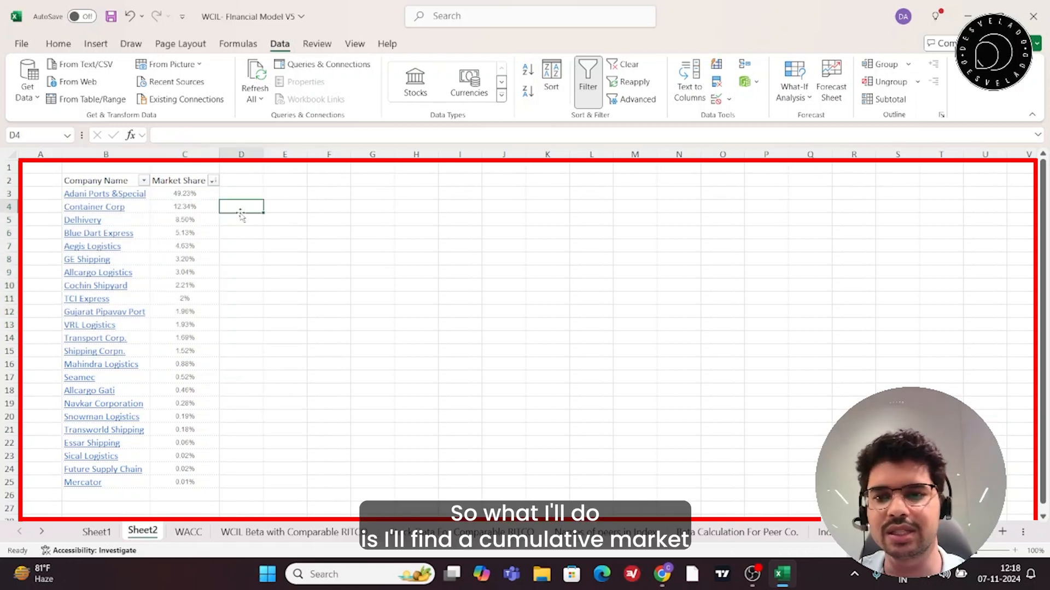
{"action": "key", "text": "Up"}
{"action": "key", "text": "Up"}
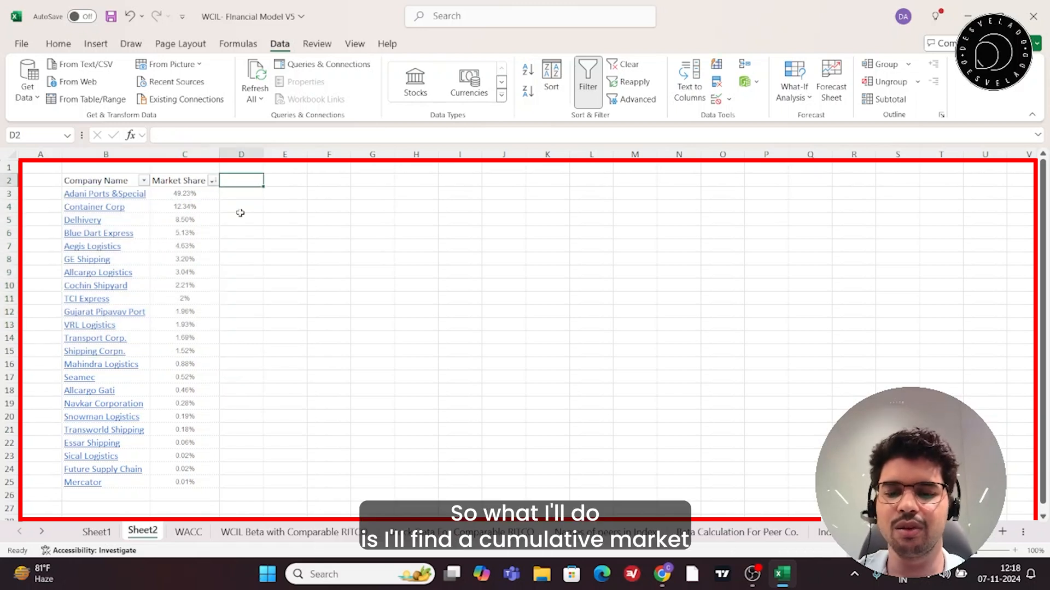
{"action": "type", "text": "Cumulative Market Share"}
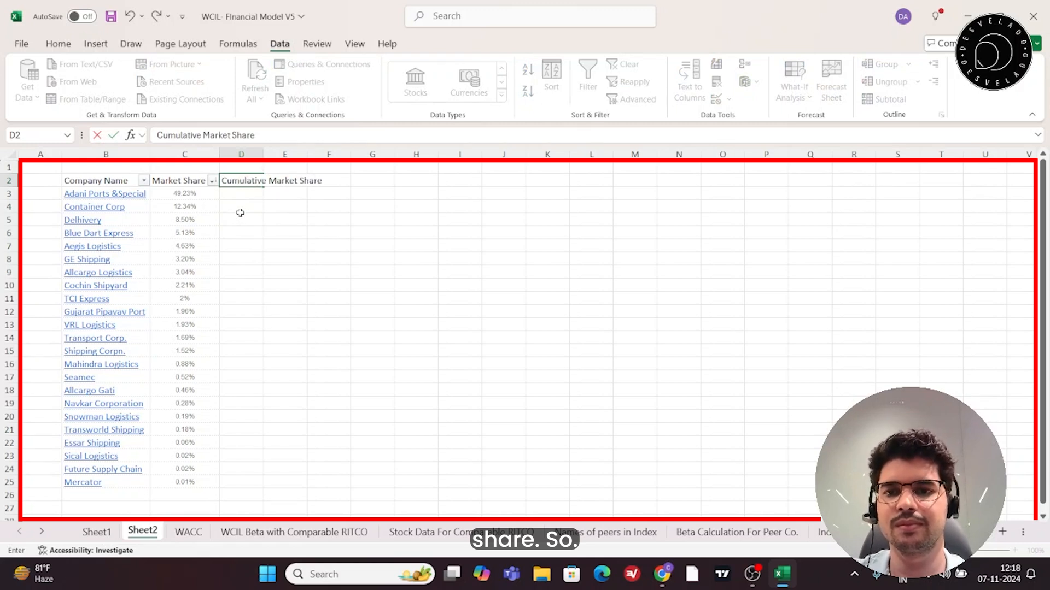
{"action": "key", "text": "Return"}
{"action": "left_click", "coordinate": [245, 208]}
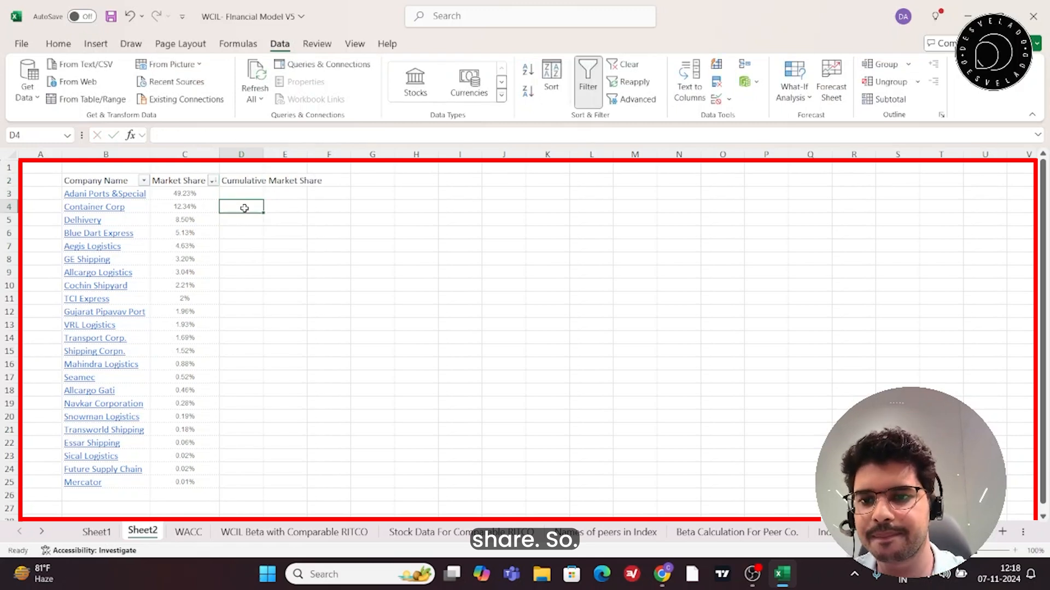
{"action": "type", "text": "="}
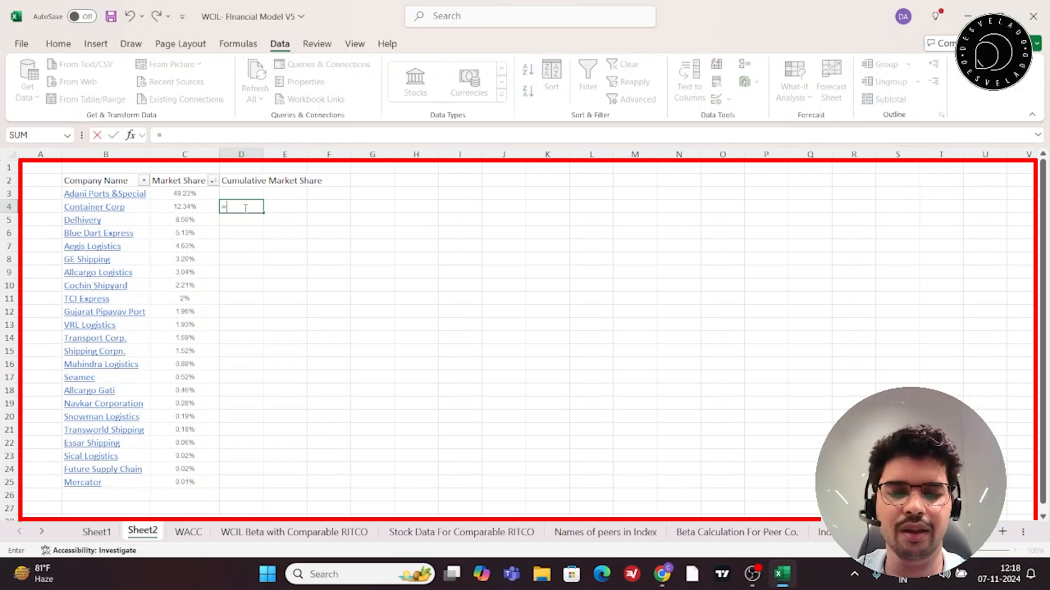
{"action": "key", "text": "Left"}
{"action": "key", "text": "Right"}
{"action": "key", "text": "Escape"}
- Set the first cumulative market share in D3 equal to the Adani Ports share in C3
{"action": "key", "text": "Up"}
{"action": "key", "text": "Right"}
{"action": "key", "text": "Left"}
{"action": "type", "text": "="}
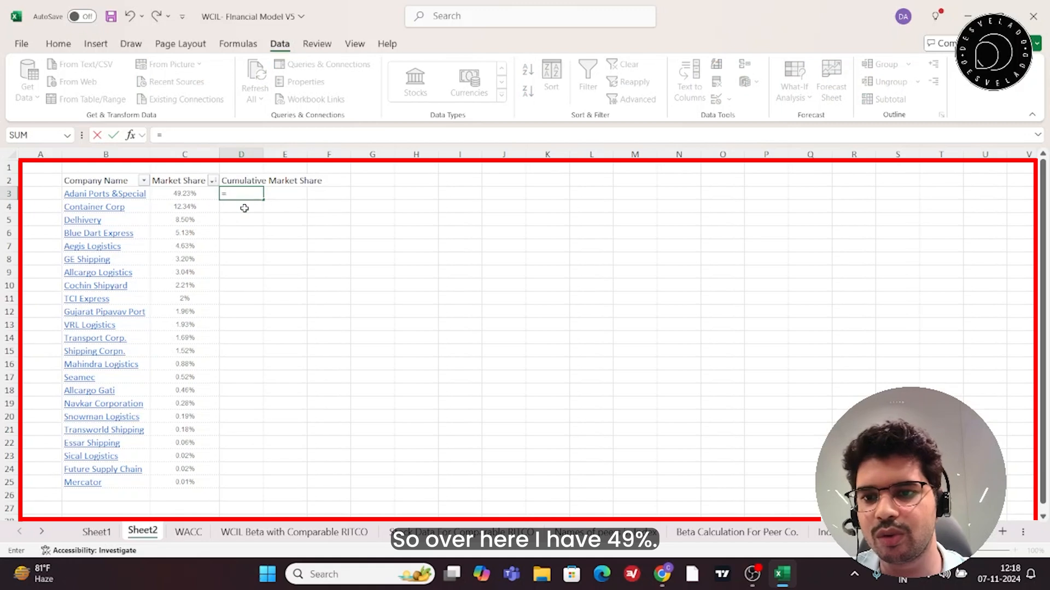
{"action": "key", "text": "Left"}
{"action": "key", "text": "Return"}
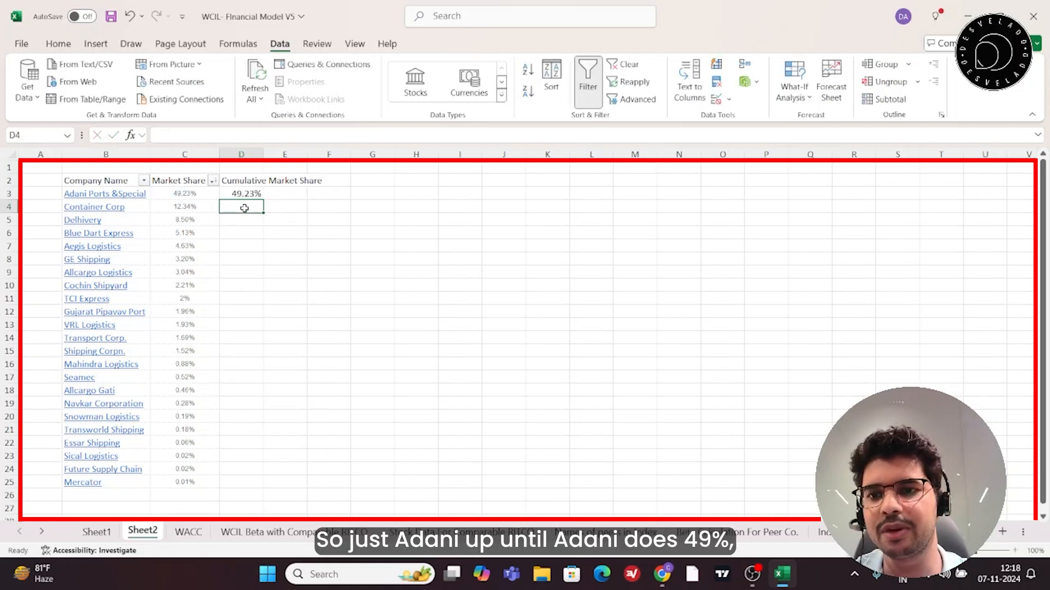
- Enter the running-total formula =D3+C4 in D4 for Container Corp
{"action": "type", "text": "="}
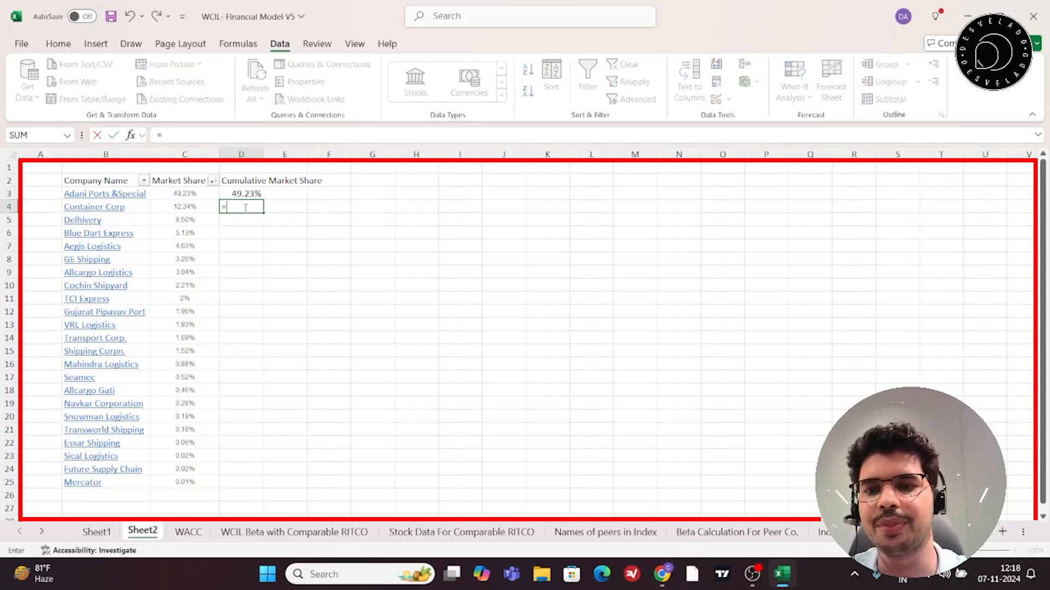
{"action": "key", "text": "Up"}
{"action": "type", "text": "+"}
{"action": "key", "text": "Left"}
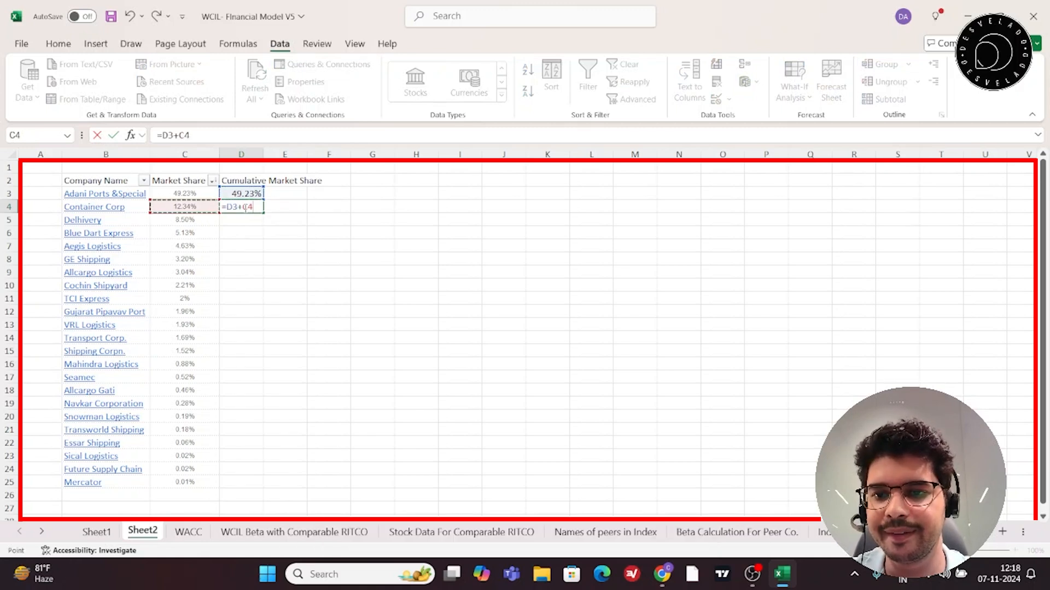
{"action": "key", "text": "Return"}
{"action": "left_click", "coordinate": [243, 208]}
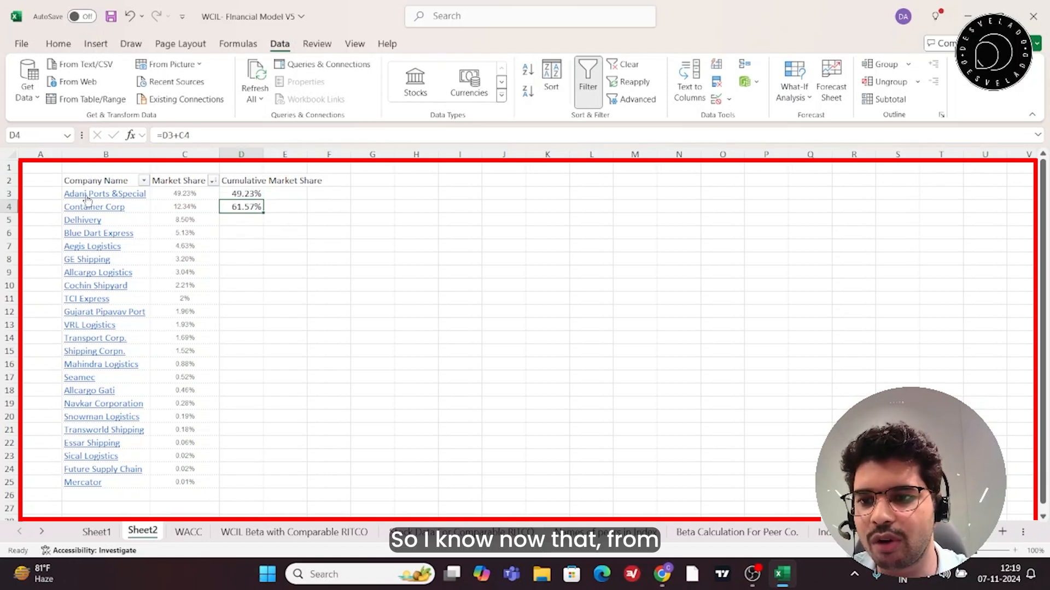
{"action": "left_click_drag", "start_coordinate": [46, 195], "coordinate": [46, 203]}
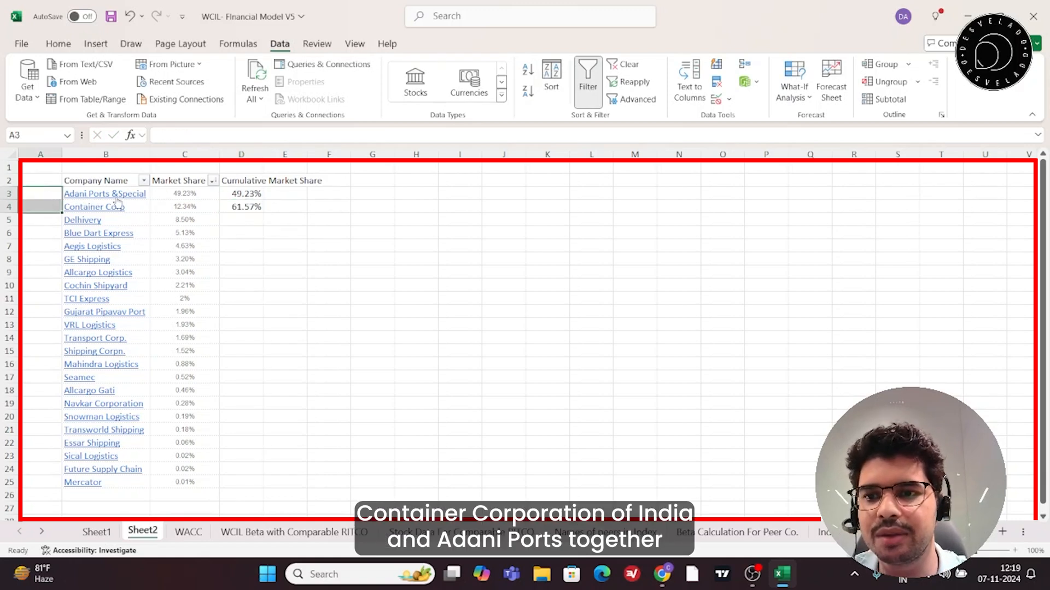
{"action": "left_click", "coordinate": [244, 207]}
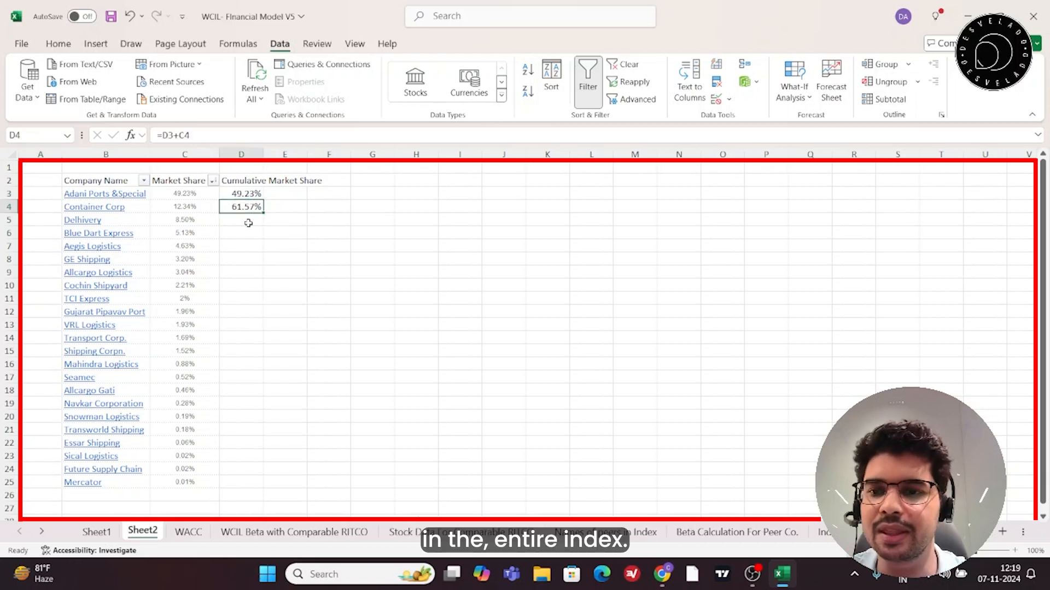
- Fill the cumulative formula from D4 down to D25, the last company row
{"action": "left_click", "coordinate": [248, 224]}
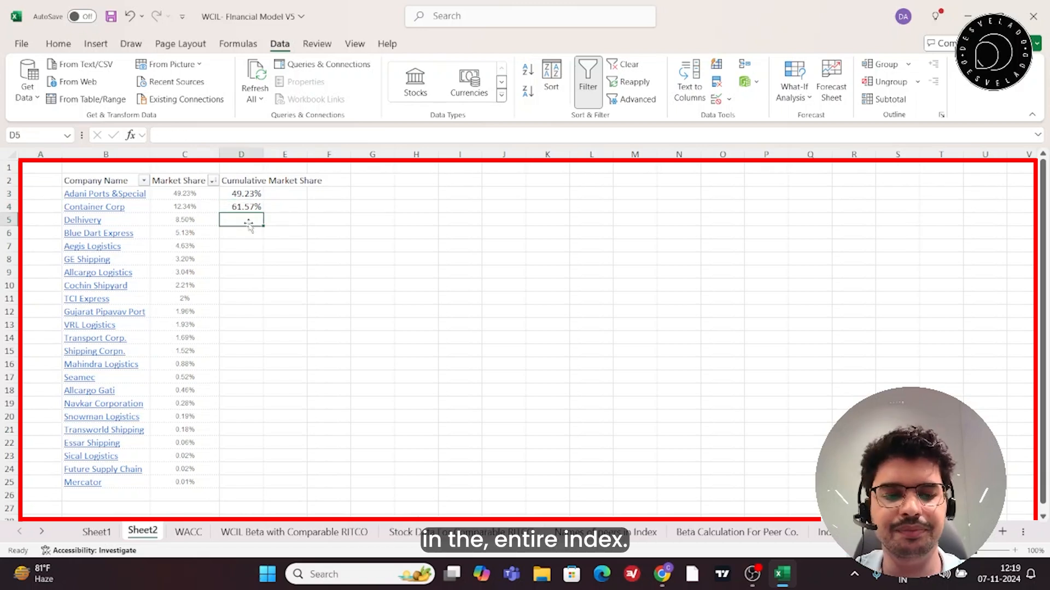
{"action": "key", "text": "Up"}
{"action": "key", "text": "Left"}
{"action": "key", "text": "ctrl+Down"}
{"action": "key", "text": "Right"}
{"action": "key", "text": "ctrl+shift+Up"}
{"action": "key", "text": "ctrl+d"}
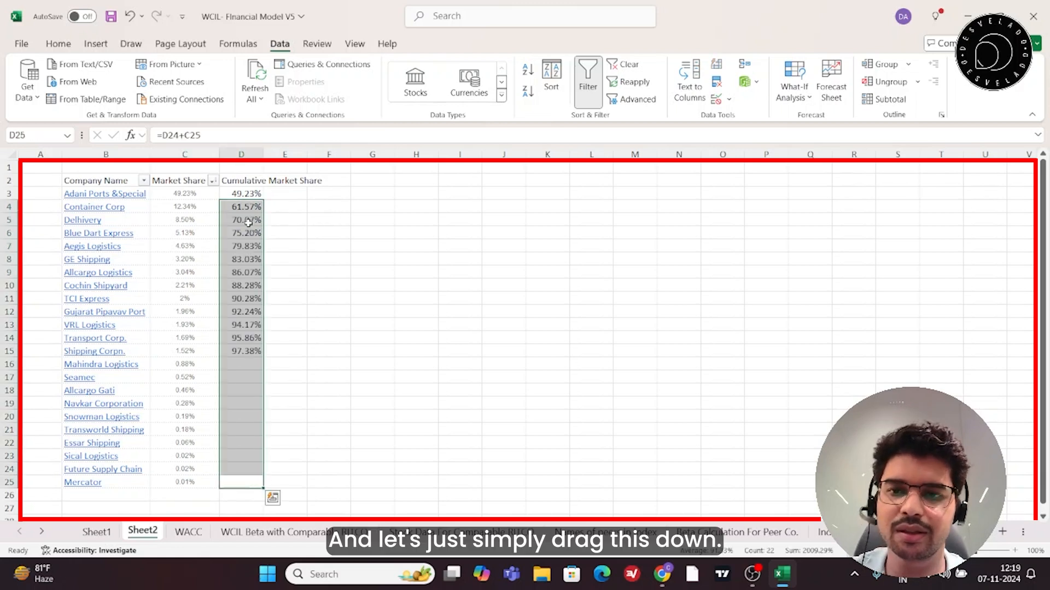
- Examine the Cumulative Market Share column to find the company at which the 90% cutoff is reached
{"action": "key", "text": "Down"}
{"action": "key", "text": "Up"}
{"action": "key", "text": "Up"}
{"action": "key", "text": "Up"}
{"action": "key", "text": "Up"}
{"action": "key", "text": "Up"}
{"action": "key", "text": "Up"}
{"action": "key", "text": "Up"}
{"action": "key", "text": "Up"}
{"action": "key", "text": "Up"}
{"action": "key", "text": "Up"}
{"action": "key", "text": "Up"}
{"action": "key", "text": "Up"}
{"action": "key", "text": "Up"}
{"action": "key", "text": "Up"}
{"action": "key", "text": "Up"}
{"action": "key", "text": "Up"}
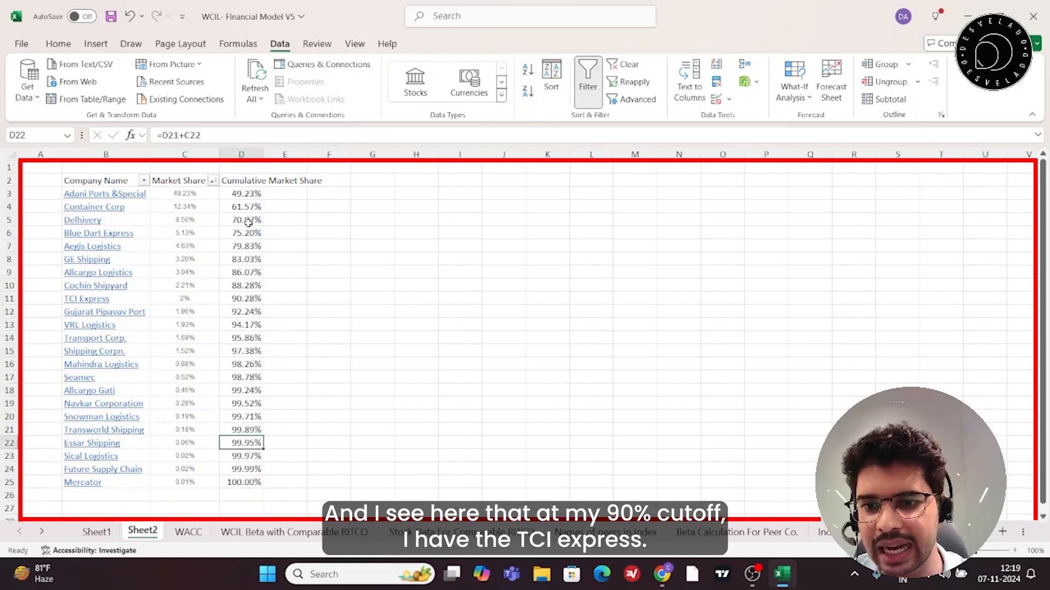
{"action": "key", "text": "Down"}
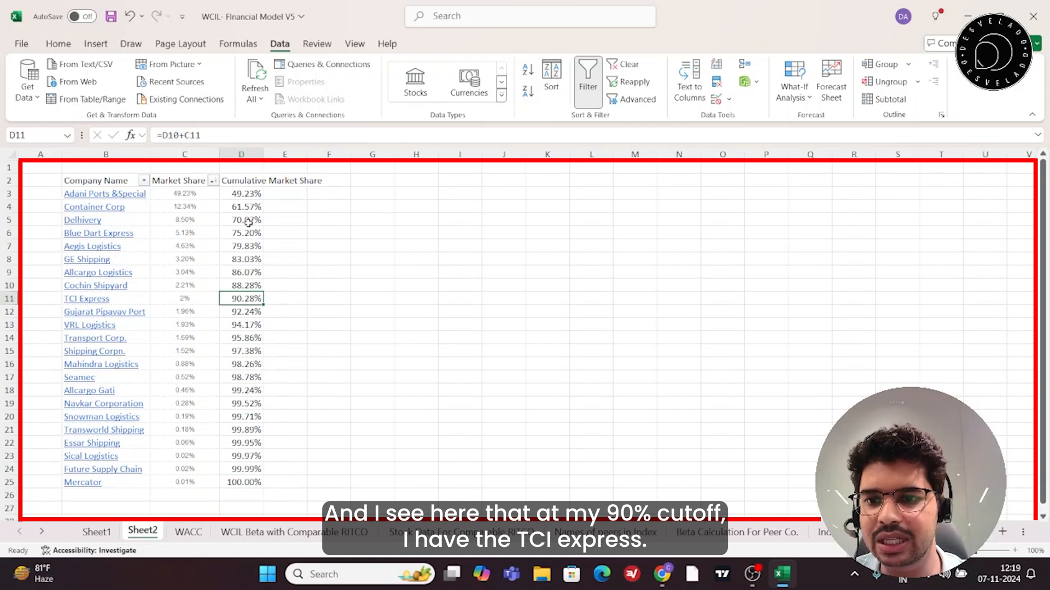
{"action": "key", "text": "shift+Left"}
{"action": "key", "text": "shift+Left"}
- Delete rows 12 to 25, removing every company below TCI Express from the market share table
{"action": "key", "text": "Down"}
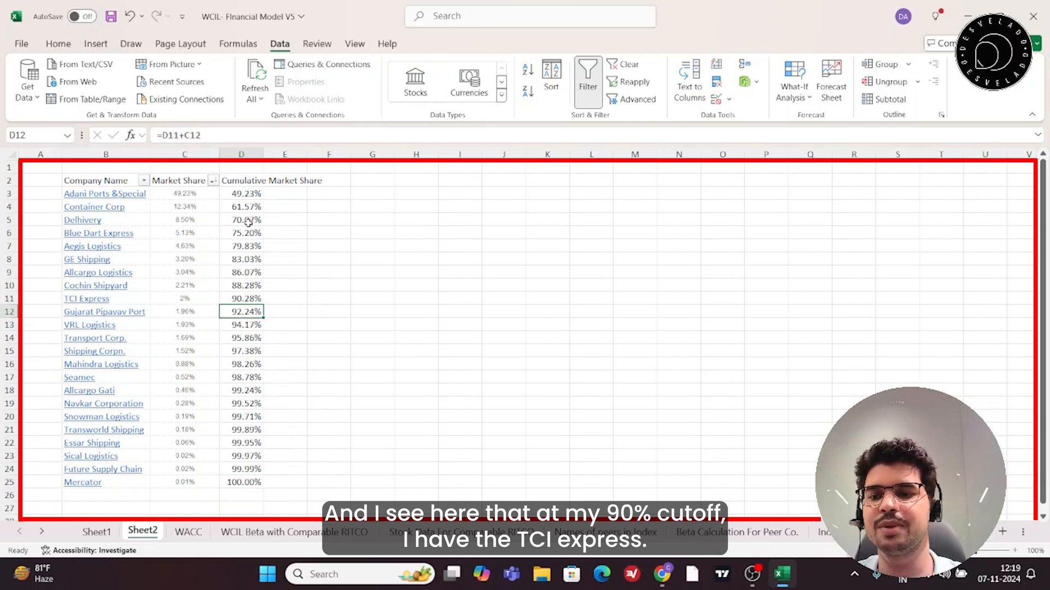
{"action": "key", "text": "Left"}
{"action": "key", "text": "shift+space"}
{"action": "key", "text": "shift+Down"}
{"action": "key", "text": "ctrl+shift+Down"}
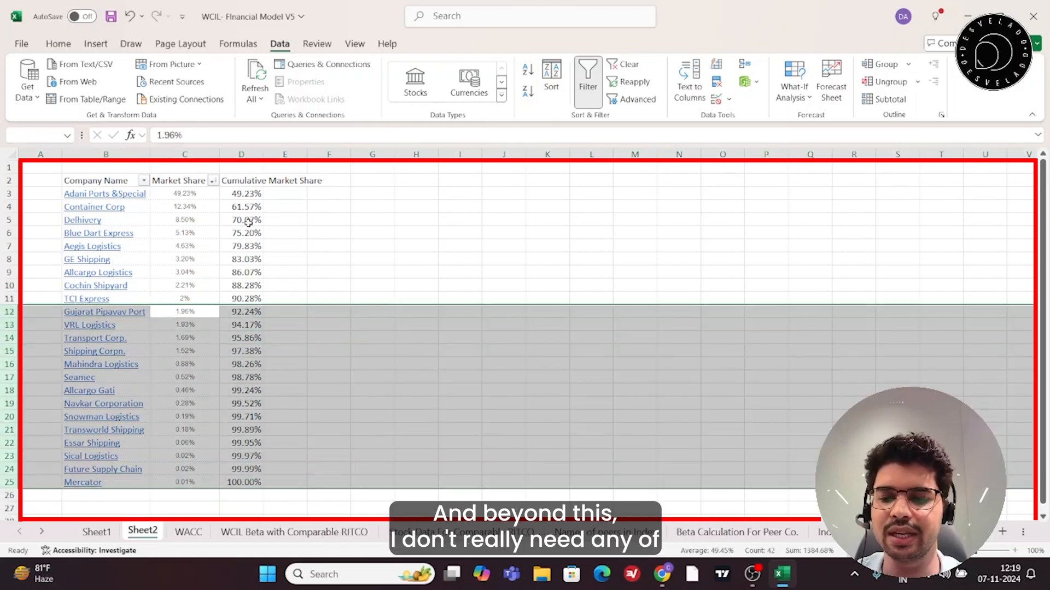
{"action": "right_click", "coordinate": [4, 341]}
{"action": "left_click", "coordinate": [41, 213]}
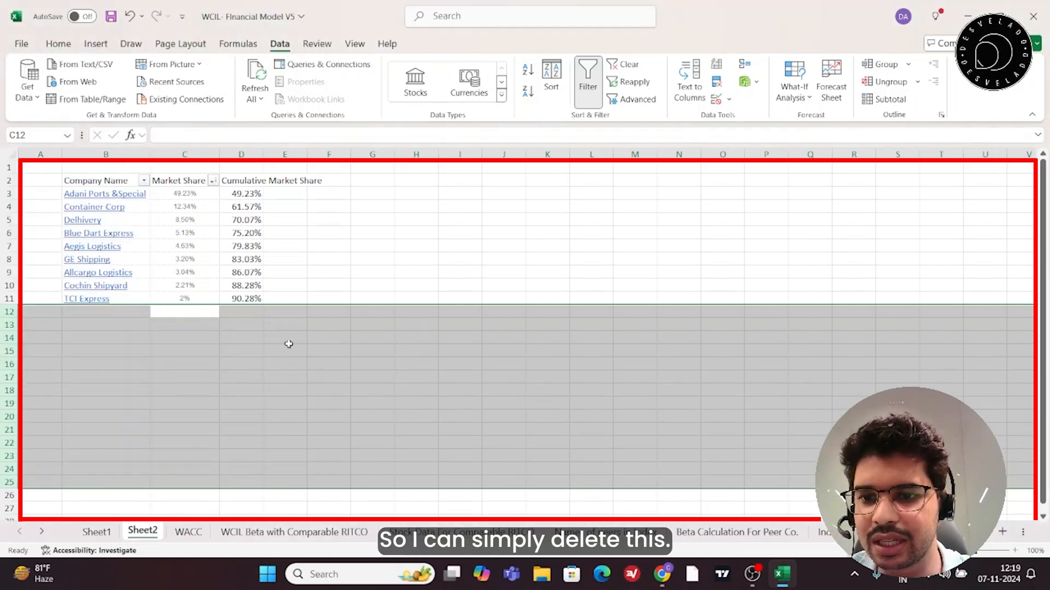
- Review the shortlisted company names against their market share and cumulative market share columns
{"action": "left_click", "coordinate": [140, 334]}
{"action": "left_click_drag", "start_coordinate": [115, 195], "coordinate": [236, 293]}
{"action": "left_click", "coordinate": [189, 221]}
{"action": "left_click_drag", "start_coordinate": [188, 180], "coordinate": [181, 298]}
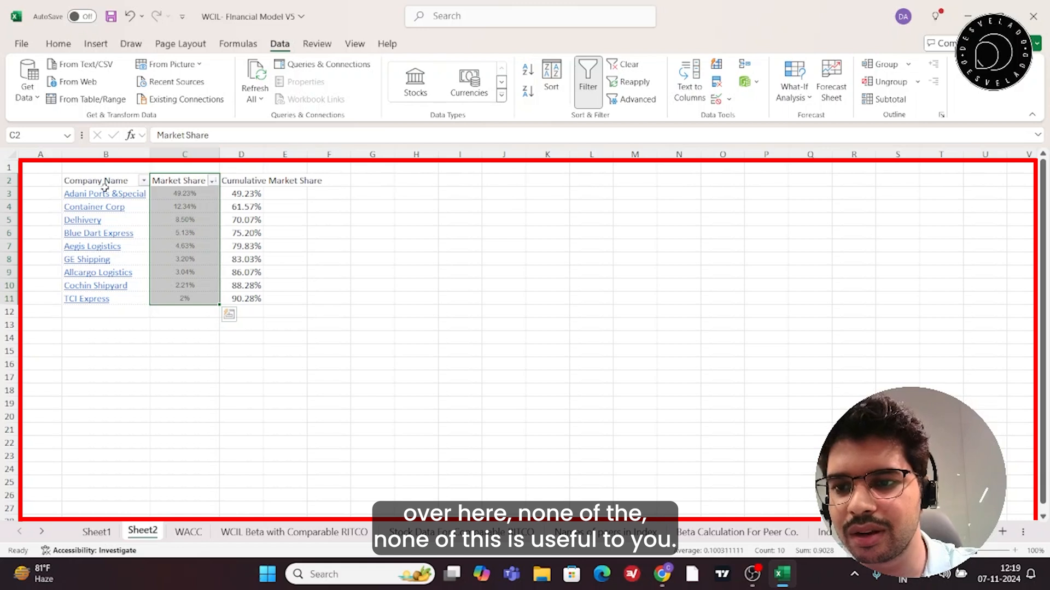
{"action": "left_click_drag", "start_coordinate": [103, 169], "coordinate": [115, 245]}
{"action": "left_click_drag", "start_coordinate": [194, 167], "coordinate": [254, 302]}
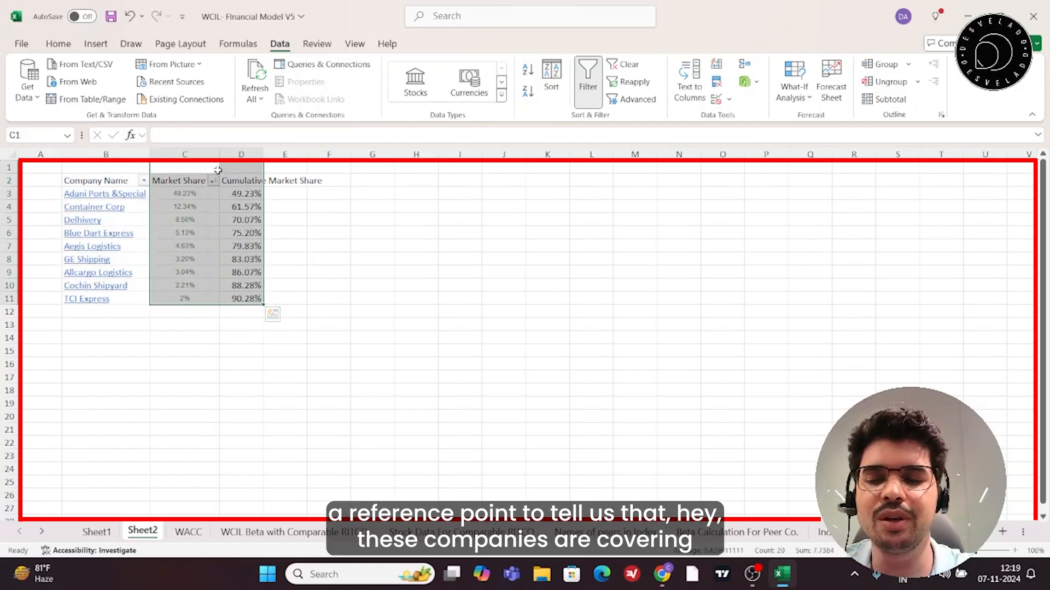
{"action": "left_click", "coordinate": [105, 154]}
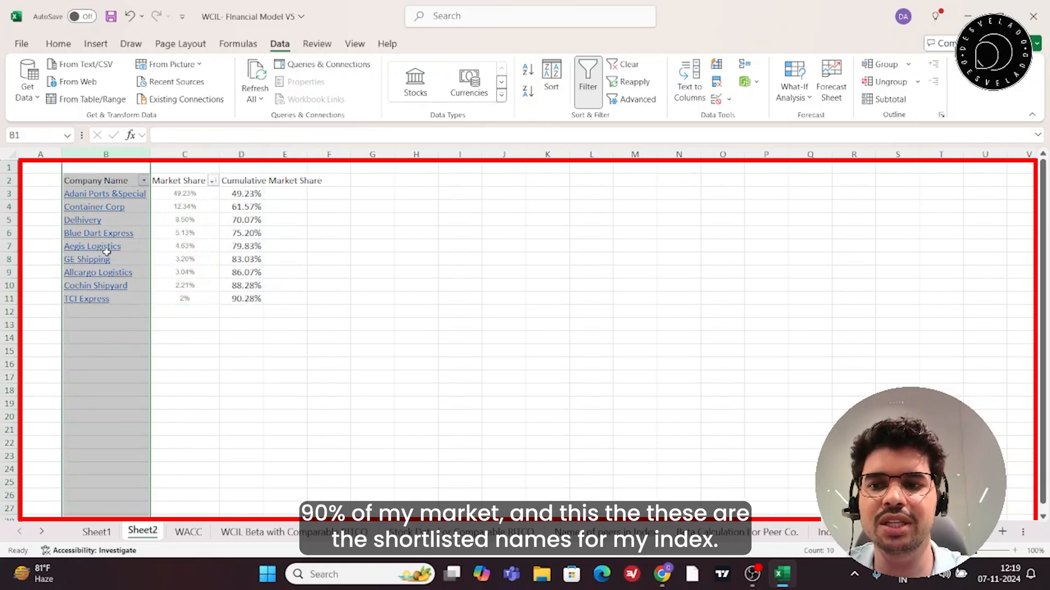
{"action": "left_click", "coordinate": [107, 338]}
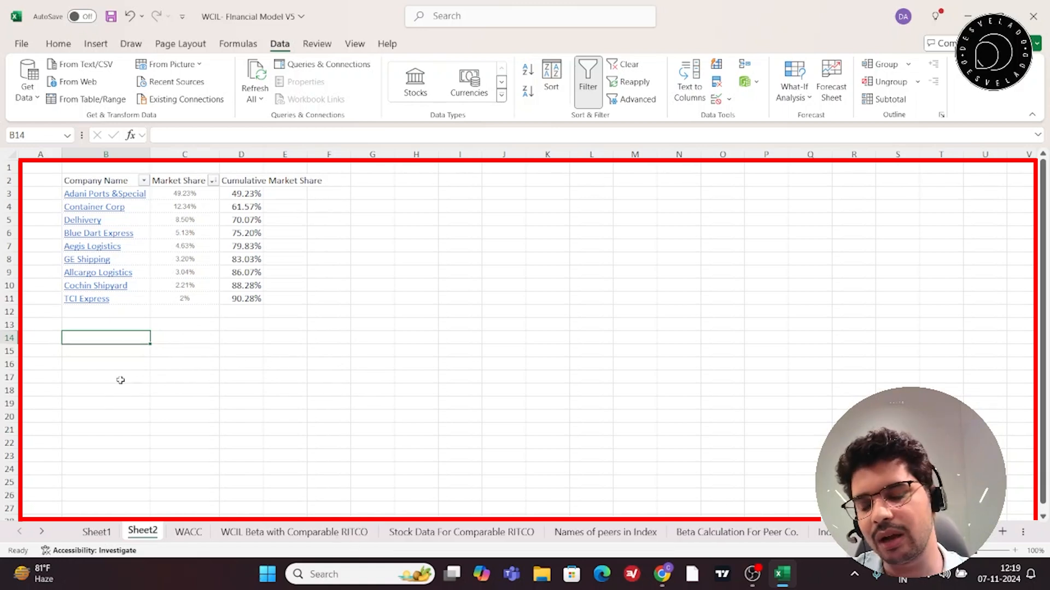
{"action": "key", "text": "Up"}
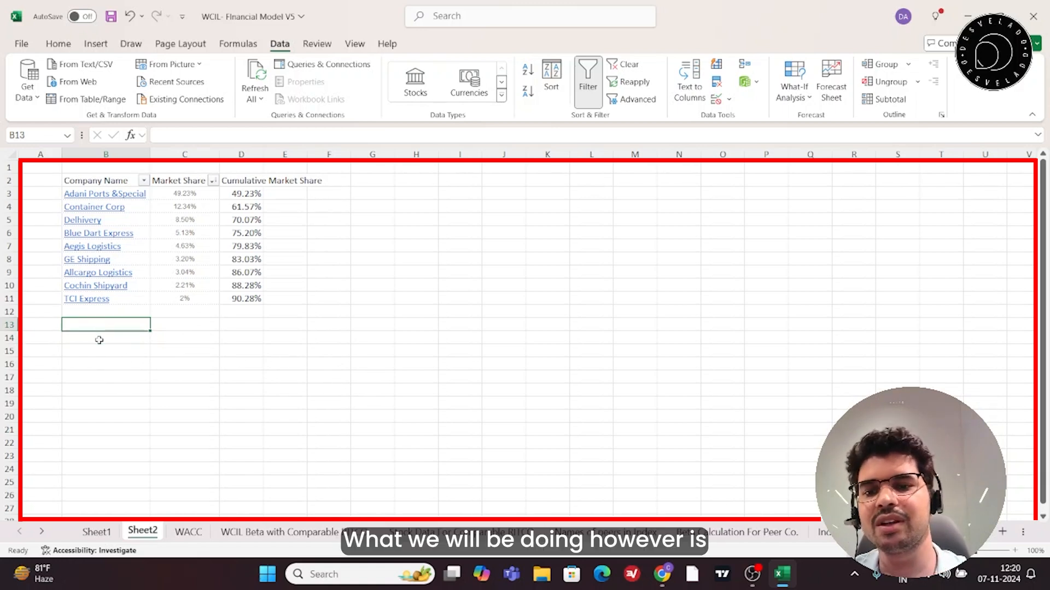
- Switch to the Chrome browser and open the TradingView site in a new tab
{"action": "key", "text": "alt+Tab"}
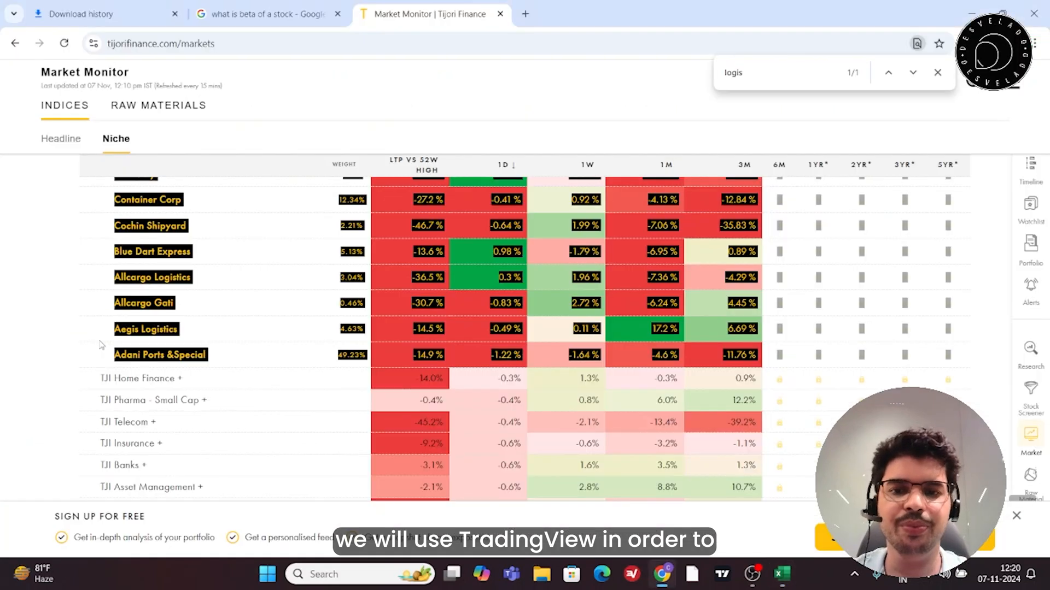
{"action": "key", "text": "ctrl+t"}
{"action": "type", "text": "tr"}
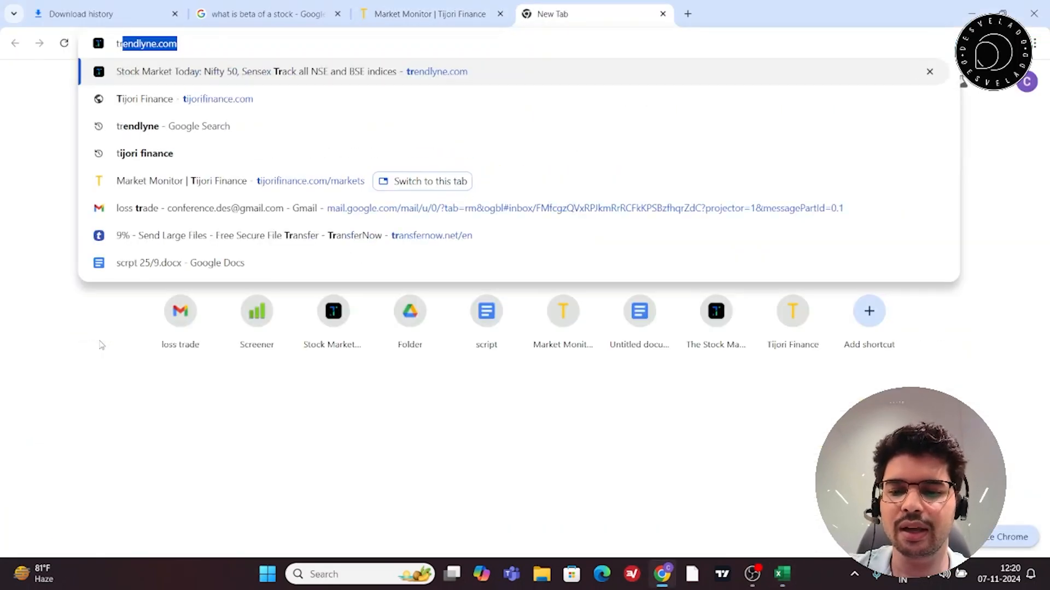
{"action": "type", "text": "adingview'"}
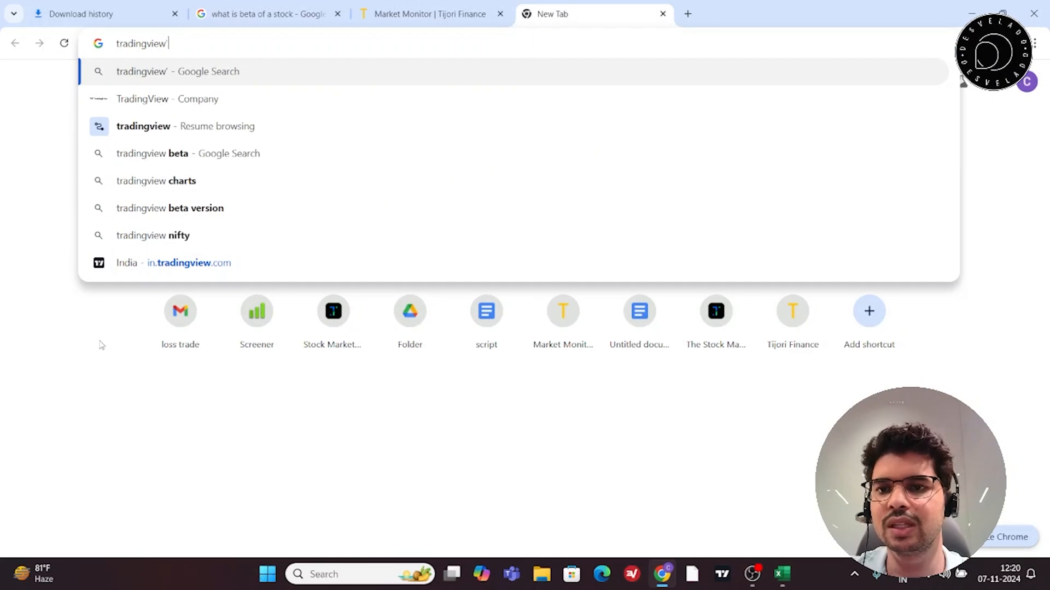
{"action": "key", "text": "BackSpace"}
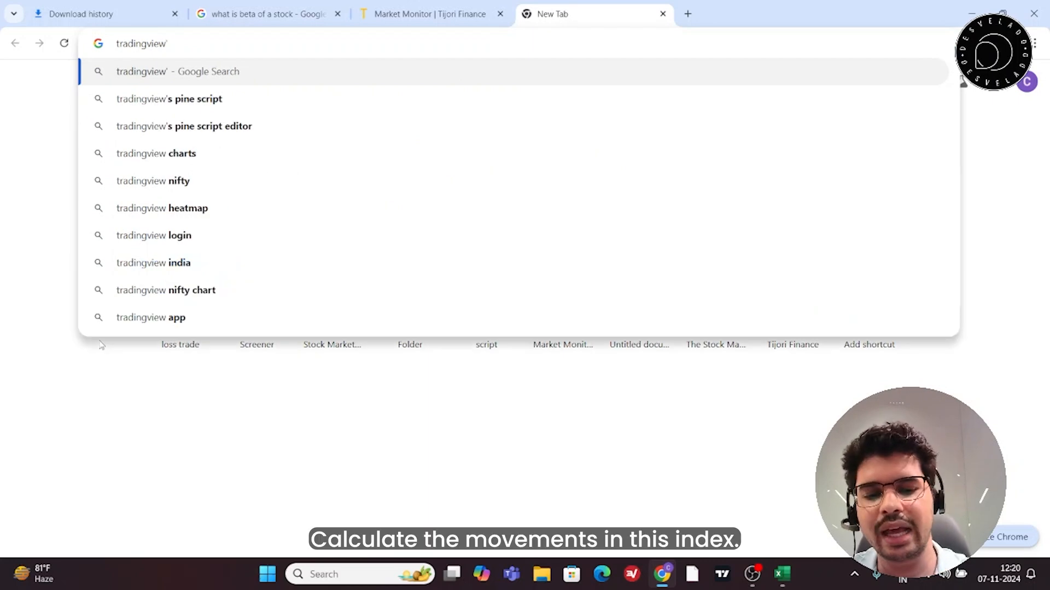
{"action": "key", "text": "Return"}
{"action": "left_click", "coordinate": [222, 249]}
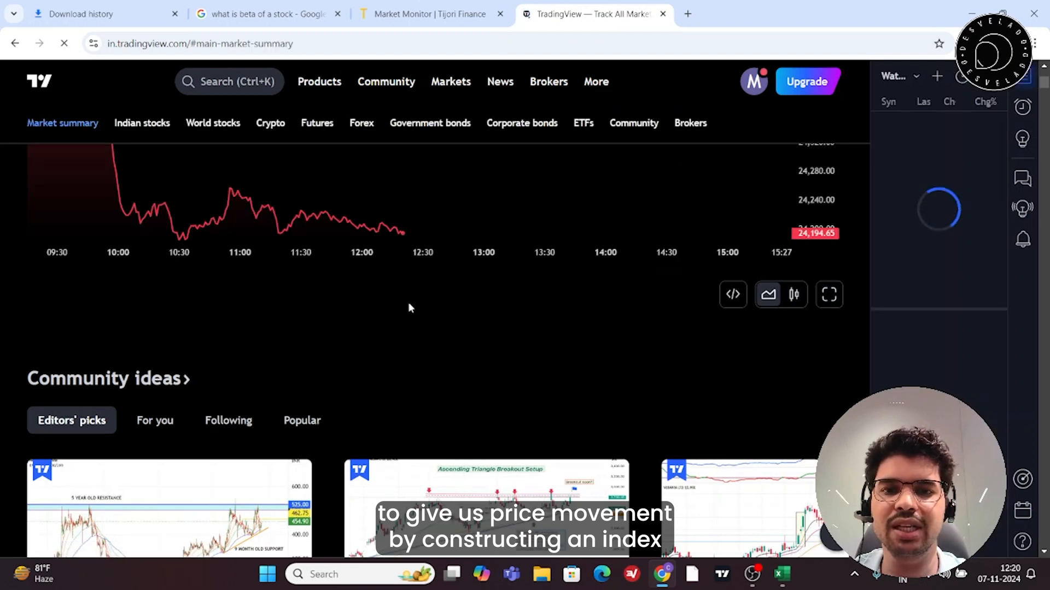
- Open the full Nifty 50 chart from the market summary and detach it as a separate window beside the workbook's company list
{"action": "key", "text": "alt+Tab"}
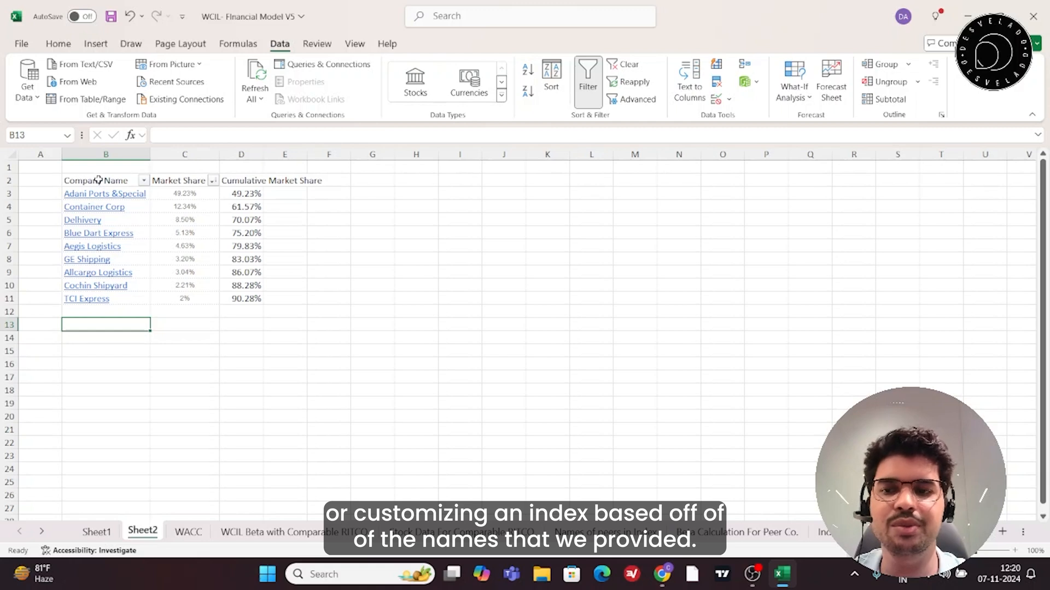
{"action": "key", "text": "alt+Tab"}
{"action": "scroll", "coordinate": [684, 331], "scroll_direction": "up", "scroll_amount": 5}
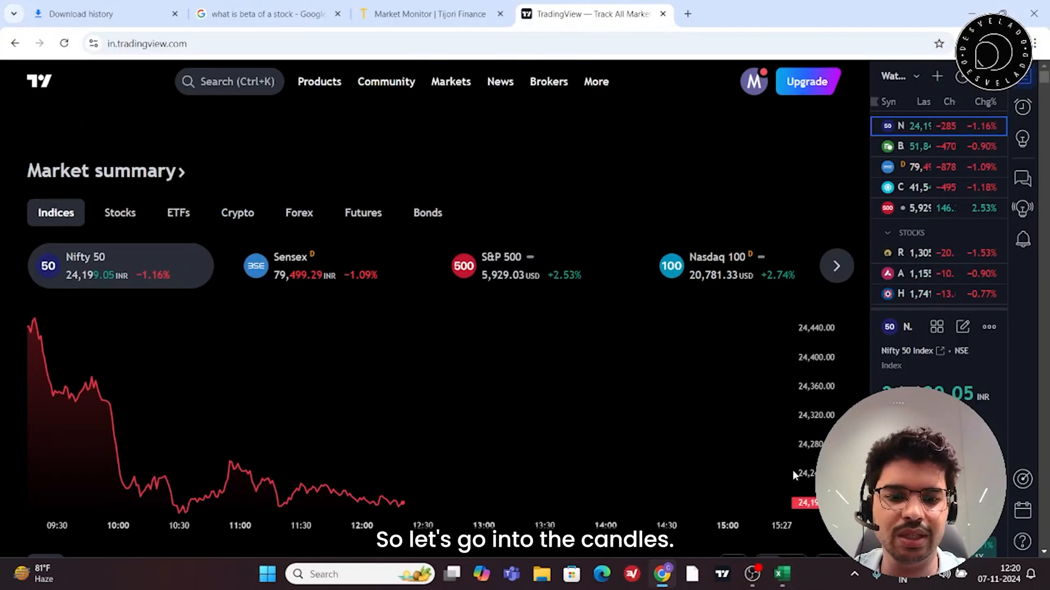
{"action": "scroll", "coordinate": [803, 478], "scroll_direction": "down", "scroll_amount": 4}
{"action": "left_click", "coordinate": [828, 365]}
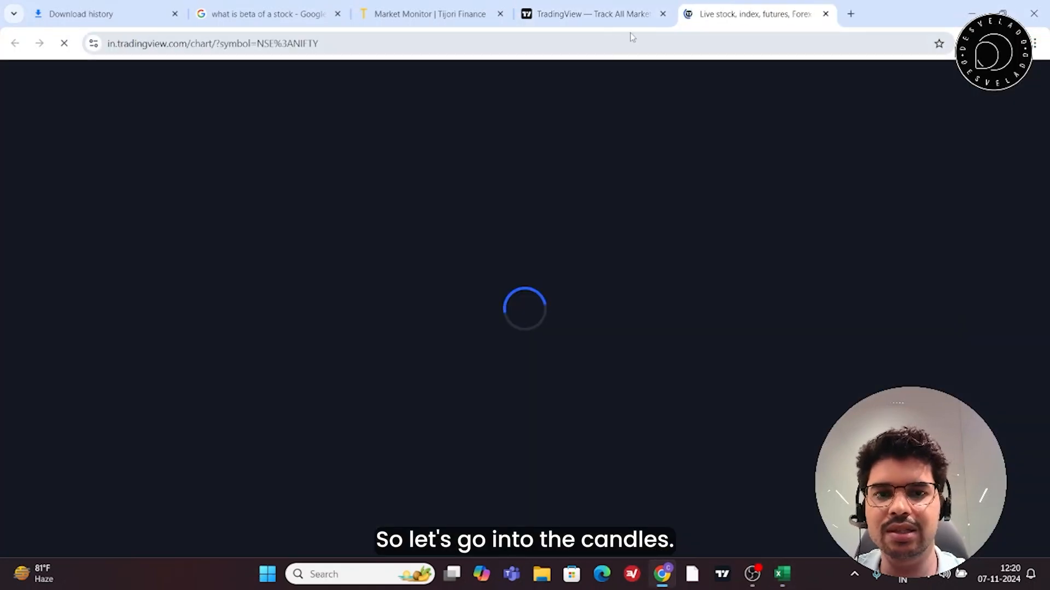
{"action": "scroll", "coordinate": [331, 232], "scroll_direction": "up", "scroll_amount": 2}
{"action": "scroll", "coordinate": [344, 235], "scroll_direction": "down", "scroll_amount": 3}
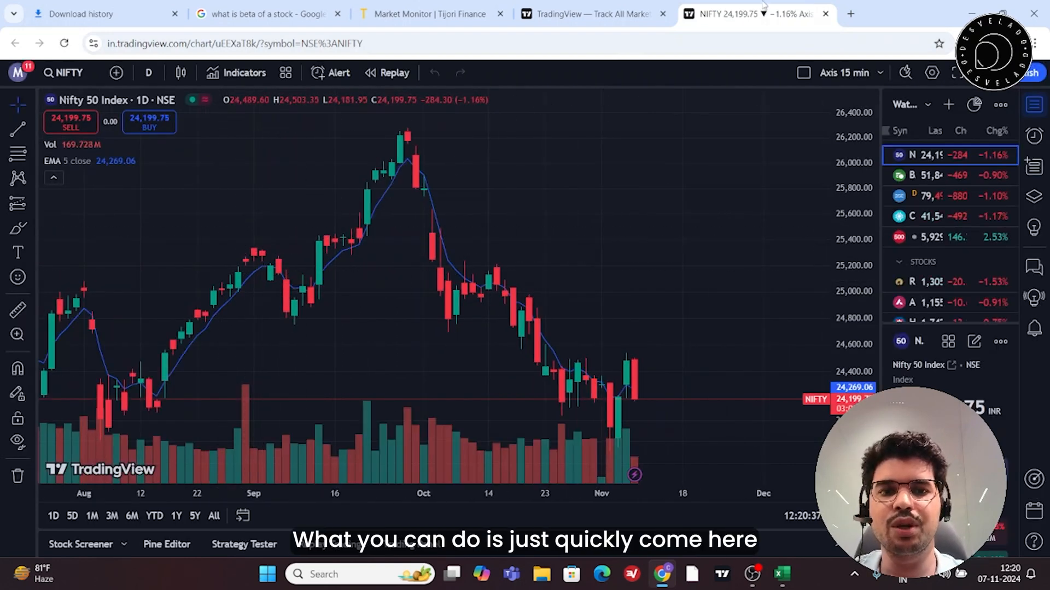
{"action": "left_click_drag", "start_coordinate": [765, 14], "coordinate": [657, 96]}
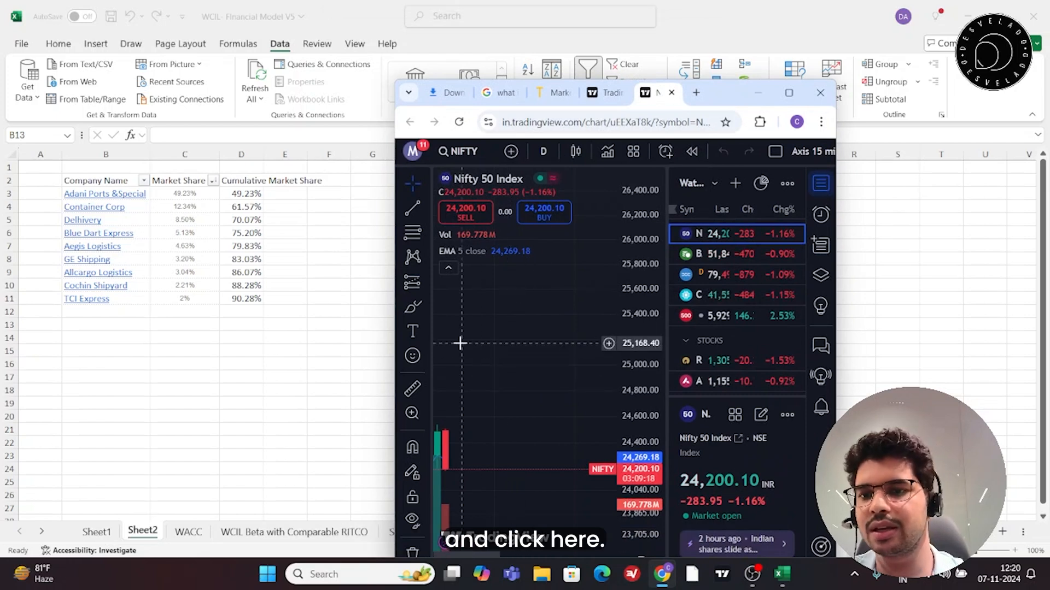
- Start the custom index expression in the chart's symbol search with the Adani Ports stock, NSE:ADANIPORTS
{"action": "type", "text": "ADANI"}
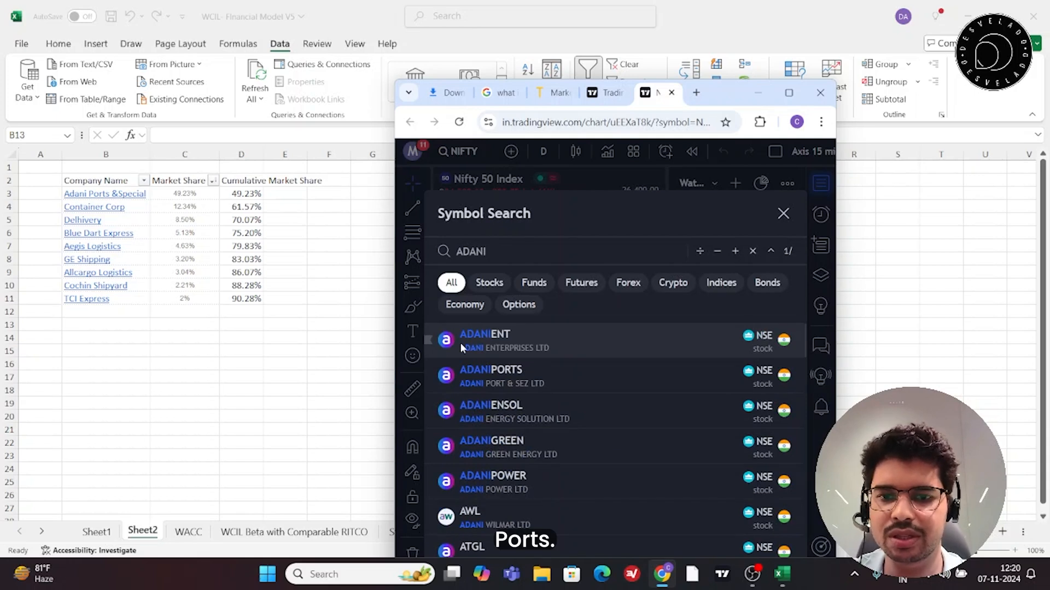
{"action": "left_click", "coordinate": [460, 343]}
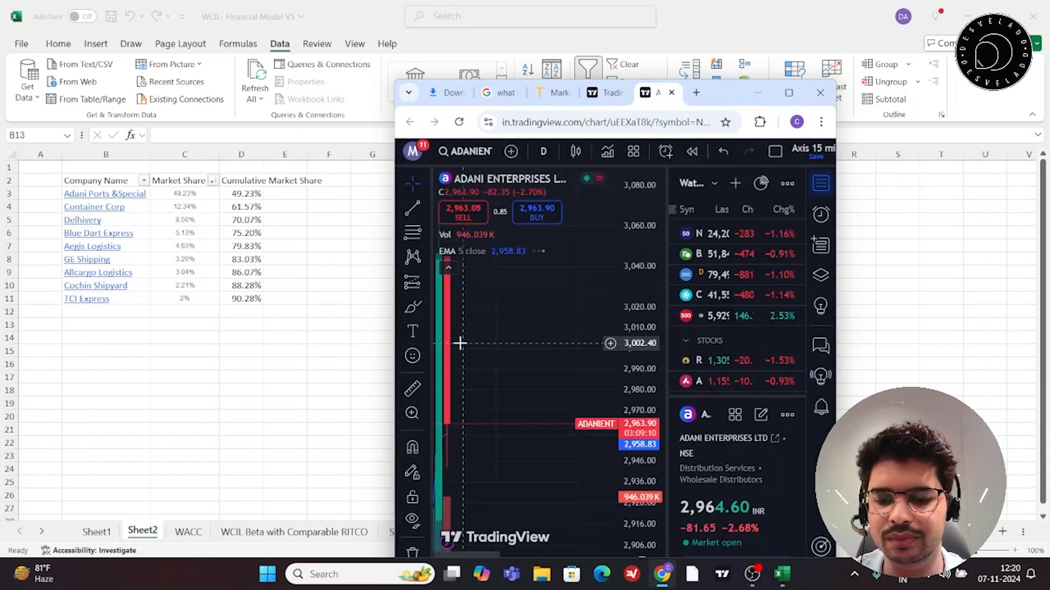
{"action": "type", "text": "ADANI"}
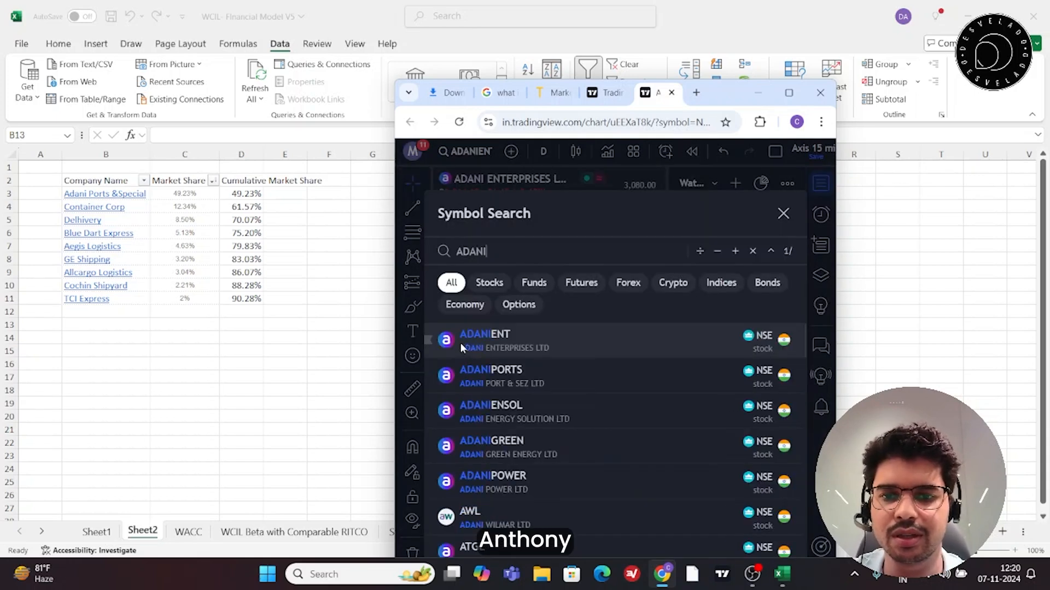
{"action": "type", "text": "PO"}
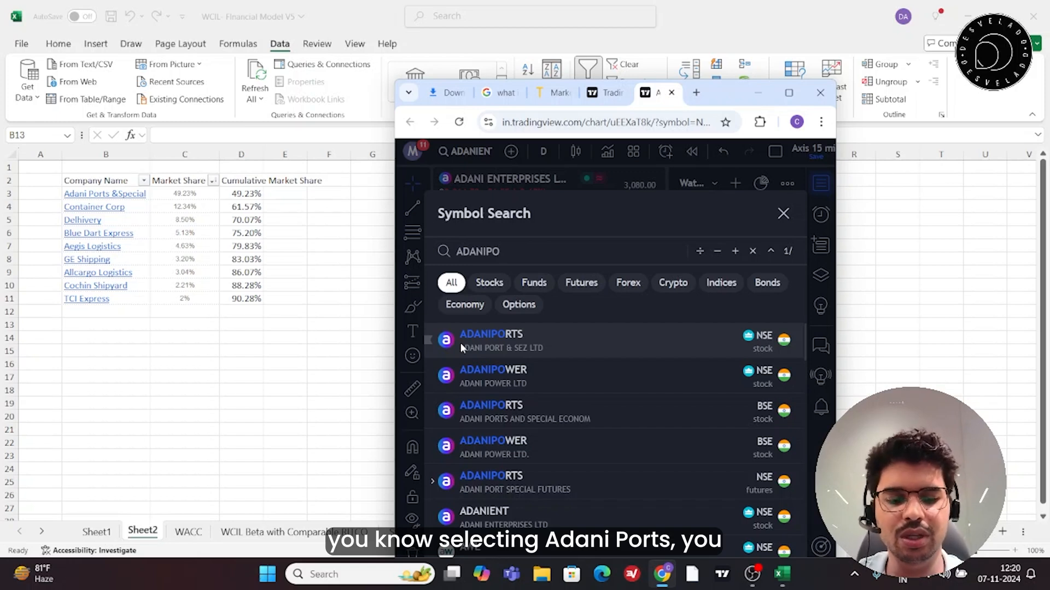
{"action": "key", "text": "Down"}
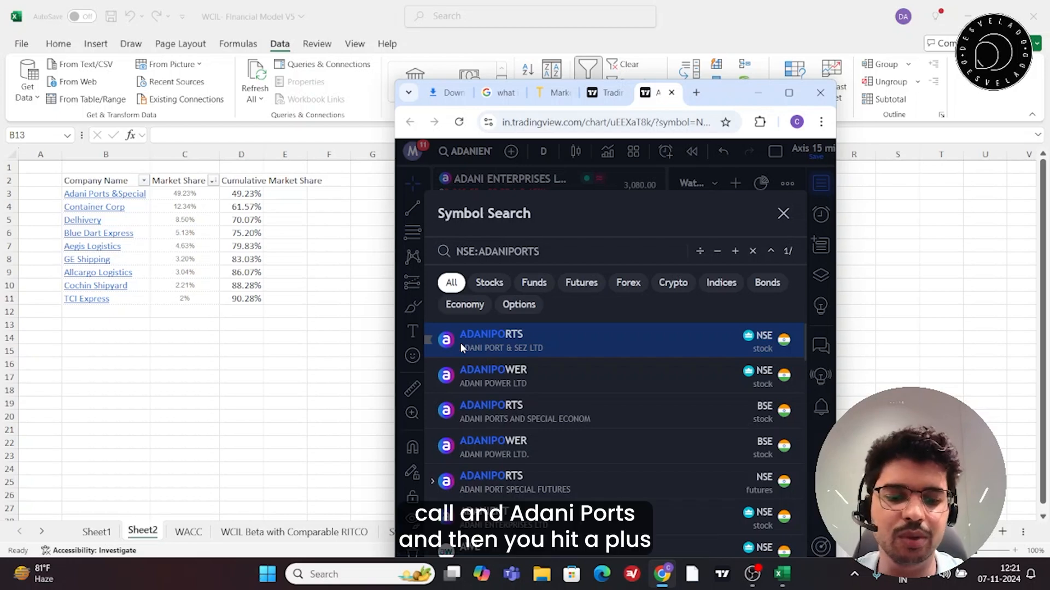
- Add the Container Corp and Delhivery NSE stocks to the index expression as +NSE:CONCOR+NSE:DELHIVERY
{"action": "type", "text": "+"}
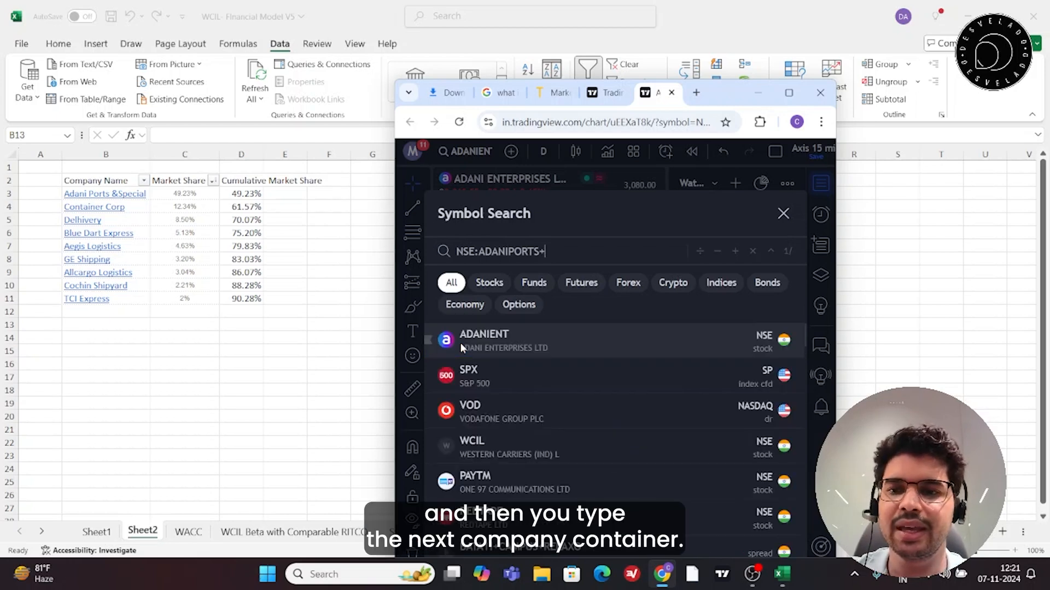
{"action": "type", "text": "CONTAIN"}
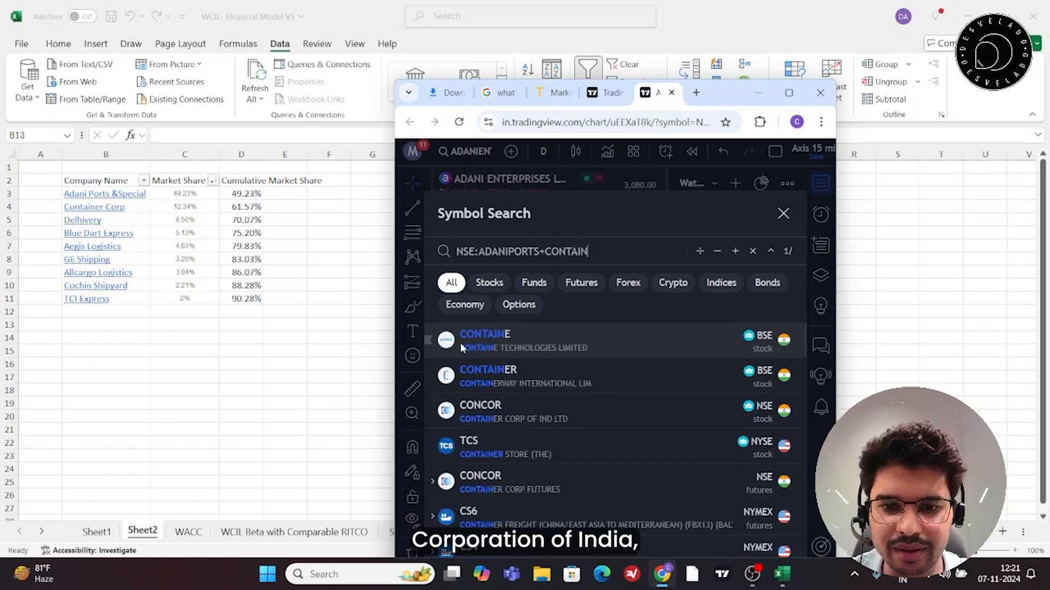
{"action": "key", "text": "Down"}
{"action": "key", "text": "Down"}
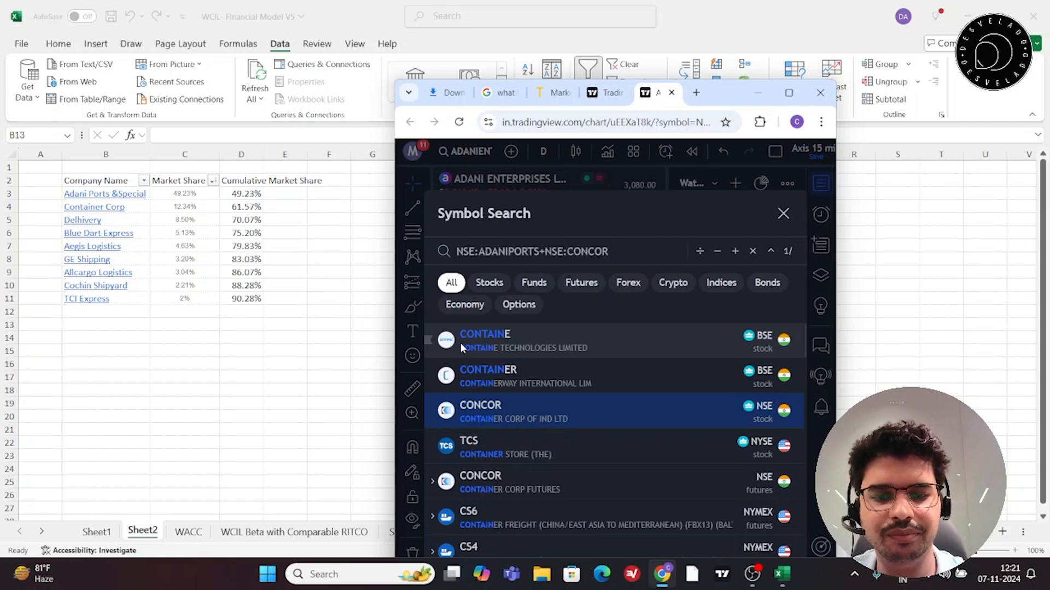
{"action": "type", "text": "+"}
{"action": "type", "text": "DELHI"}
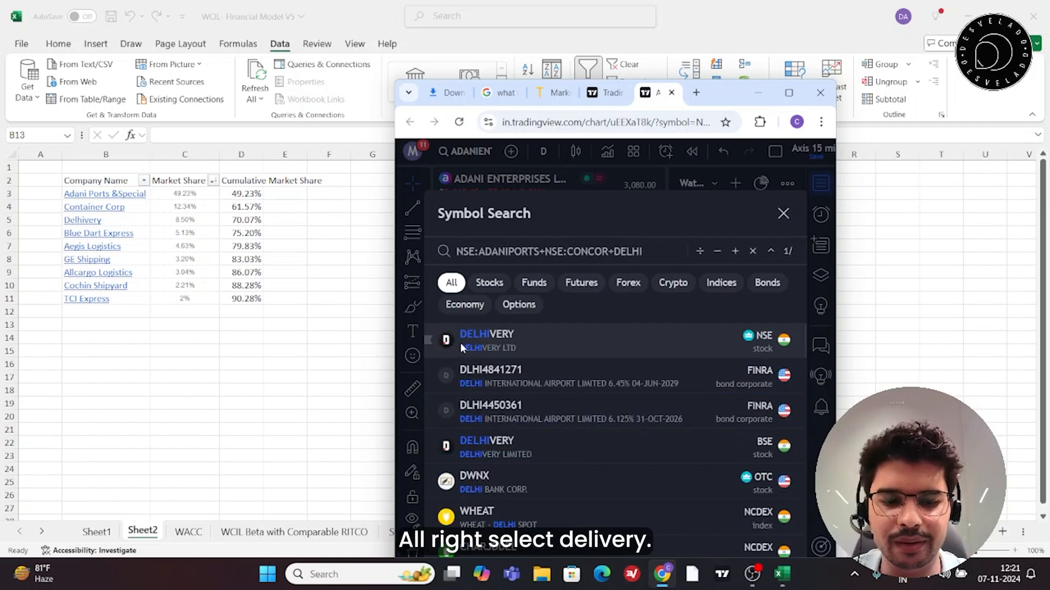
{"action": "left_click", "coordinate": [460, 343]}
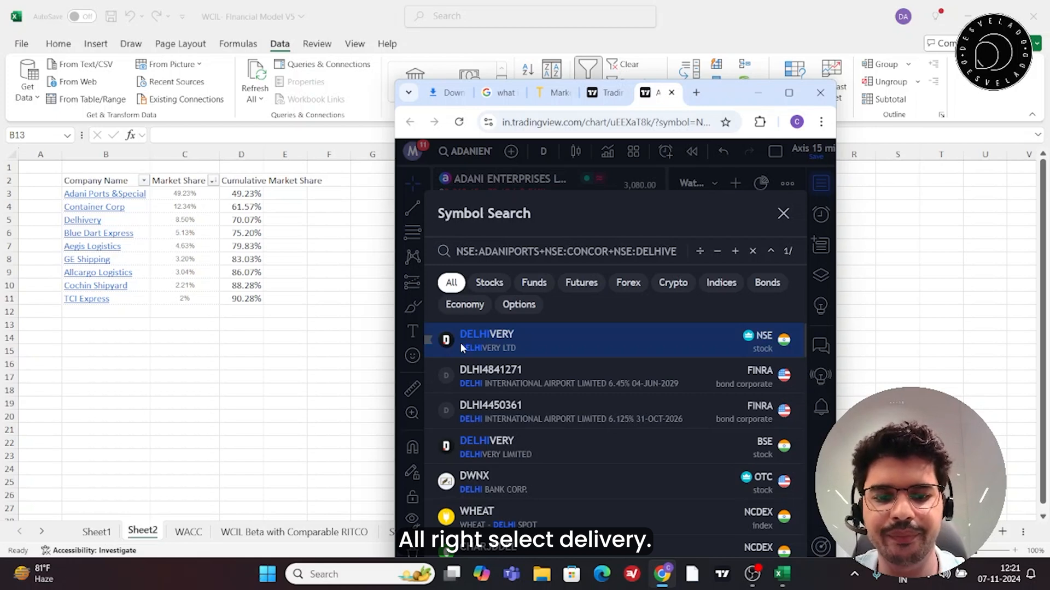
- Append the Blue Dart and Aegis Logistics NSE stocks to the index expression as +NSE:BLUEDART+NSE:AEGISLOG
{"action": "type", "text": "+NSE:BLUE"}
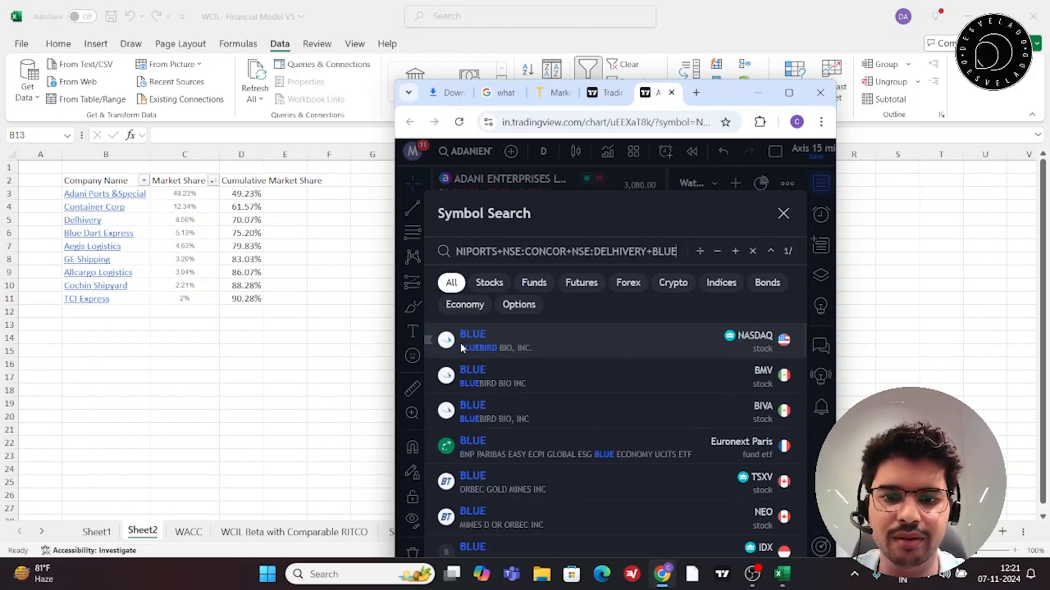
{"action": "type", "text": "D"}
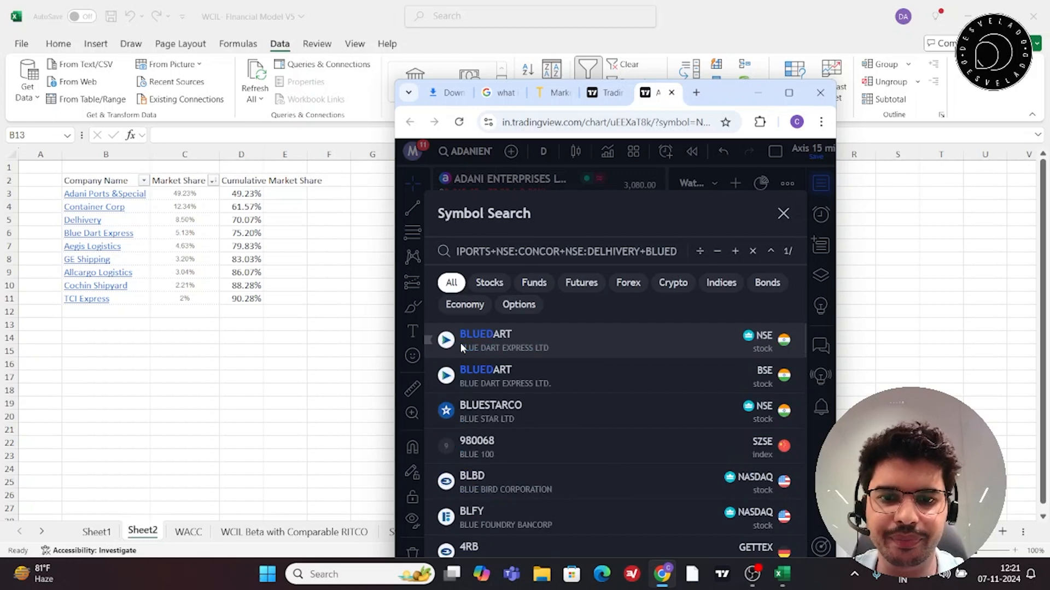
{"action": "type", "text": "ART"}
{"action": "key", "text": "Return"}
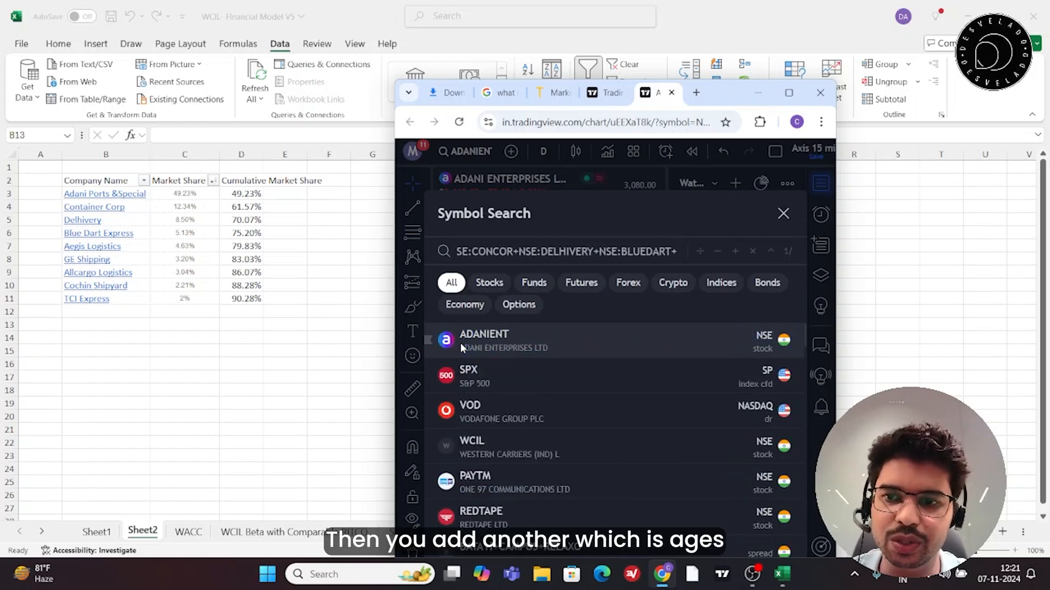
{"action": "type", "text": "AEGIS"}
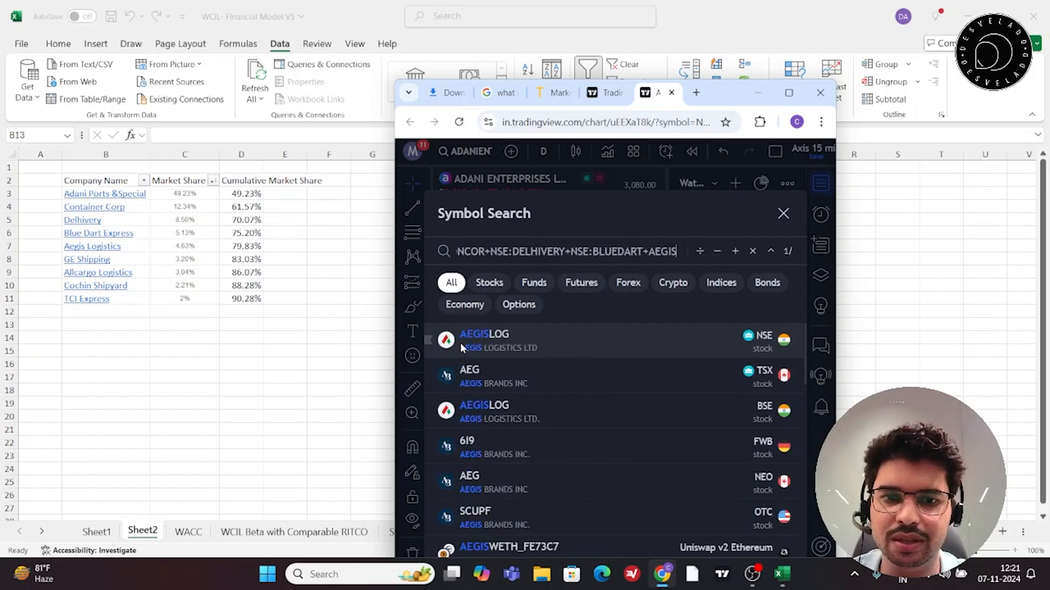
{"action": "left_click", "coordinate": [460, 343]}
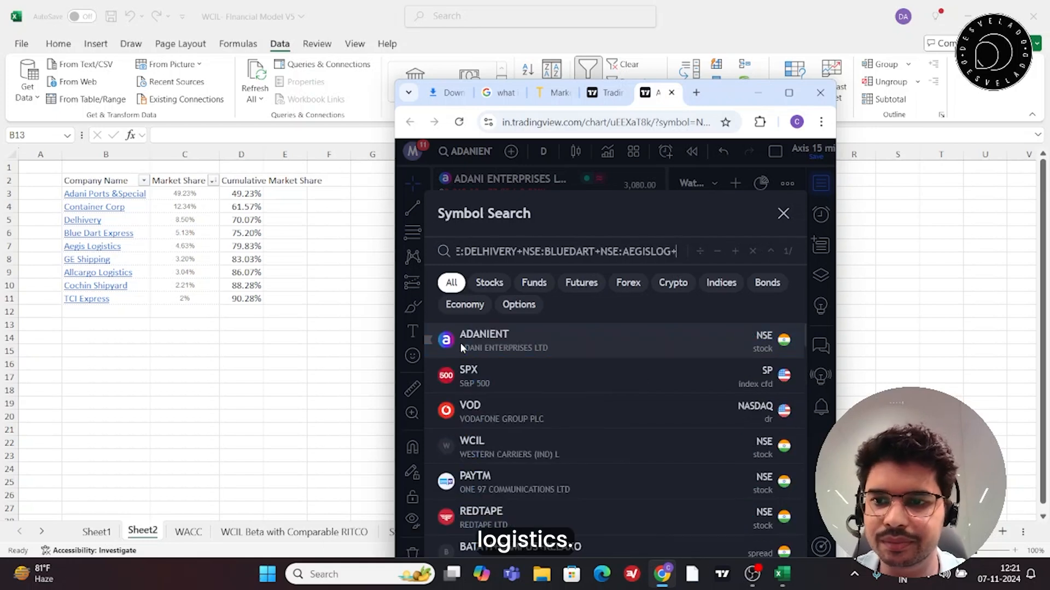
- Append the GE Shipping and Allcargo Logistics NSE stocks to the index expression as NSE:GESHIP+NSE:ALLCARGO+
{"action": "type", "text": "GESHI"}
{"action": "key", "text": "Return"}
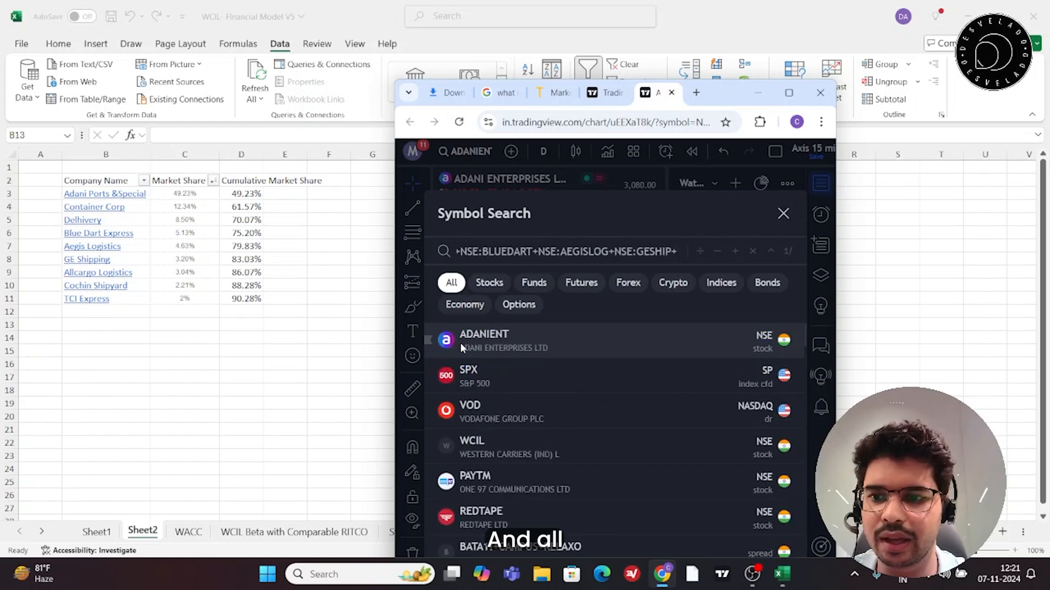
{"action": "type", "text": "ALL"}
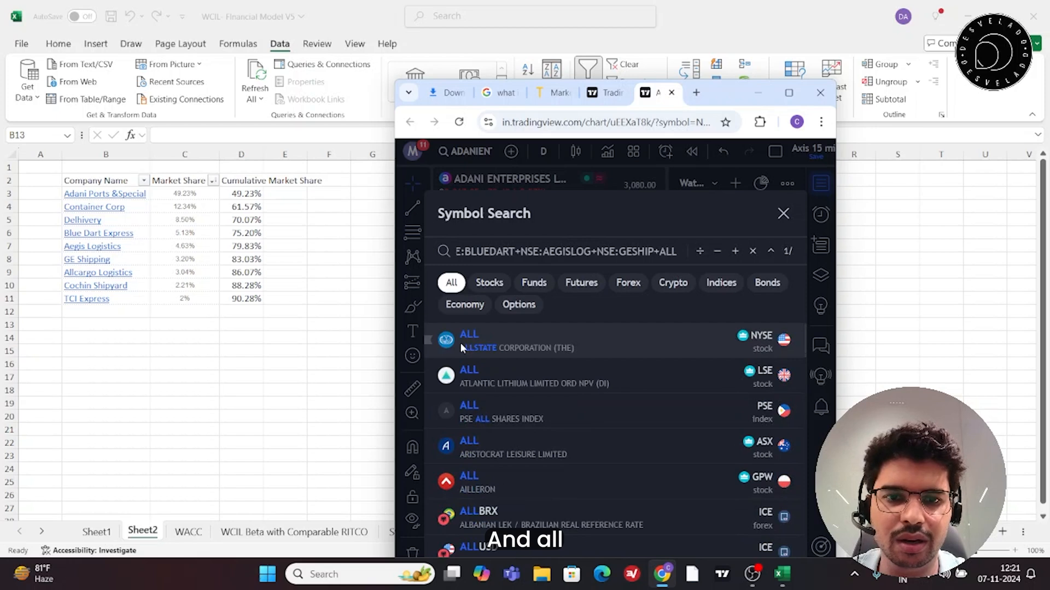
{"action": "type", "text": "CARGO"}
{"action": "key", "text": "Return"}
{"action": "type", "text": "+"}
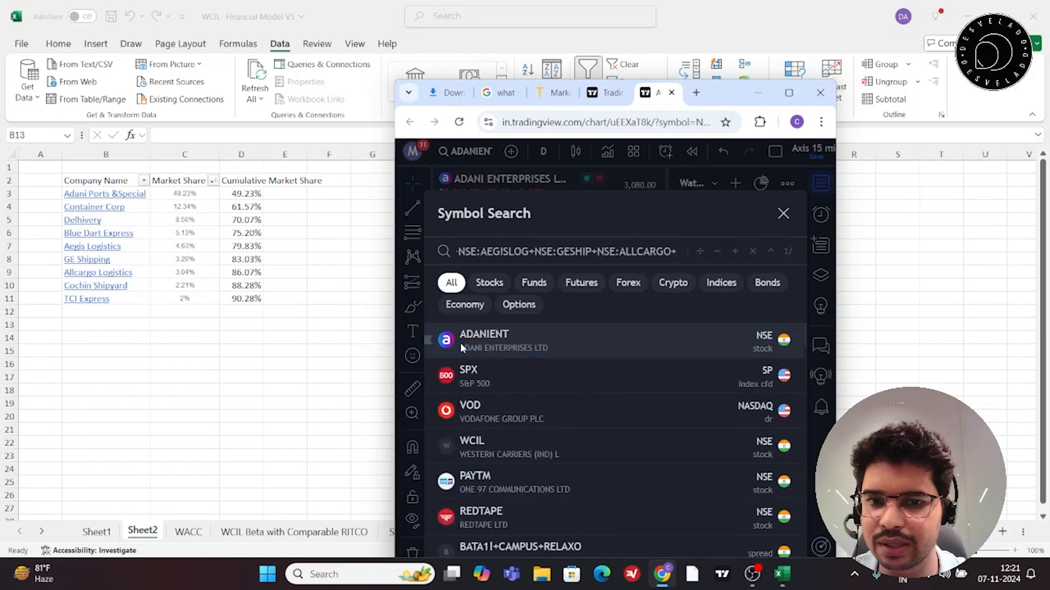
- Complete the index expression with the Cochin Shipyard and TCI Express stocks, NSE:COCHINSHIP+NSE:TCIEXP, and load the composite chart
{"action": "type", "text": "COCHI"}
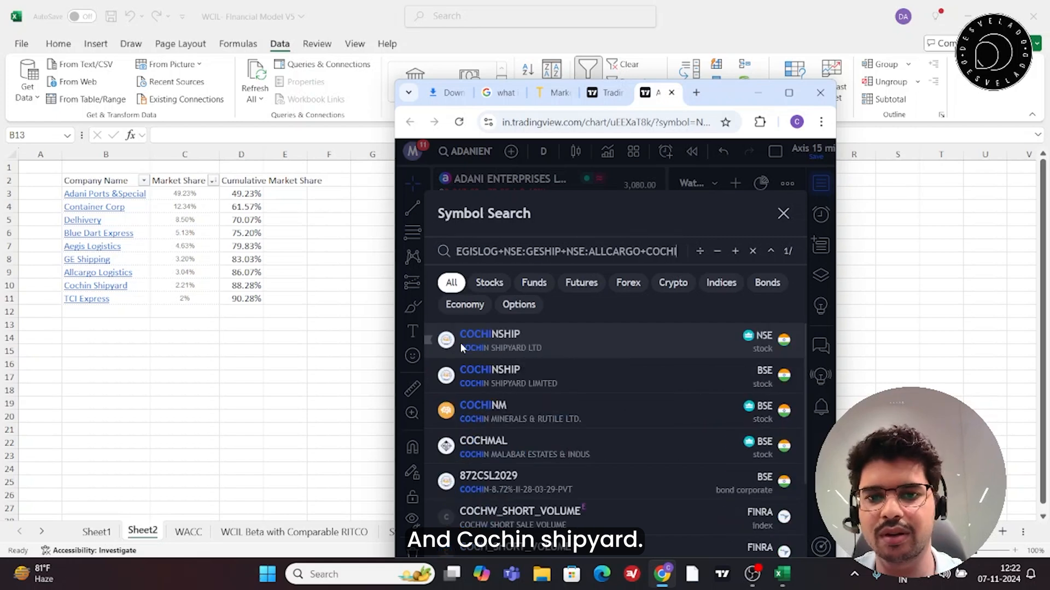
{"action": "key", "text": "Return"}
{"action": "type", "text": "+"}
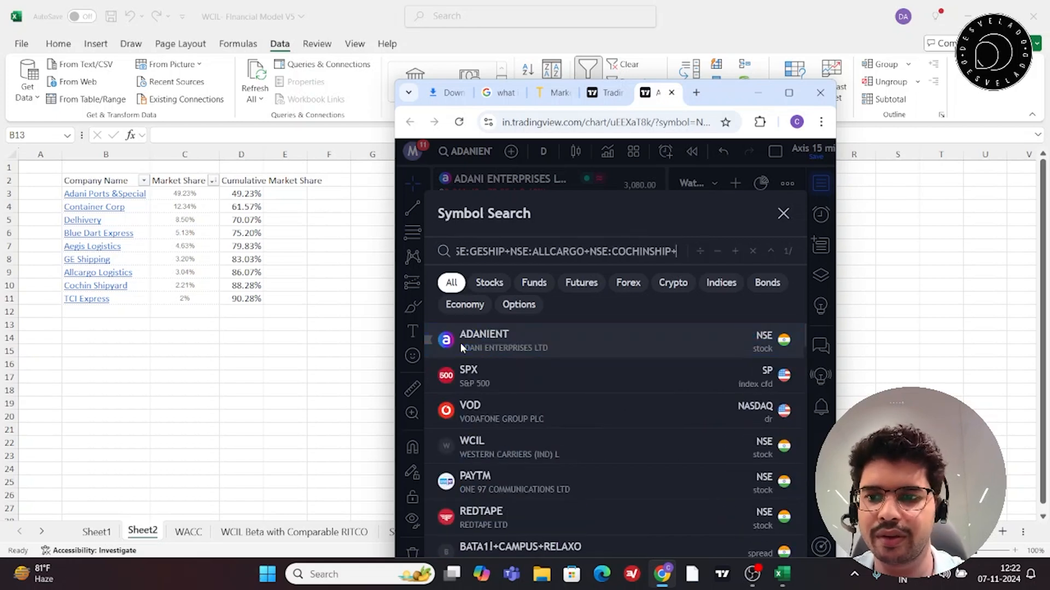
{"action": "type", "text": "TCI"}
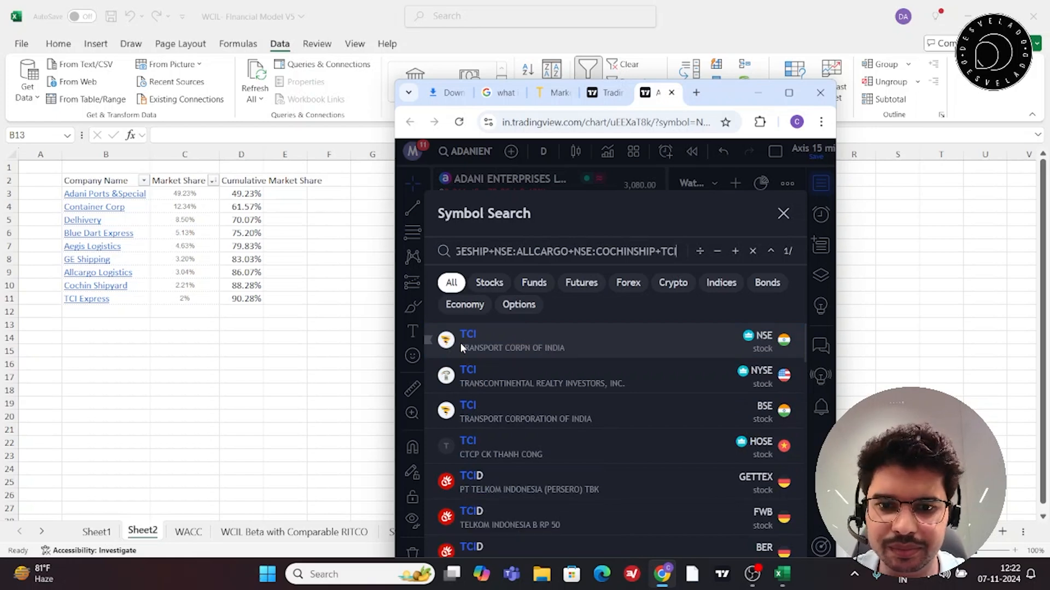
{"action": "type", "text": "EX"}
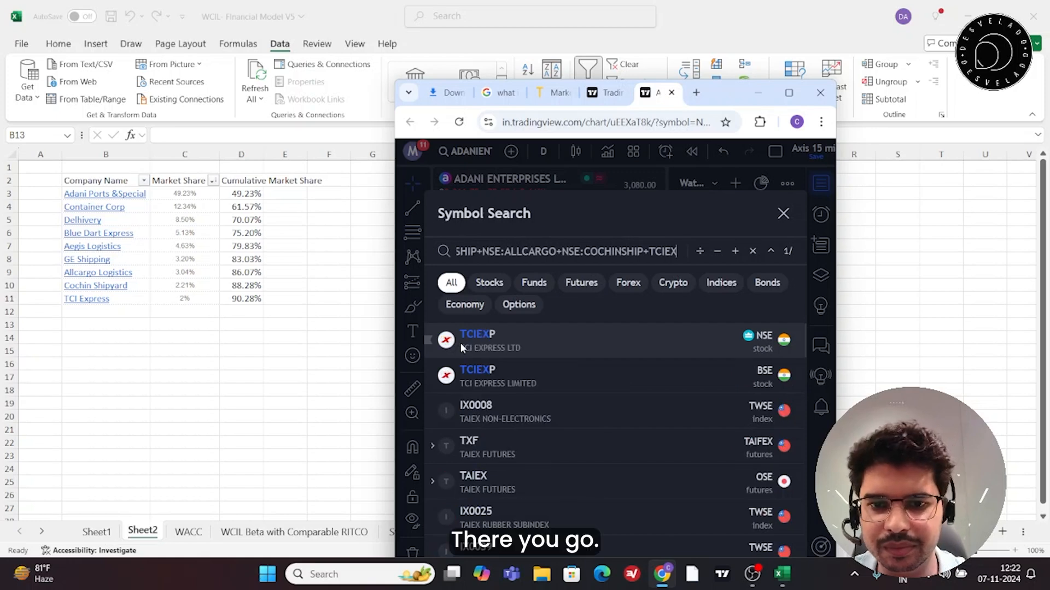
{"action": "left_click", "coordinate": [461, 343]}
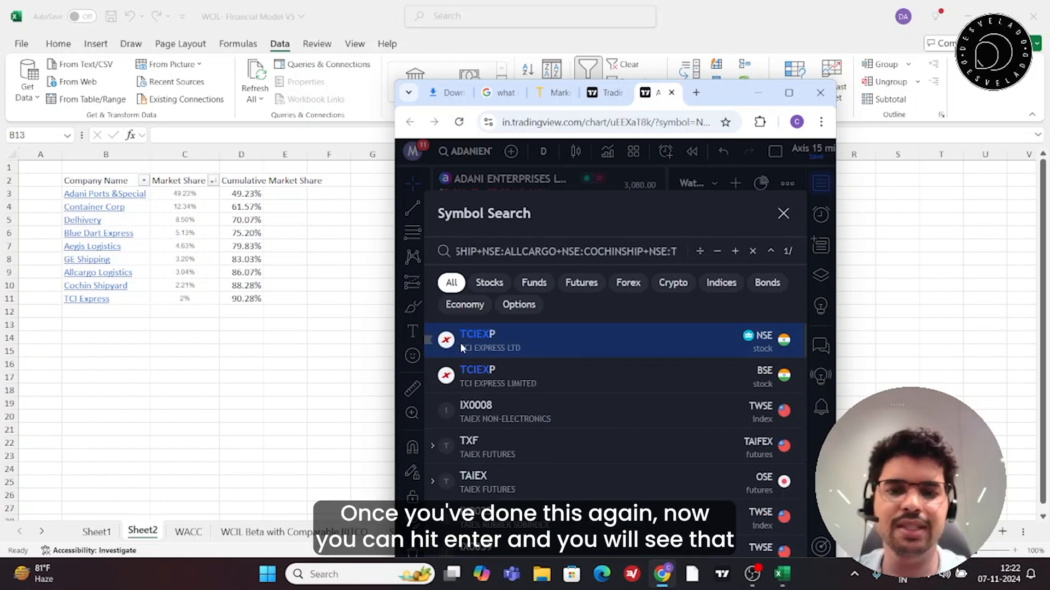
{"action": "key", "text": "Return"}
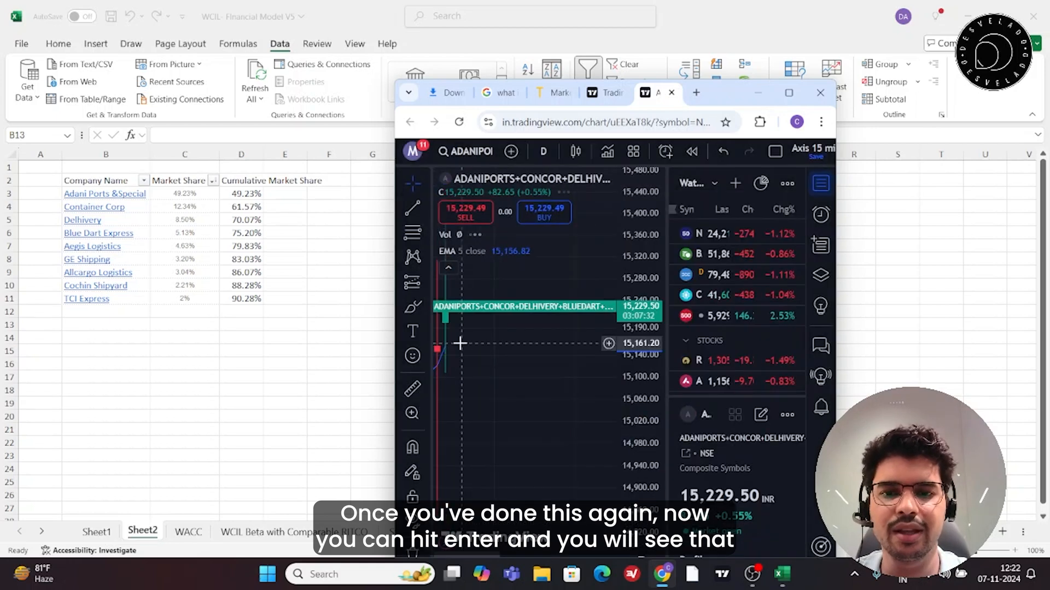
- Maximize the browser window showing the composite index and reset the chart view
{"action": "double_click", "coordinate": [728, 94]}
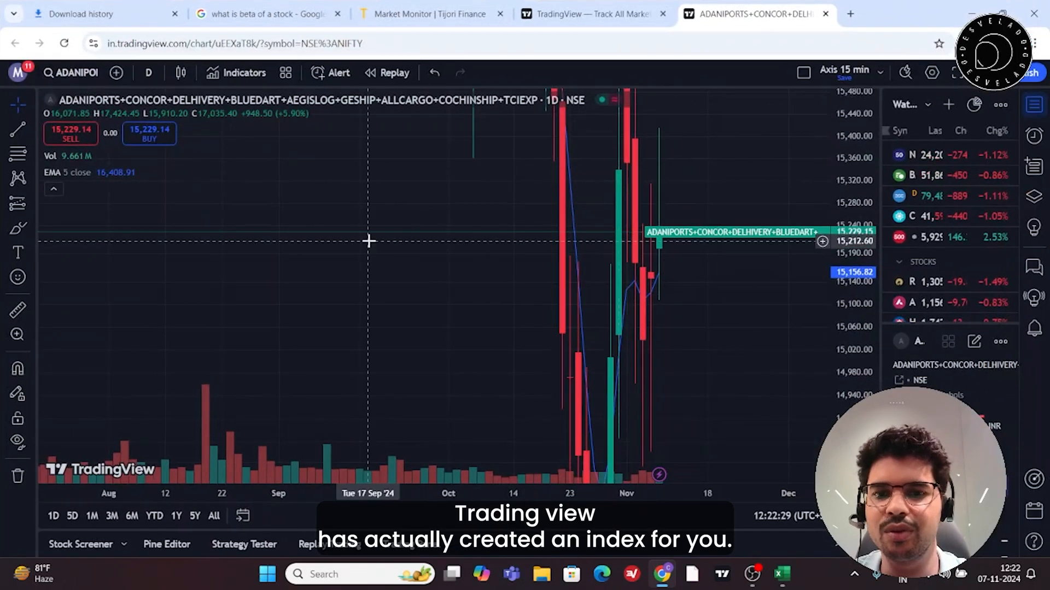
{"action": "left_click_drag", "start_coordinate": [375, 241], "coordinate": [540, 219]}
{"action": "left_click_drag", "start_coordinate": [869, 125], "coordinate": [836, 465]}
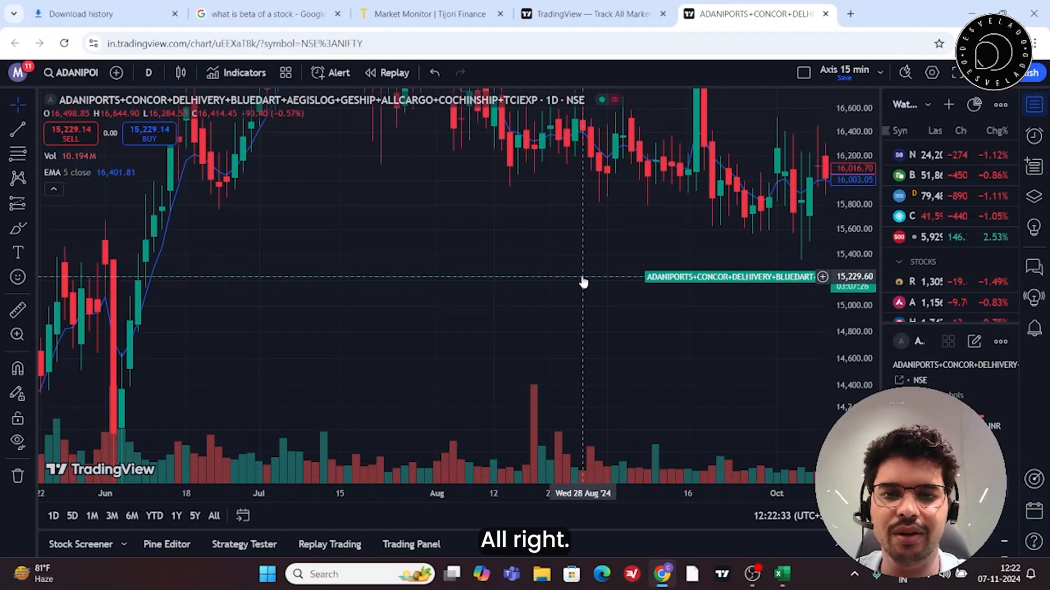
{"action": "scroll", "coordinate": [581, 280], "scroll_direction": "down", "scroll_amount": 5}
{"action": "left_click_drag", "start_coordinate": [599, 202], "coordinate": [517, 308]}
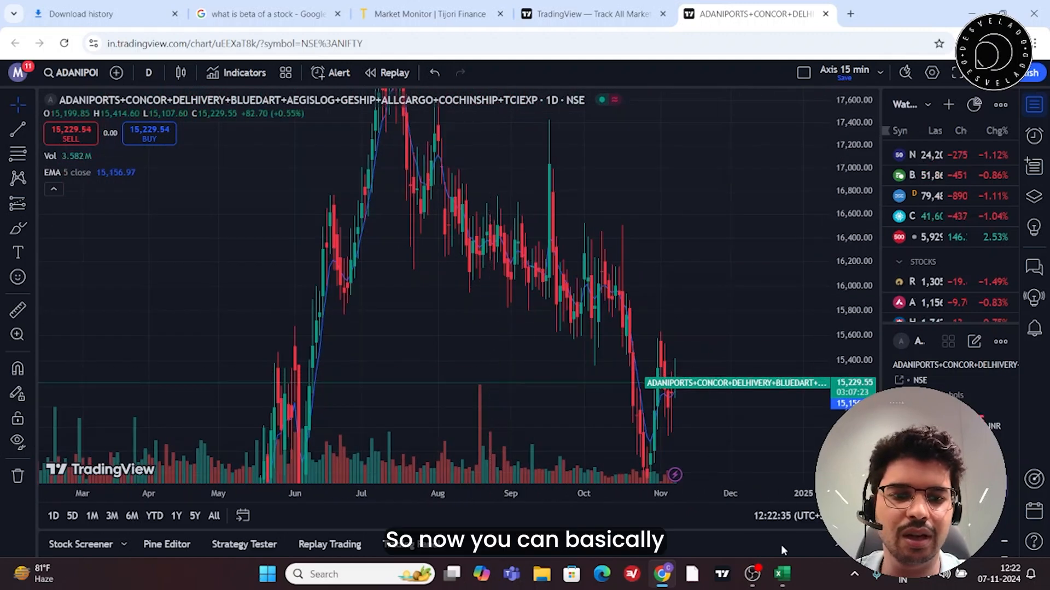
{"action": "left_click", "coordinate": [855, 494]}
{"action": "left_click", "coordinate": [674, 359]}
{"action": "right_click", "coordinate": [581, 196]}
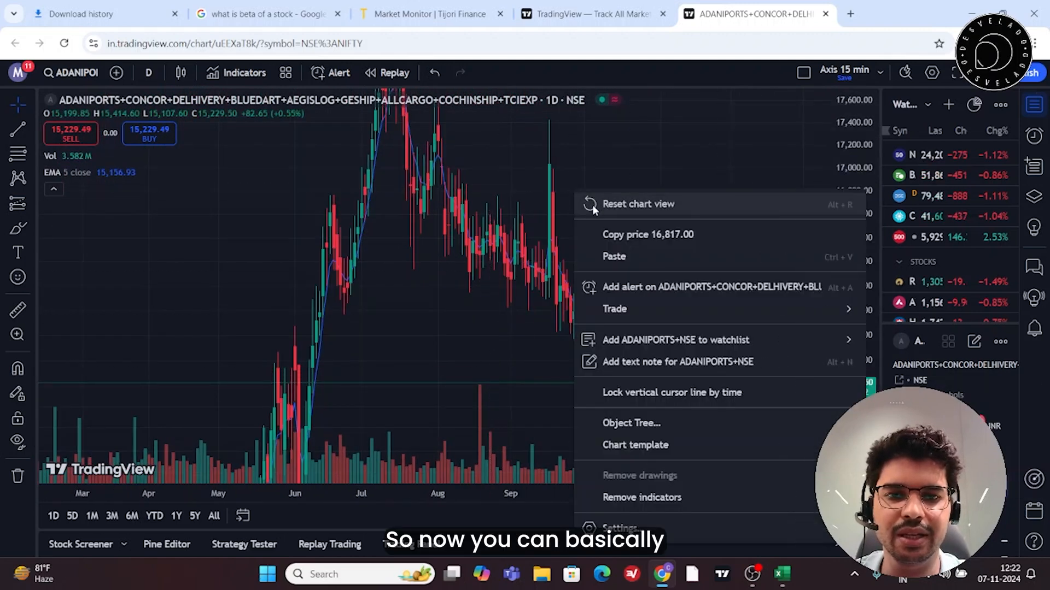
{"action": "left_click", "coordinate": [606, 204]}
- Examine the composite index's daily price movements back through 2024 and 2023
{"action": "left_click_drag", "start_coordinate": [452, 215], "coordinate": [660, 203]}
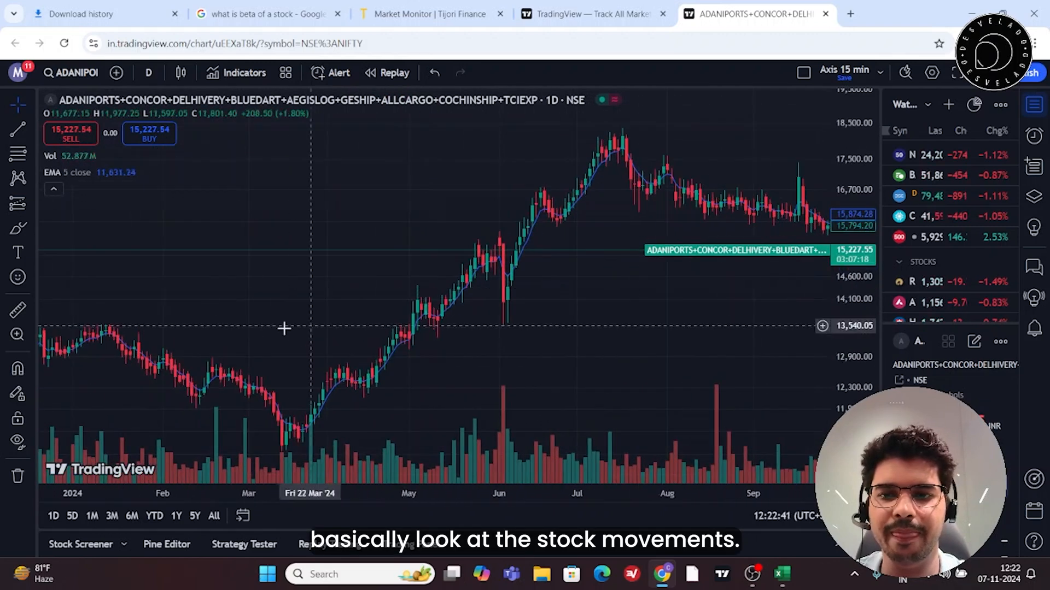
{"action": "left_click_drag", "start_coordinate": [268, 328], "coordinate": [637, 298]}
{"action": "left_click_drag", "start_coordinate": [361, 309], "coordinate": [496, 299]}
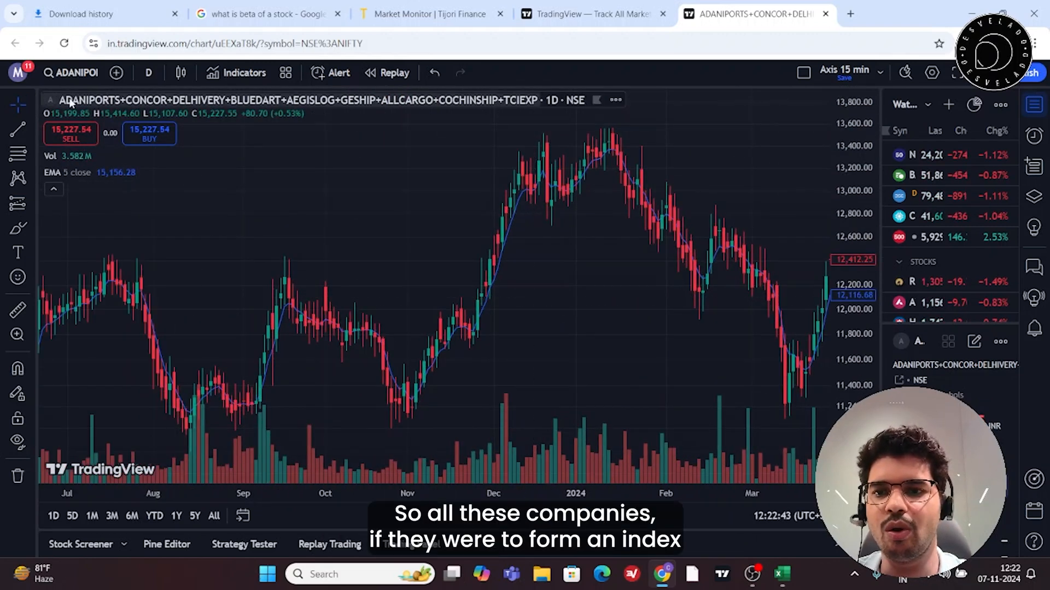
{"action": "left_click_drag", "start_coordinate": [553, 263], "coordinate": [54, 216]}
{"action": "left_click_drag", "start_coordinate": [414, 323], "coordinate": [342, 286]}
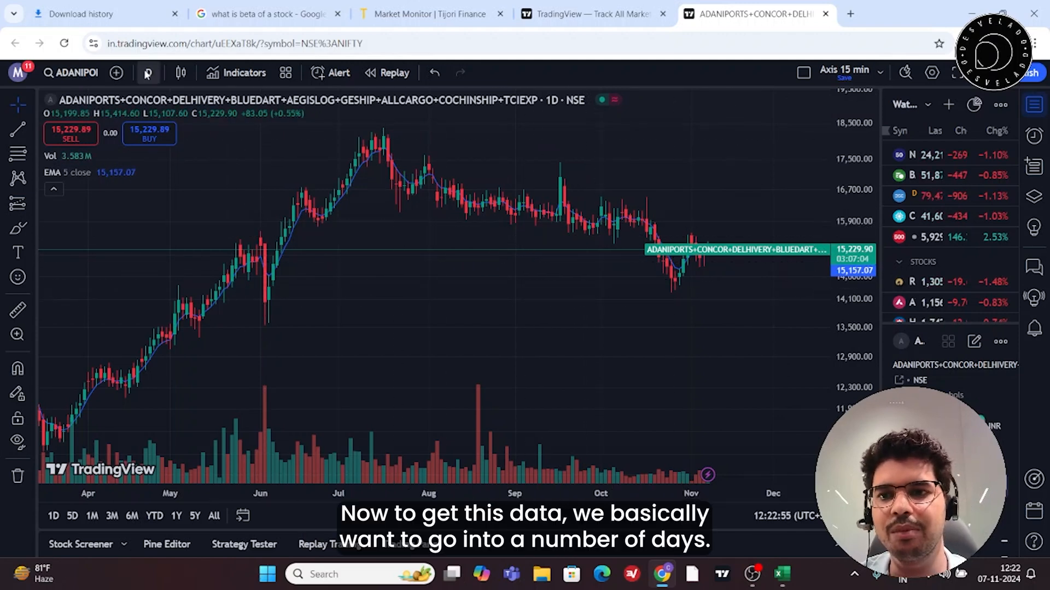
{"action": "left_click_drag", "start_coordinate": [425, 312], "coordinate": [605, 305]}
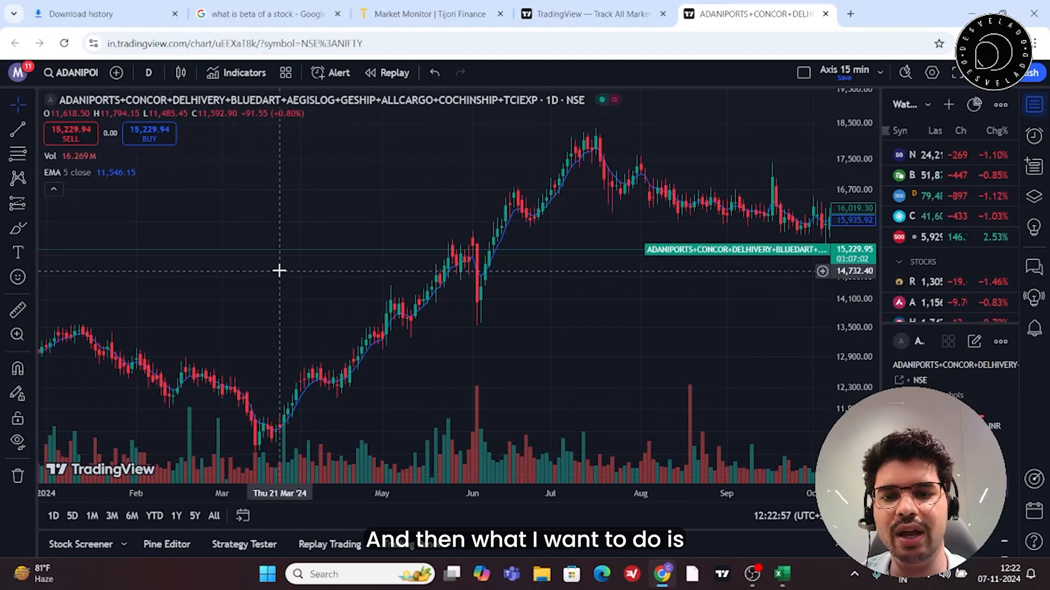
{"action": "left_click_drag", "start_coordinate": [277, 269], "coordinate": [394, 277]}
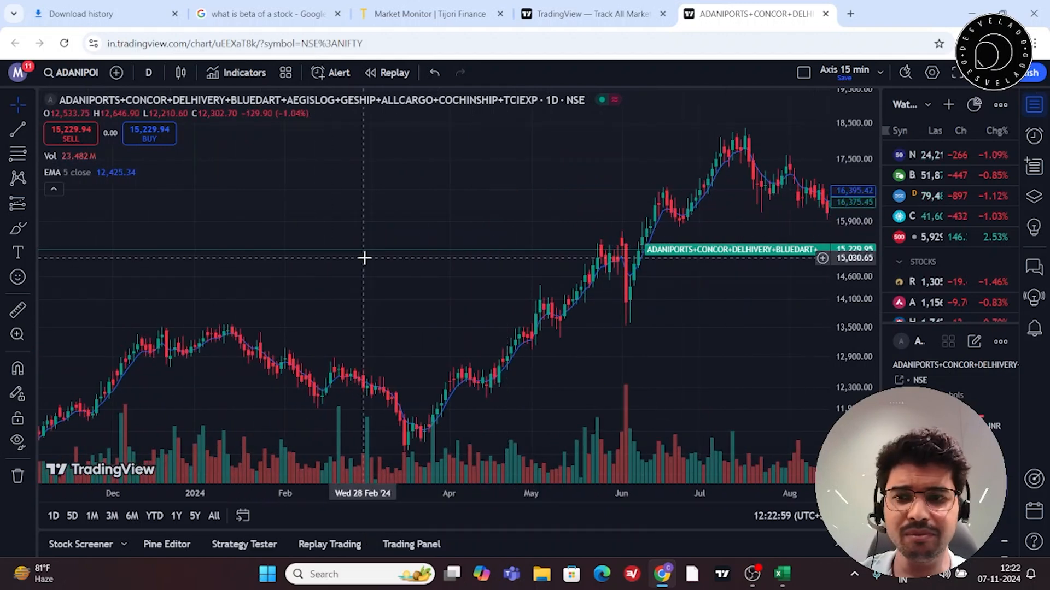
{"action": "left_click", "coordinate": [148, 72]}
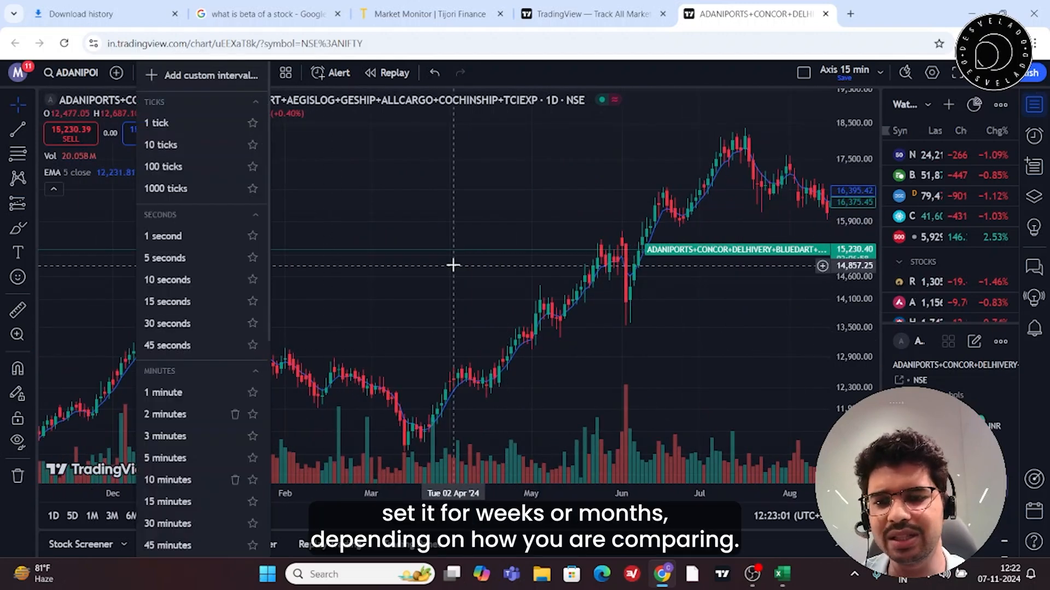
{"action": "left_click", "coordinate": [363, 289]}
{"action": "key", "text": "alt+Tab"}
{"action": "key", "text": "alt+Tab"}
{"action": "key", "text": "alt+Tab"}
- Set the composite index chart's interval to 1 month and show its full history up close
{"action": "left_click", "coordinate": [148, 73]}
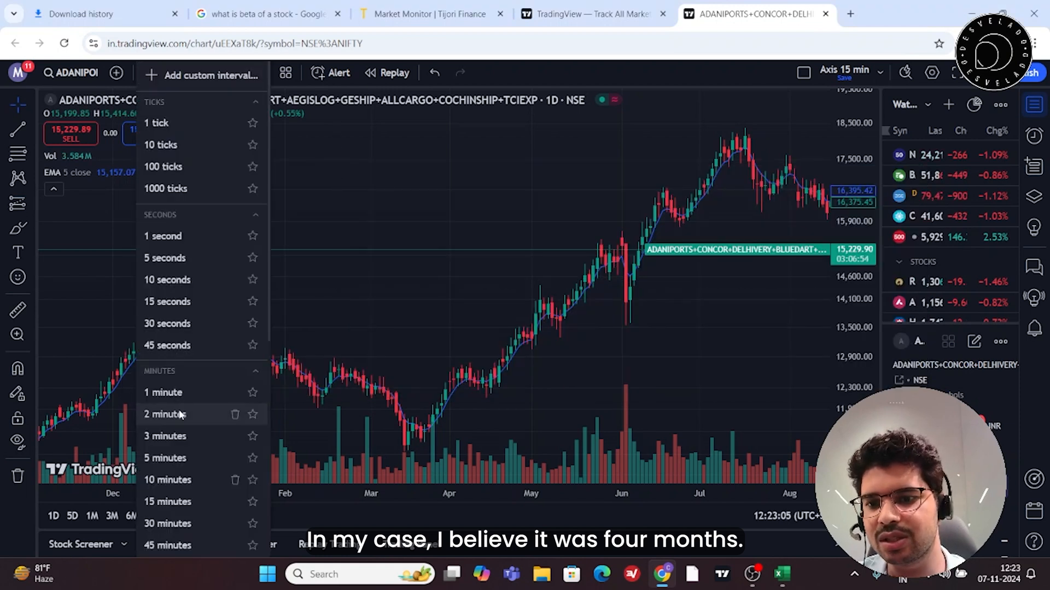
{"action": "scroll", "coordinate": [179, 410], "scroll_direction": "down", "scroll_amount": 6}
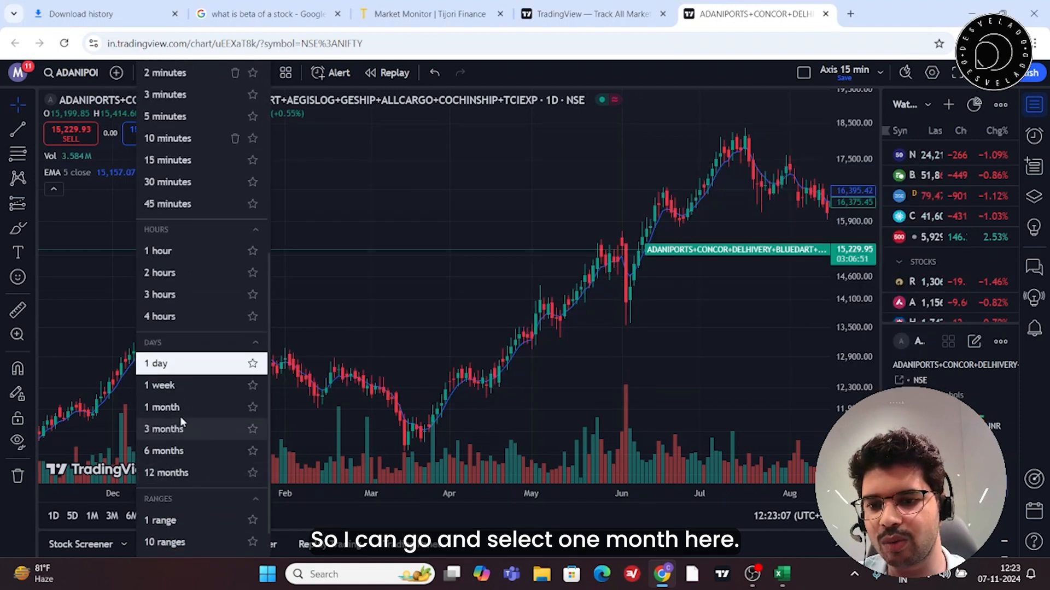
{"action": "left_click", "coordinate": [181, 410]}
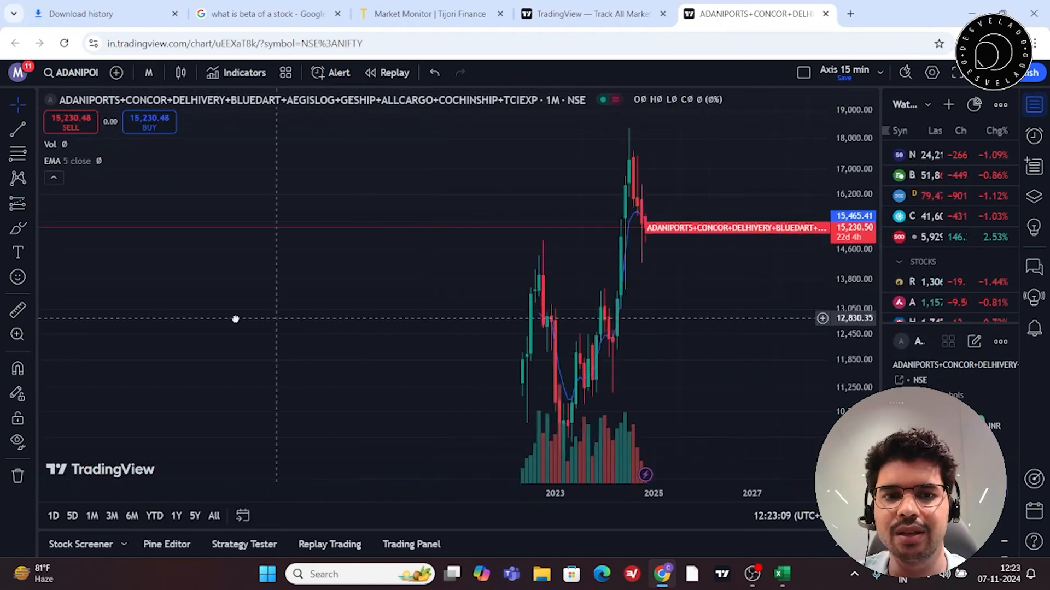
{"action": "scroll", "coordinate": [581, 311], "scroll_direction": "up", "scroll_amount": 5}
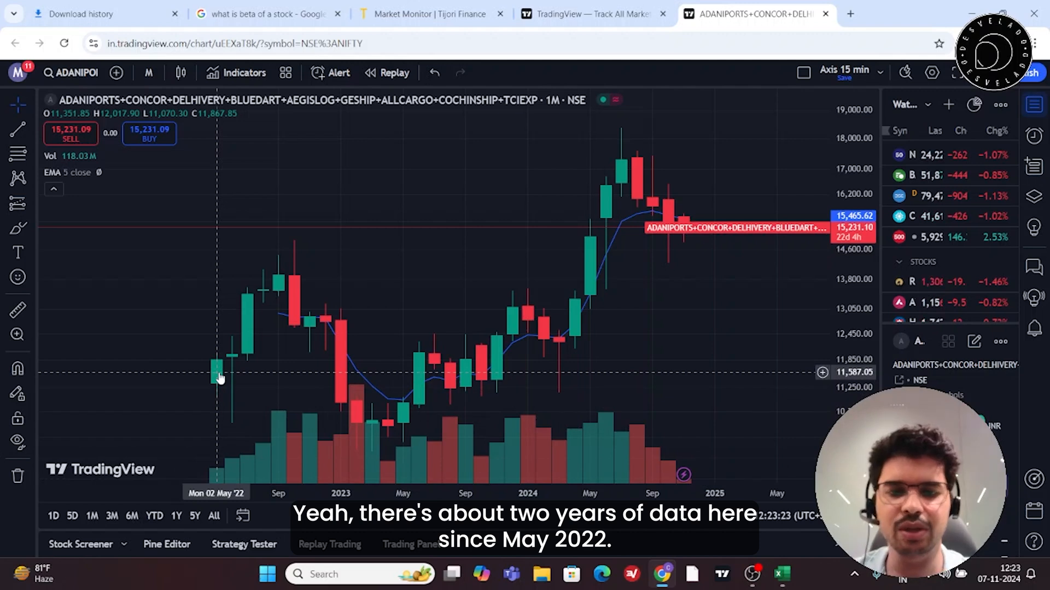
- Try to export the composite index's chart data with the time format set to ISO time, and dismiss the plan upgrade offer
{"action": "left_click", "coordinate": [880, 73]}
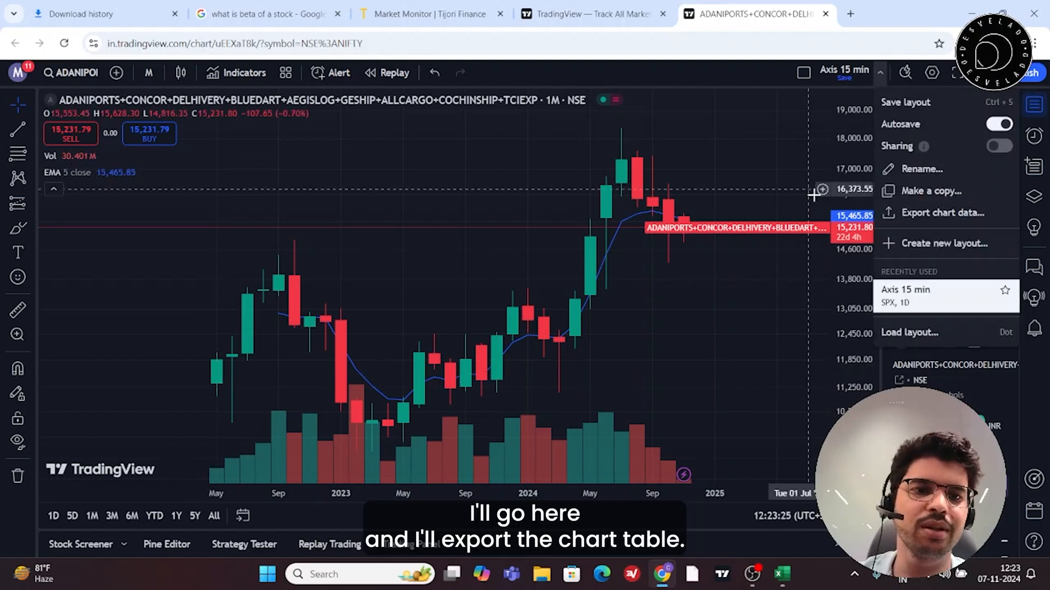
{"action": "left_click", "coordinate": [929, 213]}
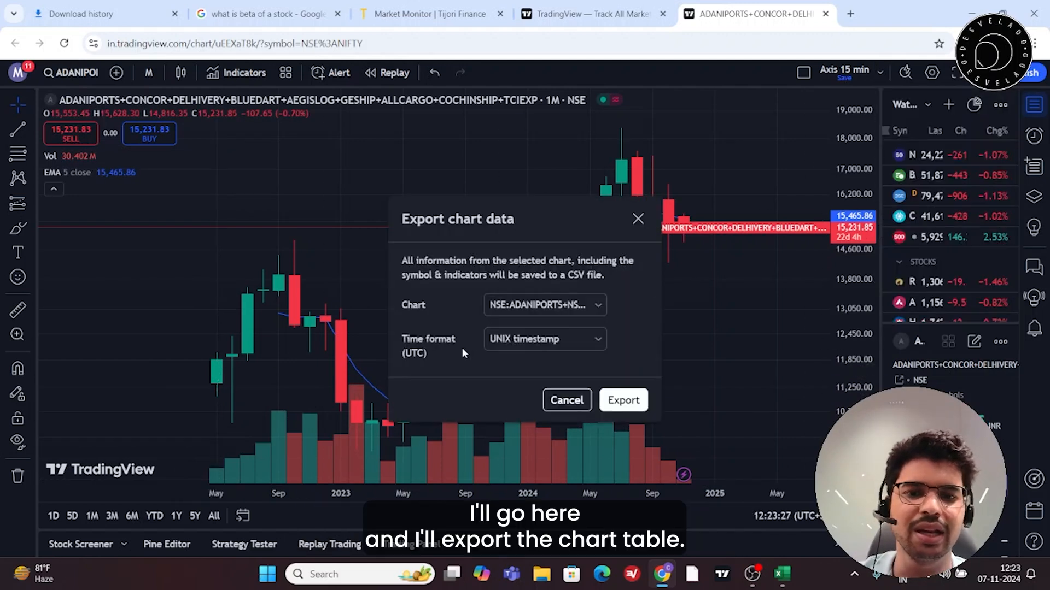
{"action": "left_click", "coordinate": [538, 339]}
{"action": "left_click", "coordinate": [495, 365]}
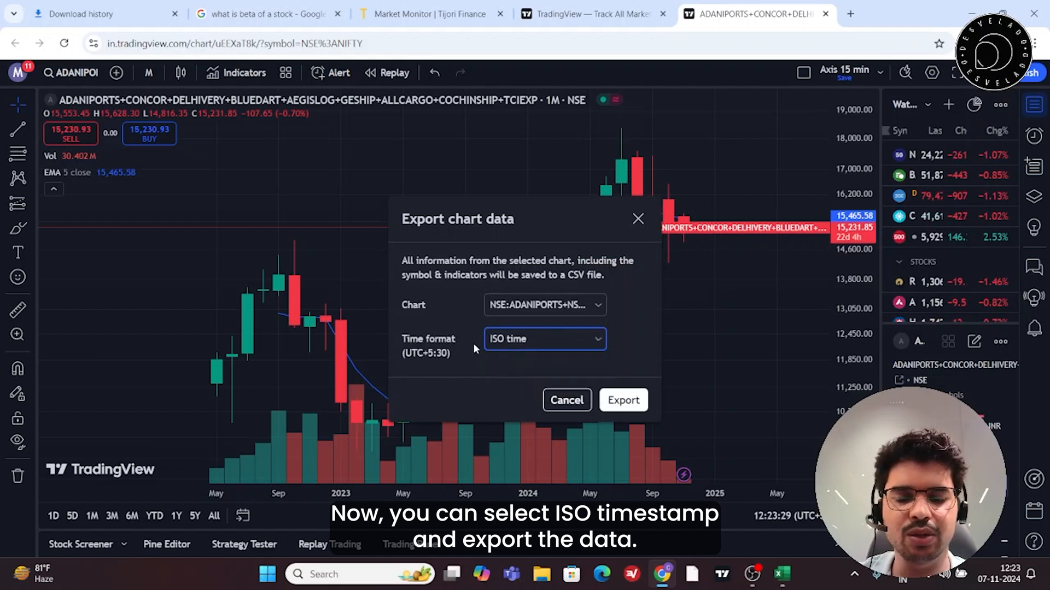
{"action": "left_click", "coordinate": [623, 401]}
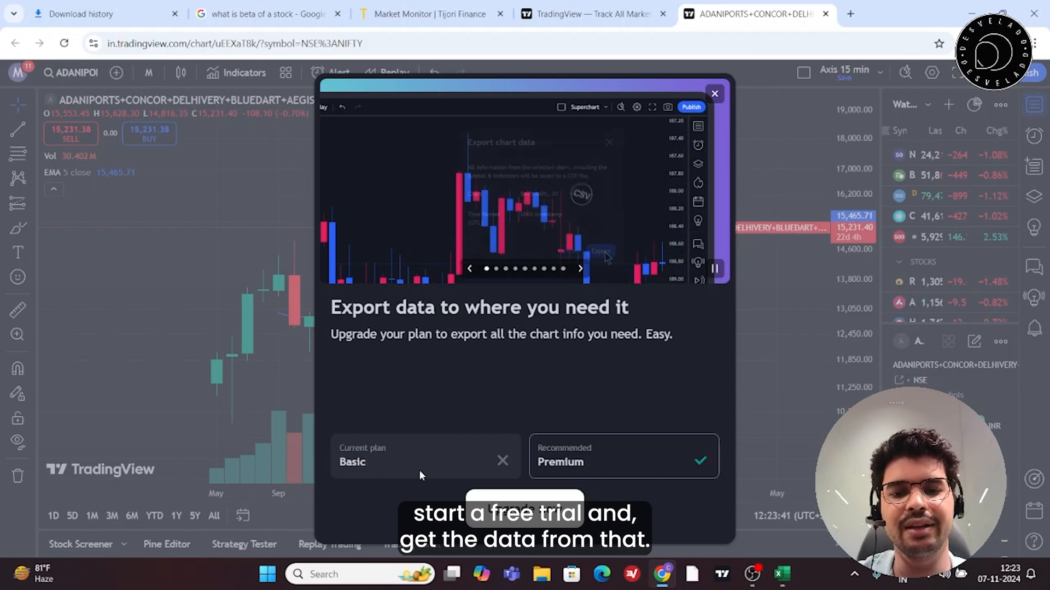
{"action": "left_click", "coordinate": [714, 93]}
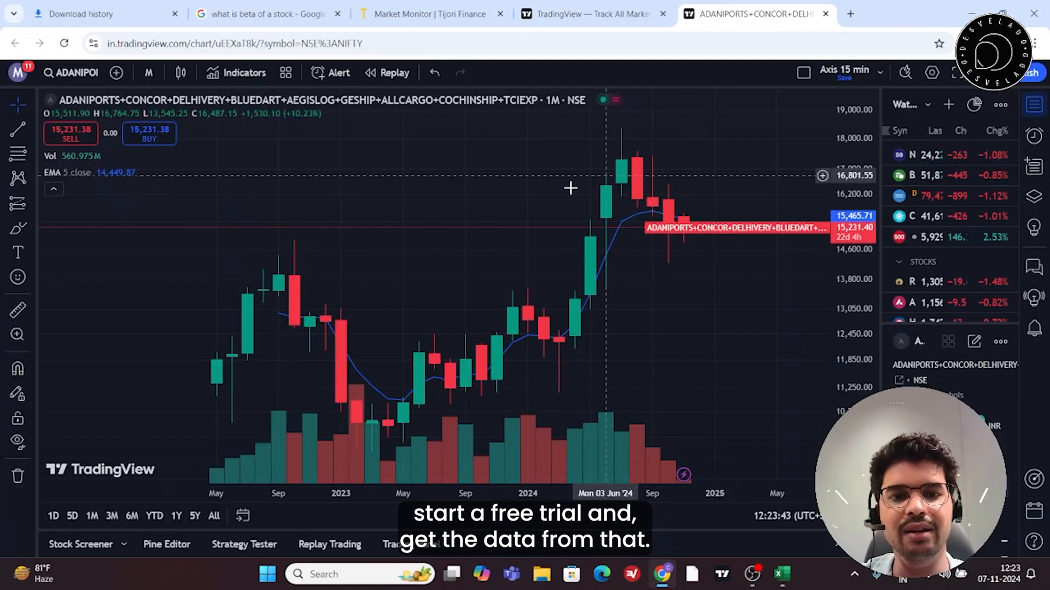
- Switch to the Excel workbook and examine the index's time and close data on the Names of peers in Index sheet
{"action": "key", "text": "alt+Tab"}
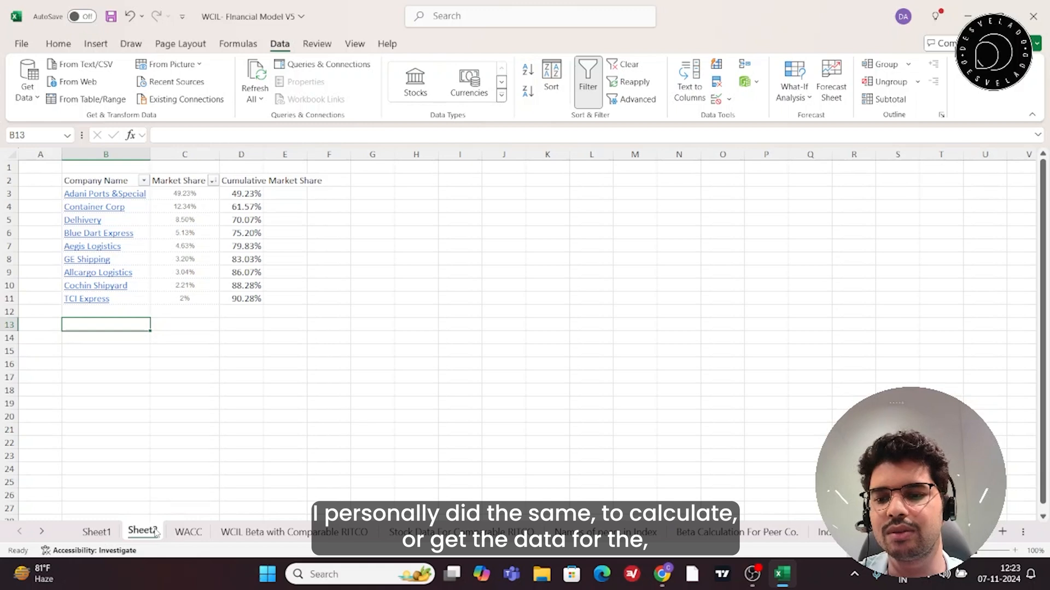
{"action": "left_click", "coordinate": [299, 540]}
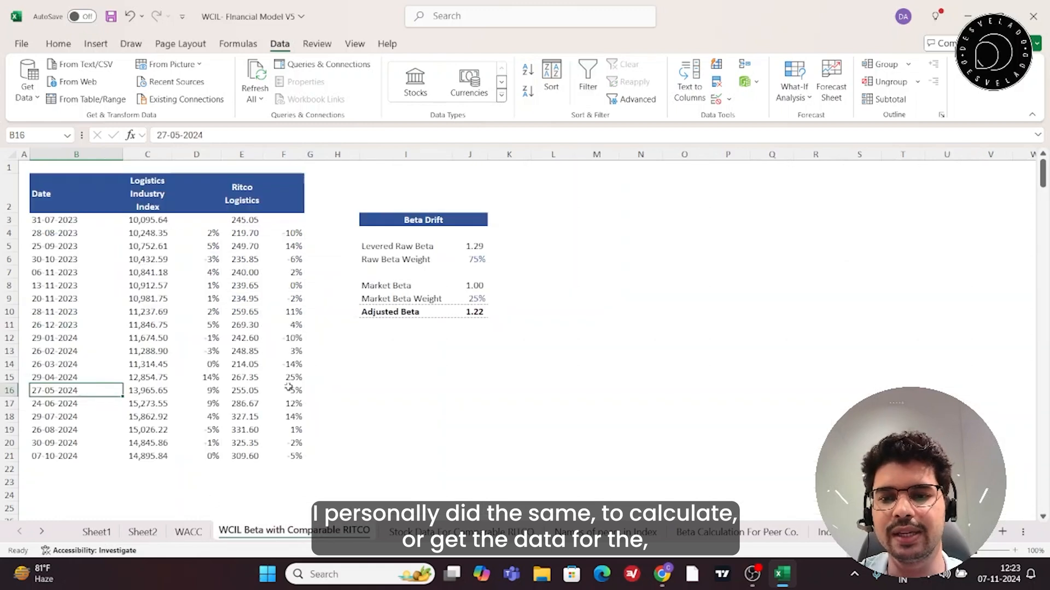
{"action": "left_click", "coordinate": [574, 535]}
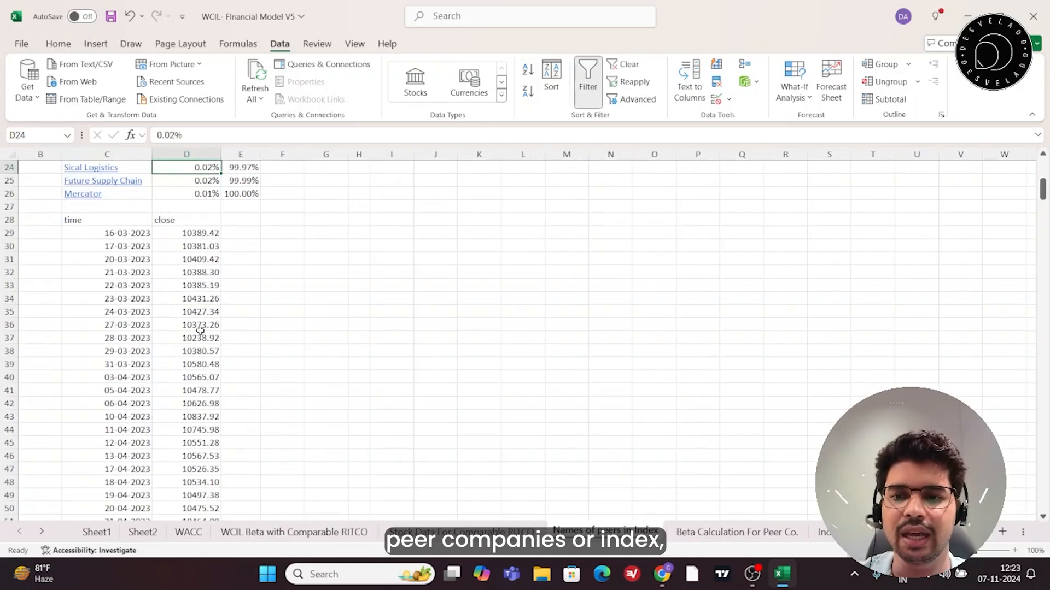
{"action": "scroll", "coordinate": [199, 328], "scroll_direction": "up", "scroll_amount": 5}
{"action": "scroll", "coordinate": [244, 401], "scroll_direction": "down", "scroll_amount": 2}
{"action": "left_click_drag", "start_coordinate": [103, 347], "coordinate": [200, 495]}
{"action": "scroll", "coordinate": [153, 408], "scroll_direction": "down", "scroll_amount": 20}
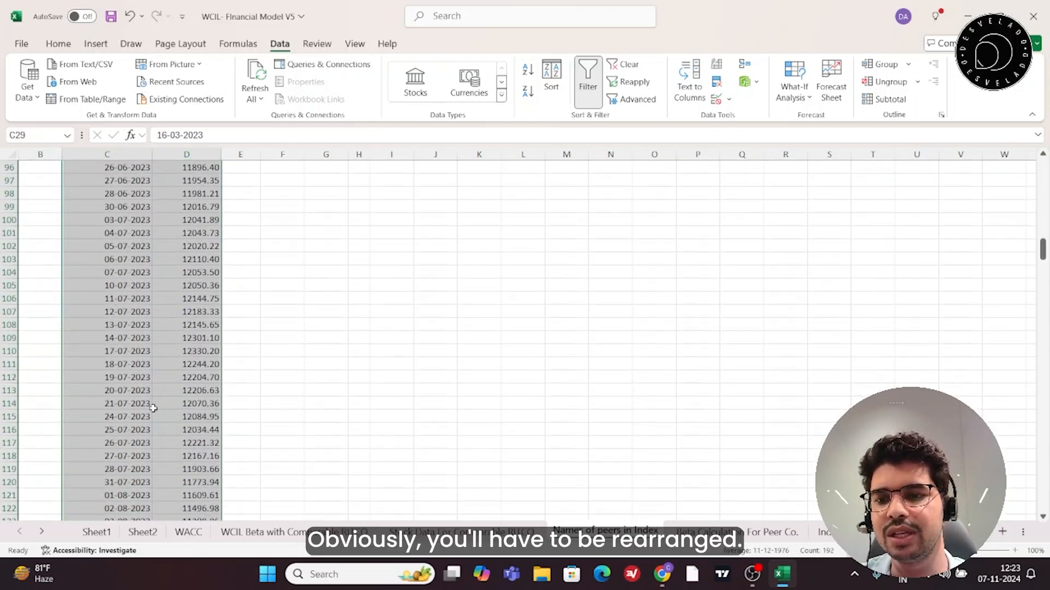
{"action": "scroll", "coordinate": [142, 415], "scroll_direction": "down", "scroll_amount": 10}
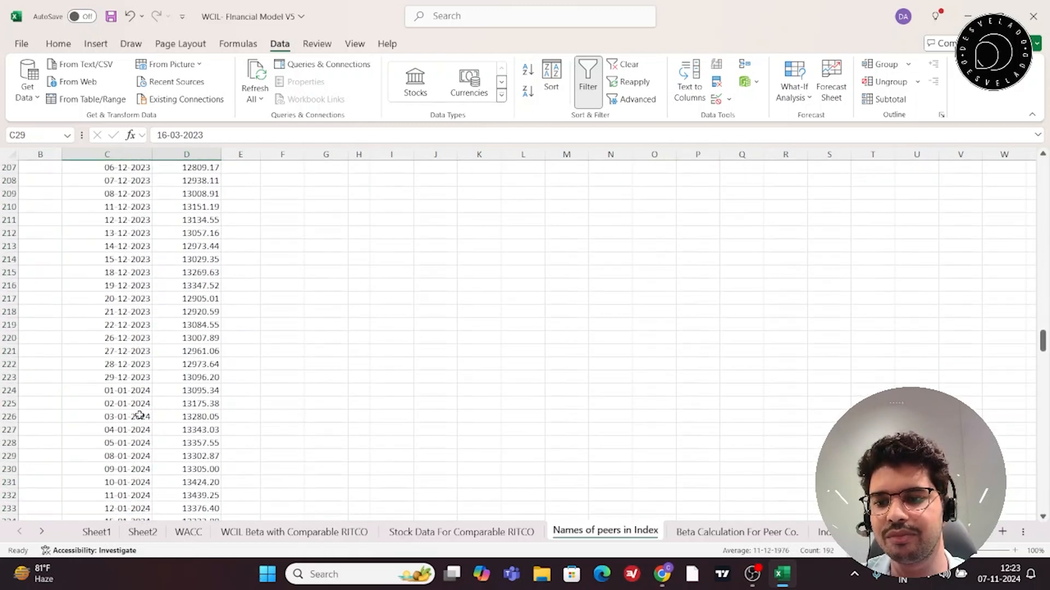
- Return to the first date under the time header and check the oldest-to-newest order of the index data
{"action": "left_click", "coordinate": [140, 415]}
{"action": "key", "text": "ctrl+Up"}
{"action": "key", "text": "Up"}
{"action": "key", "text": "Down"}
{"action": "key", "text": "Down"}
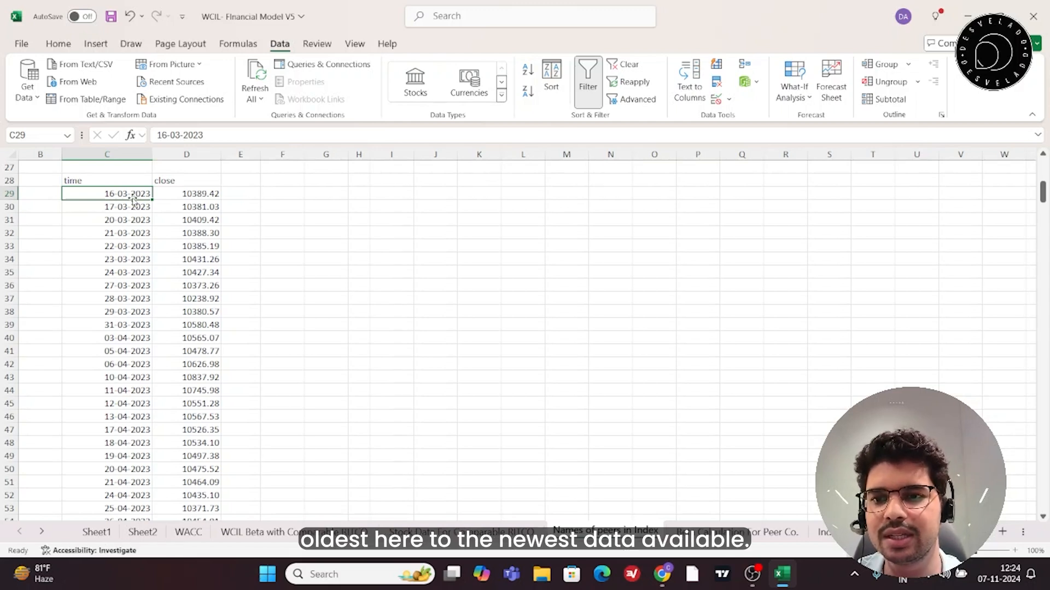
{"action": "scroll", "coordinate": [129, 468], "scroll_direction": "down", "scroll_amount": 20}
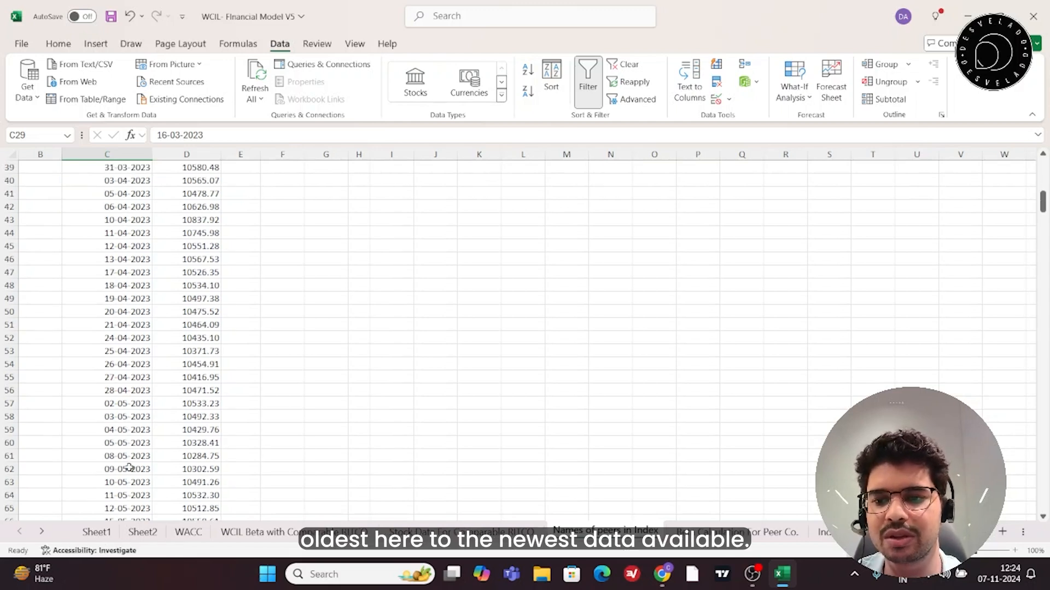
- Examine the index's close values against their dates from the first entries under the time and close headers
{"action": "left_click", "coordinate": [213, 378]}
{"action": "scroll", "coordinate": [213, 376], "scroll_direction": "up", "scroll_amount": 20}
{"action": "scroll", "coordinate": [153, 372], "scroll_direction": "up", "scroll_amount": 4}
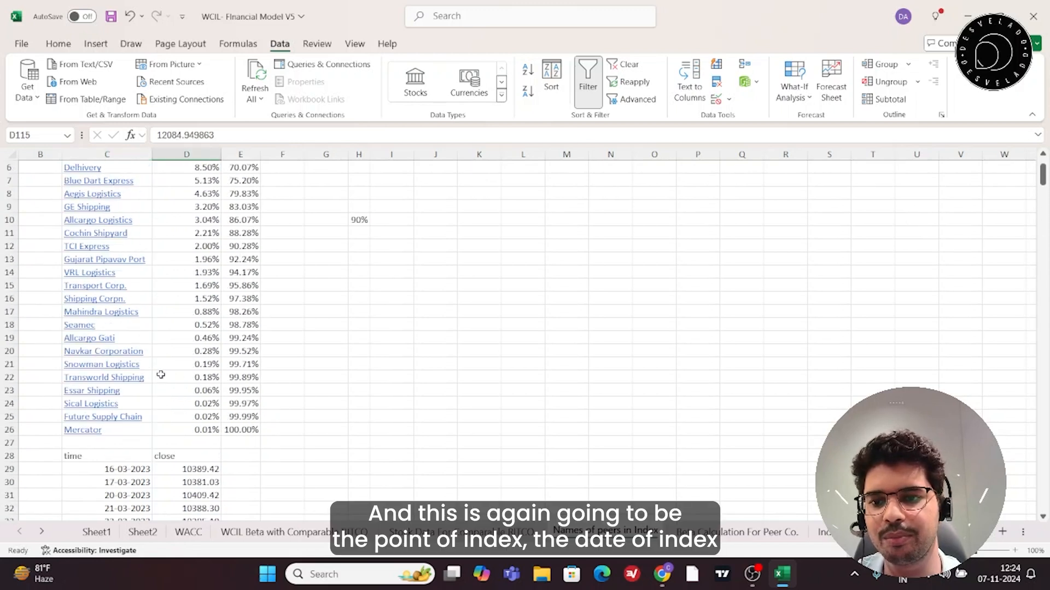
{"action": "scroll", "coordinate": [217, 360], "scroll_direction": "down", "scroll_amount": 3}
{"action": "scroll", "coordinate": [195, 371], "scroll_direction": "down", "scroll_amount": 3}
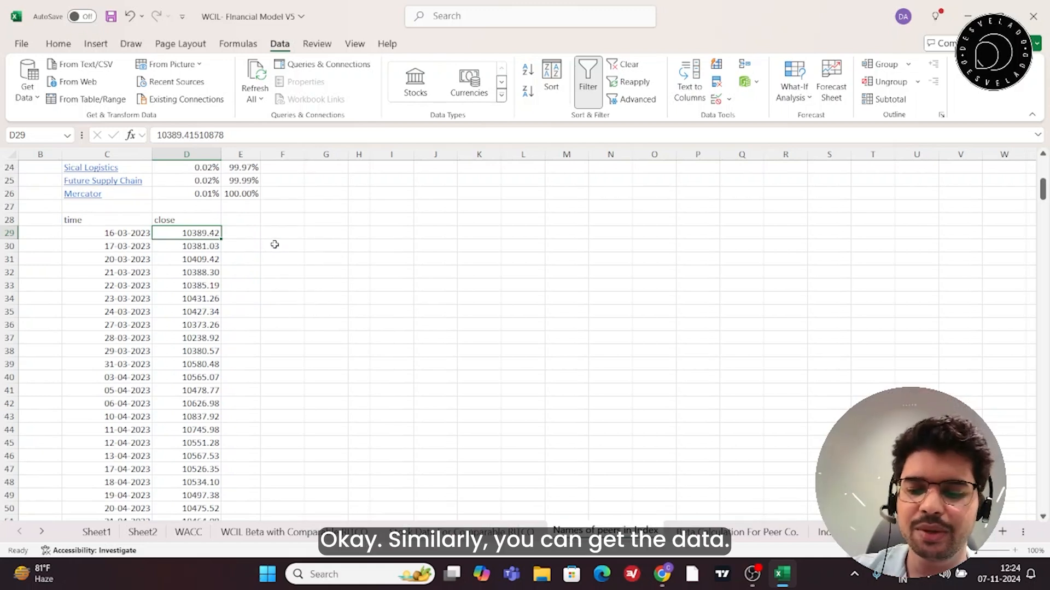
{"action": "key", "text": "alt+Tab"}
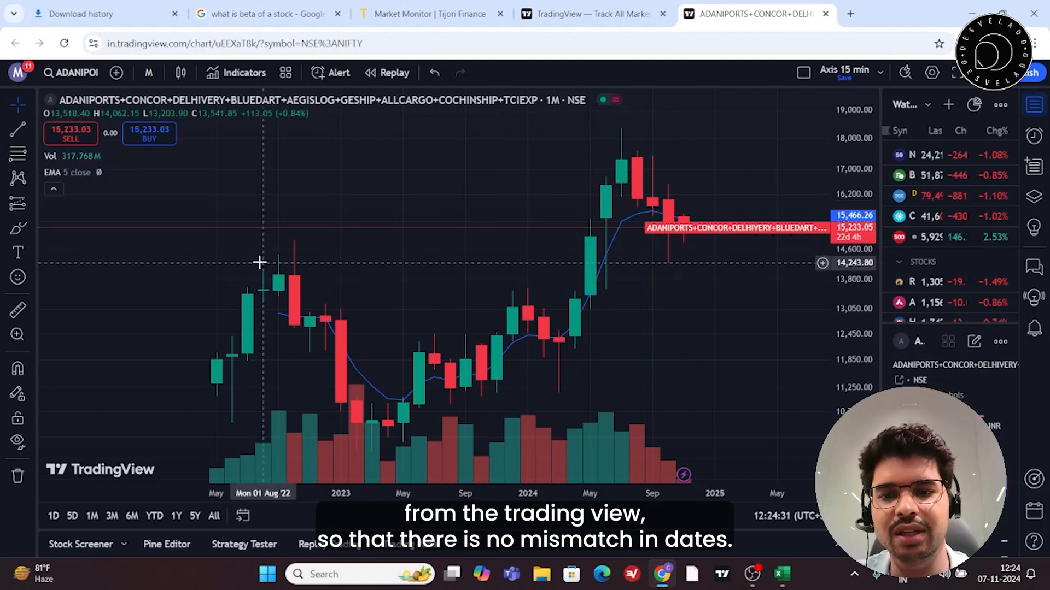
{"action": "key", "text": "alt+Tab"}
{"action": "mouse_move", "coordinate": [207, 243]}
{"action": "left_mouse_down"}
{"action": "mouse_move", "coordinate": [207, 363]}
{"action": "mouse_move", "coordinate": [208, 236]}
{"action": "left_mouse_up"}
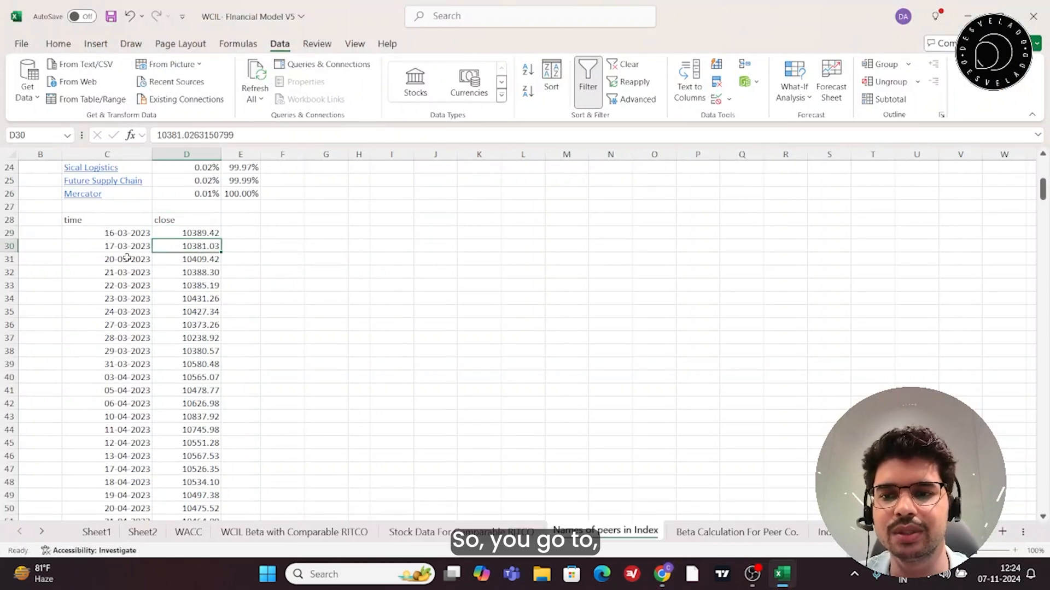
- Switch to TradingView, load the NSE chart for WCIL (Western Carriers) and set its interval to 1 day
{"action": "key", "text": "alt+Tab"}
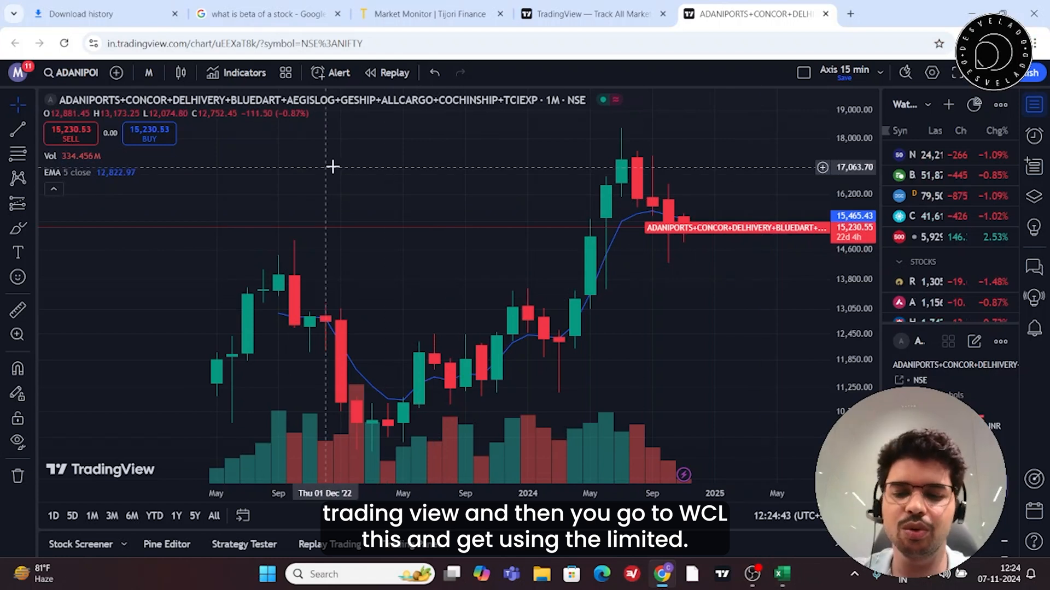
{"action": "type", "text": "WCIL"}
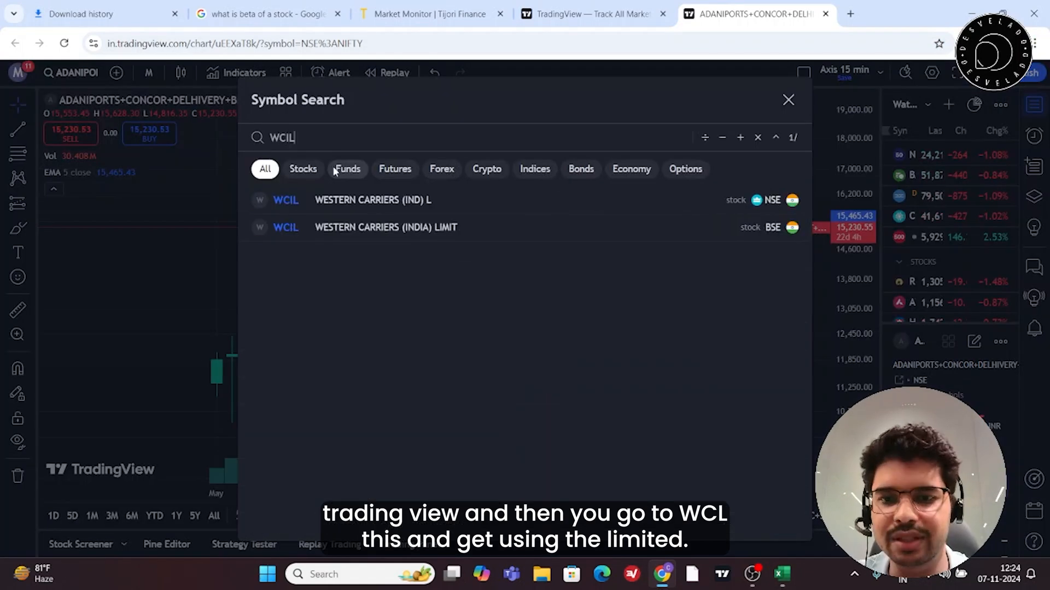
{"action": "left_click", "coordinate": [347, 200]}
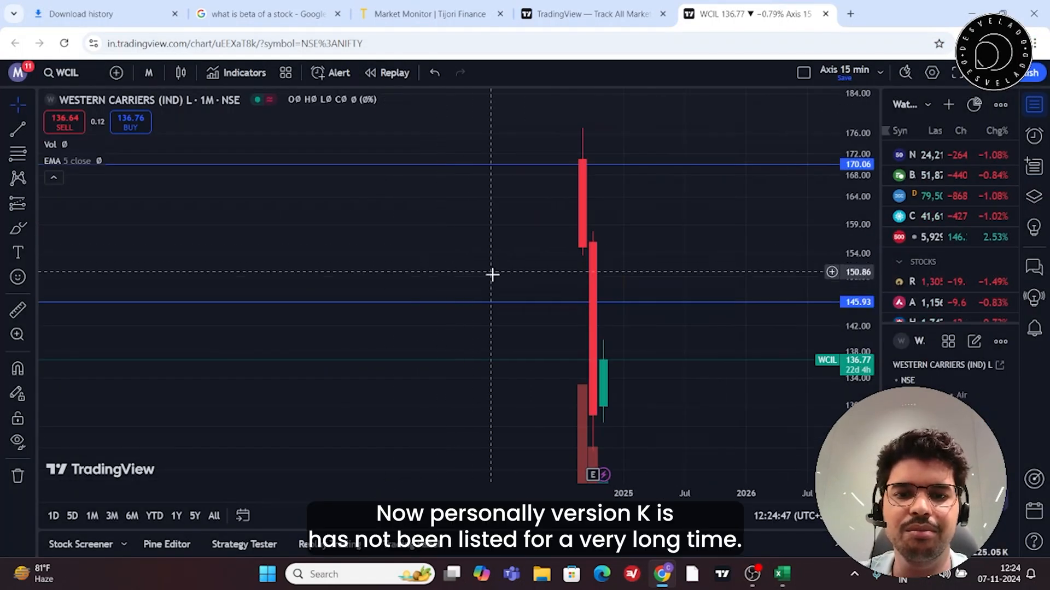
{"action": "left_click", "coordinate": [148, 73]}
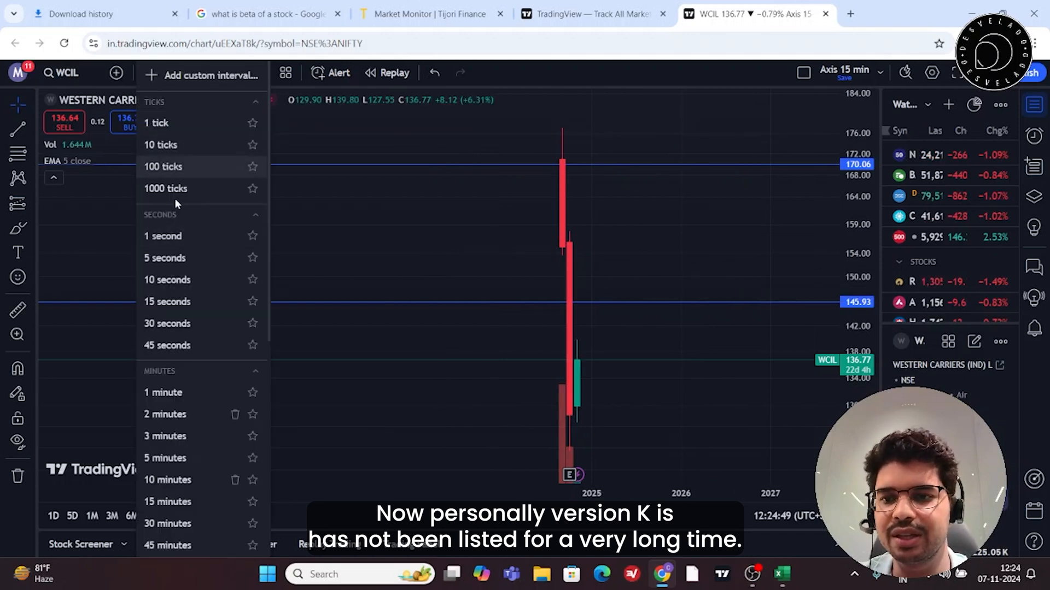
{"action": "scroll", "coordinate": [179, 436], "scroll_direction": "down", "scroll_amount": 5}
{"action": "left_click", "coordinate": [180, 435]}
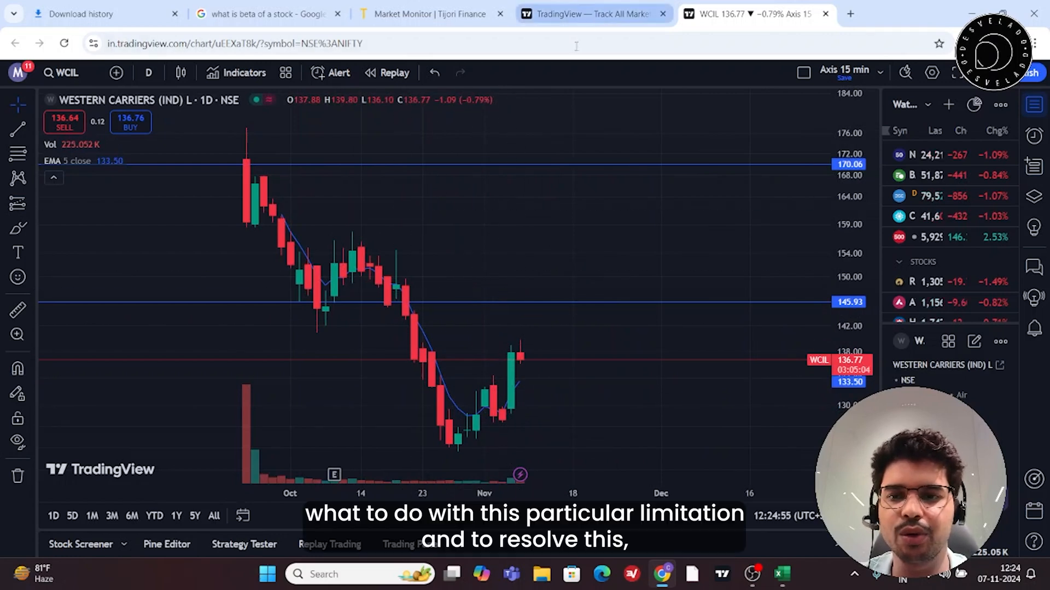
- Compare WCIL's daily price history in TradingView with the start of the index close data in the Excel workbook
{"action": "key", "text": "alt+Tab"}
{"action": "key", "text": "alt+Tab"}
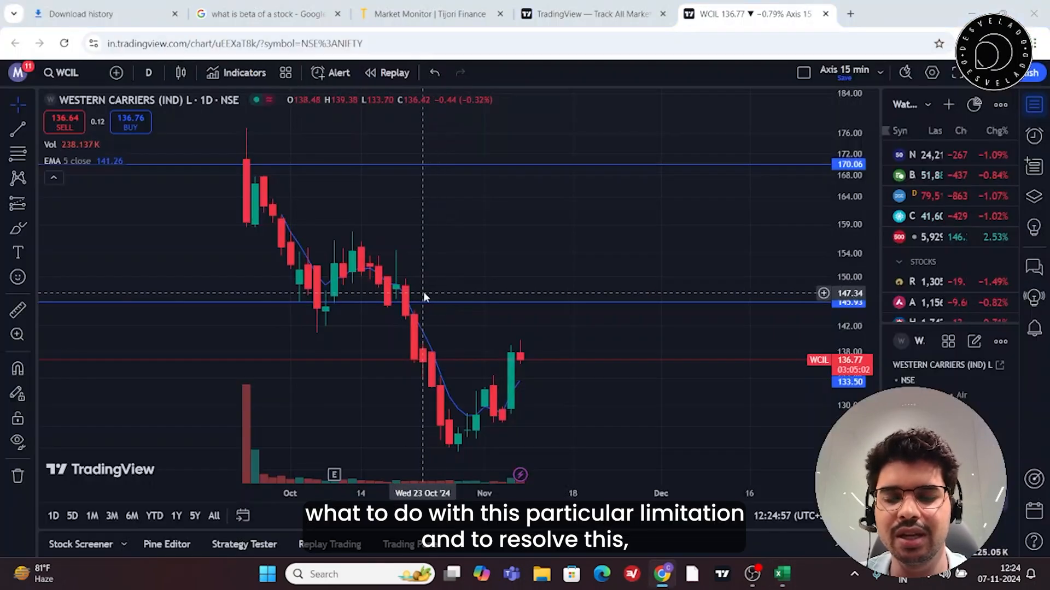
{"action": "key", "text": "alt+Tab"}
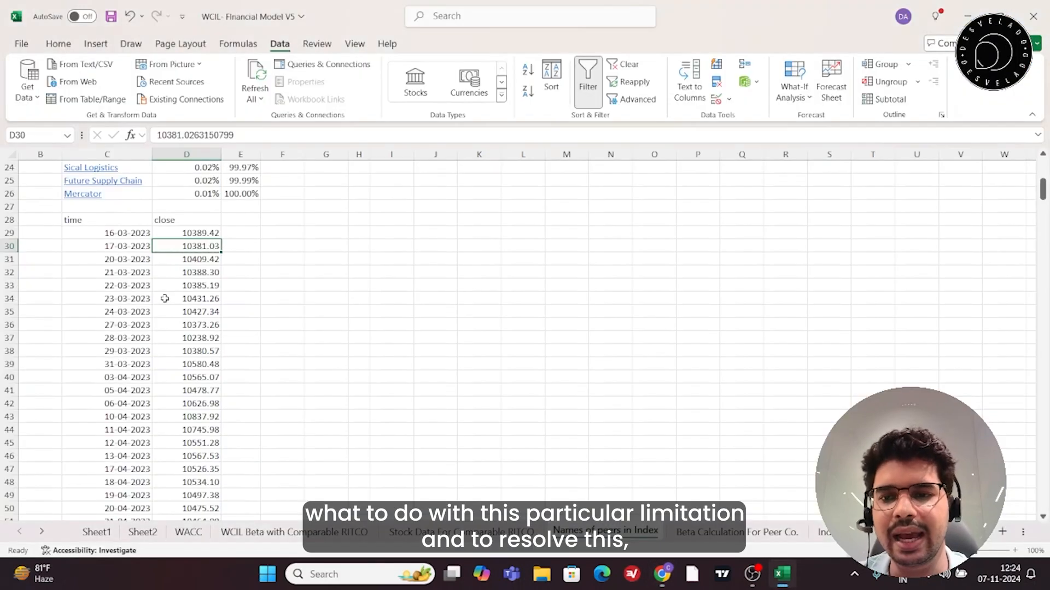
{"action": "left_click", "coordinate": [181, 232]}
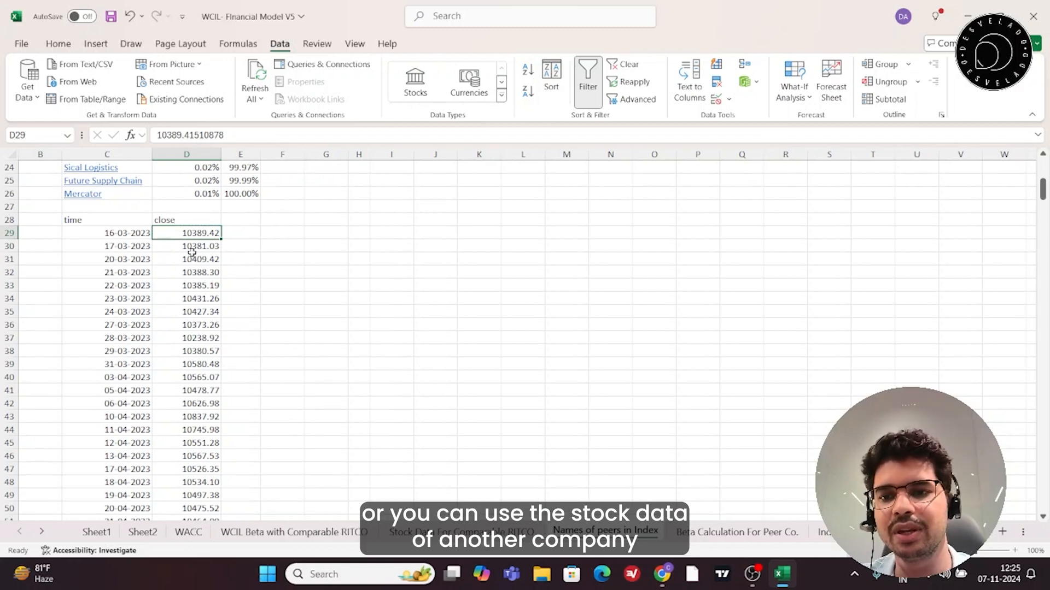
{"action": "key", "text": "alt+Tab"}
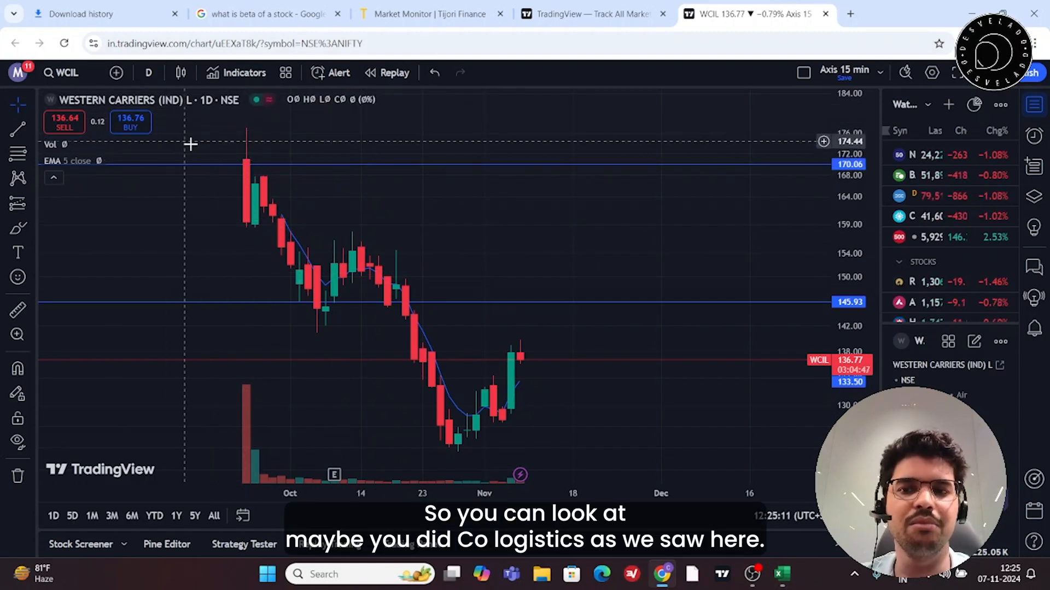
{"action": "key", "text": "alt+Tab"}
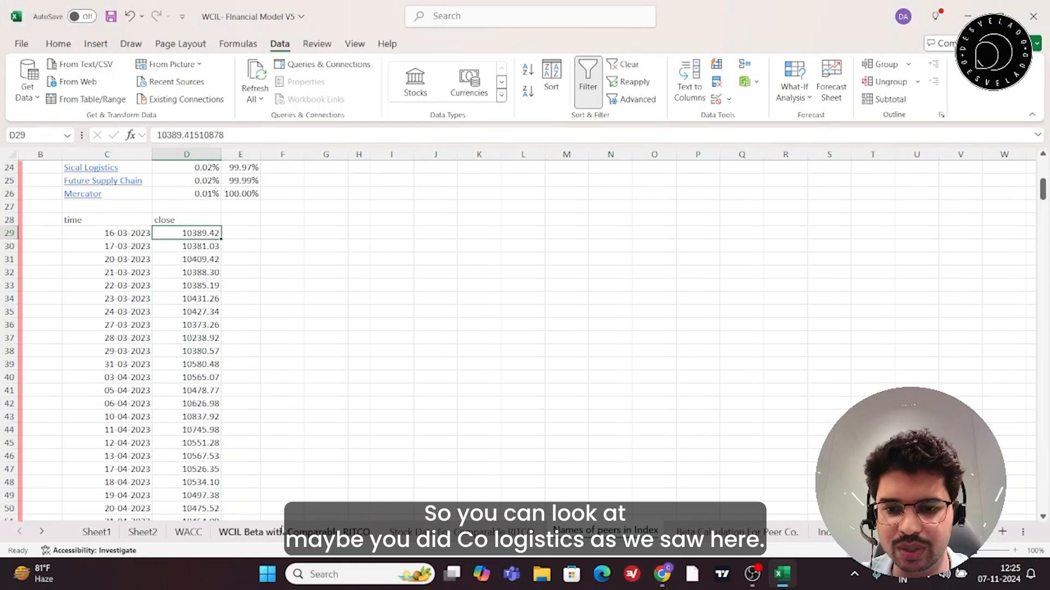
- Open the Stock Data For Comparable RITCO sheet and examine Ritco Logistics' time and close data
{"action": "left_click", "coordinate": [283, 530]}
{"action": "left_click", "coordinate": [416, 531]}
{"action": "double_click", "coordinate": [439, 528]}
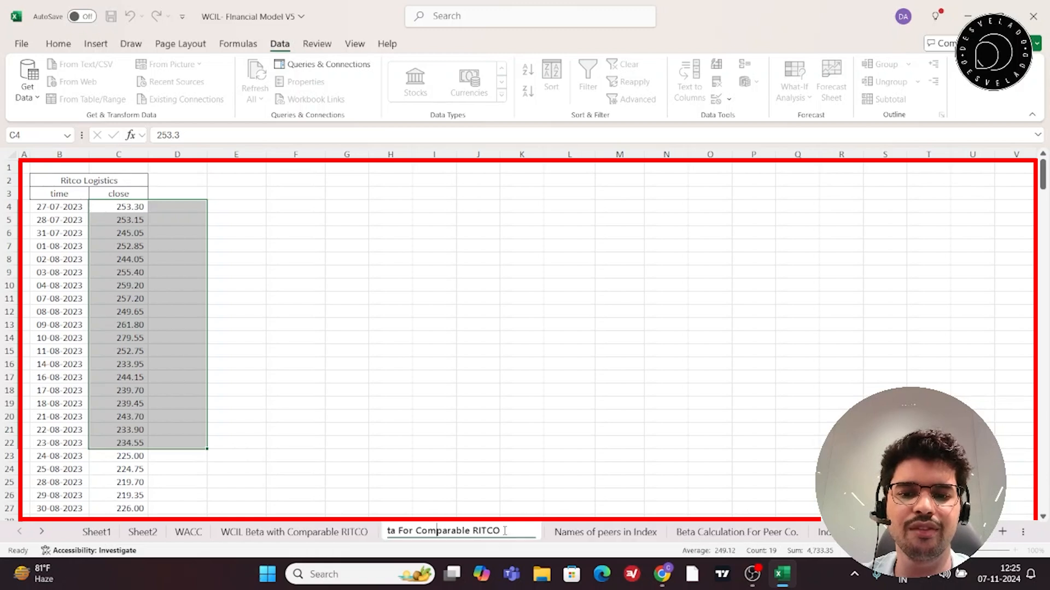
{"action": "left_click", "coordinate": [287, 405]}
{"action": "left_click_drag", "start_coordinate": [59, 180], "coordinate": [135, 378]}
{"action": "scroll", "coordinate": [140, 381], "scroll_direction": "down", "scroll_amount": 8}
{"action": "scroll", "coordinate": [139, 381], "scroll_direction": "down", "scroll_amount": 4}
{"action": "scroll", "coordinate": [139, 381], "scroll_direction": "up", "scroll_amount": 11}
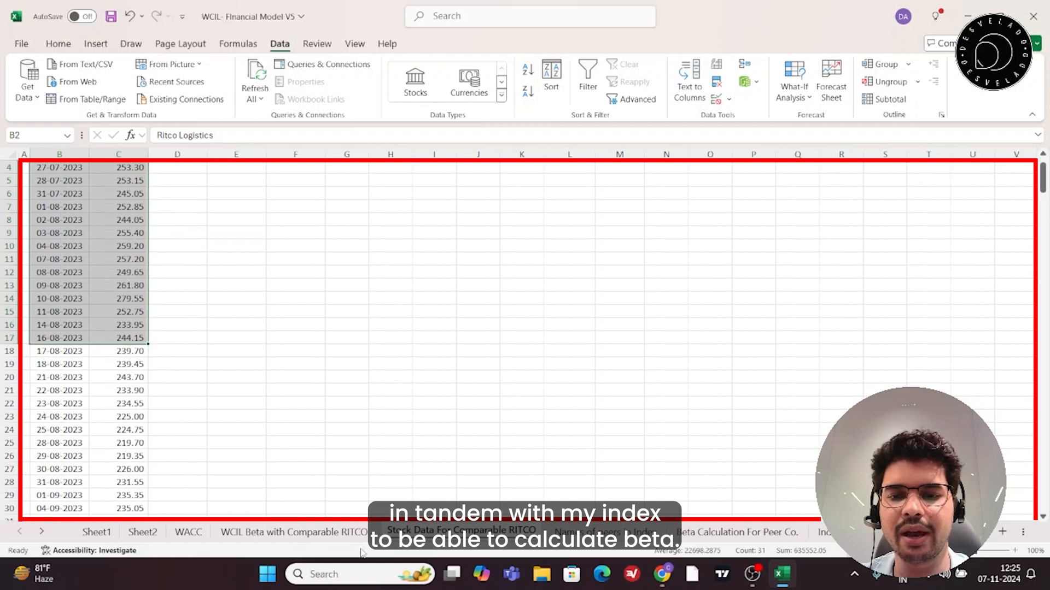
- Compare the index data on the Names of peers in Index sheet with the Ritco Logistics dates and closing prices
{"action": "key", "text": "ctrl+Page_Down"}
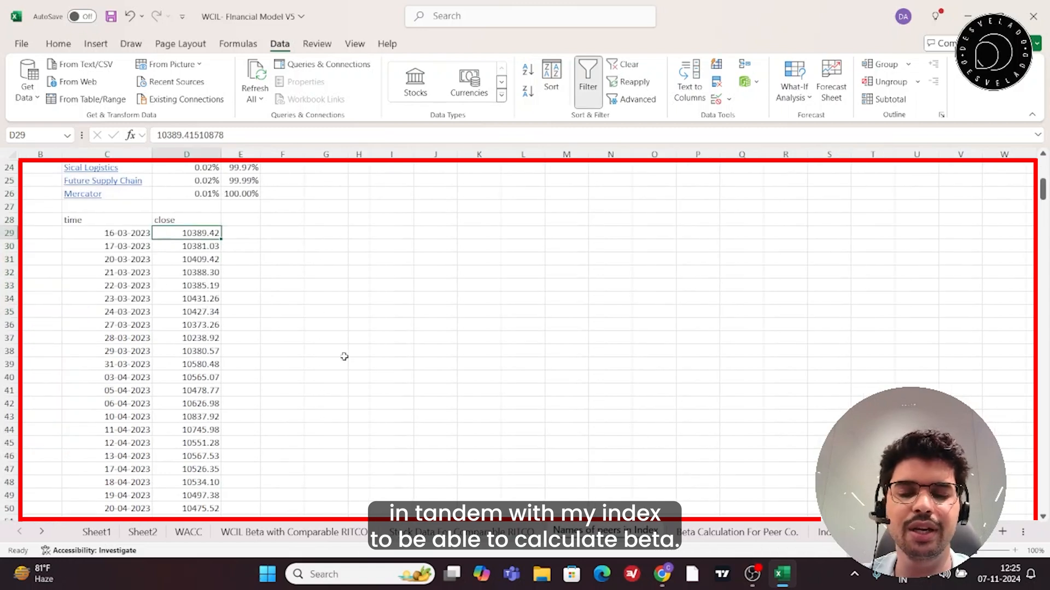
{"action": "key", "text": "ctrl+Page_Up"}
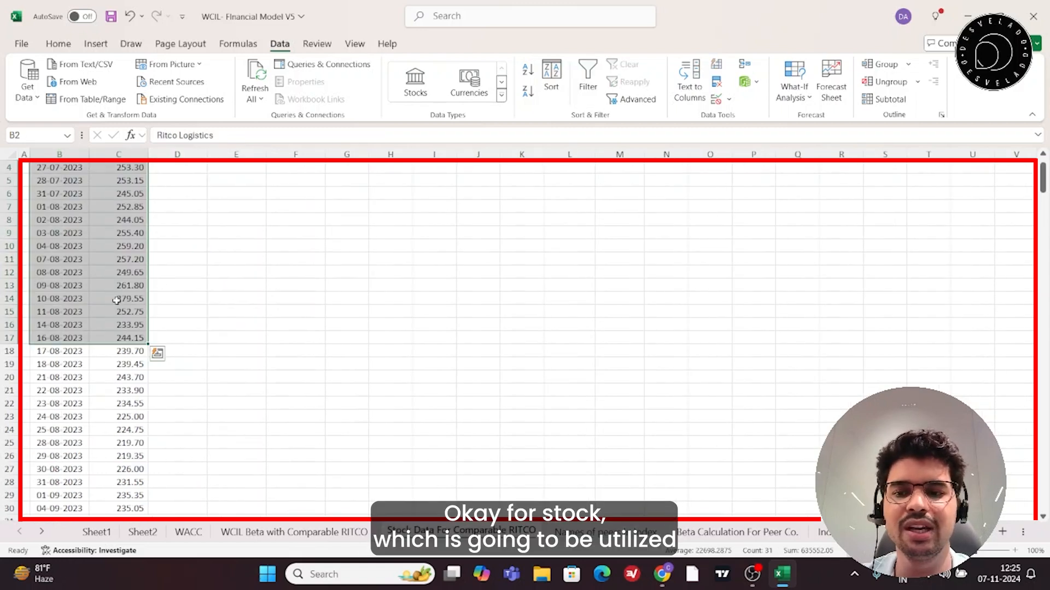
{"action": "left_click", "coordinate": [109, 299]}
{"action": "scroll", "coordinate": [126, 356], "scroll_direction": "up", "scroll_amount": 1}
{"action": "left_click_drag", "start_coordinate": [57, 183], "coordinate": [141, 409]}
{"action": "left_click", "coordinate": [192, 376]}
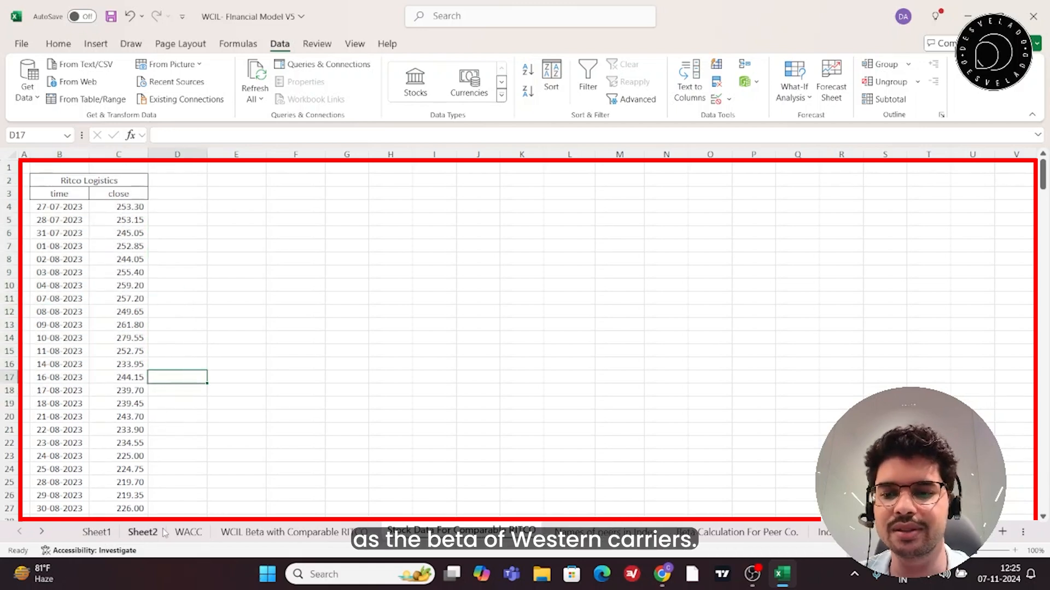
- Review the beta topics on Sheet1 about unavailable beta or stock data and the need to adjust the beta
{"action": "left_click", "coordinate": [97, 530]}
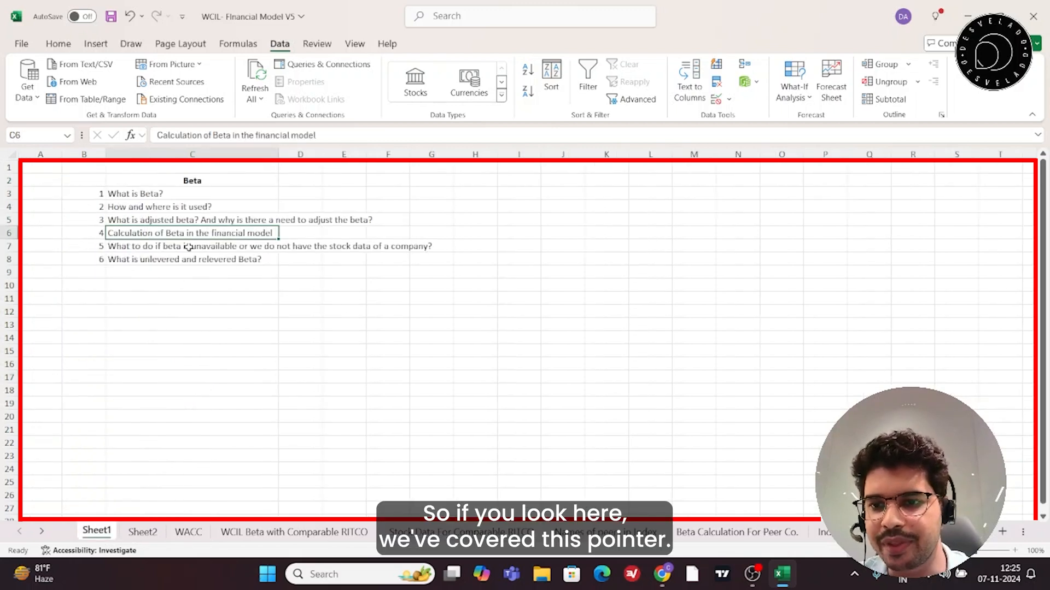
{"action": "left_click_drag", "start_coordinate": [141, 247], "coordinate": [399, 247]}
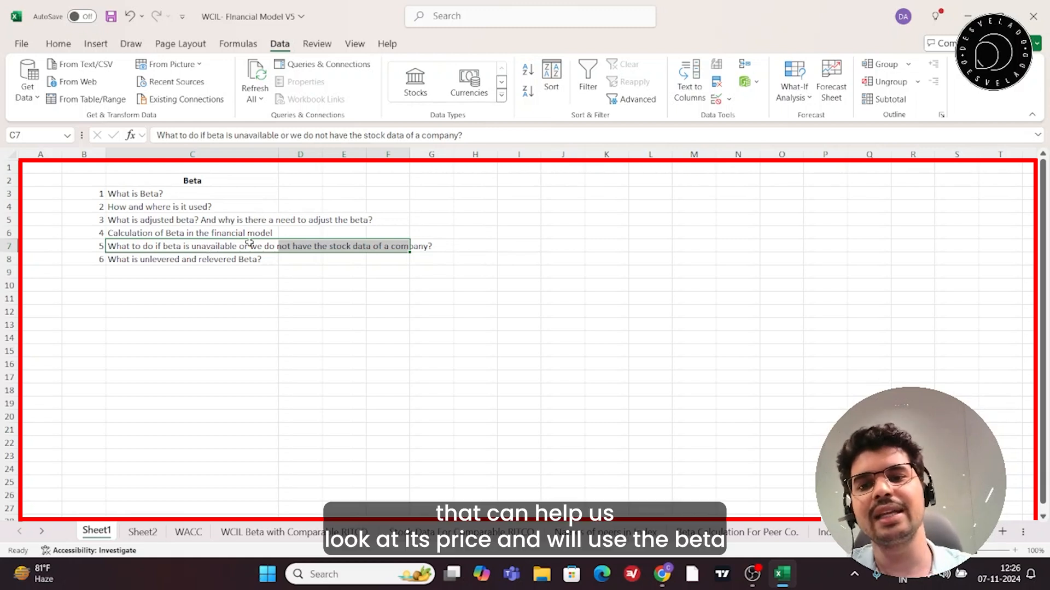
{"action": "left_click", "coordinate": [359, 221]}
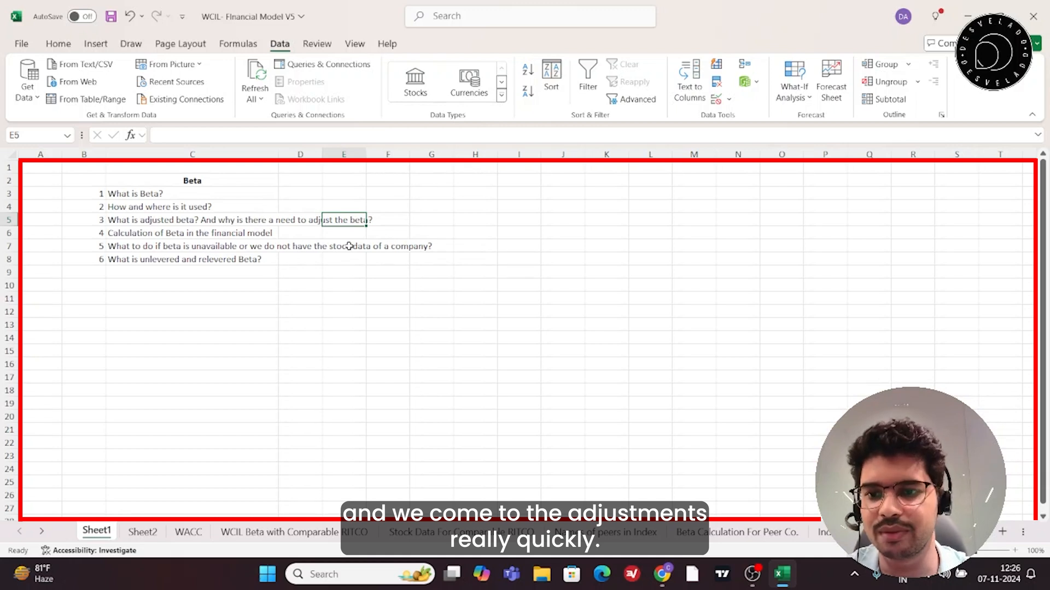
{"action": "left_click", "coordinate": [137, 223]}
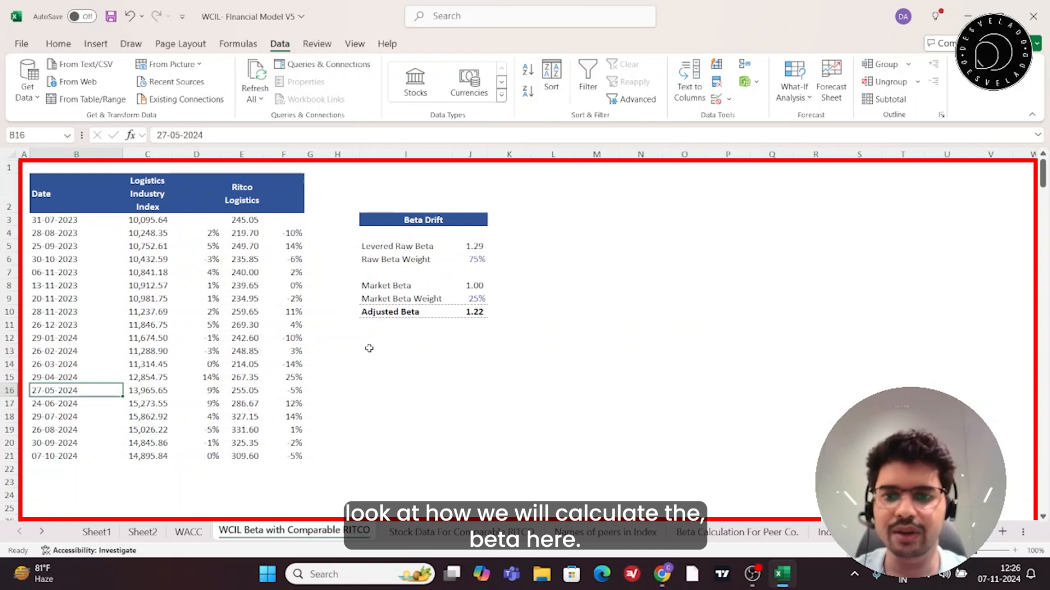
- On the WCIL Beta with Comparable RITCO sheet, examine the Logistics Industry Index and Ritco Logistics prices and the first index return formula
{"action": "scroll", "coordinate": [182, 407], "scroll_direction": "down", "scroll_amount": 2}
{"action": "scroll", "coordinate": [182, 410], "scroll_direction": "up", "scroll_amount": 2}
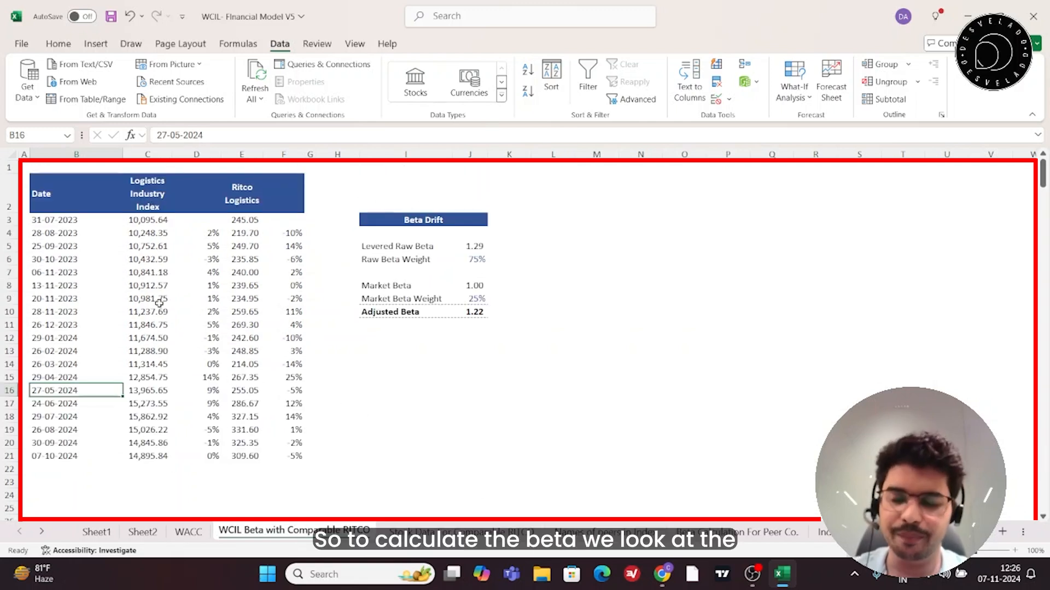
{"action": "left_click", "coordinate": [144, 231]}
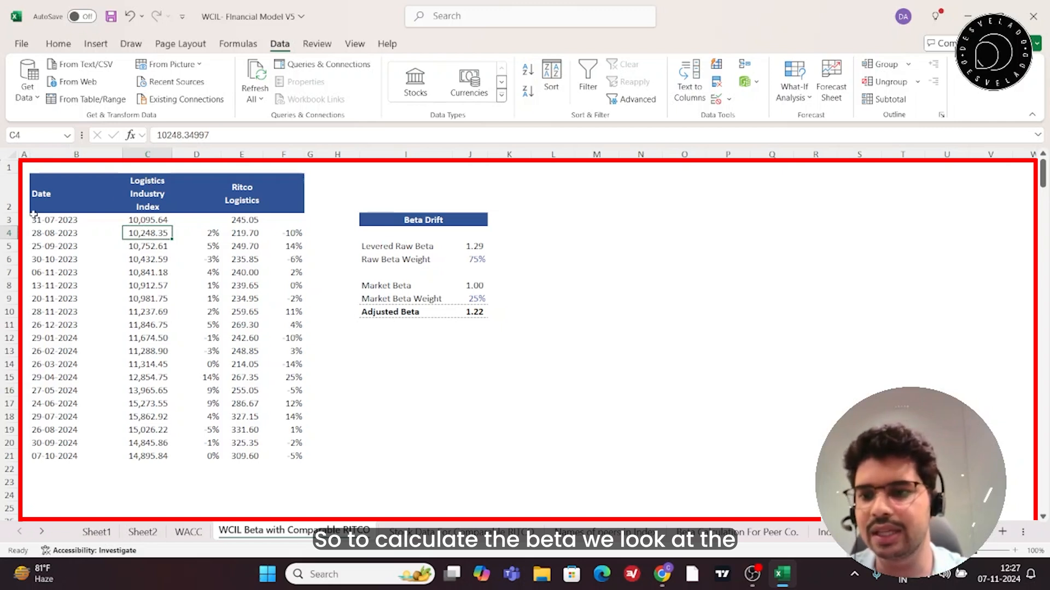
{"action": "left_click", "coordinate": [149, 209]}
{"action": "left_click_drag", "start_coordinate": [149, 209], "coordinate": [107, 457]}
{"action": "left_click_drag", "start_coordinate": [253, 192], "coordinate": [244, 458]}
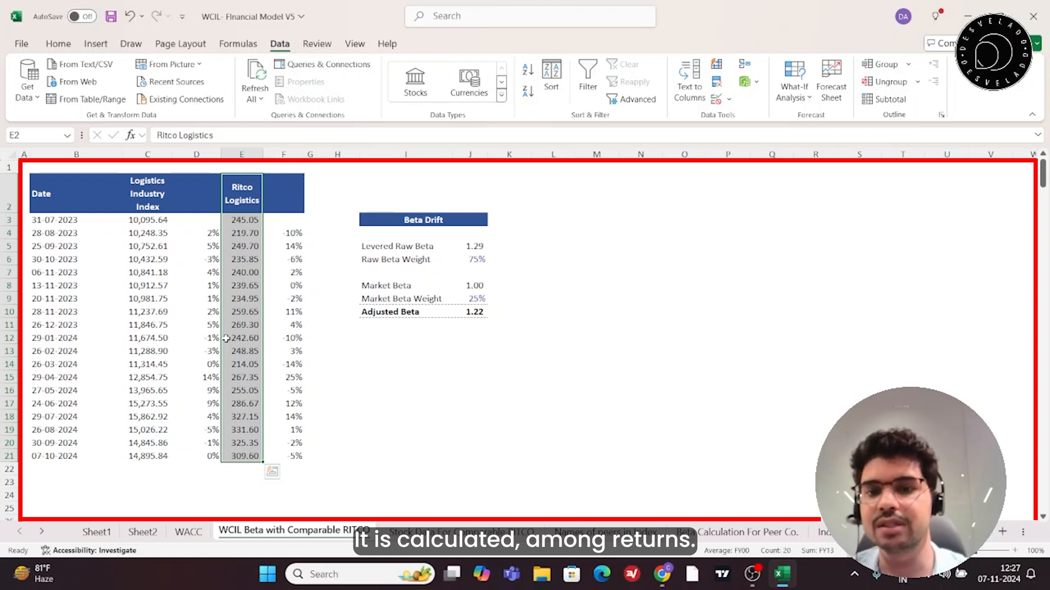
{"action": "left_click", "coordinate": [206, 229]}
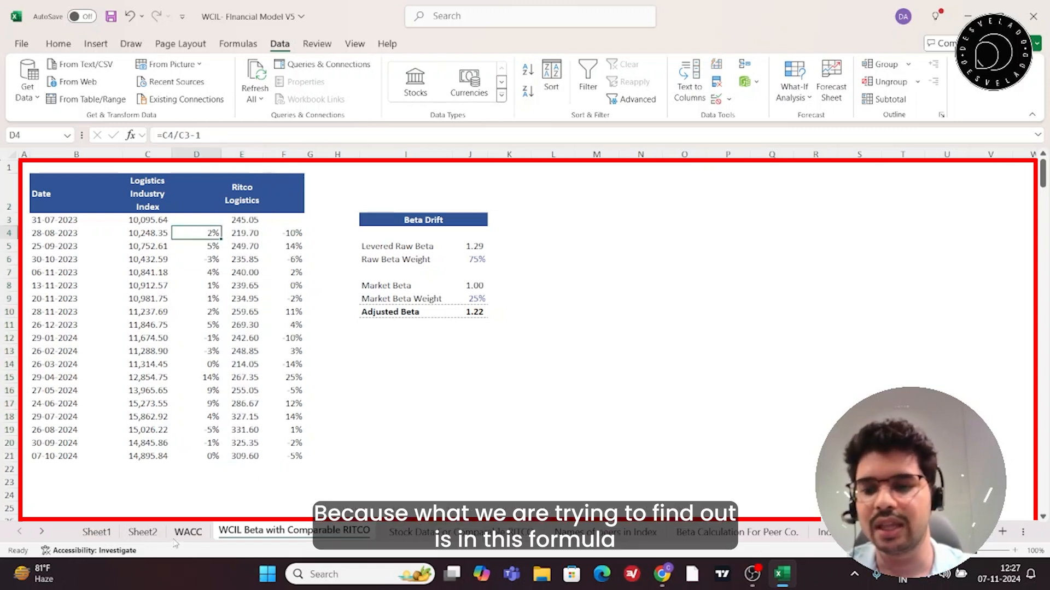
- Examine the market premium and beta terms of the CAPM formula on the WACC sheet and return to the WCIL Beta with Comparable RITCO sheet
{"action": "left_click", "coordinate": [188, 531]}
{"action": "scroll", "coordinate": [635, 281], "scroll_direction": "up", "scroll_amount": 2}
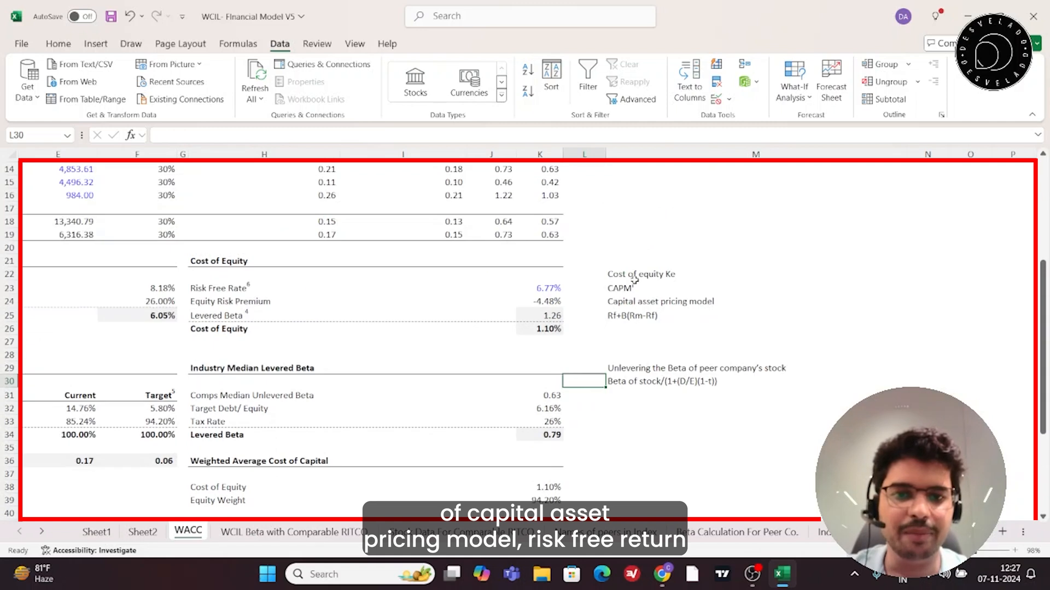
{"action": "left_click", "coordinate": [620, 313]}
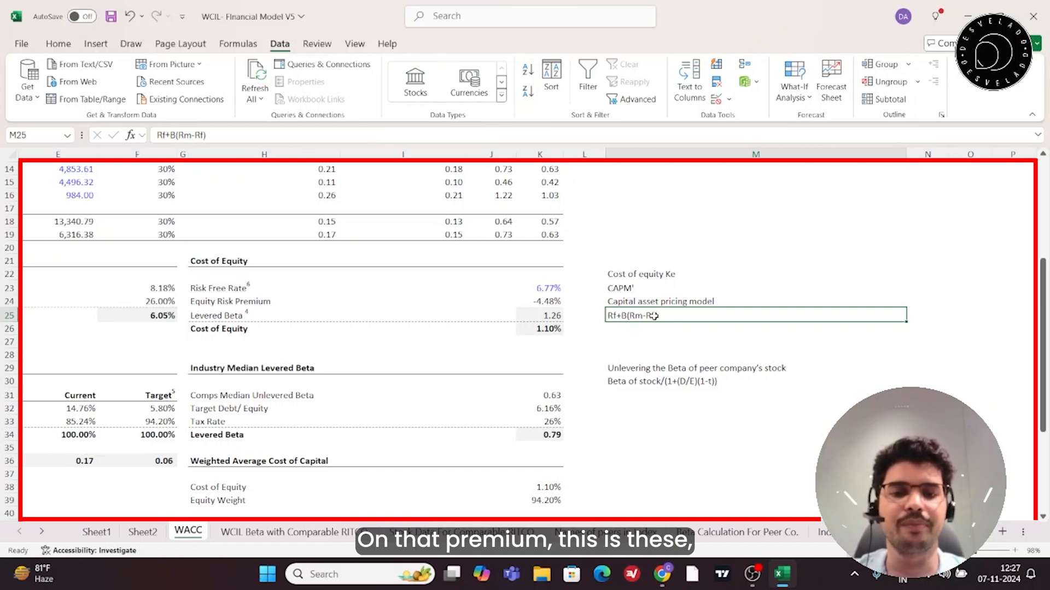
{"action": "double_click", "coordinate": [635, 316]}
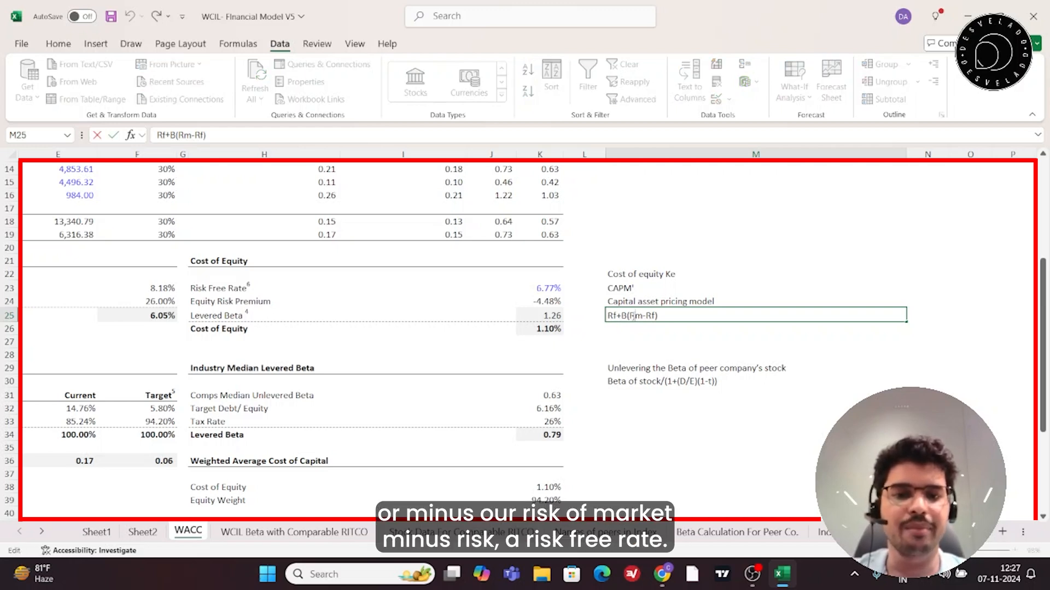
{"action": "left_click_drag", "start_coordinate": [629, 316], "coordinate": [655, 318]}
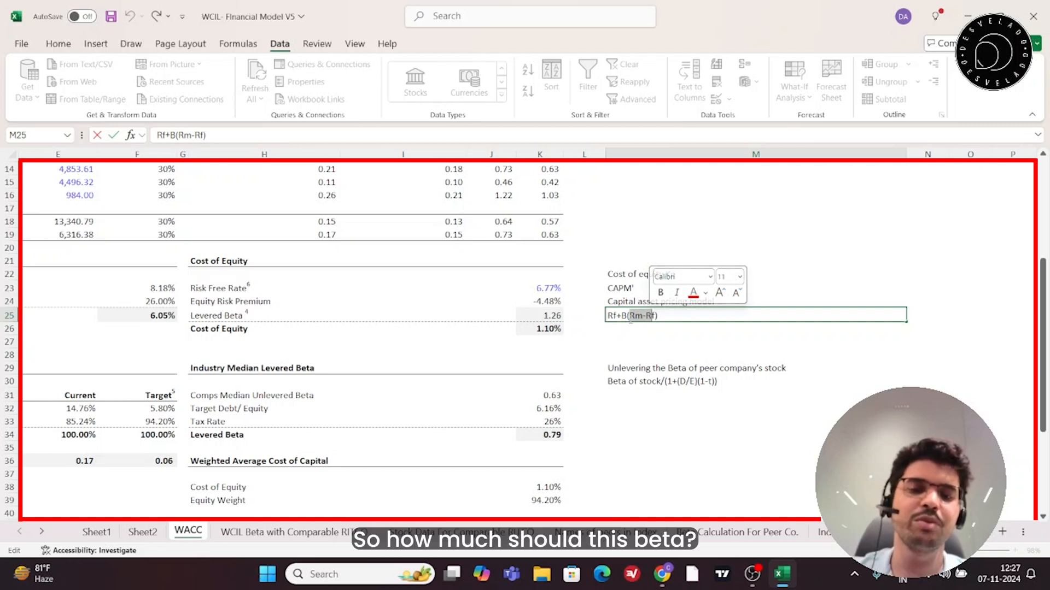
{"action": "double_click", "coordinate": [623, 316]}
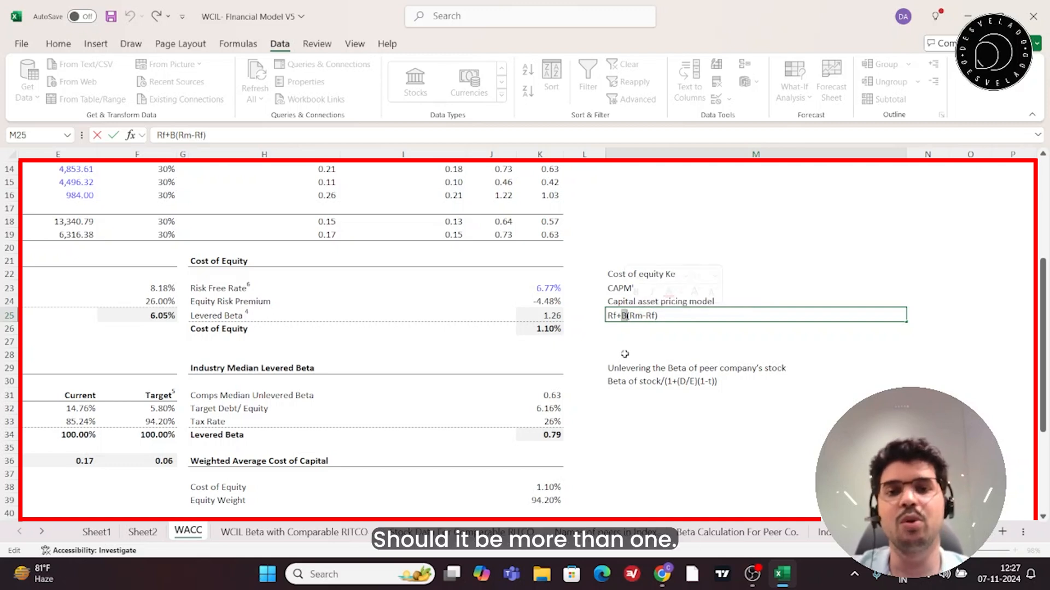
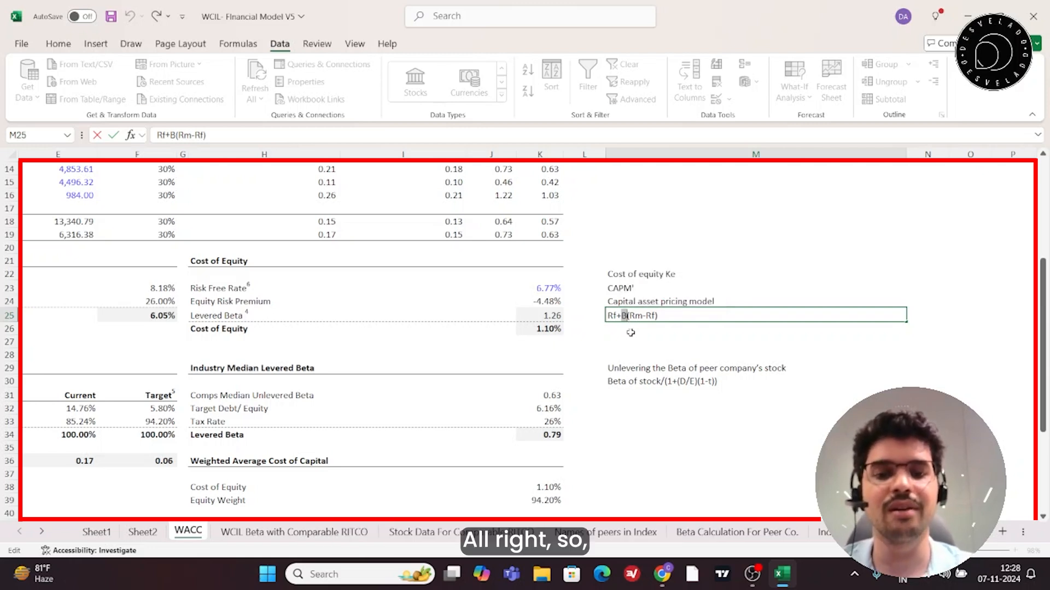
{"action": "key", "text": "Return"}
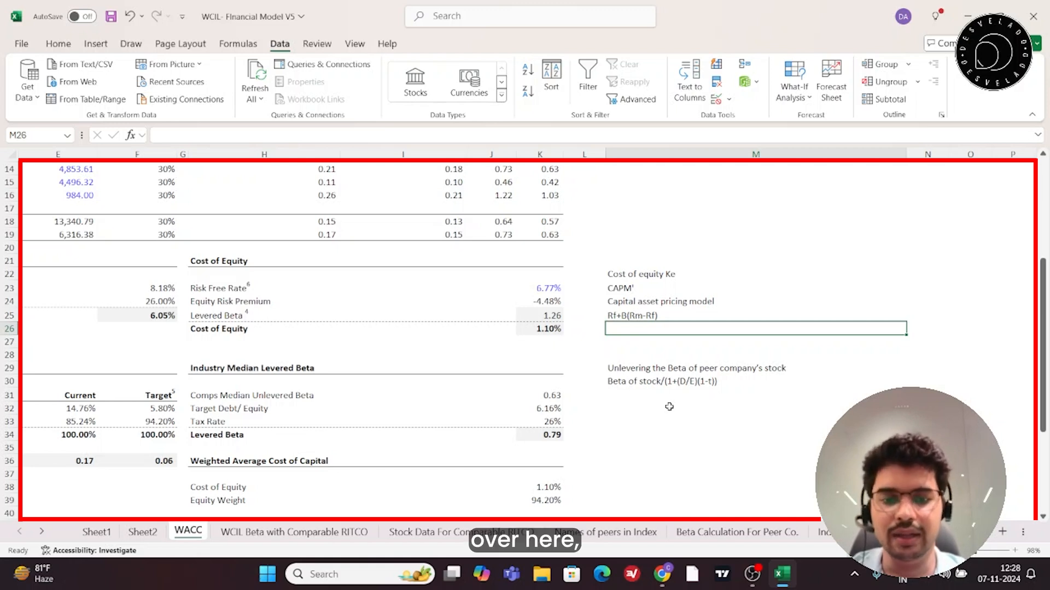
{"action": "scroll", "coordinate": [320, 467], "scroll_direction": "down", "scroll_amount": 4}
{"action": "left_click", "coordinate": [273, 532]}
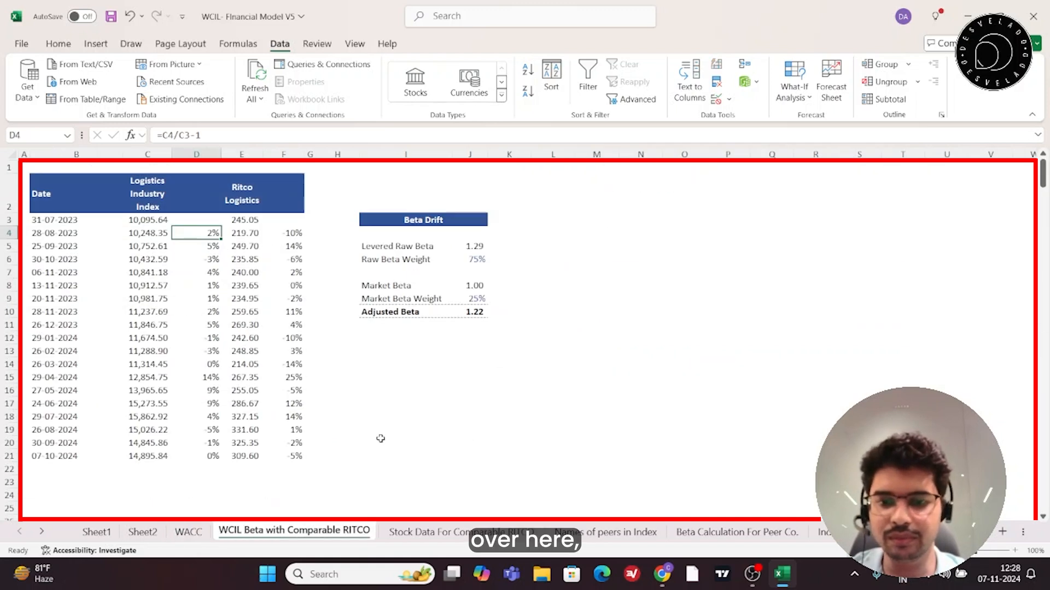
- Examine the Logistics Industry Index and Ritco Logistics values and the index return formulas on the WCIL Beta with Comparable RITCO sheet
{"action": "left_click", "coordinate": [417, 531]}
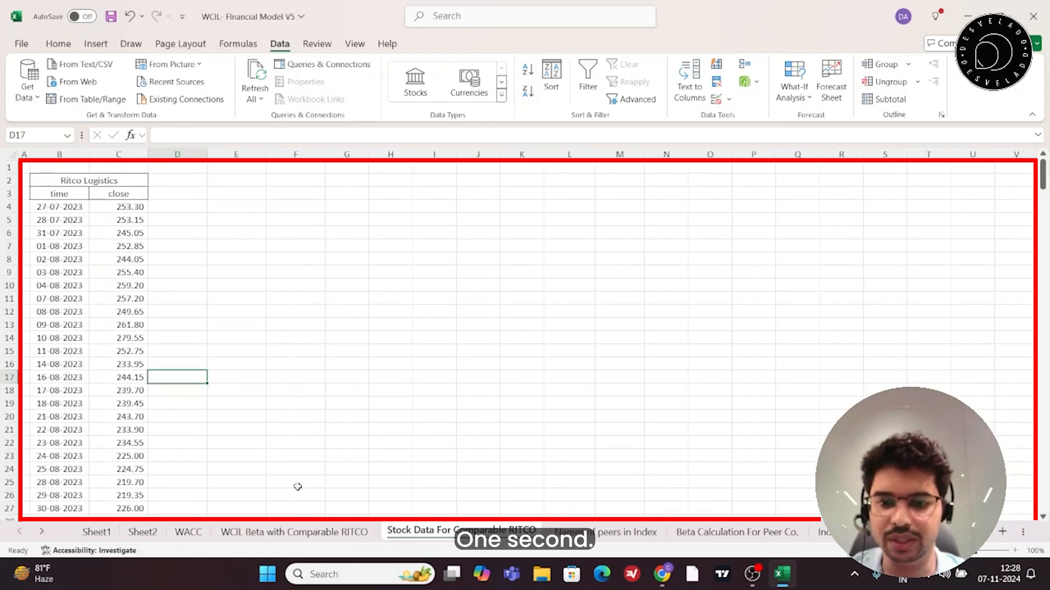
{"action": "left_click", "coordinate": [265, 533]}
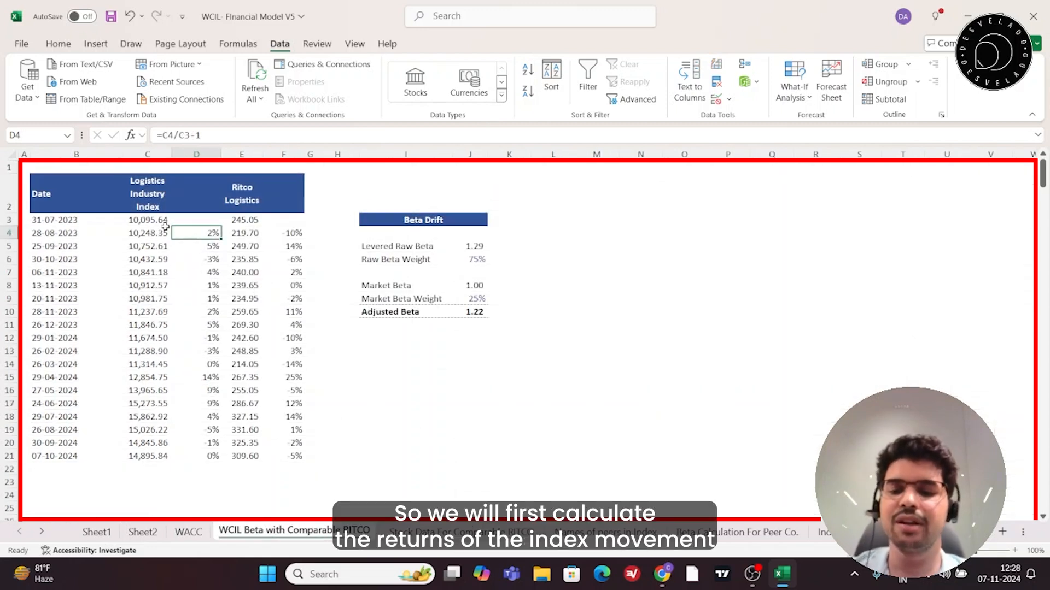
{"action": "left_click_drag", "start_coordinate": [148, 213], "coordinate": [148, 458]}
{"action": "left_click_drag", "start_coordinate": [245, 202], "coordinate": [245, 458]}
{"action": "double_click", "coordinate": [188, 234]}
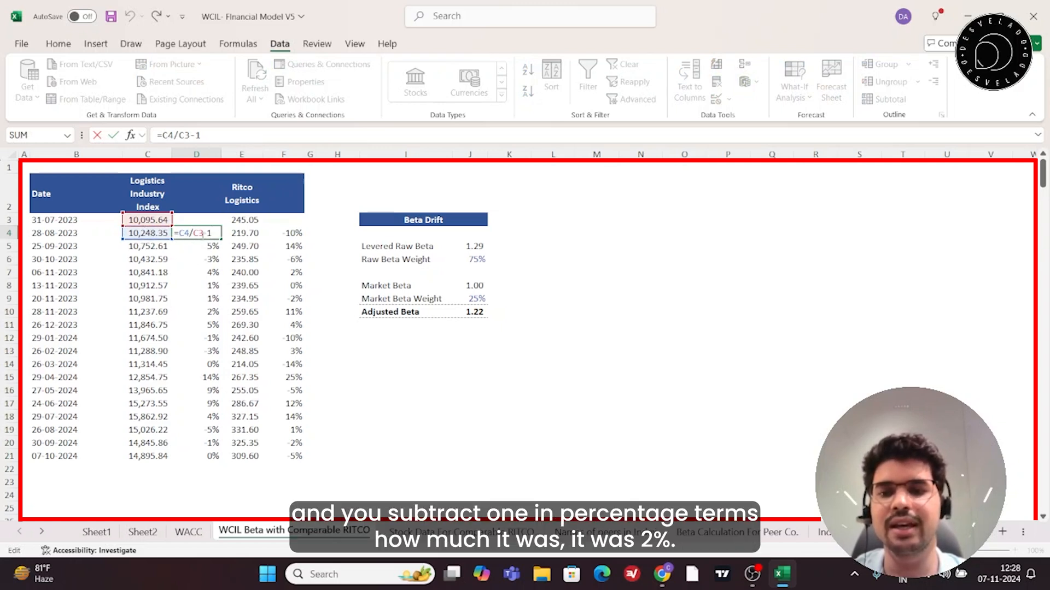
{"action": "left_click", "coordinate": [212, 259]}
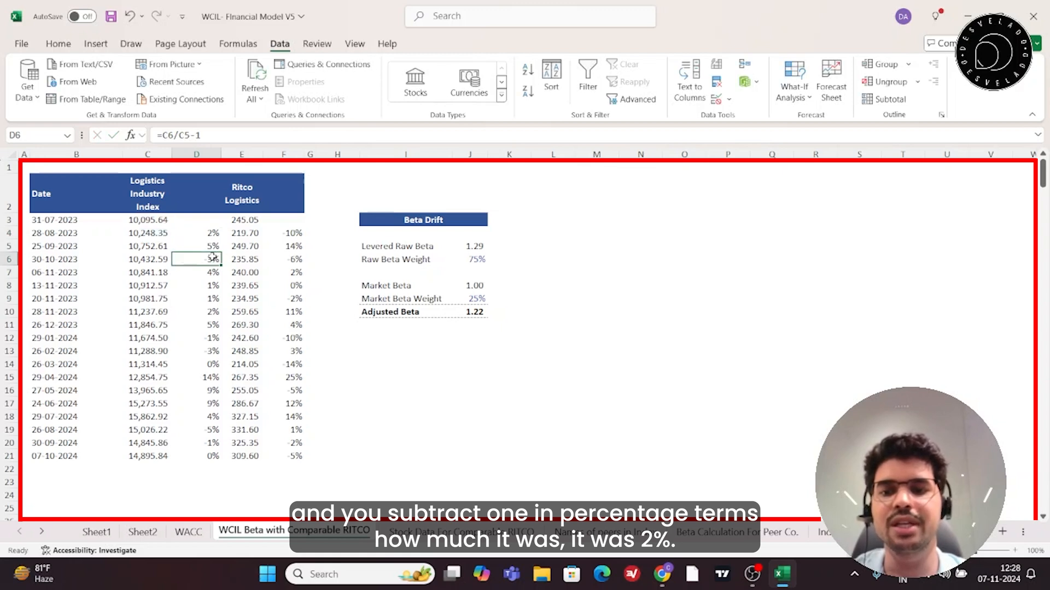
{"action": "left_click", "coordinate": [213, 242]}
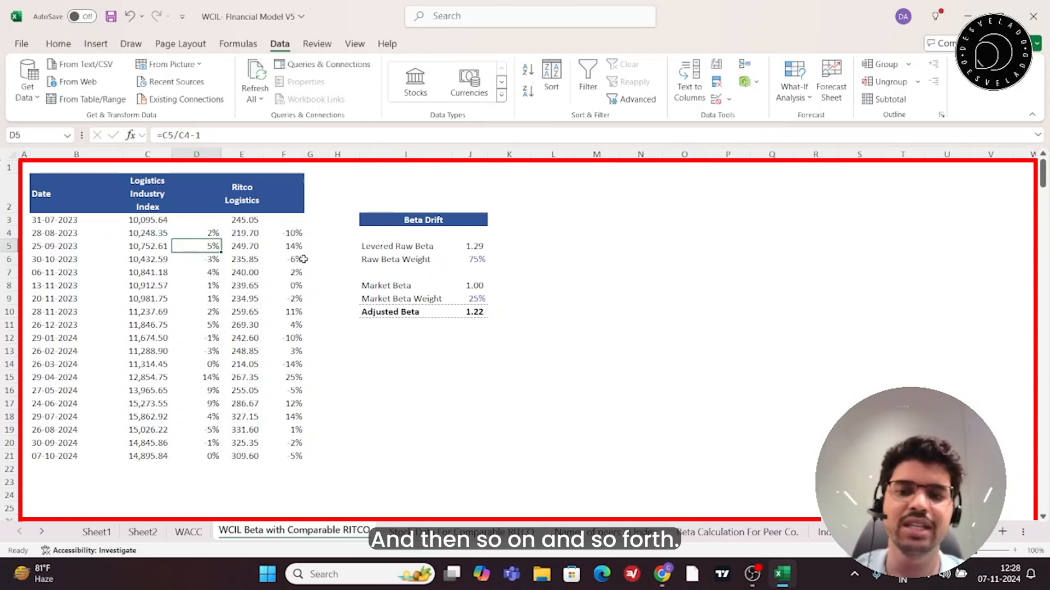
- Inspect the formula behind the first Ritco Logistics stock return in F4
{"action": "double_click", "coordinate": [293, 239]}
{"action": "double_click", "coordinate": [293, 239]}
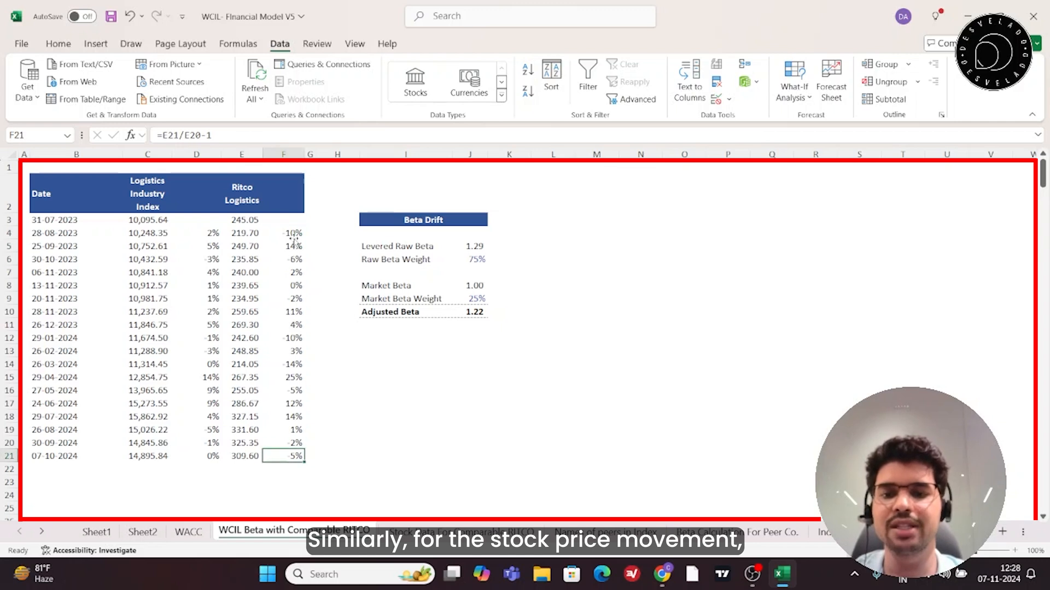
{"action": "double_click", "coordinate": [293, 235]}
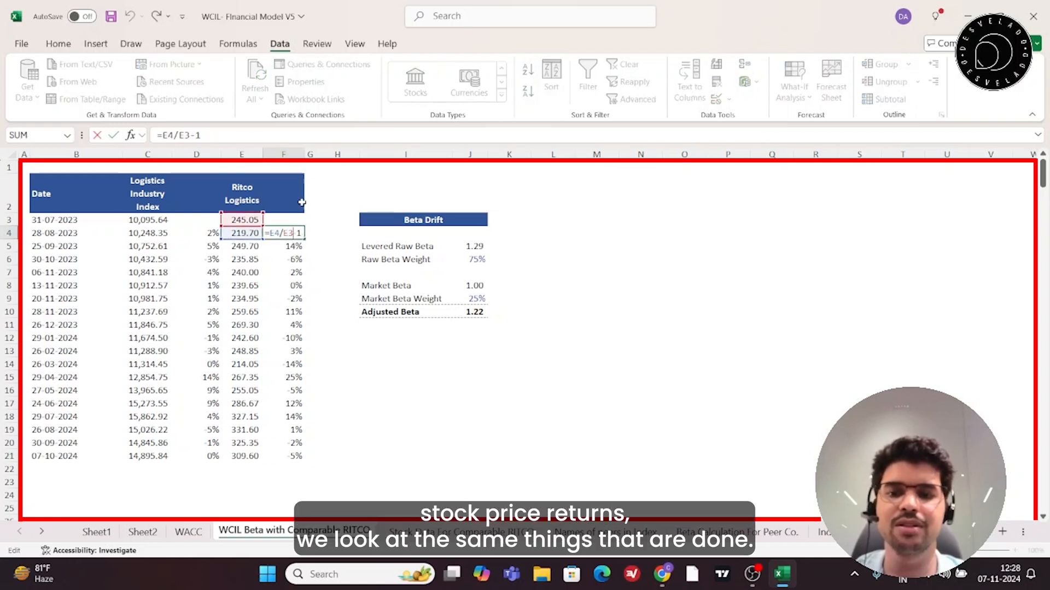
{"action": "left_click", "coordinate": [395, 387]}
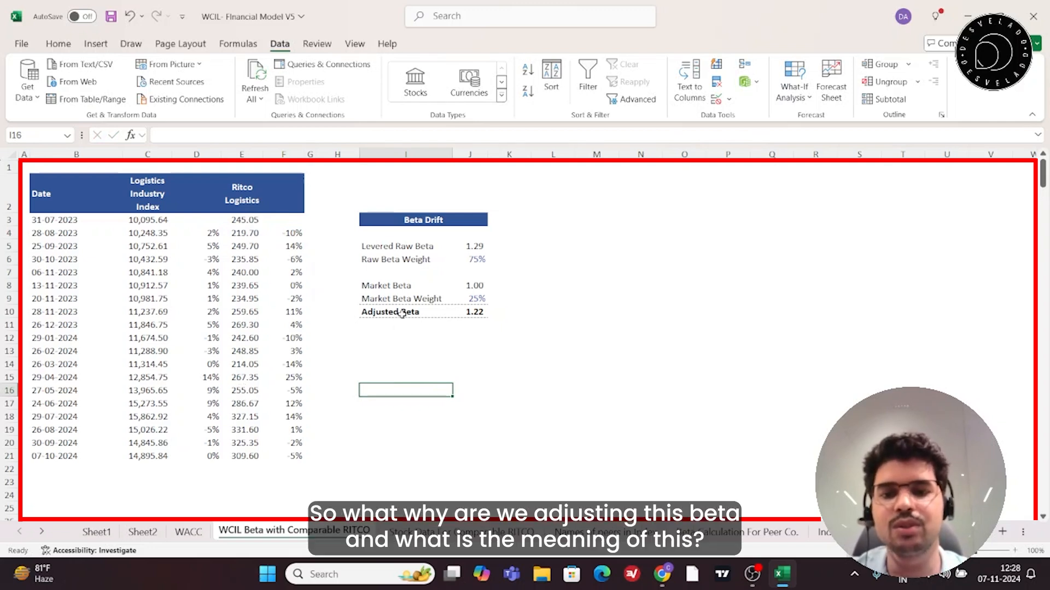
- Examine the Adjusted Beta row and the Logistics Industry Index values that the market beta refers to
{"action": "left_click_drag", "start_coordinate": [367, 313], "coordinate": [517, 313]}
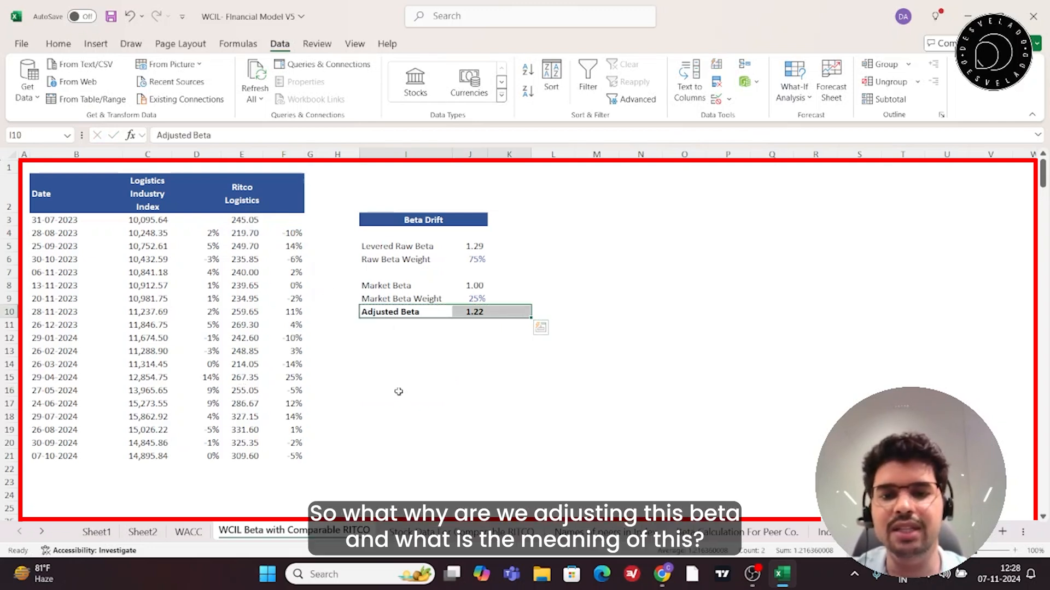
{"action": "left_click", "coordinate": [372, 336]}
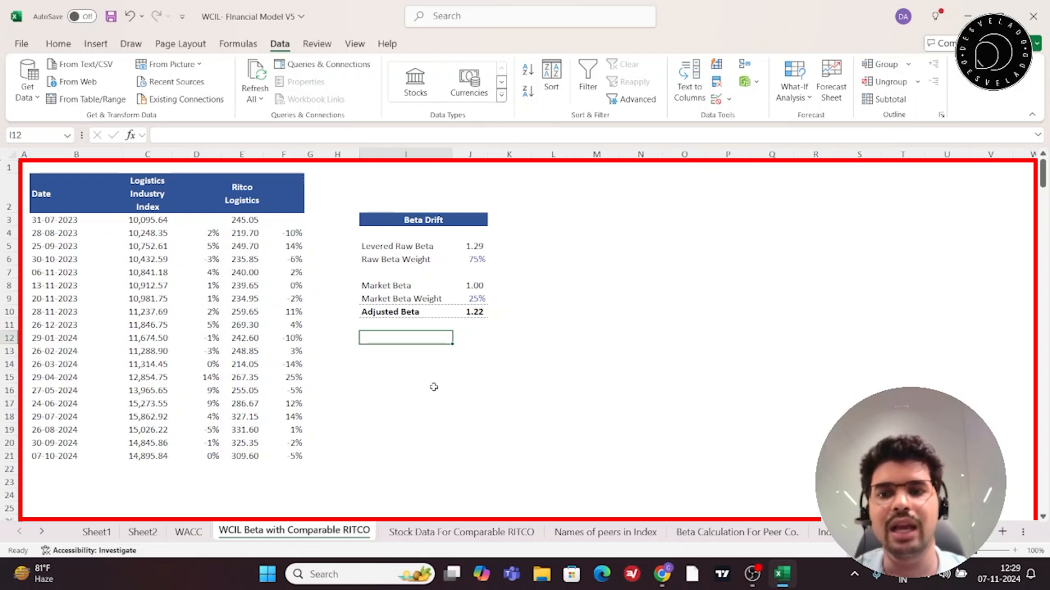
{"action": "left_click_drag", "start_coordinate": [147, 183], "coordinate": [129, 454]}
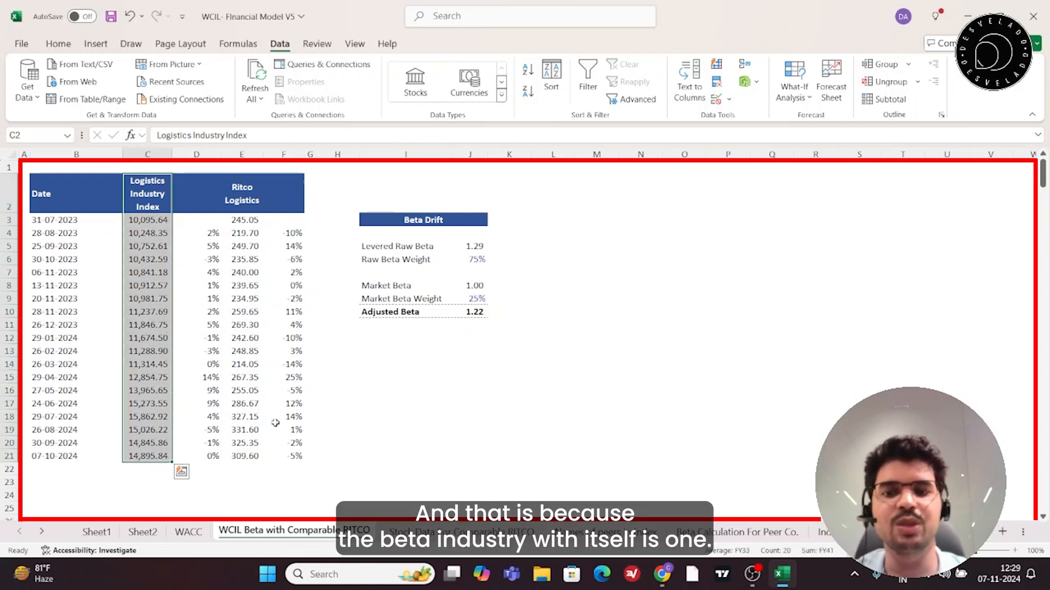
{"action": "left_click", "coordinate": [156, 219]}
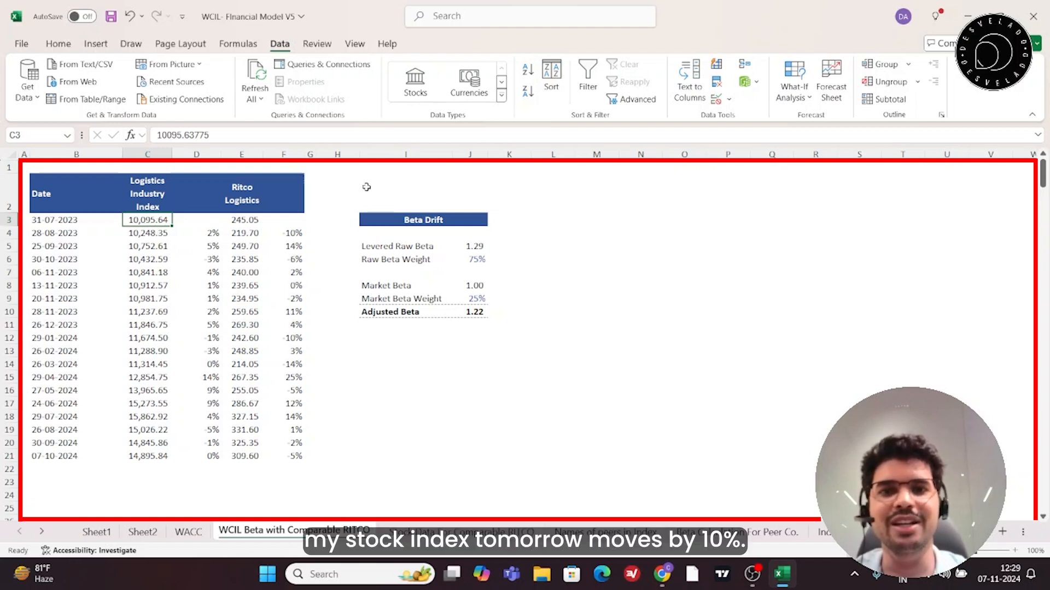
{"action": "left_click_drag", "start_coordinate": [141, 210], "coordinate": [140, 235]}
{"action": "left_click", "coordinate": [148, 221]}
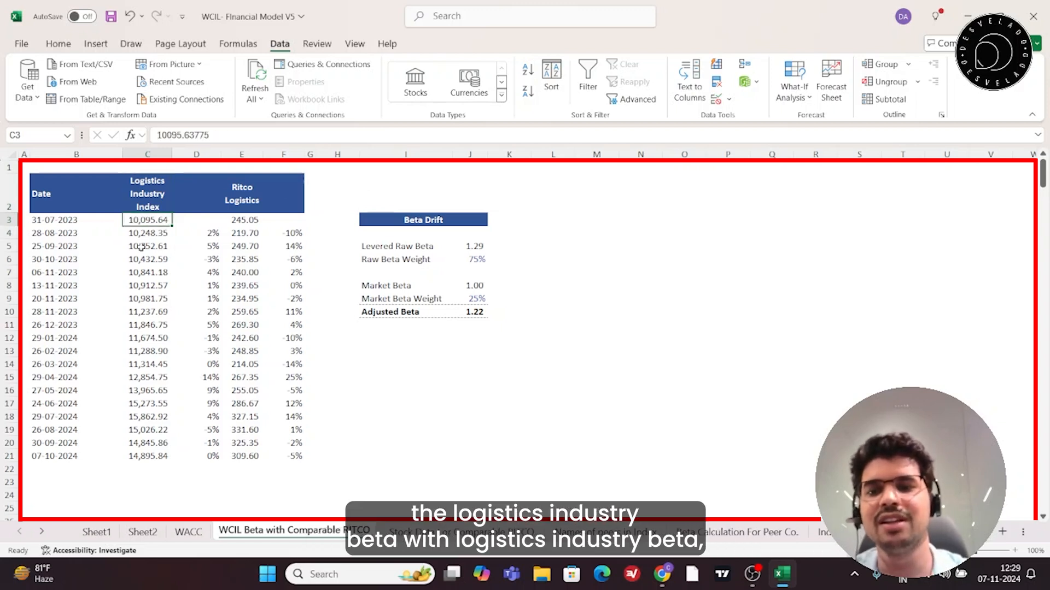
{"action": "left_click", "coordinate": [12, 392]}
{"action": "left_click_drag", "start_coordinate": [146, 194], "coordinate": [147, 286]}
{"action": "left_click", "coordinate": [147, 221]}
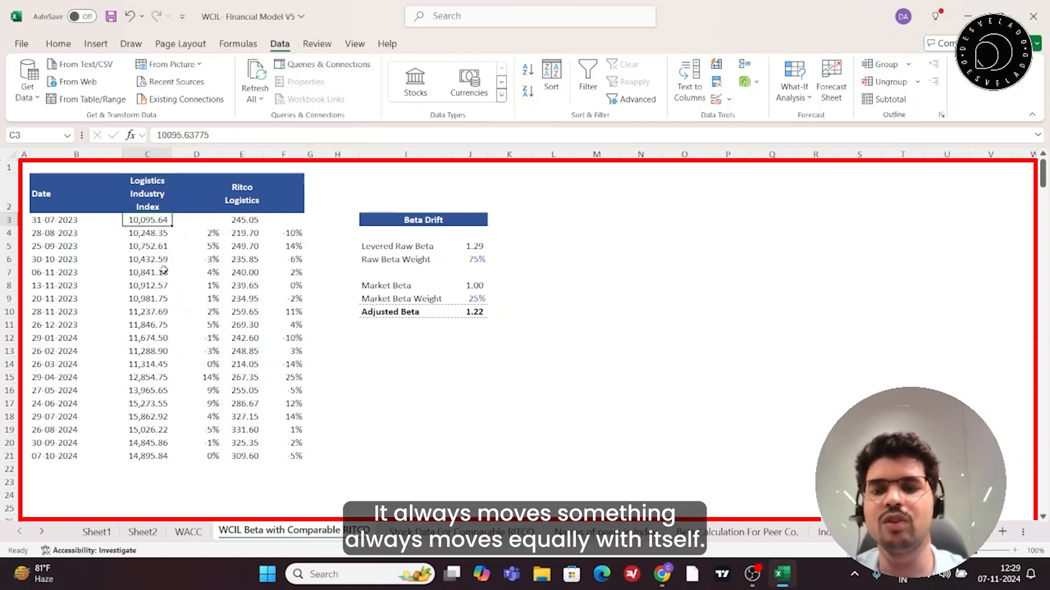
{"action": "left_click_drag", "start_coordinate": [134, 220], "coordinate": [147, 364]}
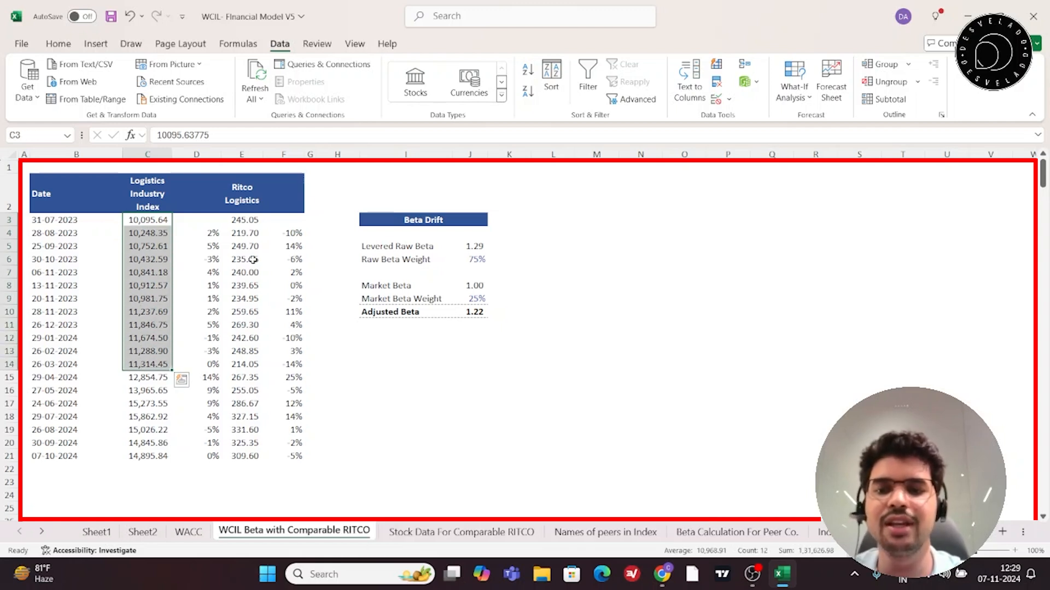
{"action": "left_click", "coordinate": [160, 223]}
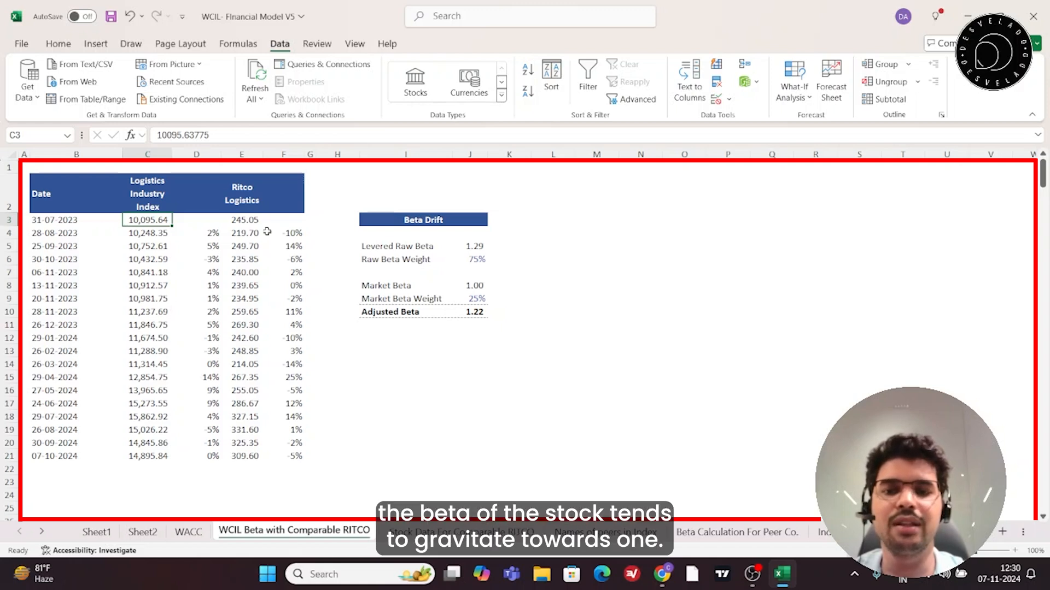
- Review the Ritco Logistics prices alongside the raw beta, market beta and adjusted beta entries of the Beta Drift table
{"action": "left_click_drag", "start_coordinate": [230, 219], "coordinate": [230, 456]}
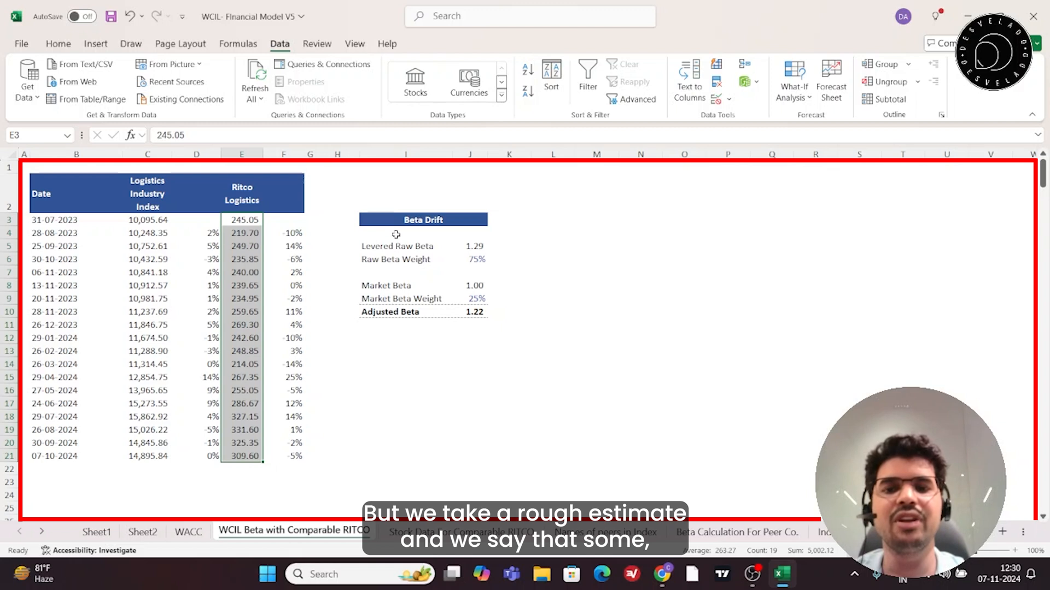
{"action": "left_click_drag", "start_coordinate": [393, 223], "coordinate": [460, 273]}
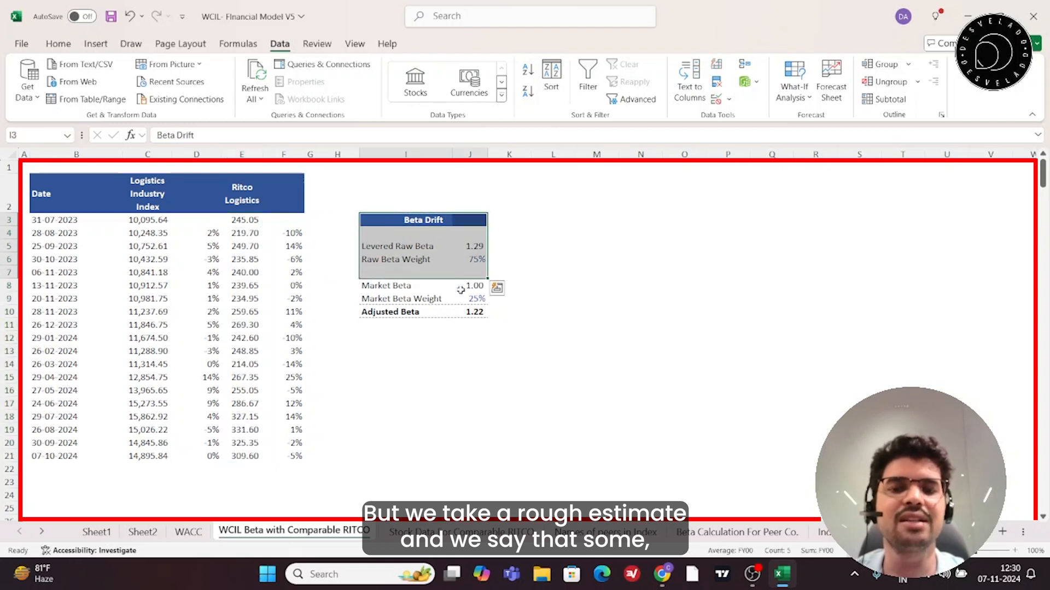
{"action": "left_click", "coordinate": [545, 269]}
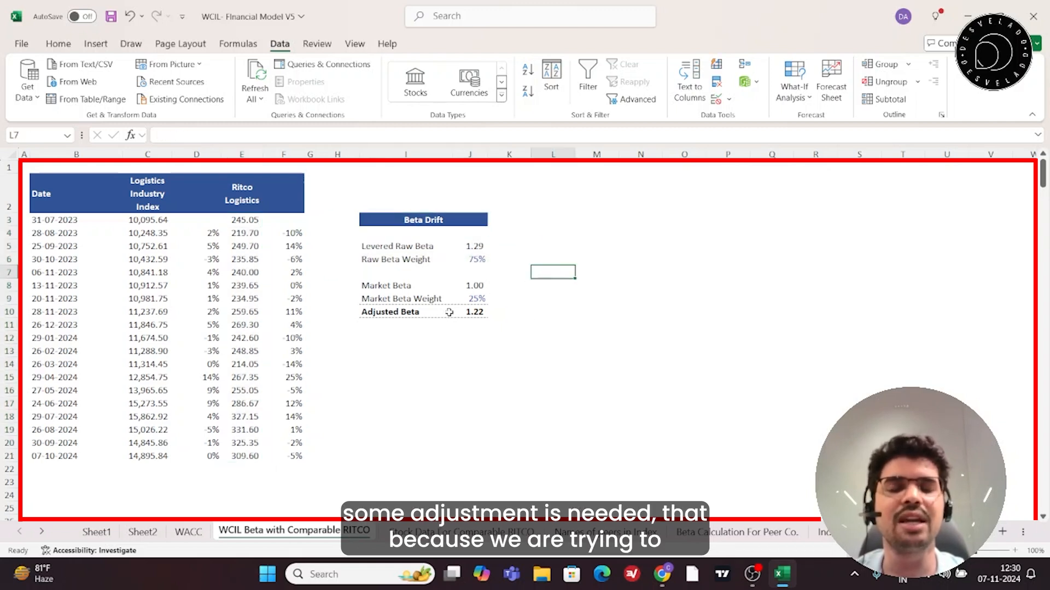
{"action": "left_click_drag", "start_coordinate": [370, 221], "coordinate": [460, 315]}
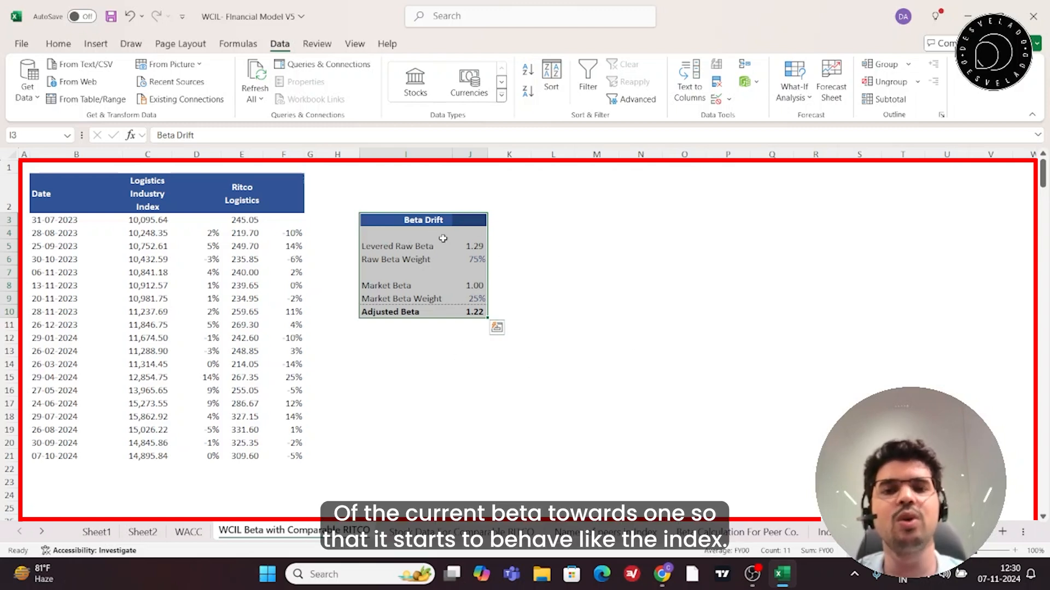
{"action": "left_click", "coordinate": [419, 250]}
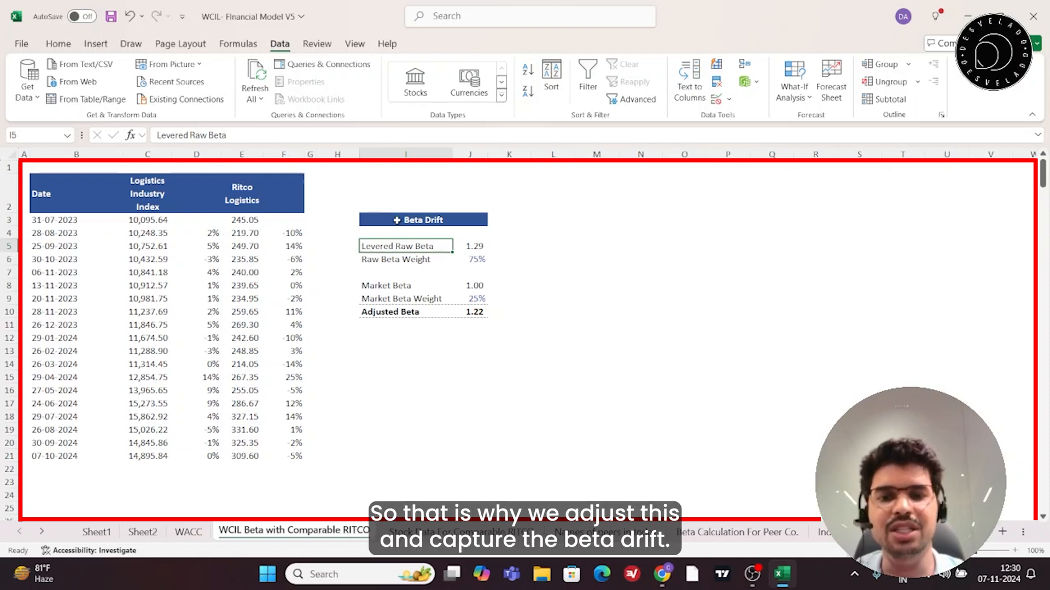
{"action": "left_click", "coordinate": [397, 219]}
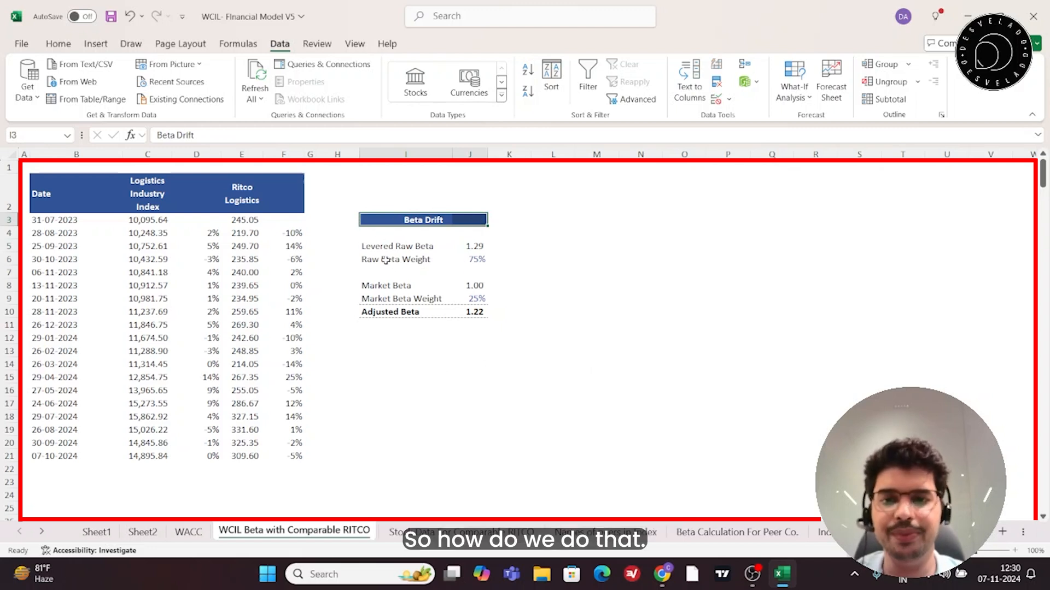
{"action": "left_click_drag", "start_coordinate": [389, 247], "coordinate": [462, 246]}
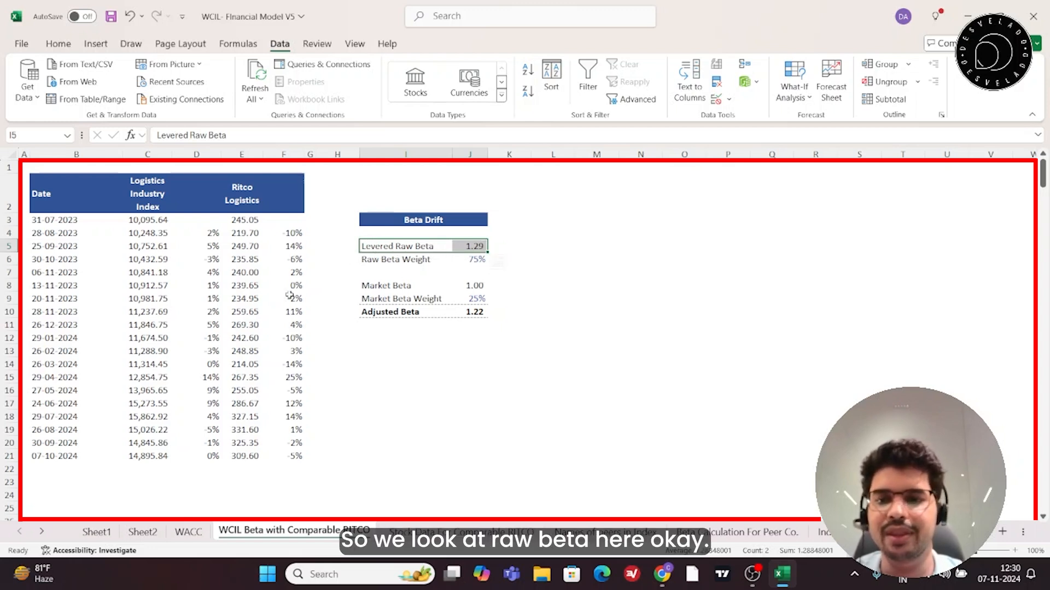
{"action": "left_click", "coordinate": [256, 261]}
{"action": "left_click", "coordinate": [250, 377]}
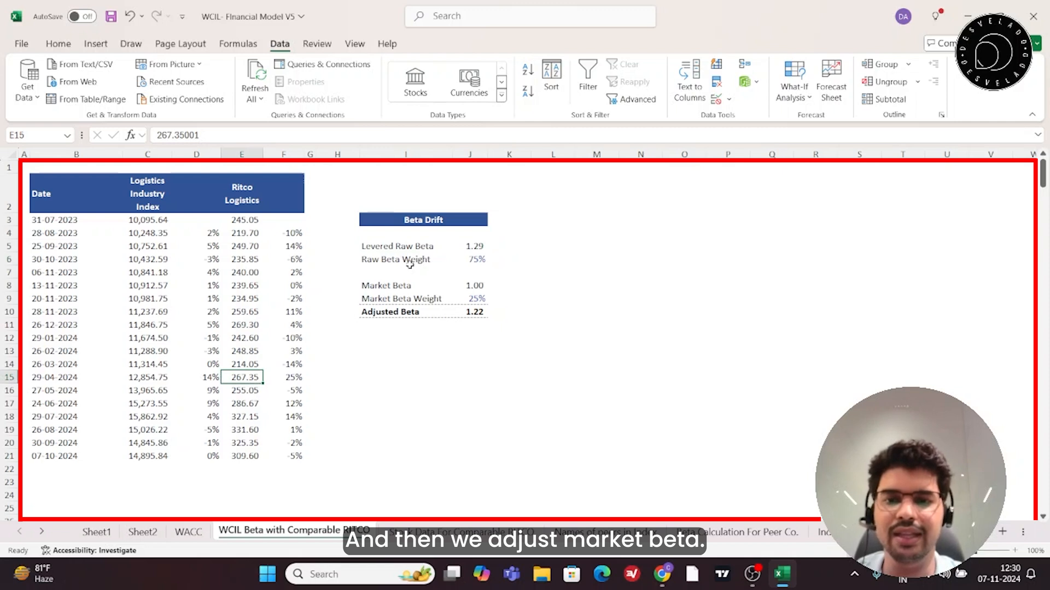
{"action": "left_click", "coordinate": [423, 289]}
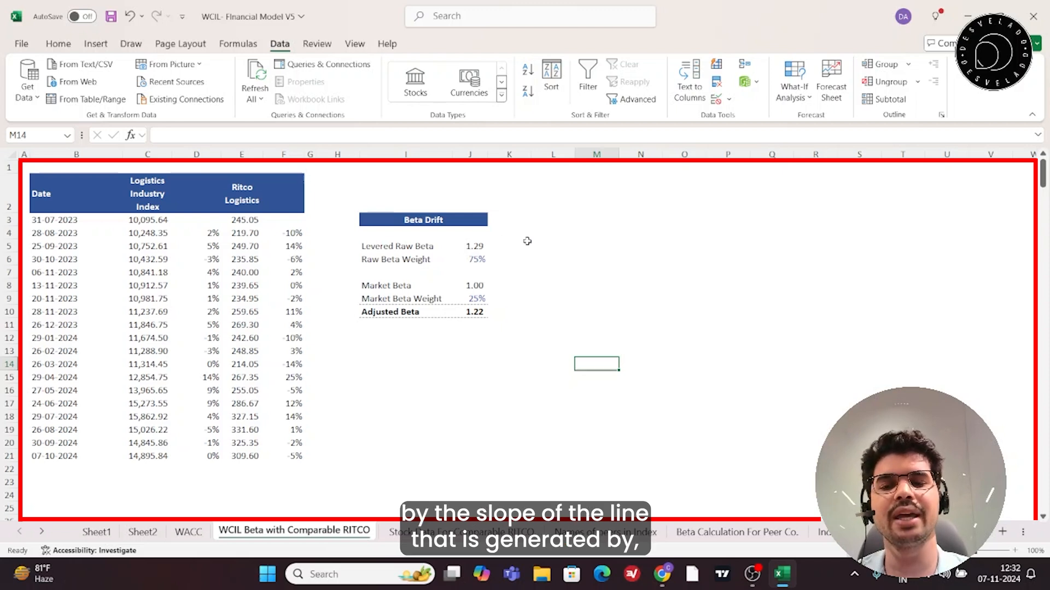
- Compare the Logistics Industry Index column with the Ritco Logistics column as the independent and dependent variables of the slope
{"action": "left_click_drag", "start_coordinate": [133, 224], "coordinate": [159, 471]}
{"action": "left_click_drag", "start_coordinate": [241, 220], "coordinate": [265, 456]}
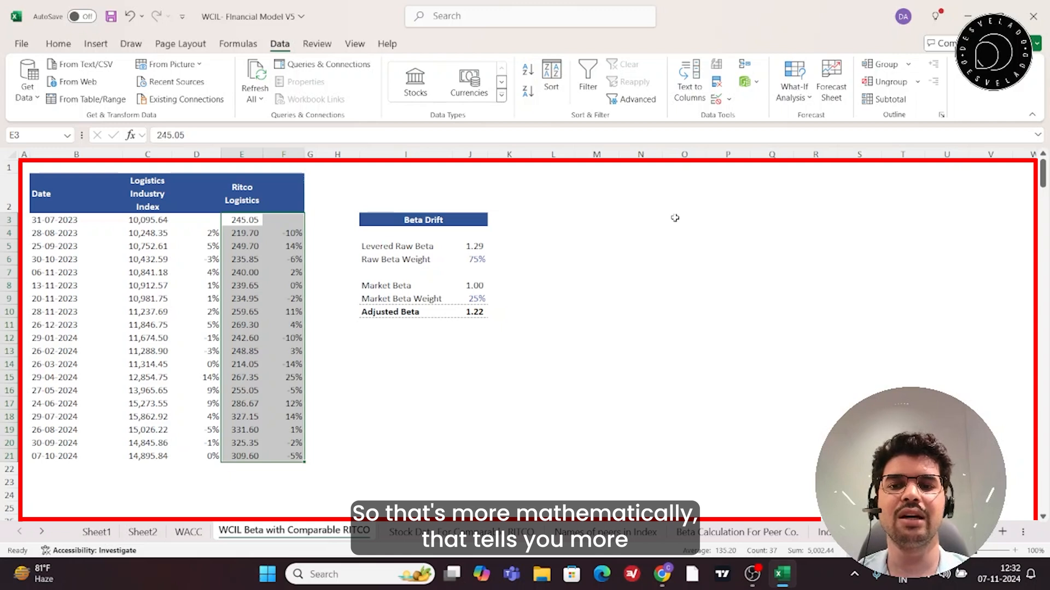
{"action": "left_click_drag", "start_coordinate": [242, 222], "coordinate": [241, 457]}
{"action": "left_click_drag", "start_coordinate": [148, 221], "coordinate": [145, 445]}
{"action": "left_click", "coordinate": [255, 224]}
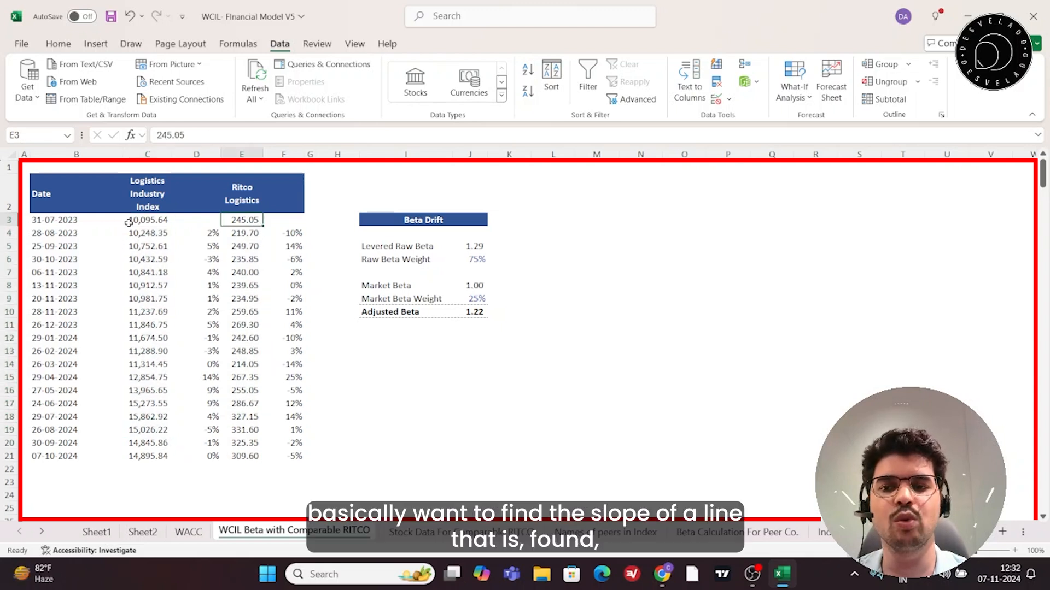
{"action": "left_click_drag", "start_coordinate": [133, 222], "coordinate": [137, 459]}
{"action": "left_click_drag", "start_coordinate": [246, 234], "coordinate": [247, 446]}
{"action": "left_click_drag", "start_coordinate": [154, 224], "coordinate": [148, 459]}
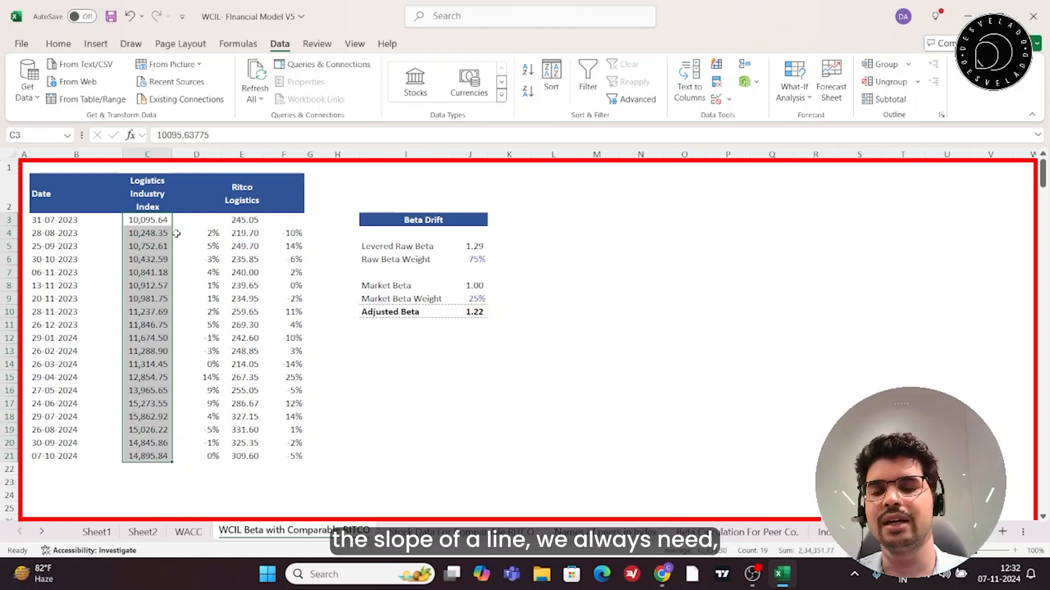
{"action": "left_click_drag", "start_coordinate": [149, 220], "coordinate": [149, 444]}
{"action": "left_click_drag", "start_coordinate": [250, 220], "coordinate": [230, 444]}
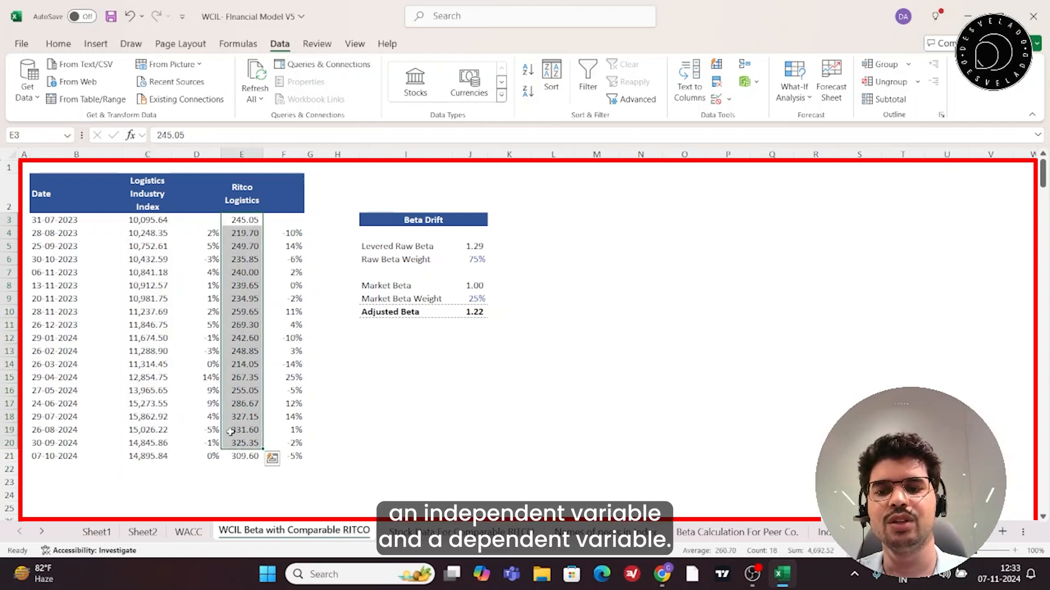
{"action": "left_click_drag", "start_coordinate": [145, 195], "coordinate": [140, 417]}
{"action": "left_click_drag", "start_coordinate": [247, 188], "coordinate": [254, 418]}
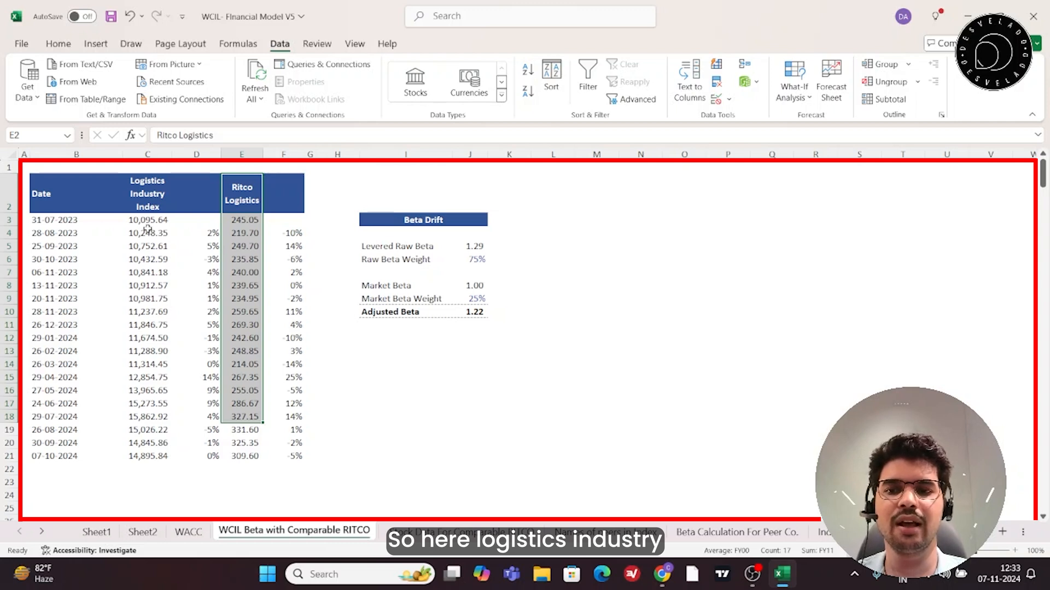
{"action": "left_click_drag", "start_coordinate": [148, 220], "coordinate": [129, 424]}
{"action": "left_click_drag", "start_coordinate": [243, 219], "coordinate": [243, 459]}
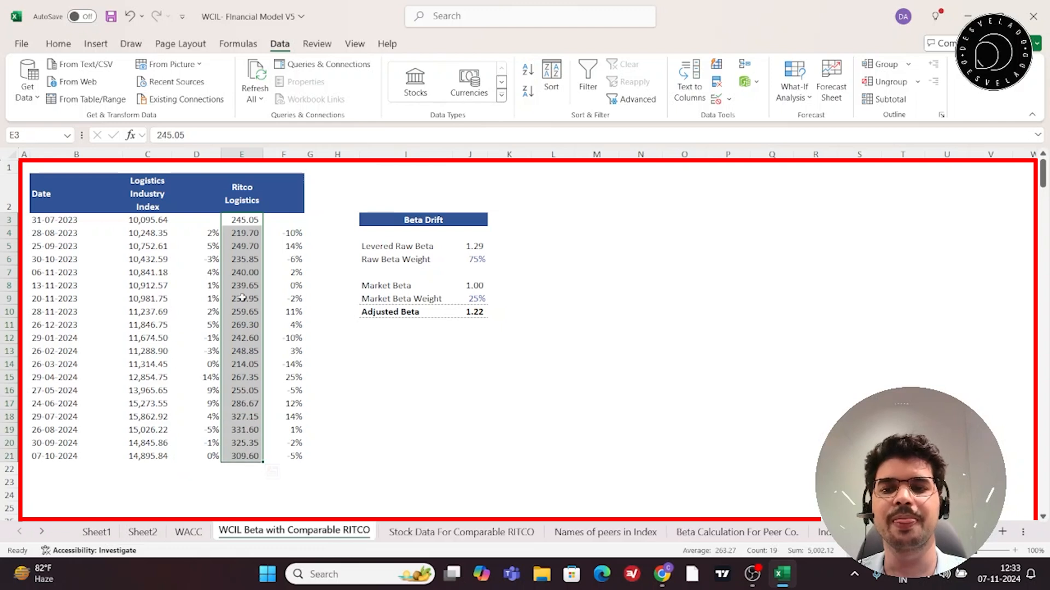
- Label the Logistics Industry Index column "x" and the Ritco Logistics column "y" in row 1 above their headers
{"action": "left_click", "coordinate": [470, 259]}
{"action": "key", "text": "Up"}
{"action": "key", "text": "Up"}
{"action": "key", "text": "Up"}
{"action": "key", "text": "Up"}
{"action": "key", "text": "Up"}
{"action": "left_click", "coordinate": [471, 246]}
{"action": "left_click_drag", "start_coordinate": [147, 194], "coordinate": [147, 457]}
{"action": "left_click", "coordinate": [148, 167]}
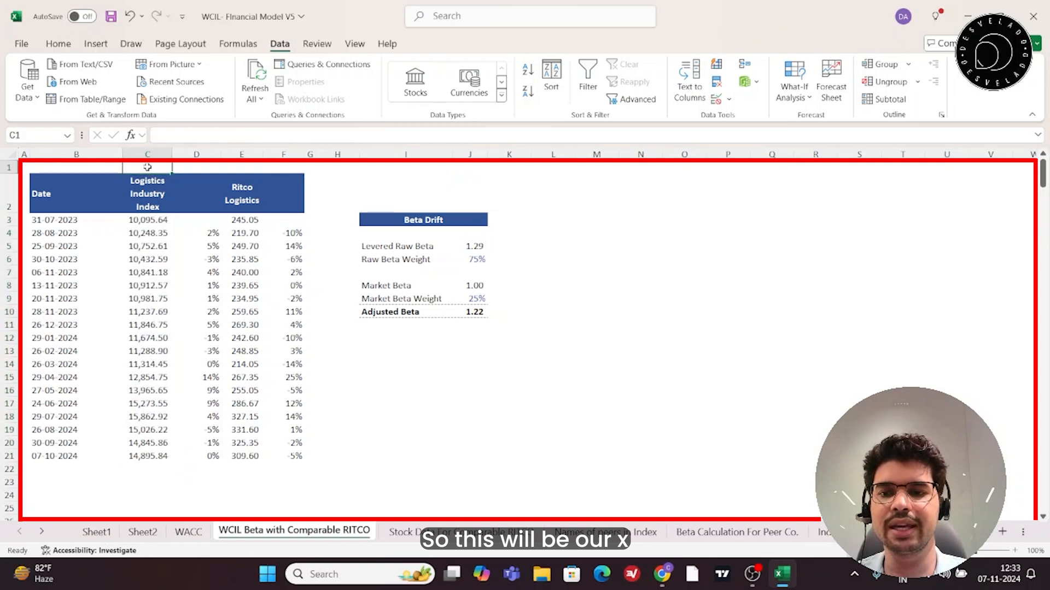
{"action": "type", "text": "x"}
{"action": "left_click", "coordinate": [226, 167]}
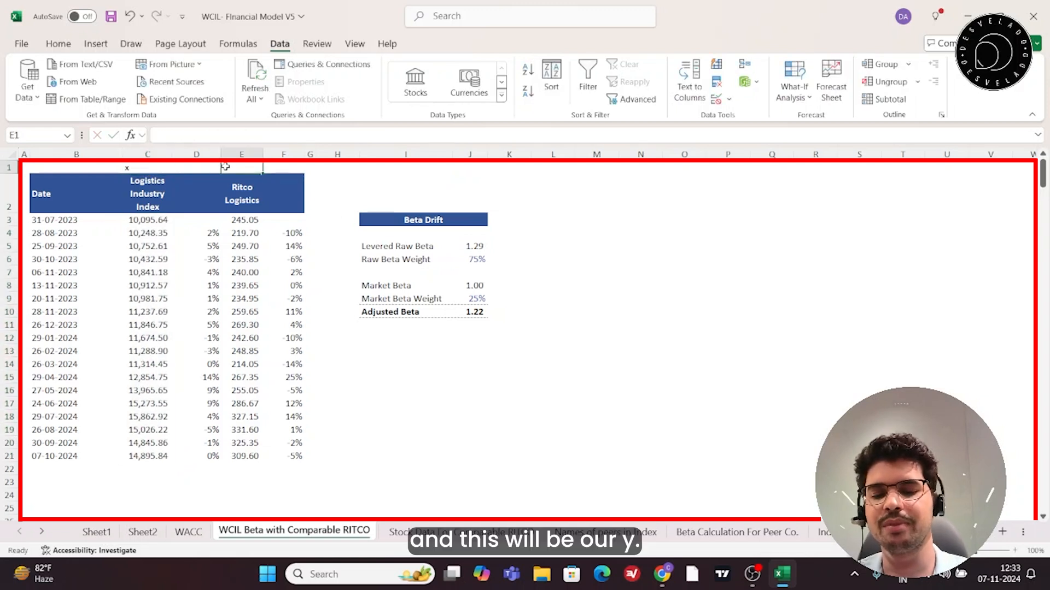
{"action": "type", "text": "y"}
{"action": "key", "text": "Return"}
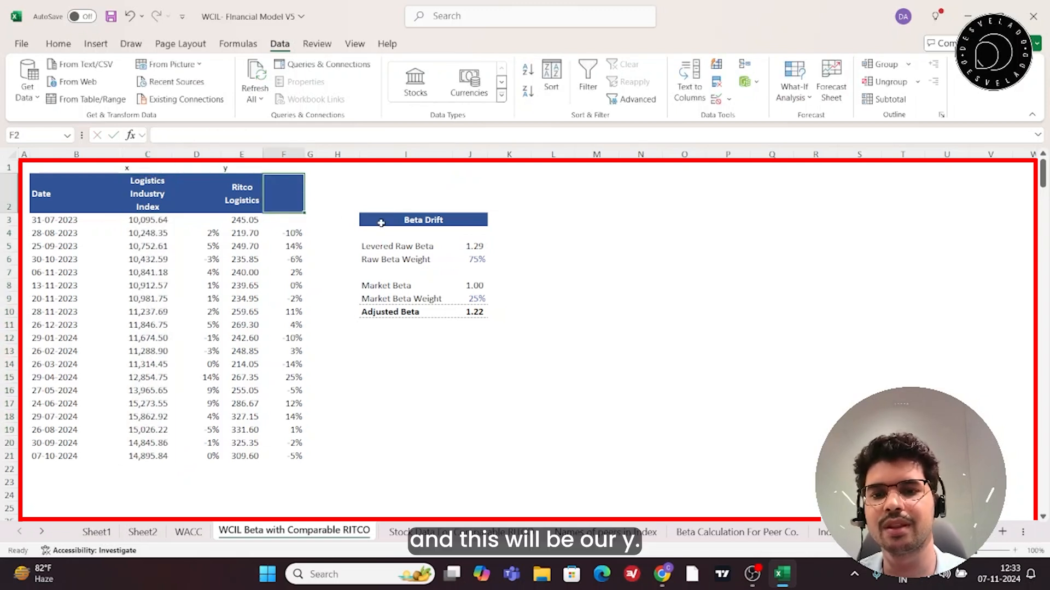
- Inspect the Levered Raw Beta slope formula and the return columns for the Logistics Industry Index and Ritco Logistics
{"action": "left_click", "coordinate": [470, 245]}
{"action": "double_click", "coordinate": [470, 246]}
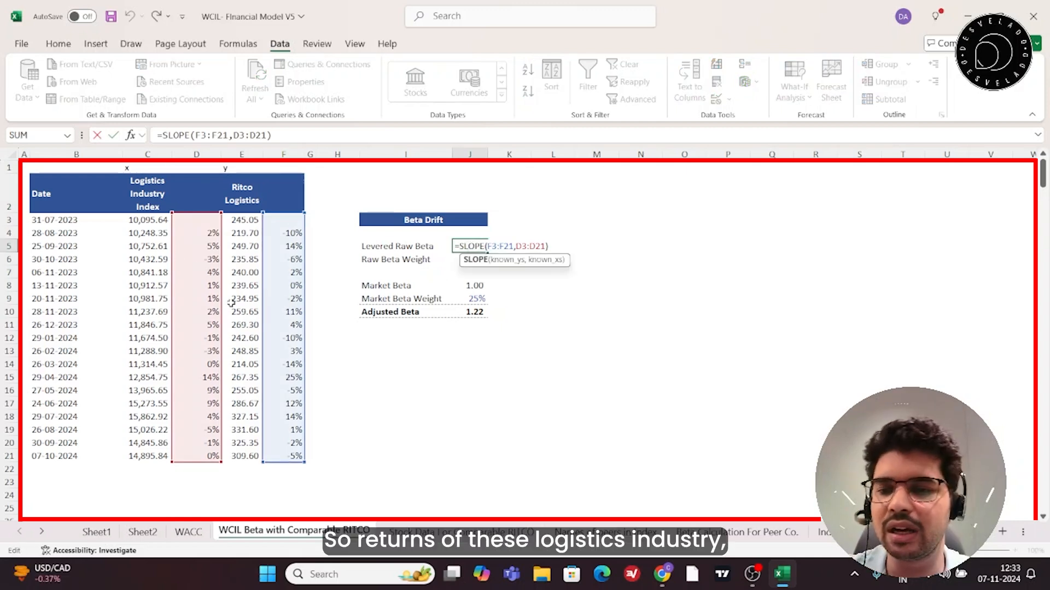
{"action": "left_click", "coordinate": [143, 186]}
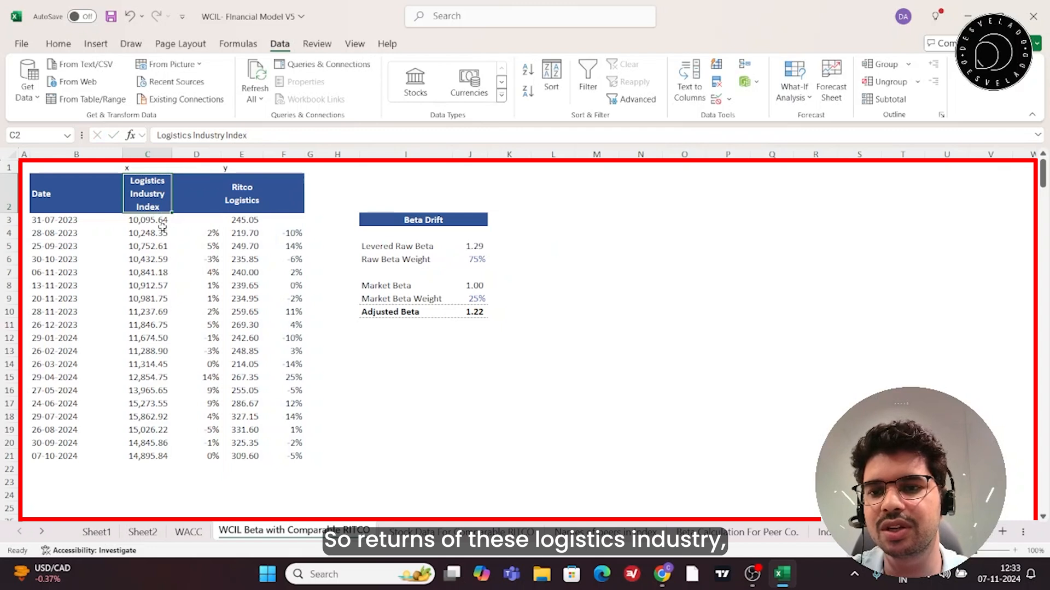
{"action": "left_click_drag", "start_coordinate": [197, 193], "coordinate": [187, 465]}
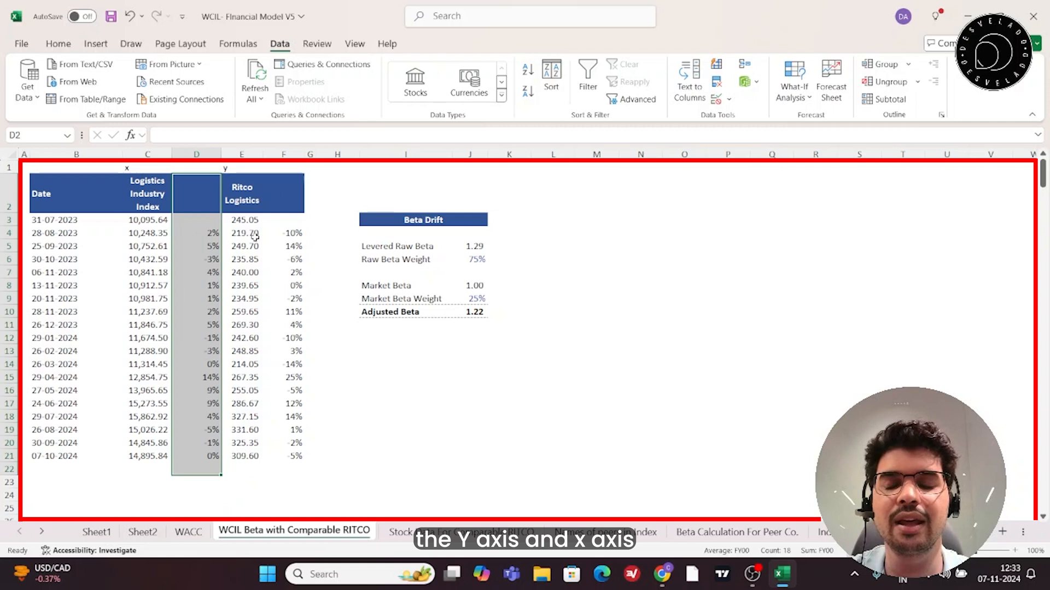
{"action": "left_click_drag", "start_coordinate": [292, 194], "coordinate": [296, 460]}
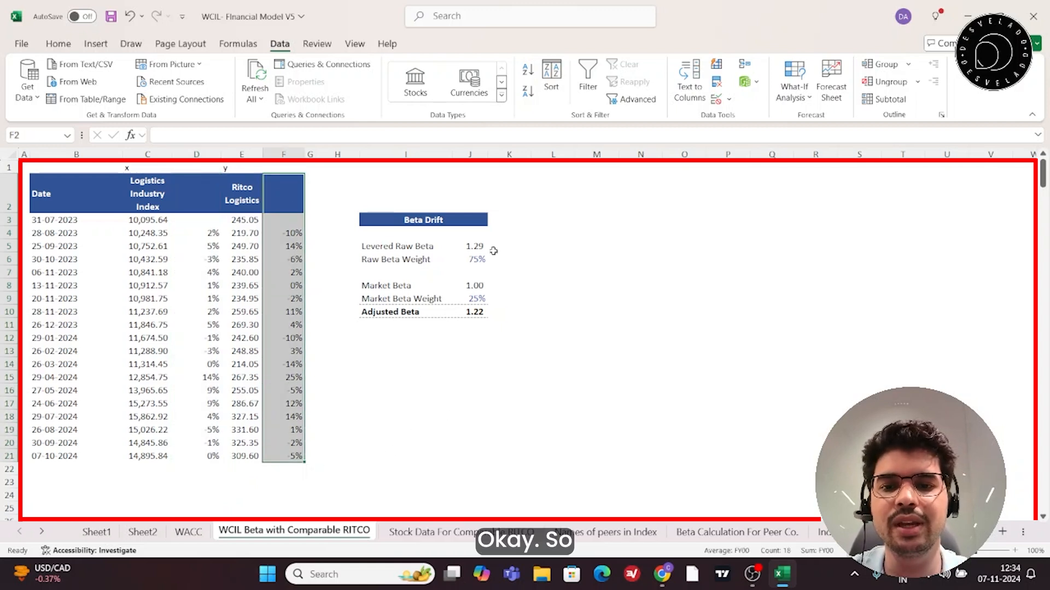
- Review how the SLOPE function in the Levered Raw Beta cell takes its known y and known x ranges
{"action": "double_click", "coordinate": [476, 246]}
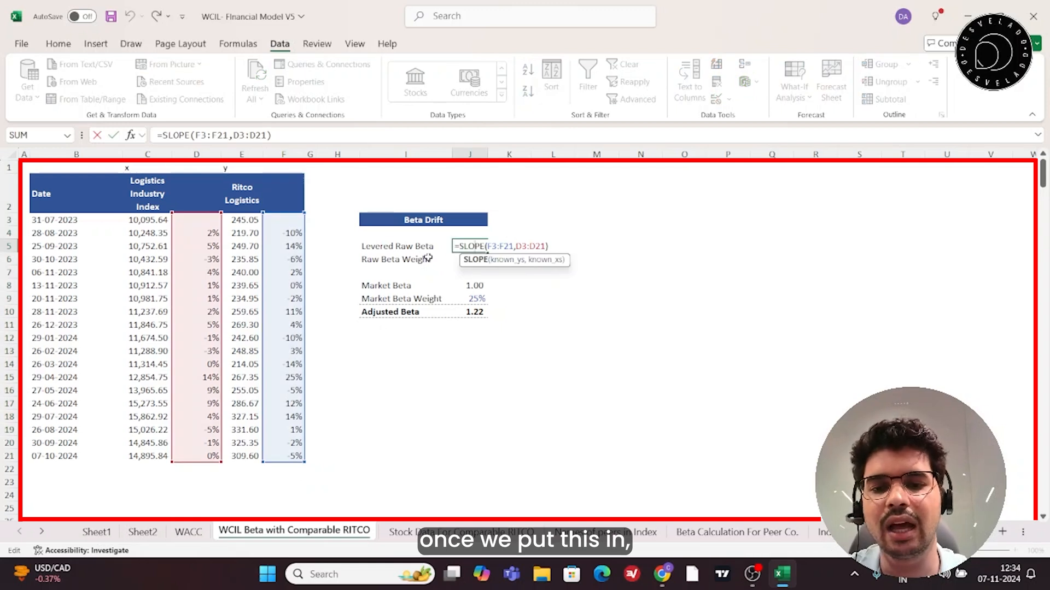
{"action": "left_click", "coordinate": [622, 203]}
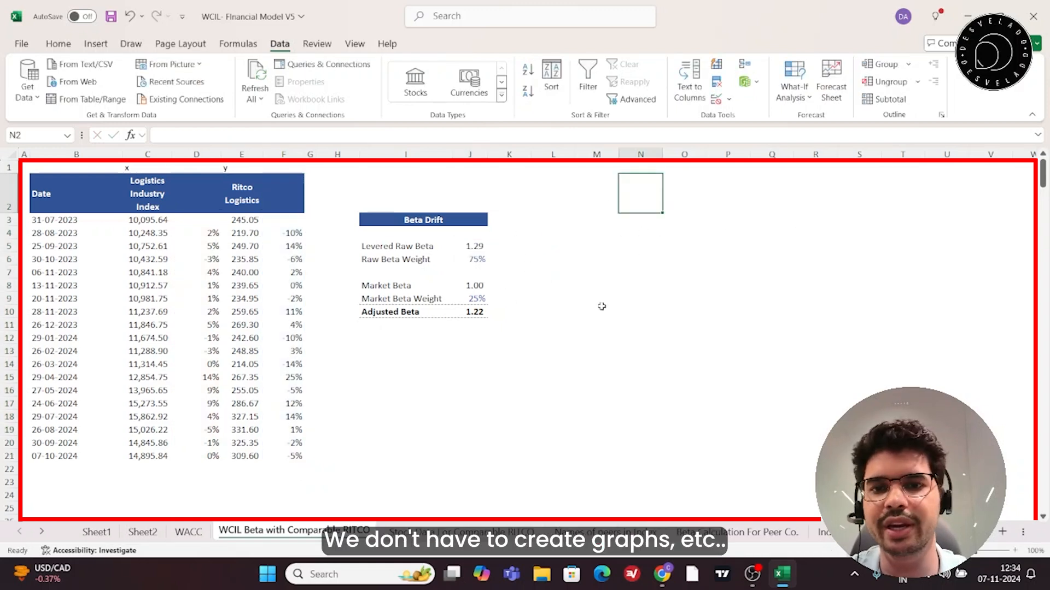
{"action": "left_click", "coordinate": [466, 247]}
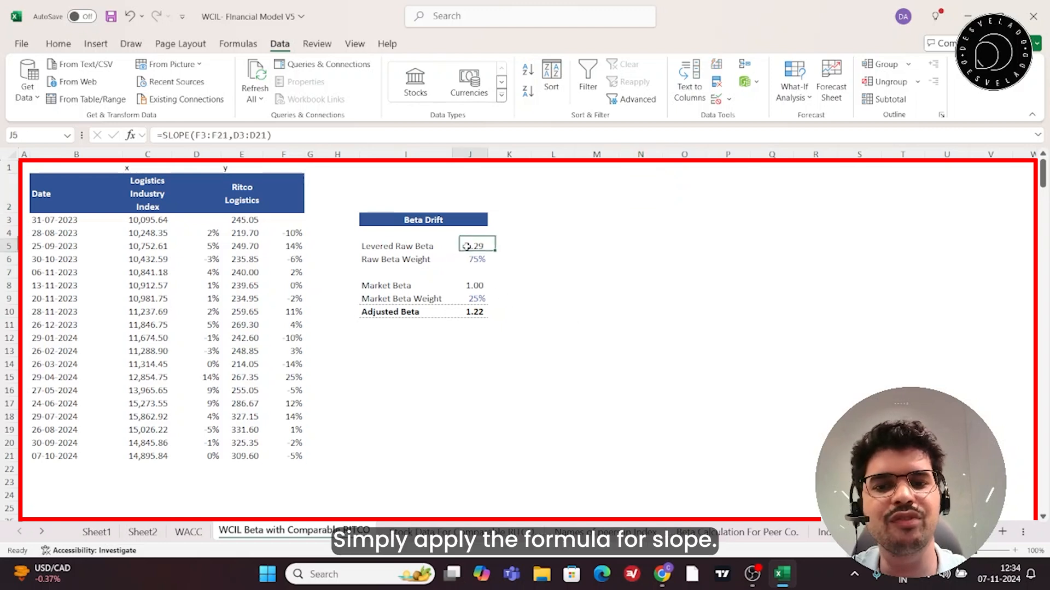
{"action": "double_click", "coordinate": [466, 247]}
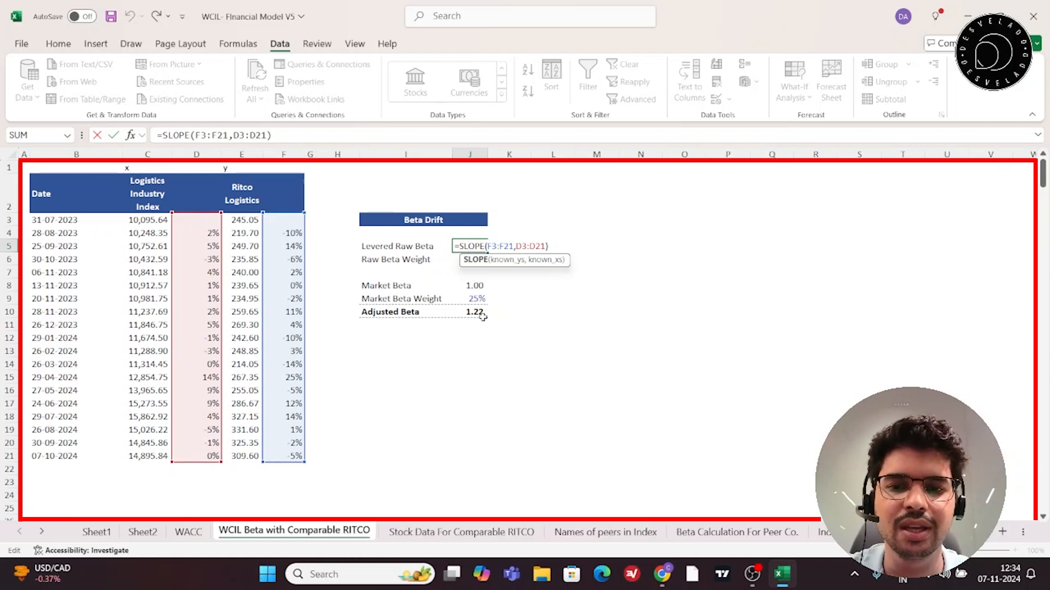
{"action": "left_click", "coordinate": [539, 368]}
- Review the Levered Raw Beta, Raw Beta Weight and Market Beta entries of the Beta Drift table
{"action": "left_click_drag", "start_coordinate": [370, 249], "coordinate": [474, 249]}
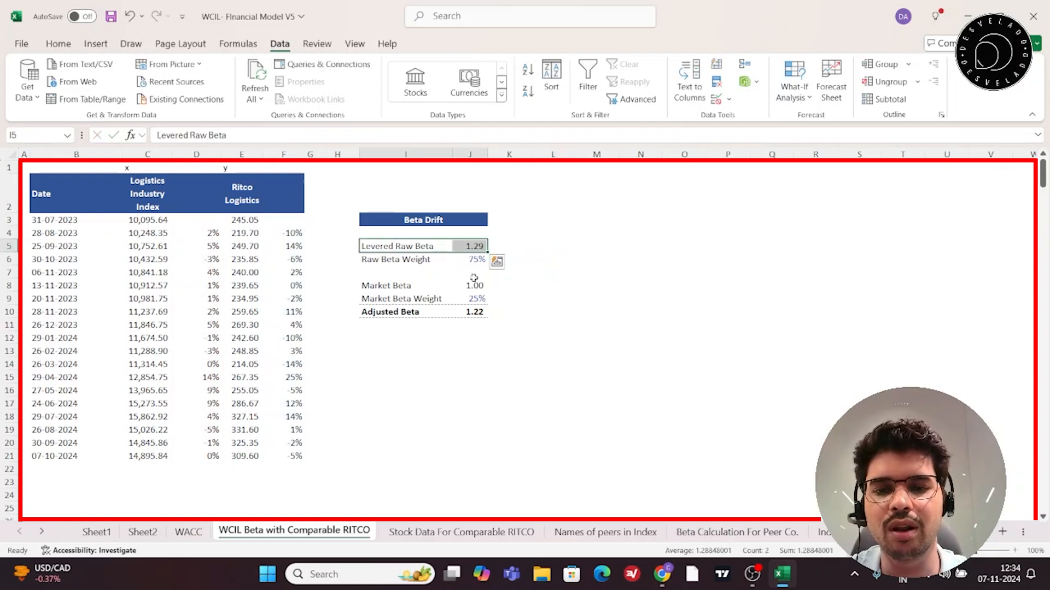
{"action": "left_click", "coordinate": [377, 261]}
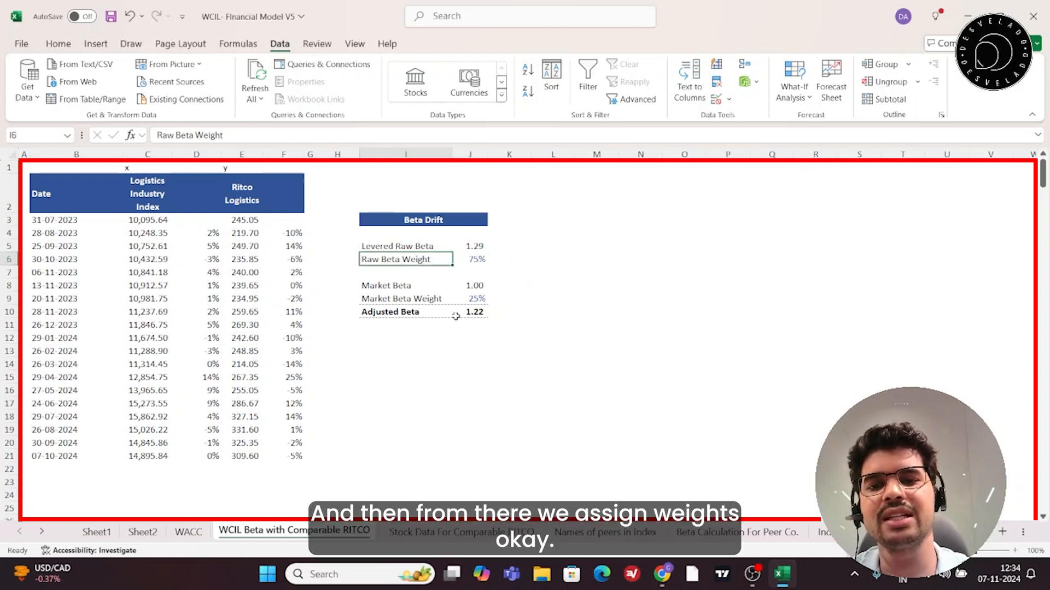
{"action": "left_click_drag", "start_coordinate": [380, 285], "coordinate": [476, 285]}
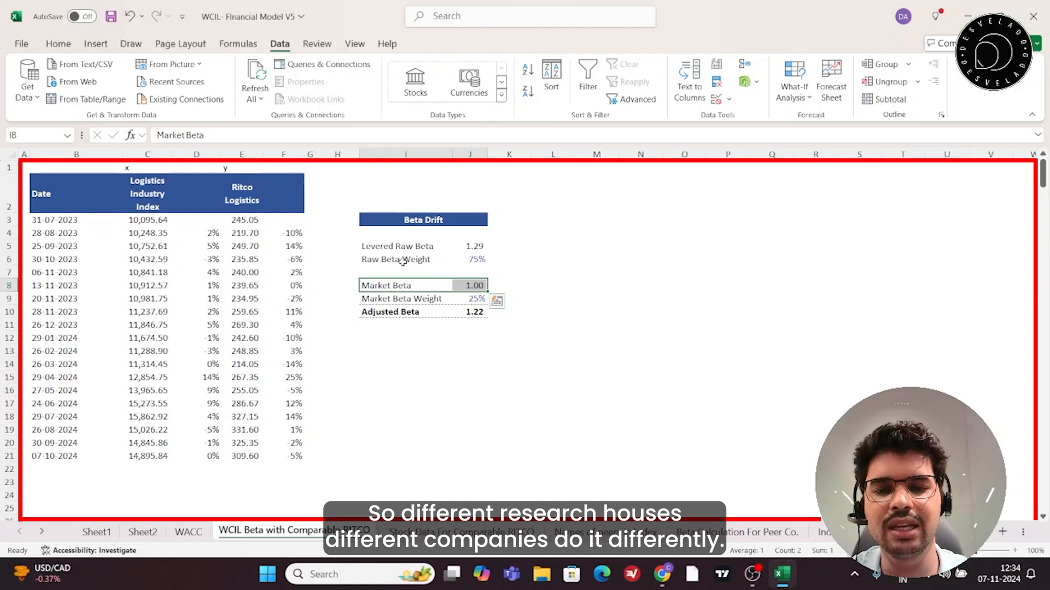
{"action": "left_click", "coordinate": [472, 247]}
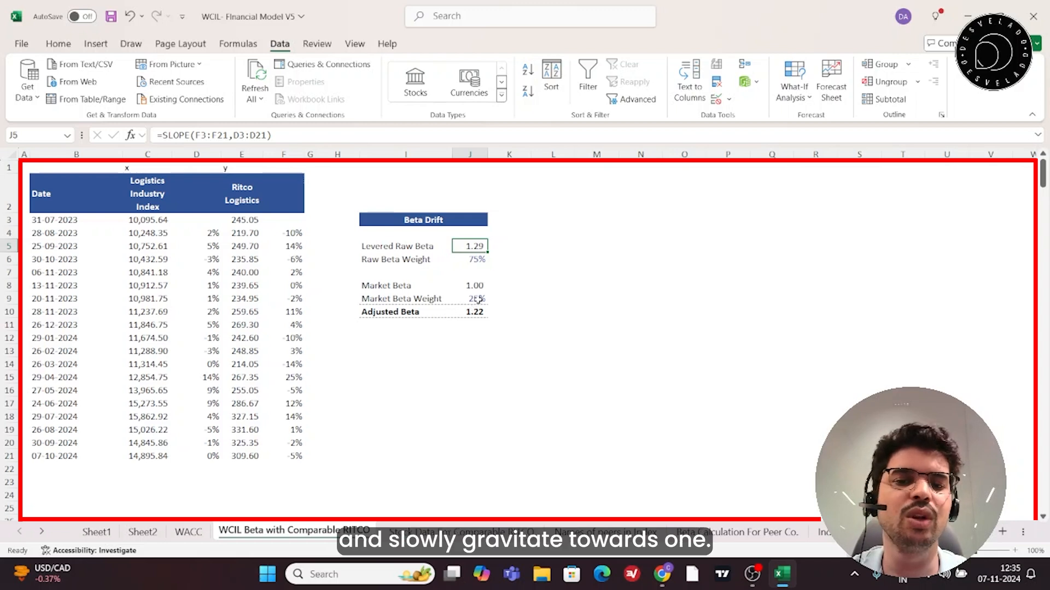
{"action": "left_click", "coordinate": [474, 286]}
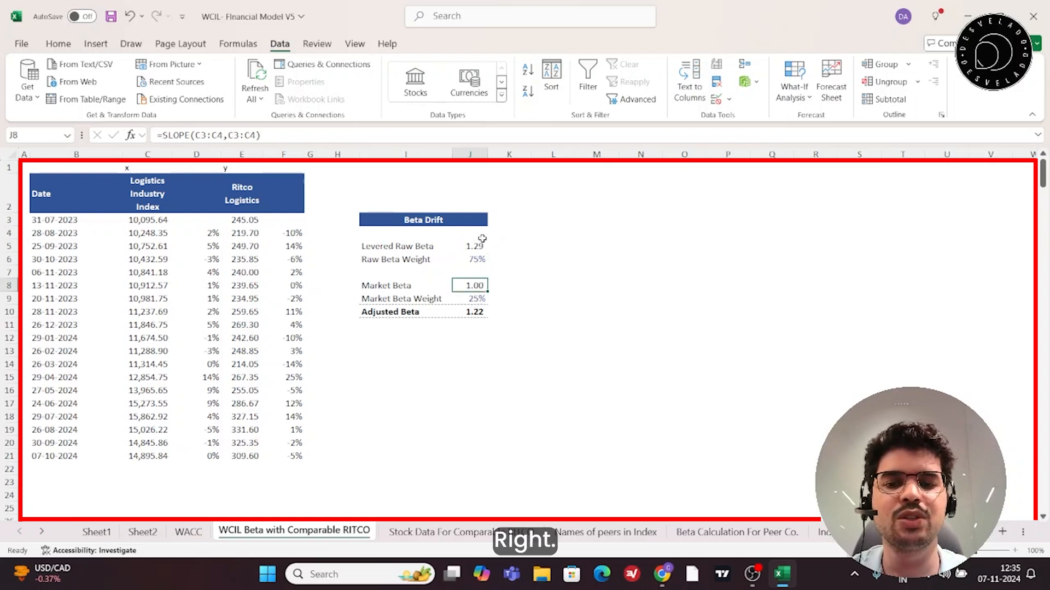
- Examine the Adjusted Beta formula that weights the raw beta and the market beta in the Beta Drift table
{"action": "left_click", "coordinate": [475, 311]}
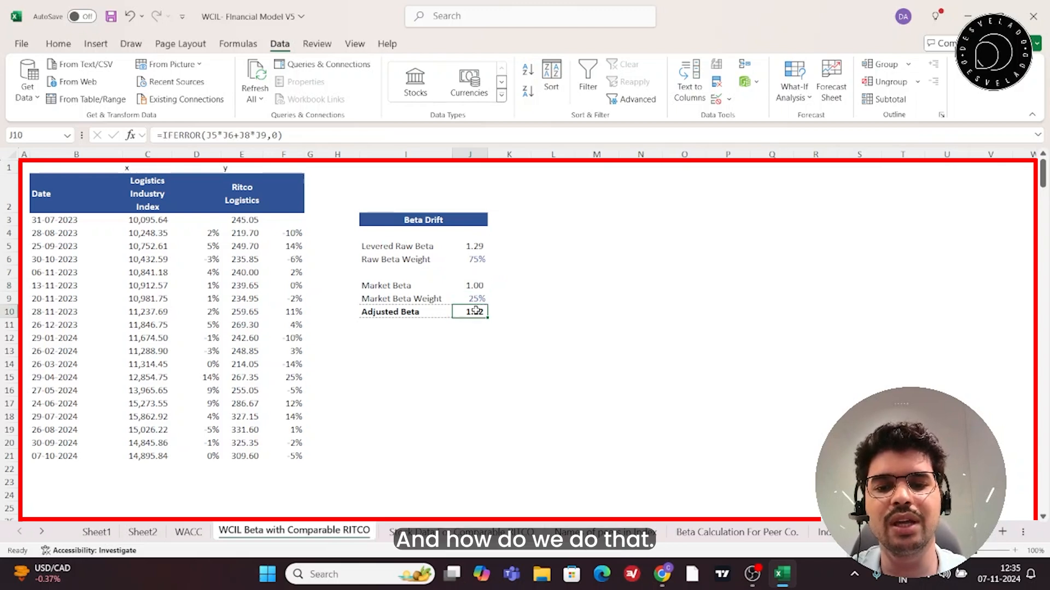
{"action": "double_click", "coordinate": [475, 311]}
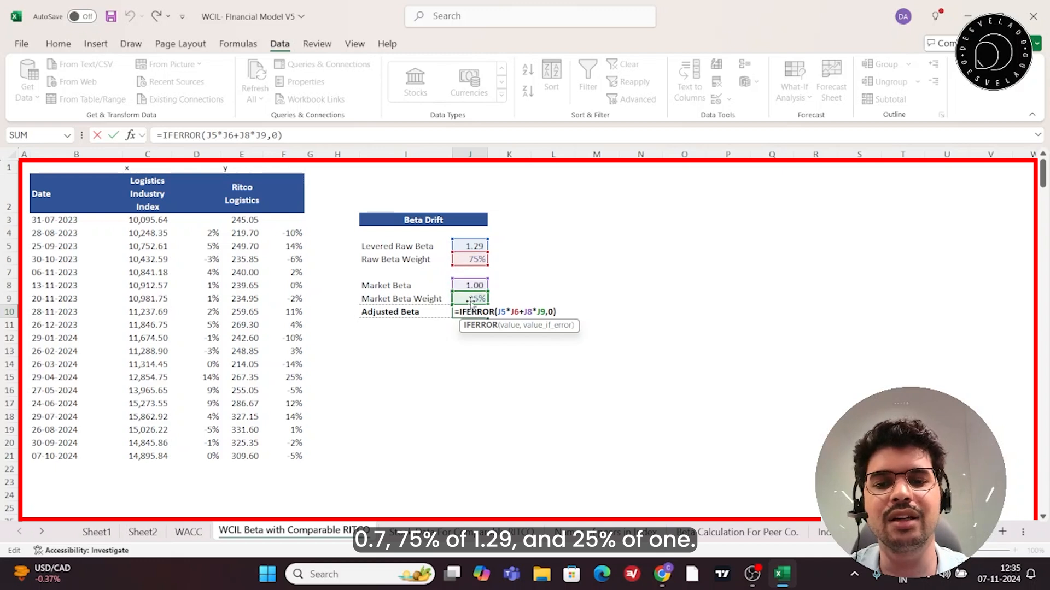
{"action": "left_click", "coordinate": [500, 250]}
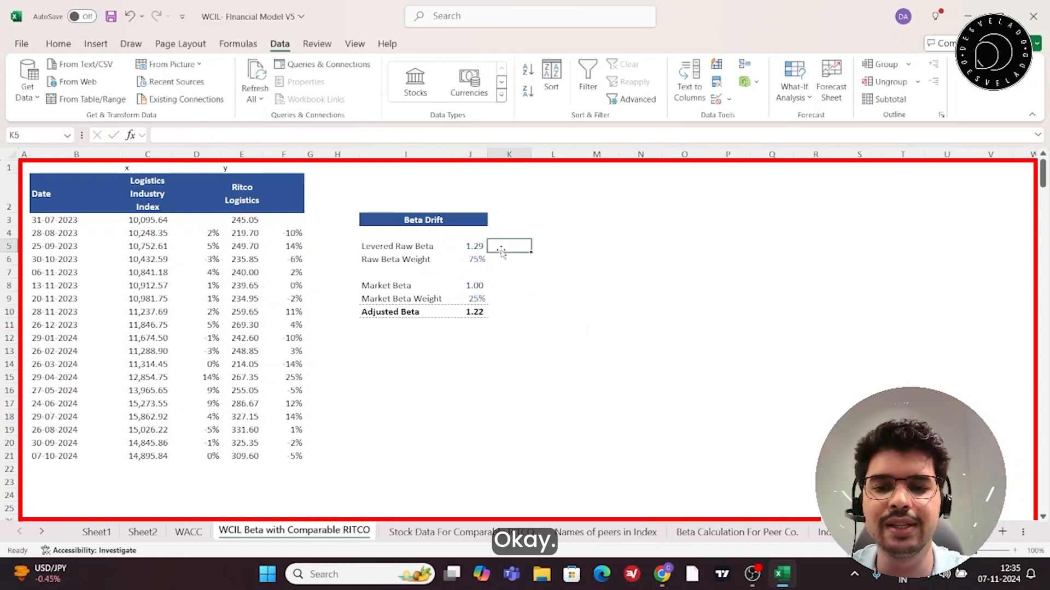
{"action": "double_click", "coordinate": [472, 312]}
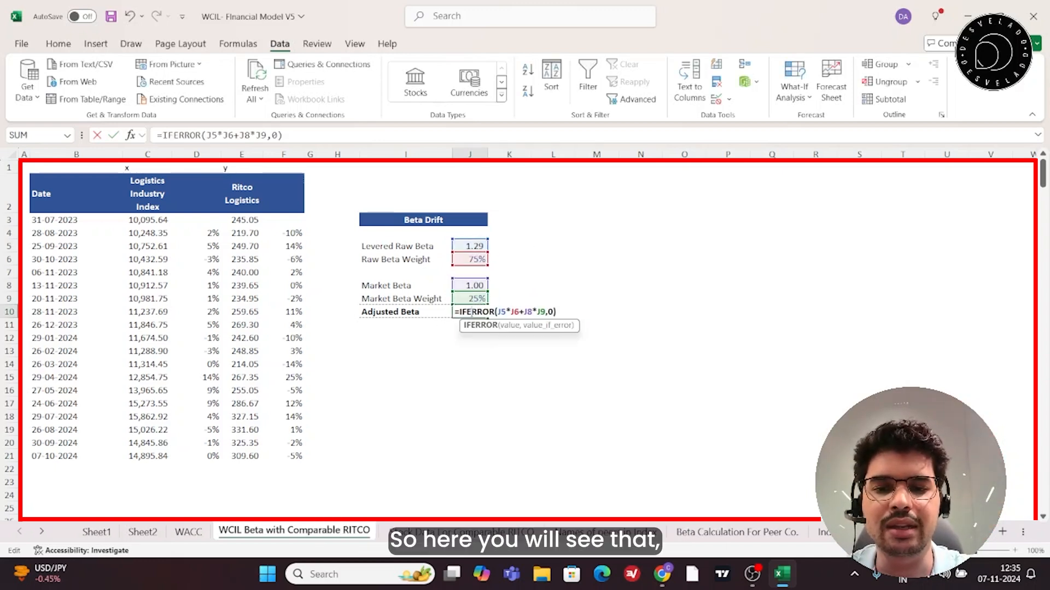
{"action": "left_click", "coordinate": [503, 354]}
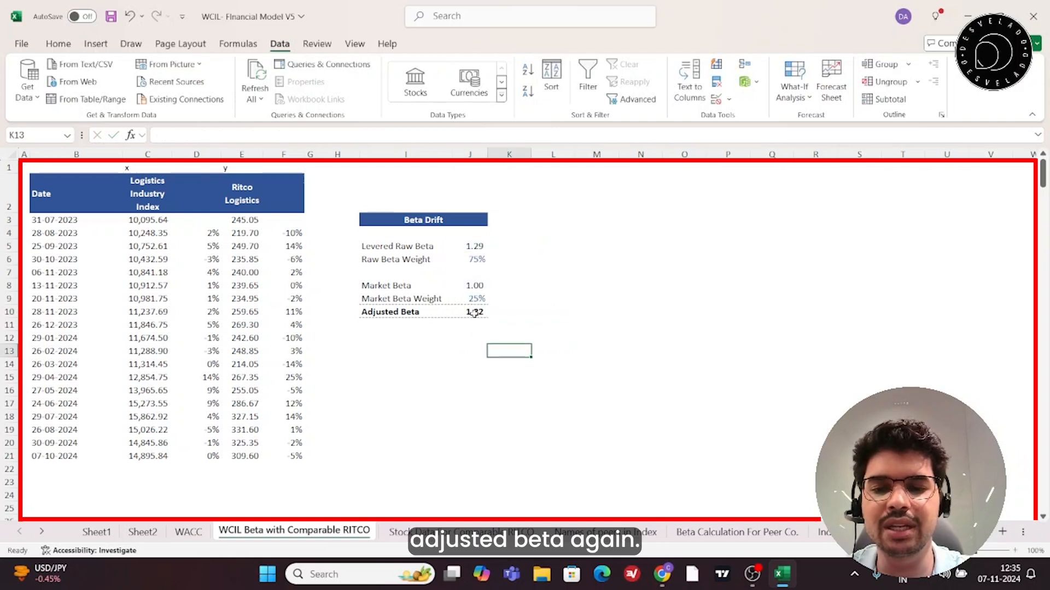
{"action": "left_click_drag", "start_coordinate": [376, 314], "coordinate": [471, 315]}
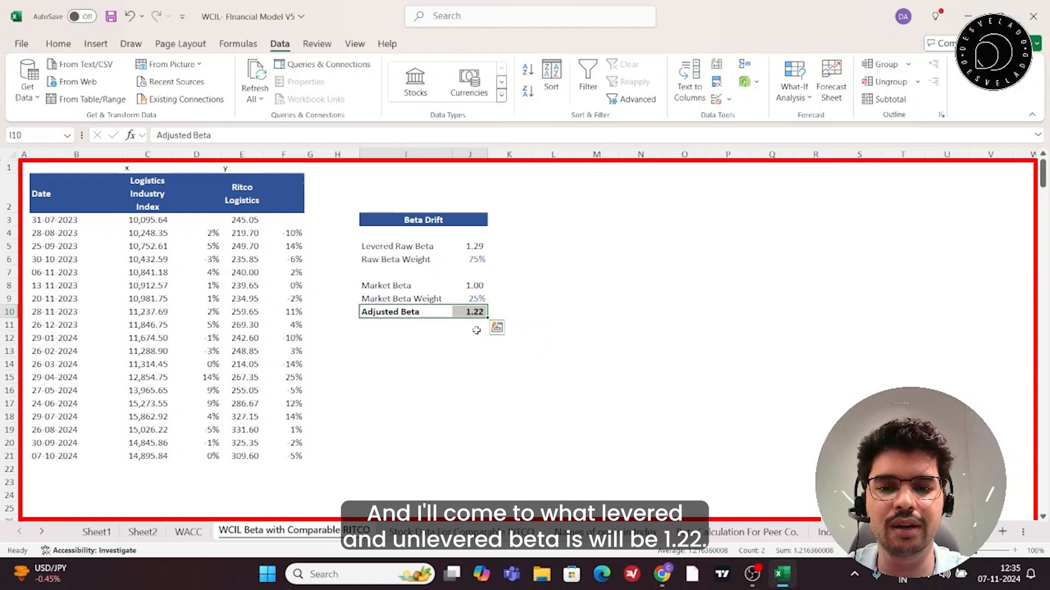
{"action": "left_click", "coordinate": [461, 338]}
{"action": "left_click", "coordinate": [471, 315]}
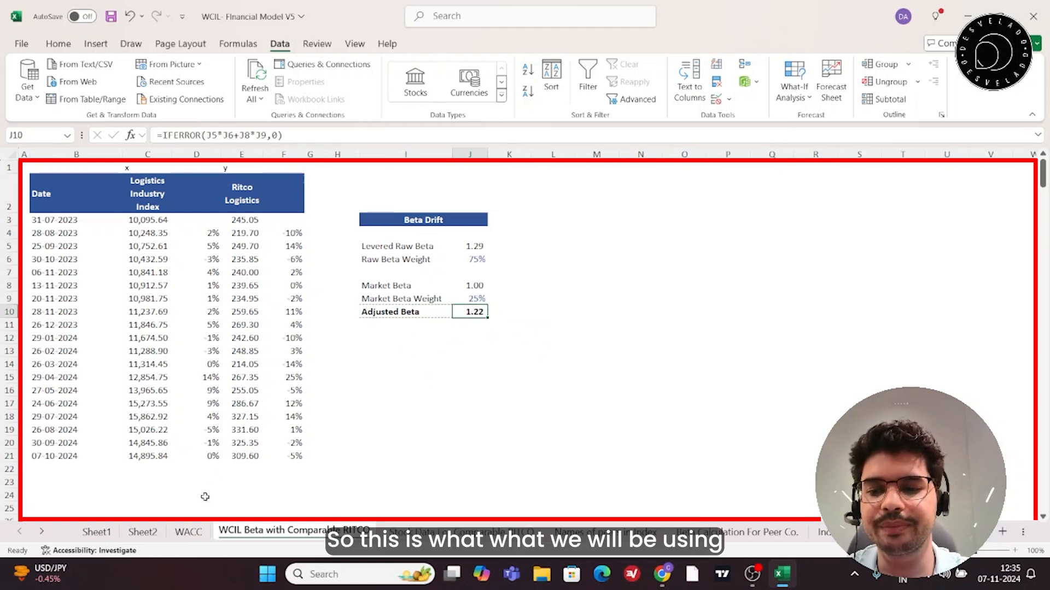
- On the WACC sheet, check the Western Carriers levered beta formula that links to the adjusted beta of the Ritco comparable sheet
{"action": "left_click", "coordinate": [189, 532]}
{"action": "scroll", "coordinate": [492, 273], "scroll_direction": "up", "scroll_amount": 10}
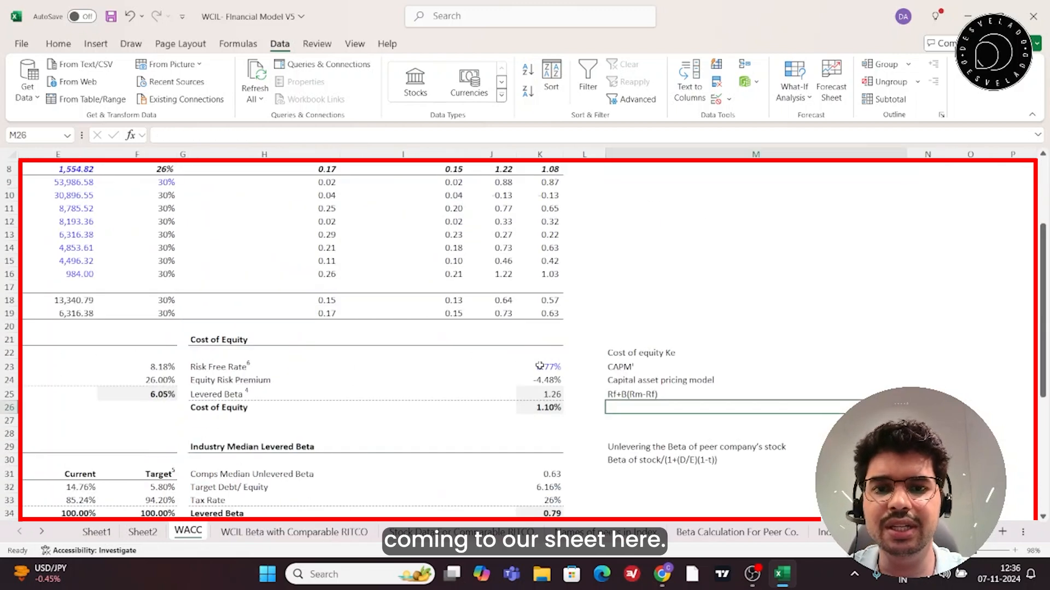
{"action": "left_click", "coordinate": [502, 288]}
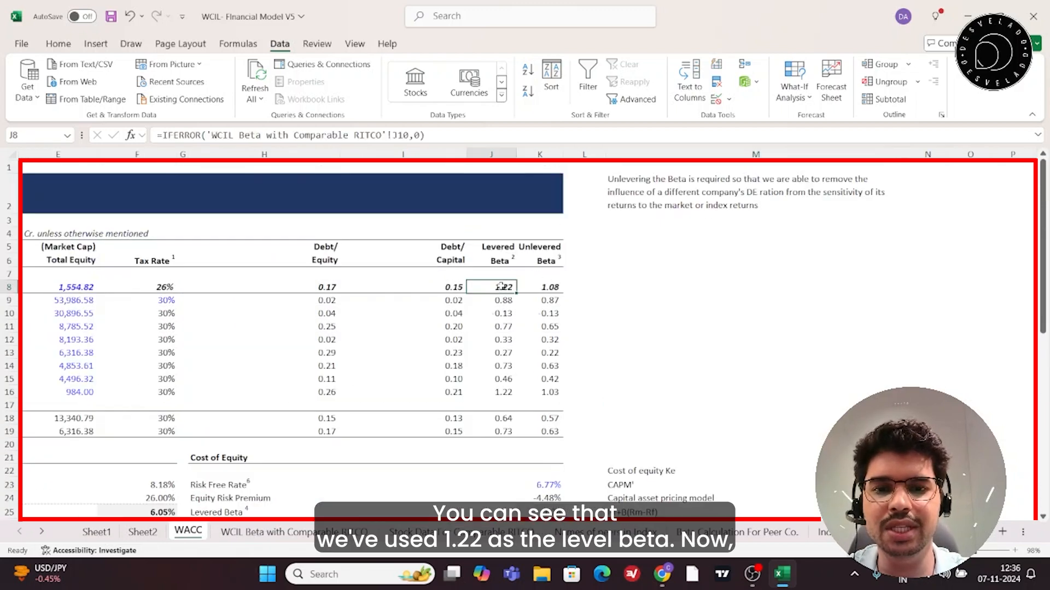
{"action": "double_click", "coordinate": [502, 288]}
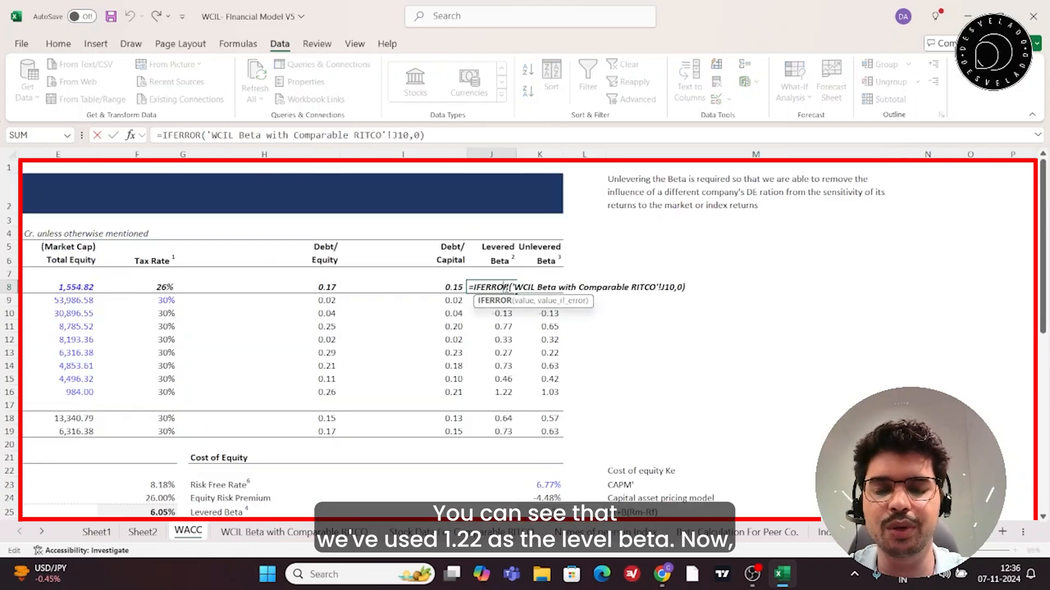
{"action": "left_click", "coordinate": [730, 261]}
{"action": "left_click", "coordinate": [499, 287]}
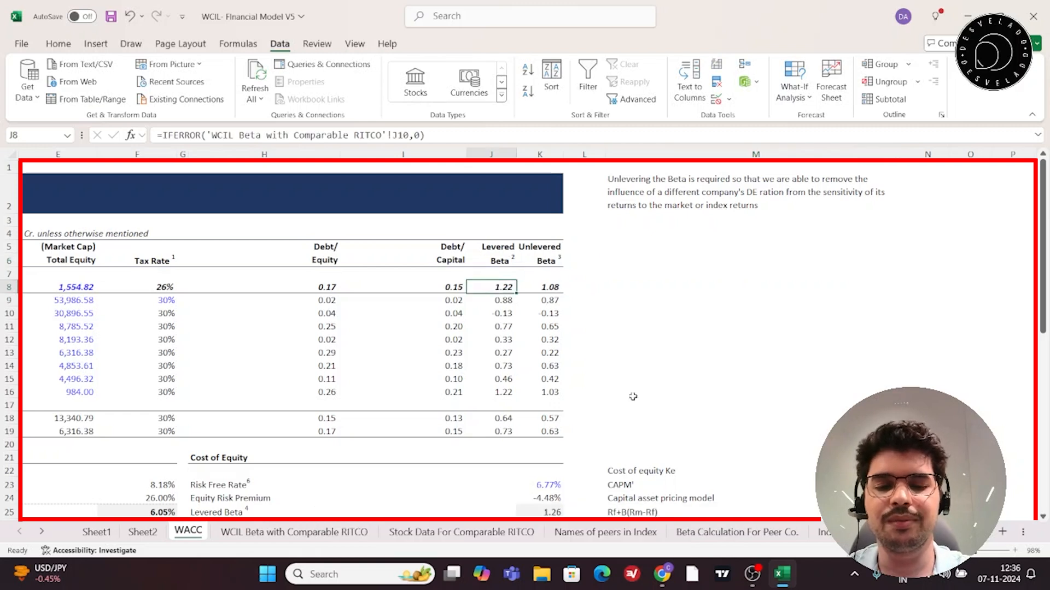
{"action": "scroll", "coordinate": [628, 397], "scroll_direction": "down", "scroll_amount": 2}
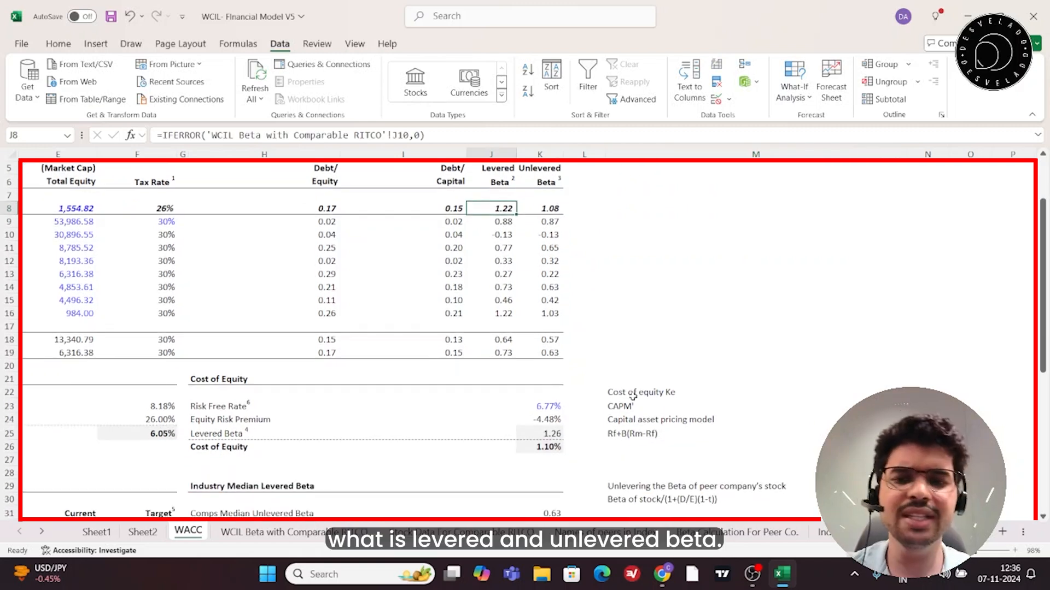
- Look up the topic on unlevered and relevered beta in the Sheet1 topic list
{"action": "left_click", "coordinate": [96, 532]}
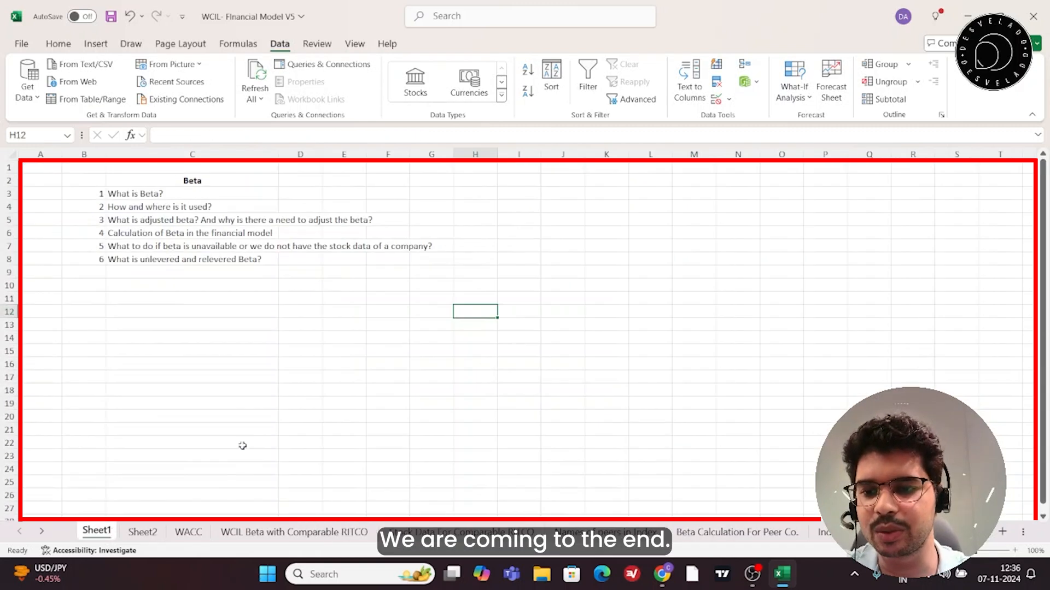
{"action": "left_click", "coordinate": [201, 260]}
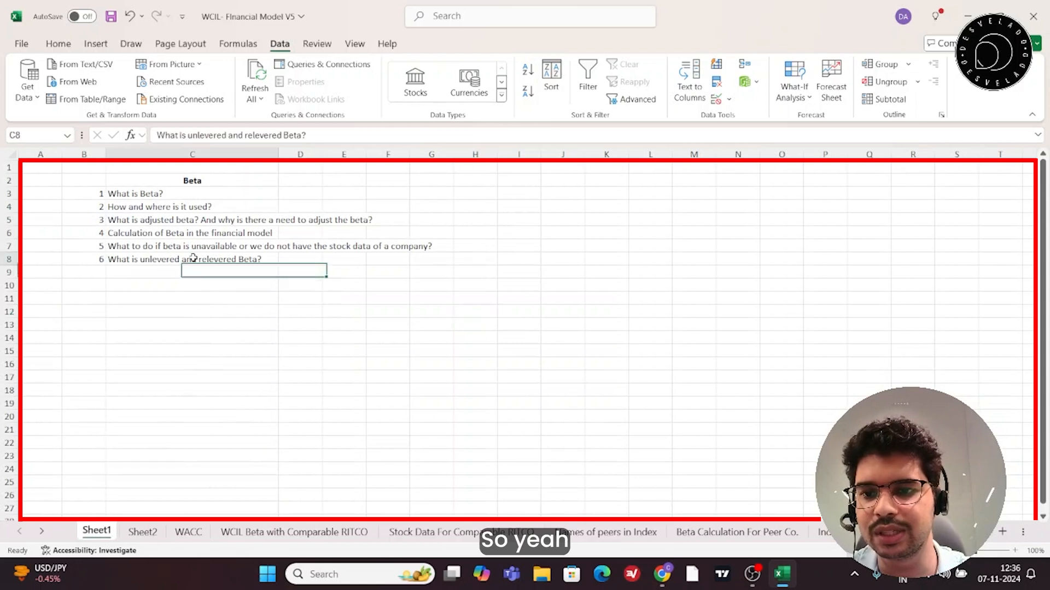
{"action": "left_click", "coordinate": [175, 534]}
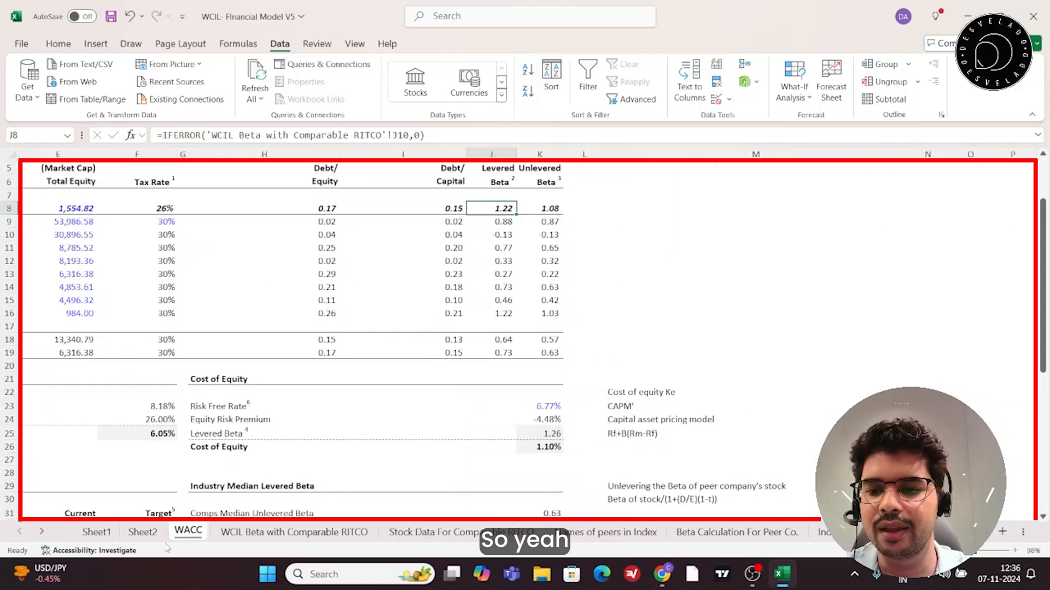
{"action": "left_click", "coordinate": [143, 531]}
- On the WACC sheet, review the total debt and total equity of Container Corporation, Transport Corporation and Allcargo Logistics
{"action": "left_click", "coordinate": [188, 534]}
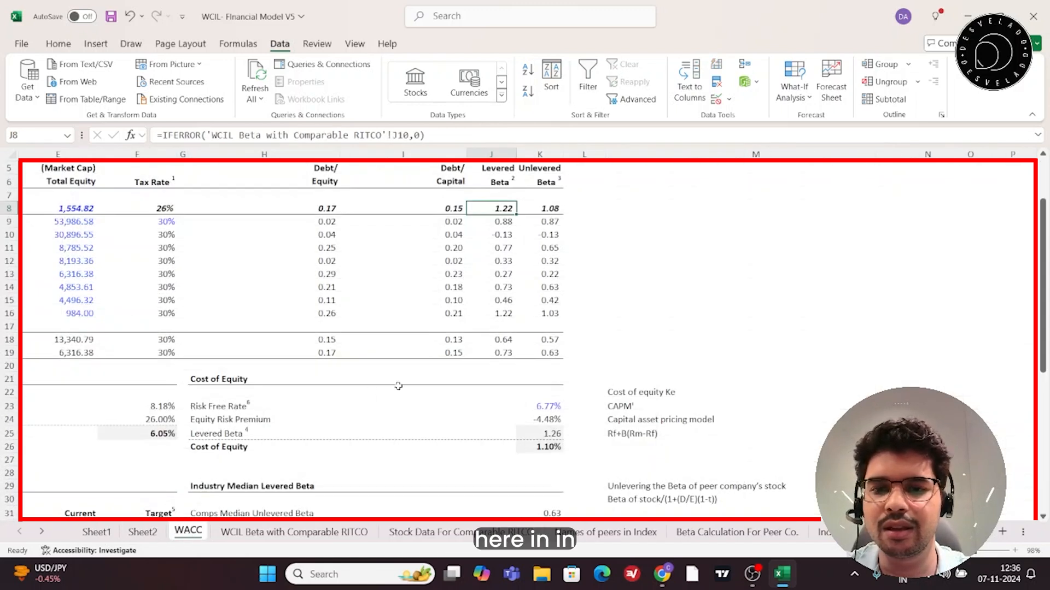
{"action": "scroll", "coordinate": [461, 335], "scroll_direction": "up", "scroll_amount": 2}
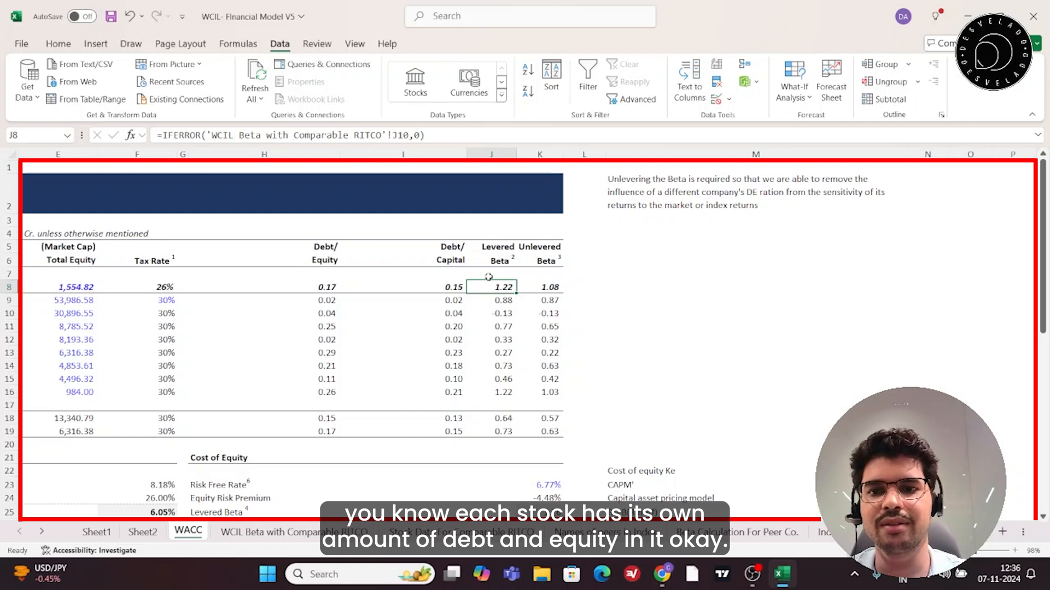
{"action": "scroll", "coordinate": [268, 354], "scroll_direction": "left", "scroll_amount": 3}
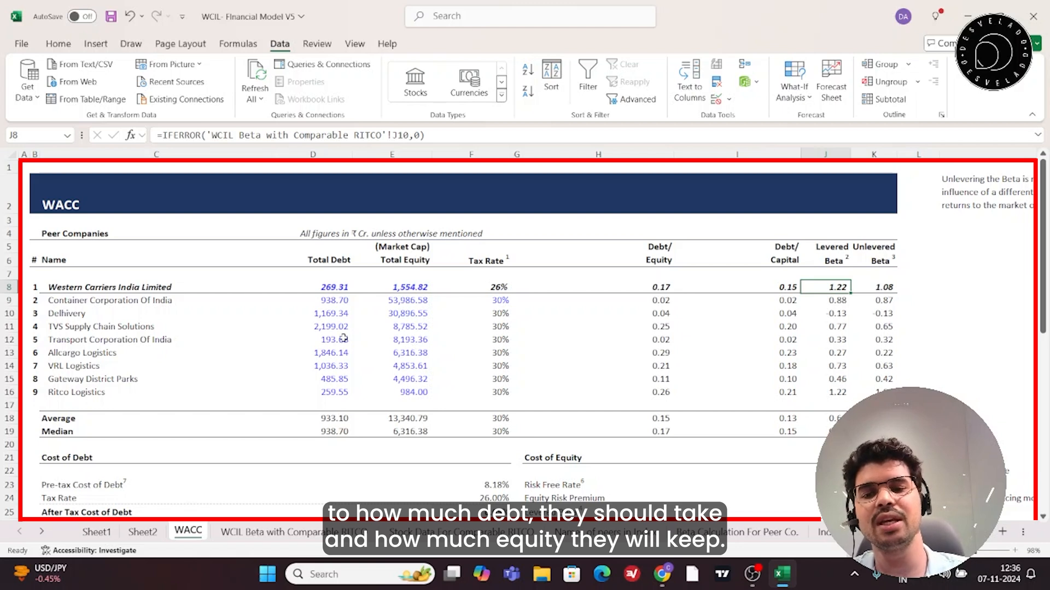
{"action": "left_click_drag", "start_coordinate": [334, 300], "coordinate": [416, 300]}
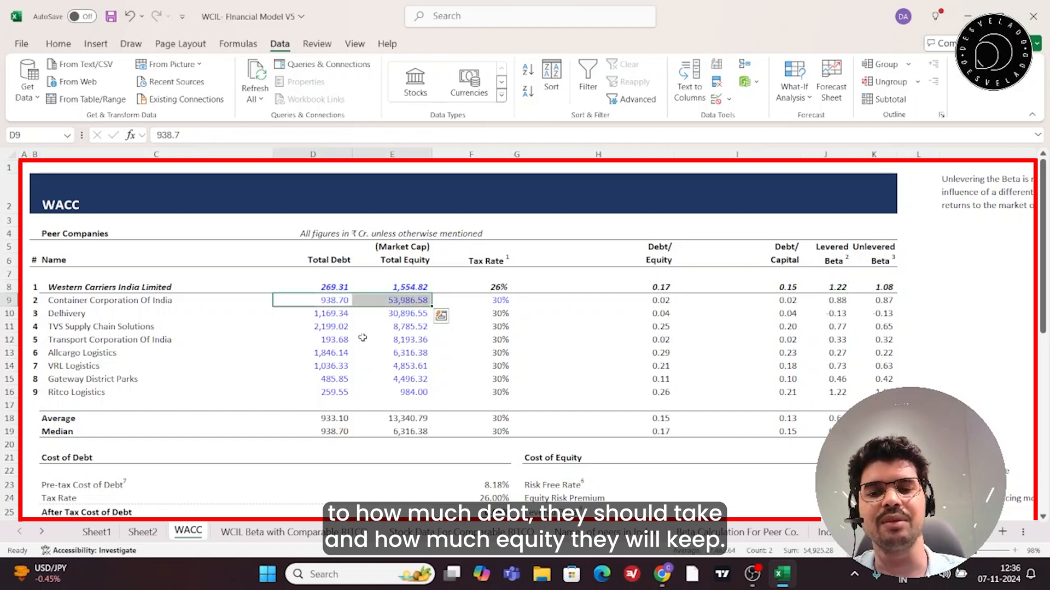
{"action": "left_click_drag", "start_coordinate": [344, 325], "coordinate": [405, 340]}
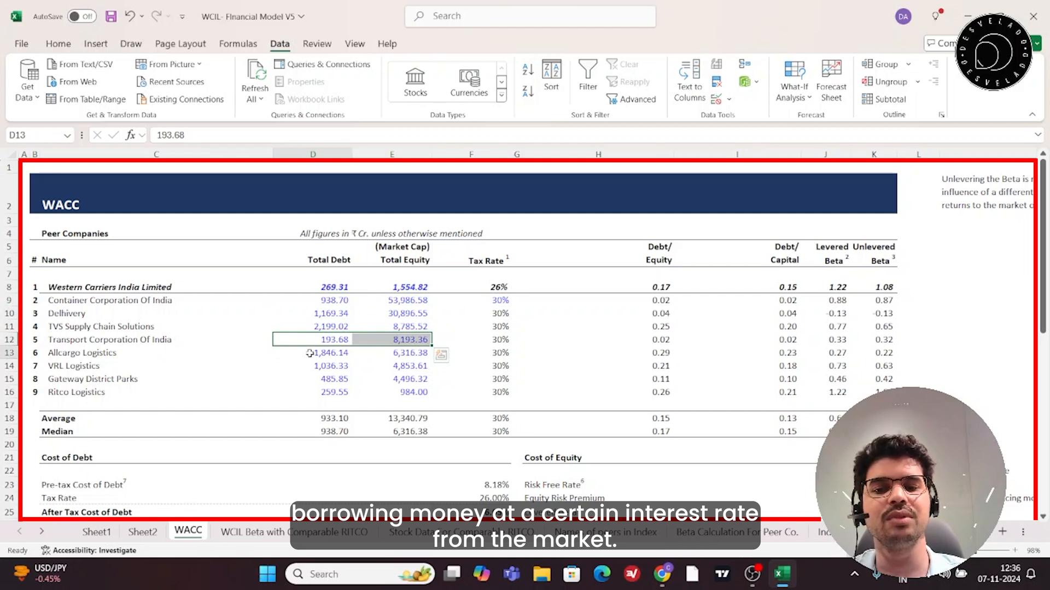
{"action": "left_click_drag", "start_coordinate": [309, 354], "coordinate": [394, 353]}
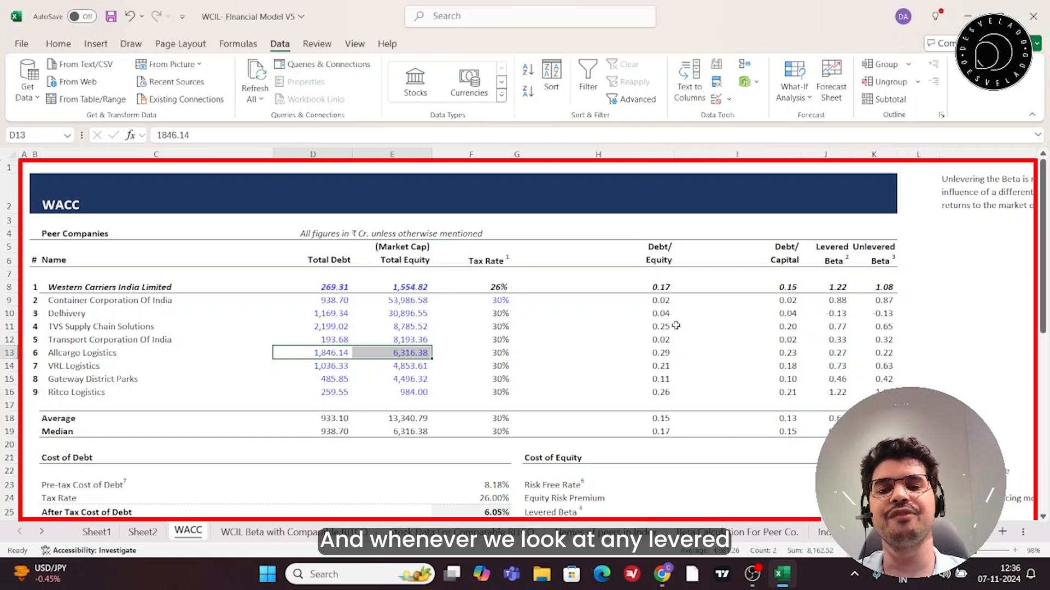
- Inspect the XLOOKUP formulas that fetch the levered betas of Delhivery and Ritco Logistics, leaving them unedited
{"action": "double_click", "coordinate": [845, 313]}
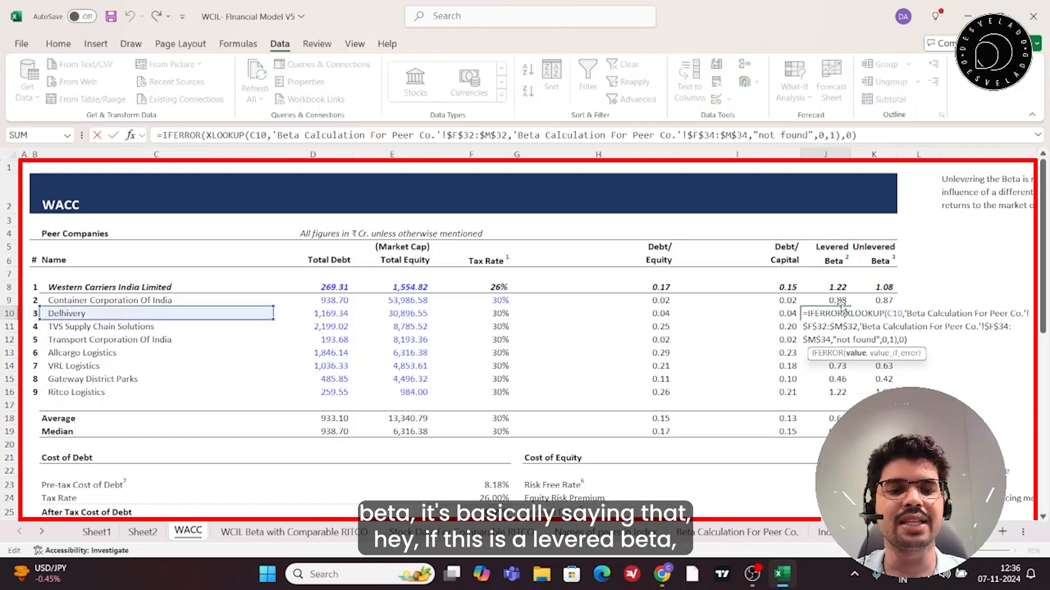
{"action": "left_click", "coordinate": [839, 302]}
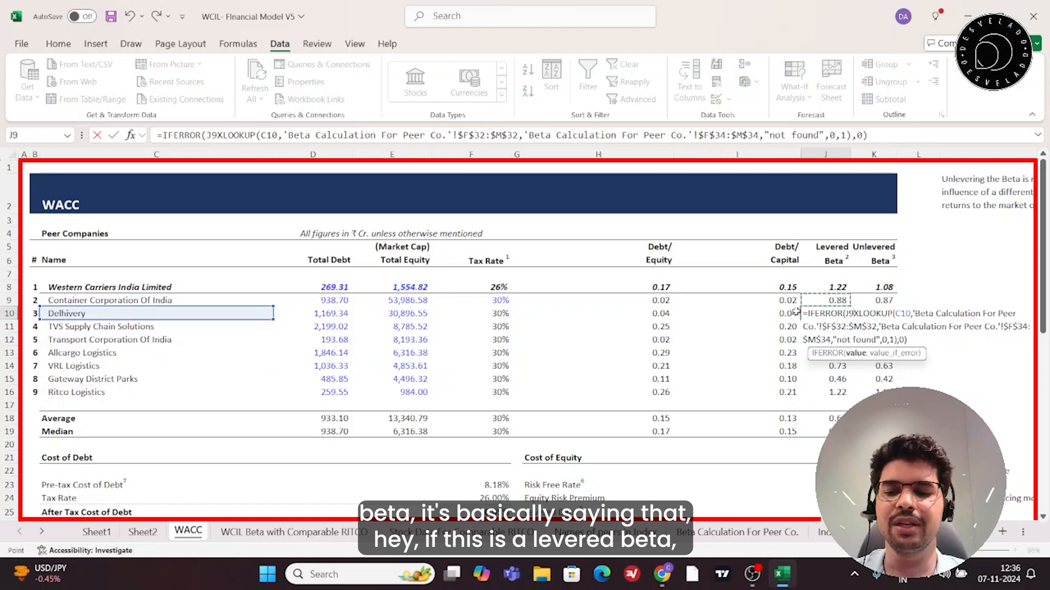
{"action": "key", "text": "Escape"}
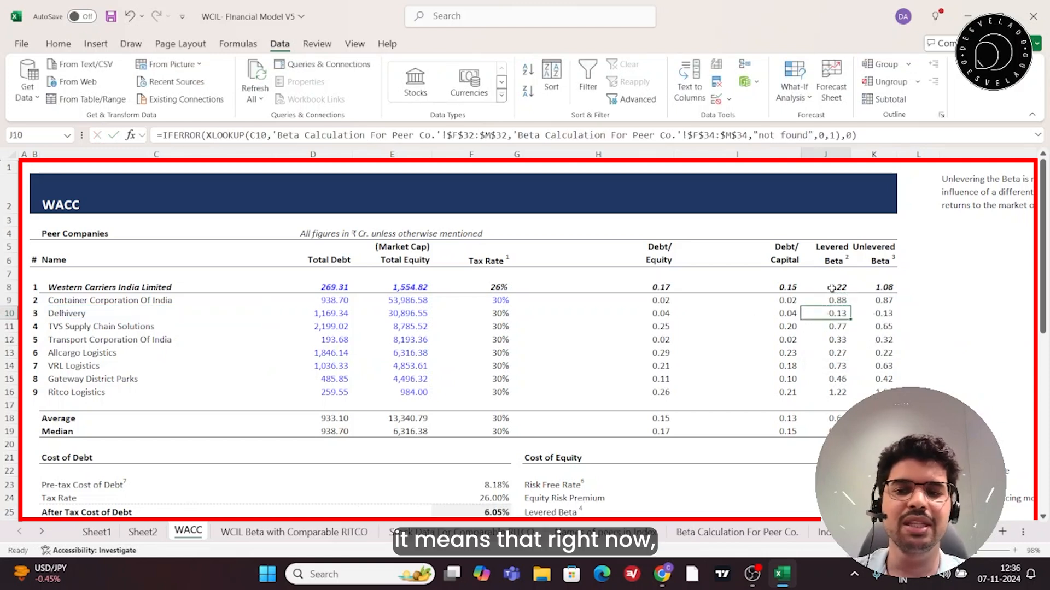
{"action": "left_click", "coordinate": [841, 396]}
{"action": "double_click", "coordinate": [809, 391]}
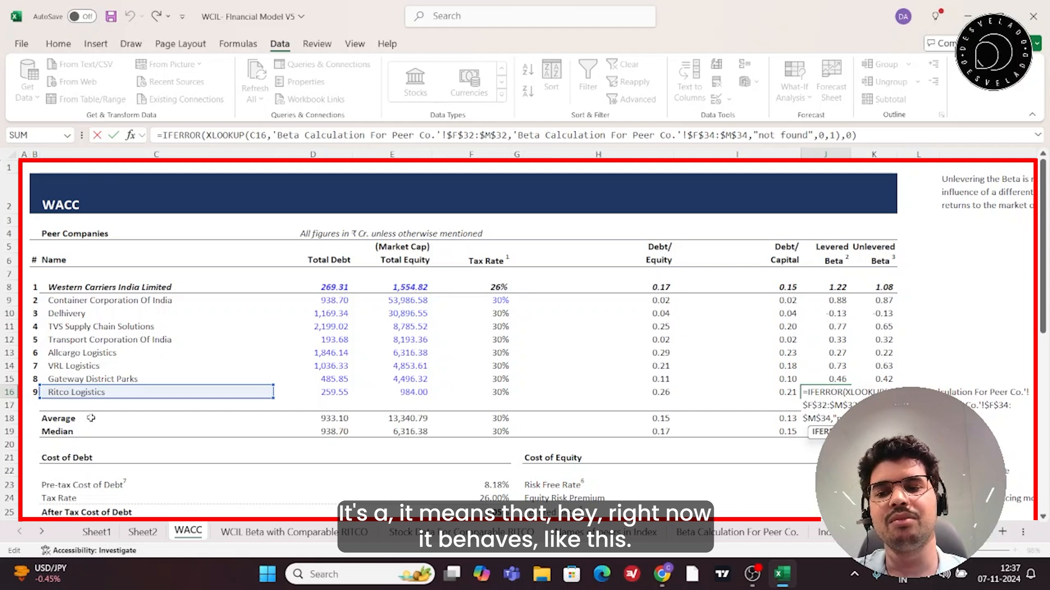
{"action": "left_click", "coordinate": [688, 393]}
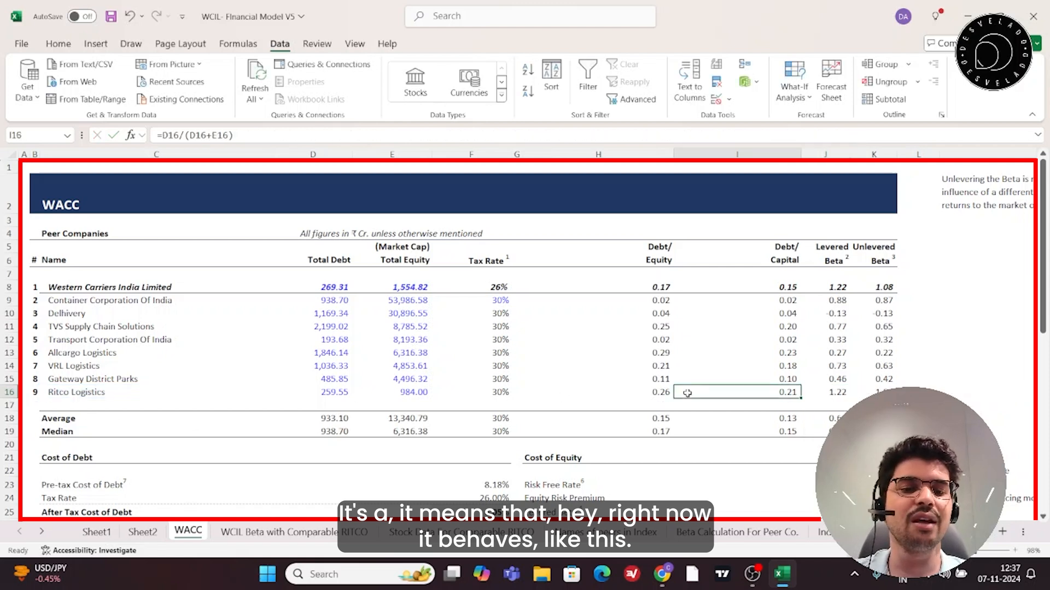
{"action": "key", "text": "Right"}
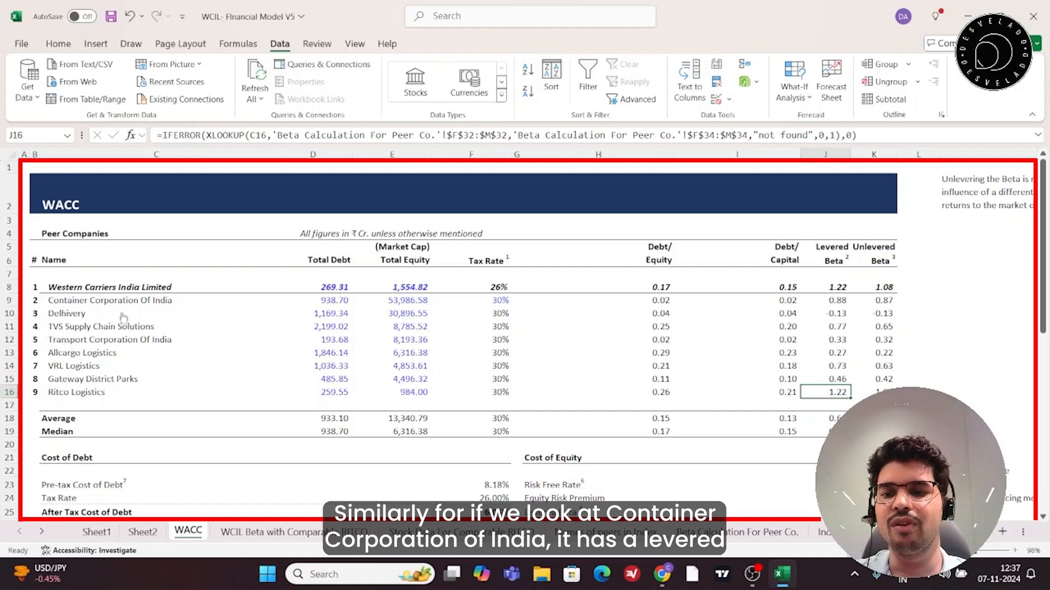
- Go through the levered betas of the peer companies one by one, starting from Container Corporation Of India
{"action": "left_click", "coordinate": [834, 302]}
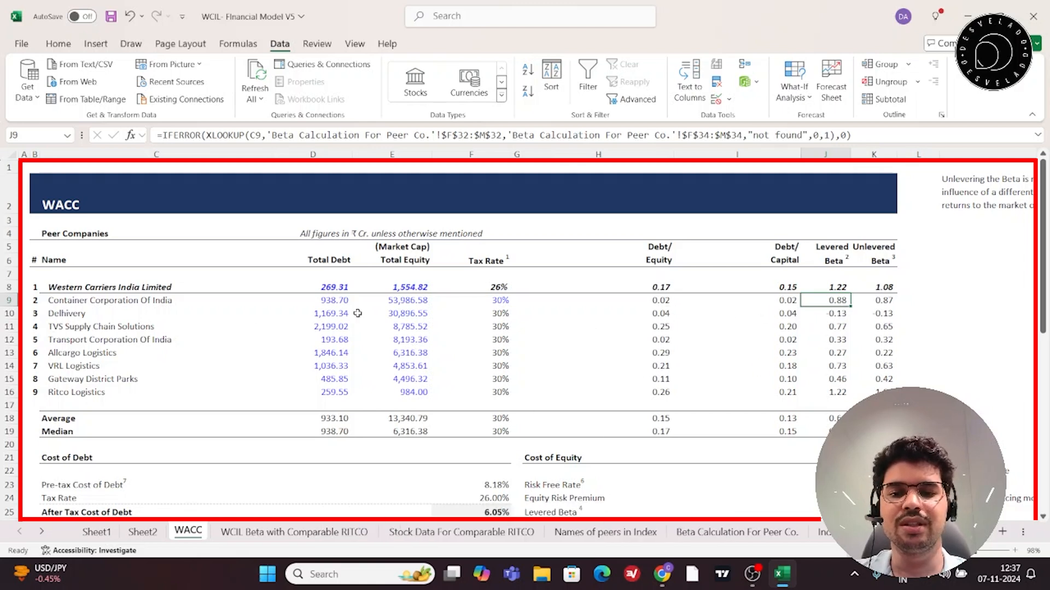
{"action": "left_click", "coordinate": [831, 315]}
{"action": "left_click", "coordinate": [831, 328]}
{"action": "left_click", "coordinate": [829, 343]}
{"action": "left_click", "coordinate": [830, 355]}
{"action": "left_click", "coordinate": [830, 366]}
{"action": "left_click", "coordinate": [828, 381]}
{"action": "left_click", "coordinate": [831, 404]}
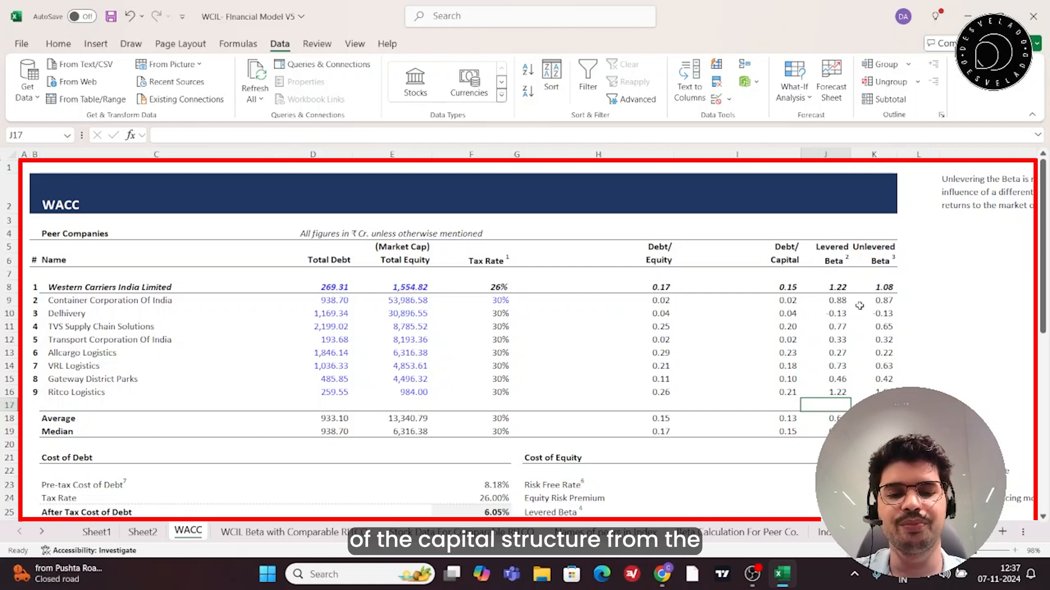
- Compare the levered beta of Western Carriers India Limited with its unlevered beta in the peer companies table
{"action": "left_click", "coordinate": [830, 291]}
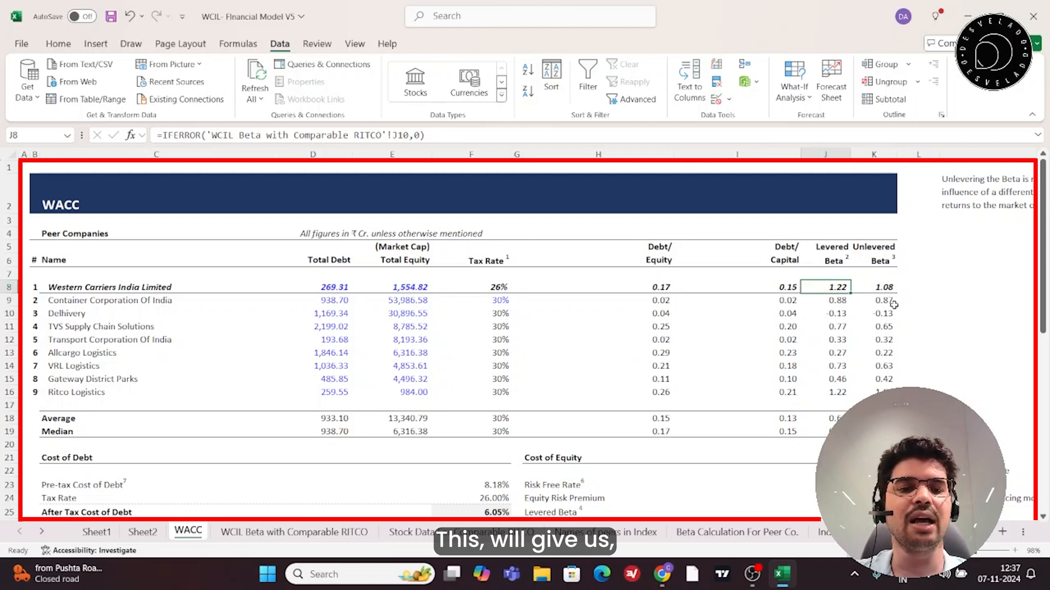
{"action": "left_click_drag", "start_coordinate": [868, 251], "coordinate": [874, 288]}
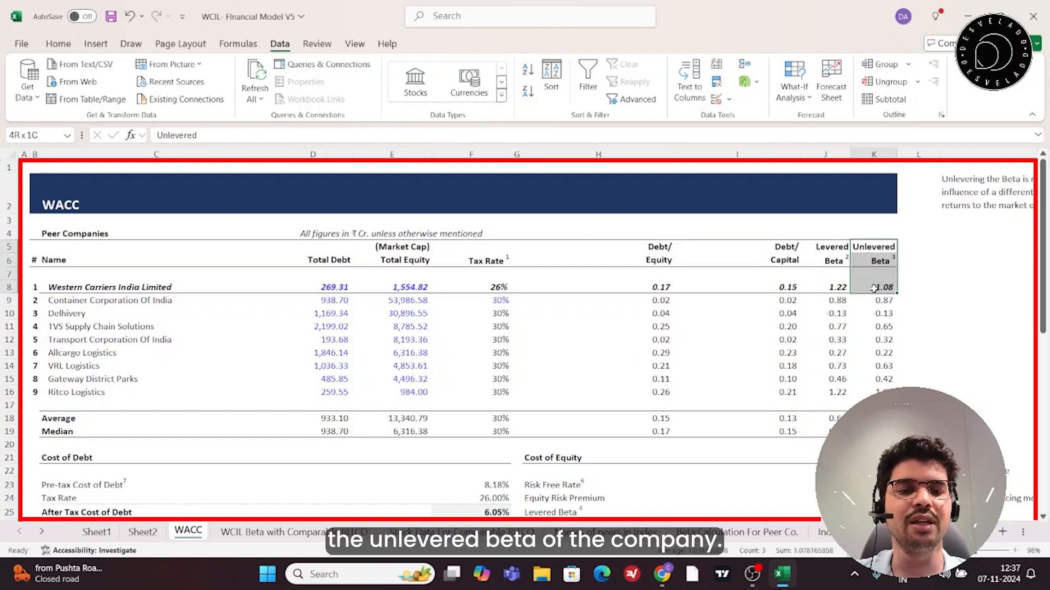
{"action": "left_click", "coordinate": [927, 287]}
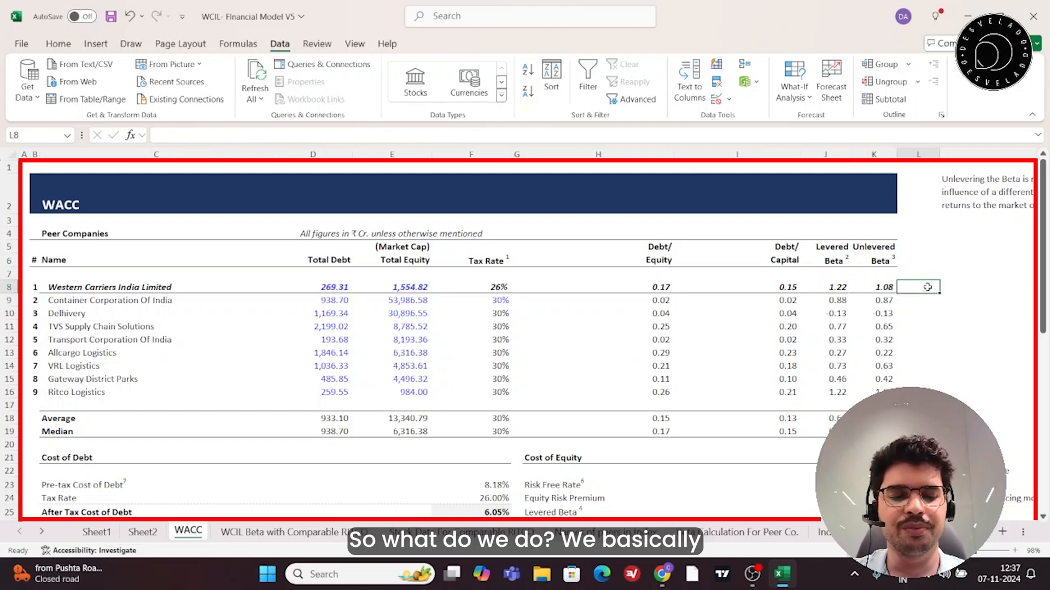
{"action": "key", "text": "Right"}
{"action": "key", "text": "Left"}
{"action": "key", "text": "Left"}
{"action": "key", "text": "Left"}
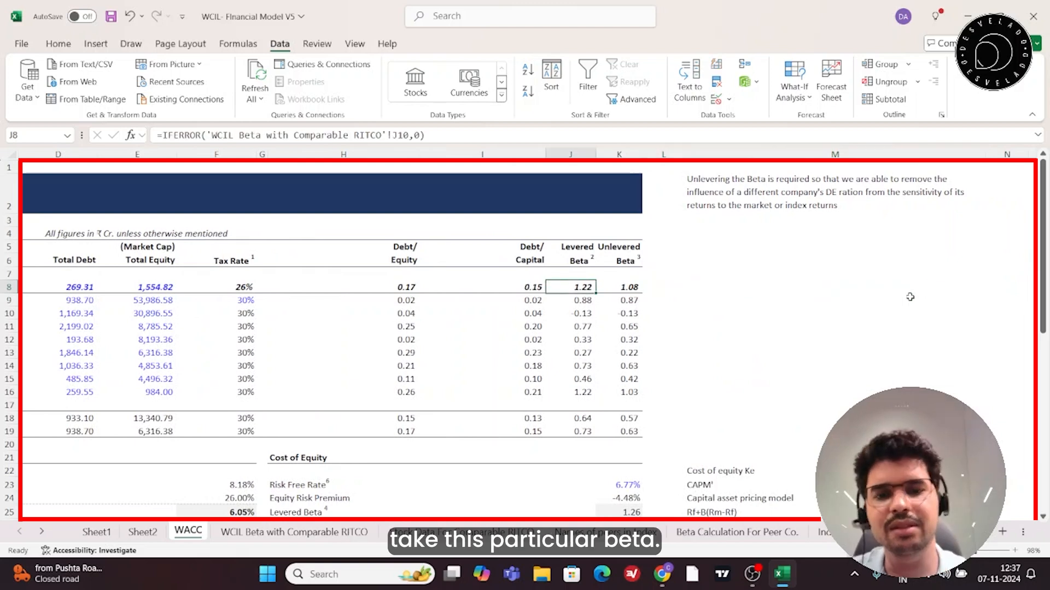
- Examine the Western Carriers unlevered beta formula, focusing on its debt/equity term and the (1-F8) tax shield, and leave it unedited
{"action": "left_click", "coordinate": [637, 287]}
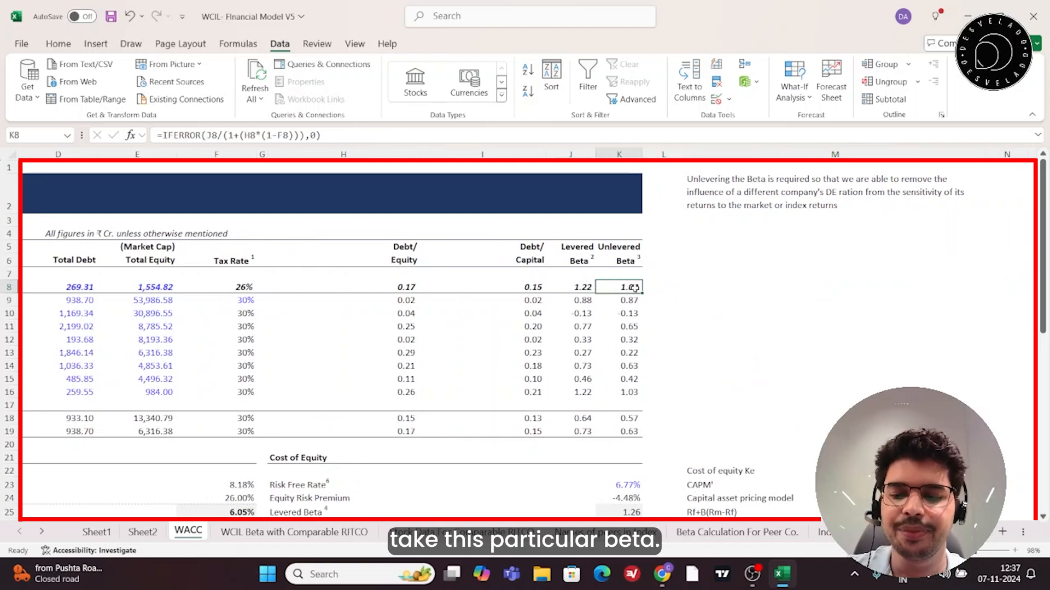
{"action": "double_click", "coordinate": [634, 287]}
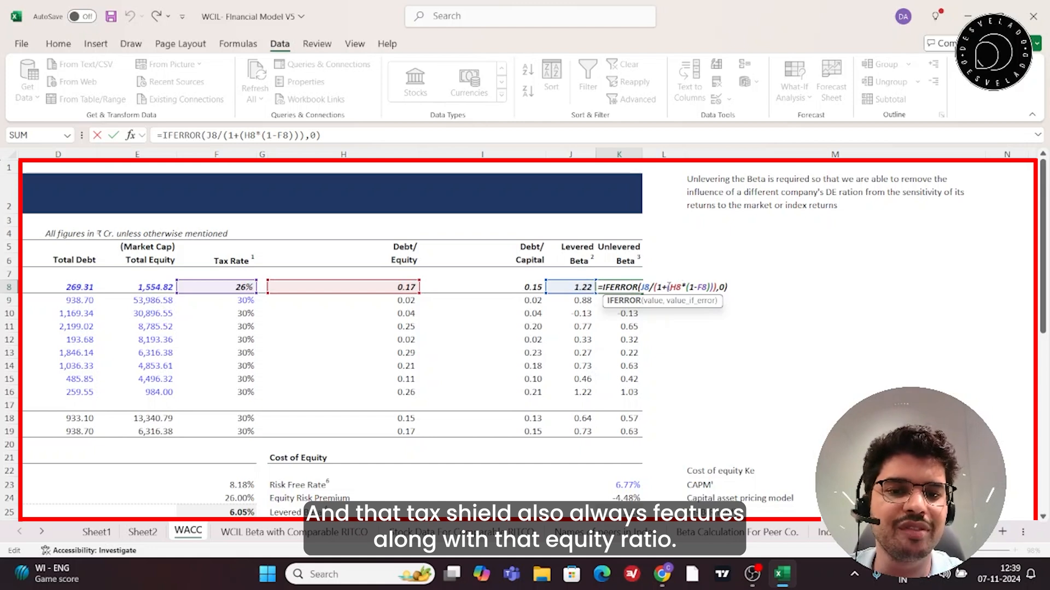
{"action": "left_click_drag", "start_coordinate": [668, 286], "coordinate": [711, 286]}
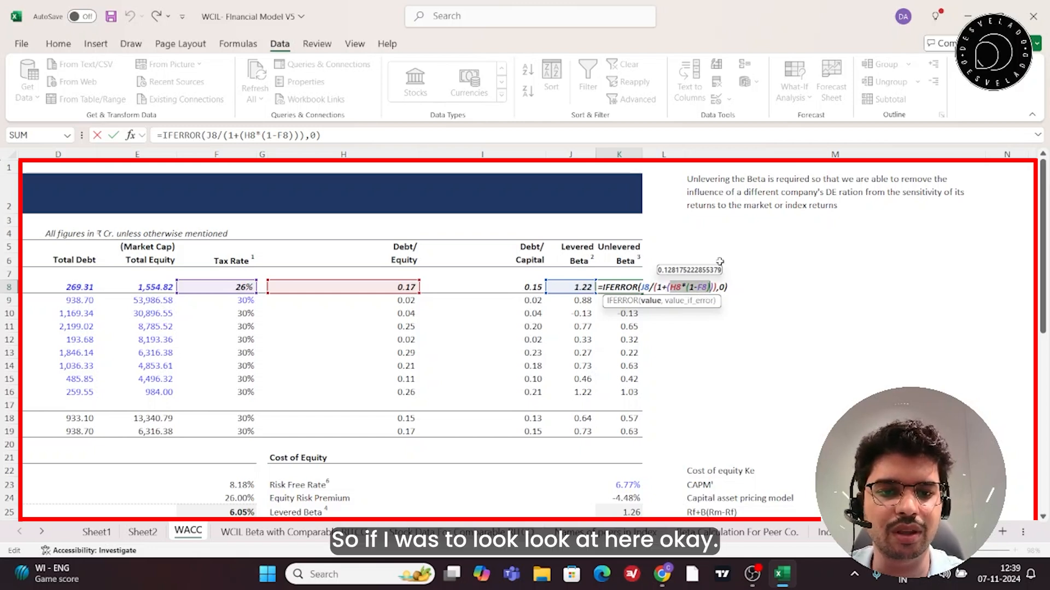
{"action": "left_click", "coordinate": [678, 287]}
{"action": "left_click_drag", "start_coordinate": [685, 287], "coordinate": [714, 287]}
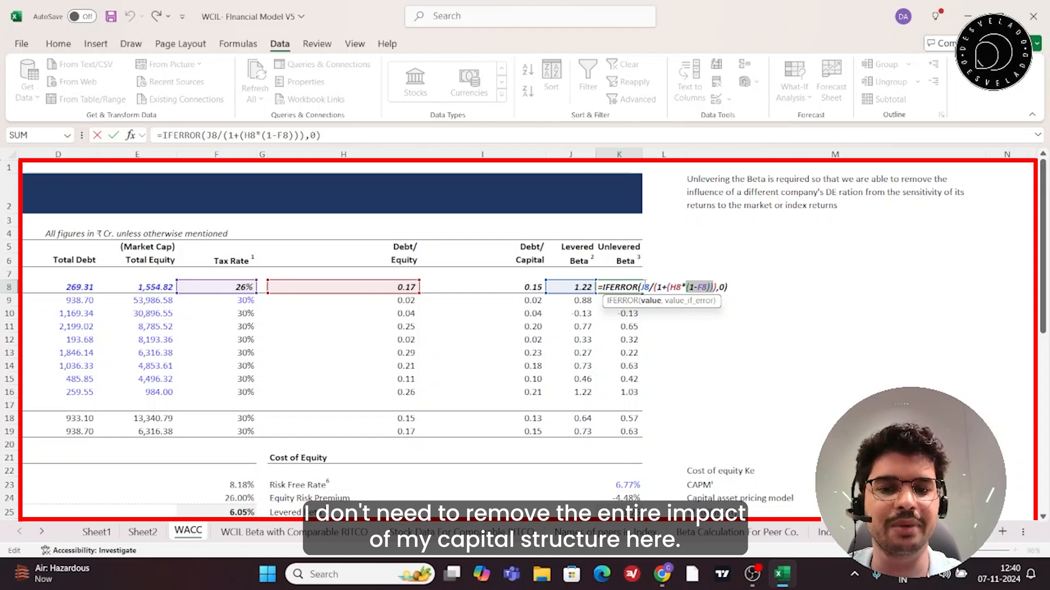
{"action": "key", "text": "Escape"}
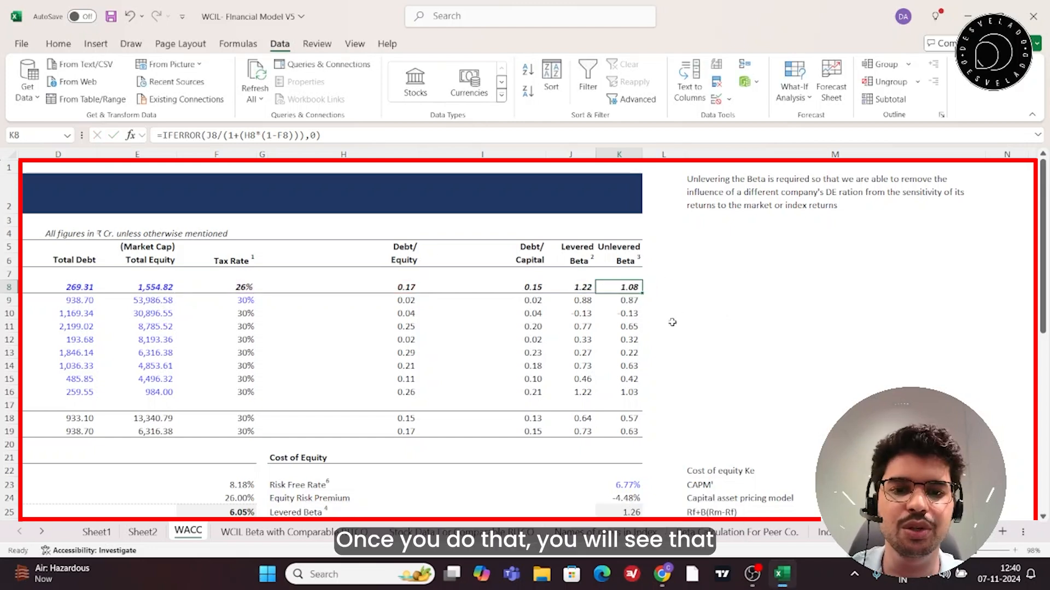
- Compare the Levered Beta and Unlevered Beta columns across Western Carriers and its peers
{"action": "left_click_drag", "start_coordinate": [626, 243], "coordinate": [626, 398]}
{"action": "left_click_drag", "start_coordinate": [571, 287], "coordinate": [574, 381]}
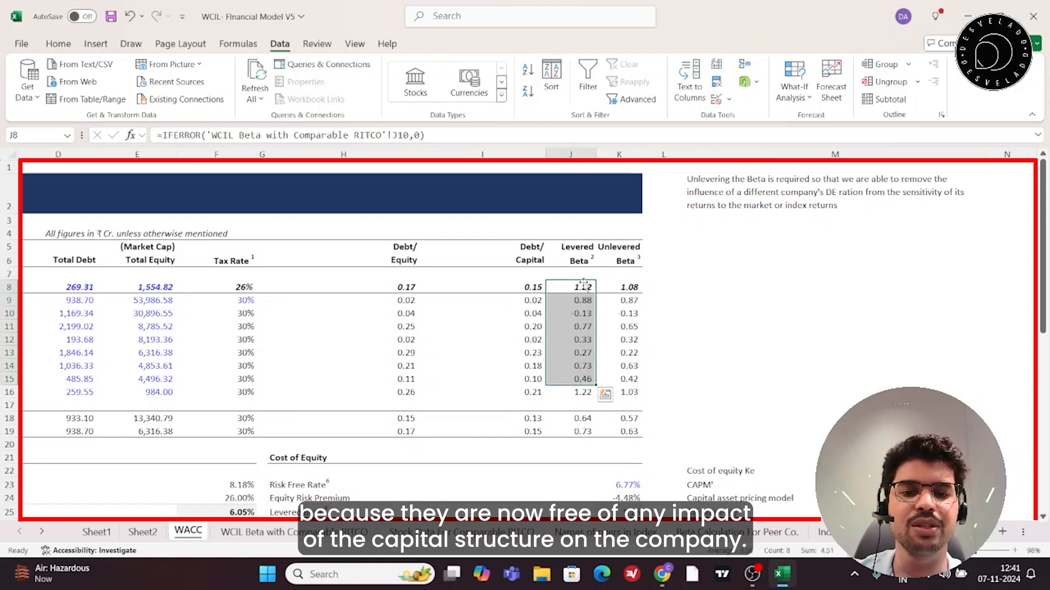
{"action": "left_click_drag", "start_coordinate": [625, 287], "coordinate": [624, 396]}
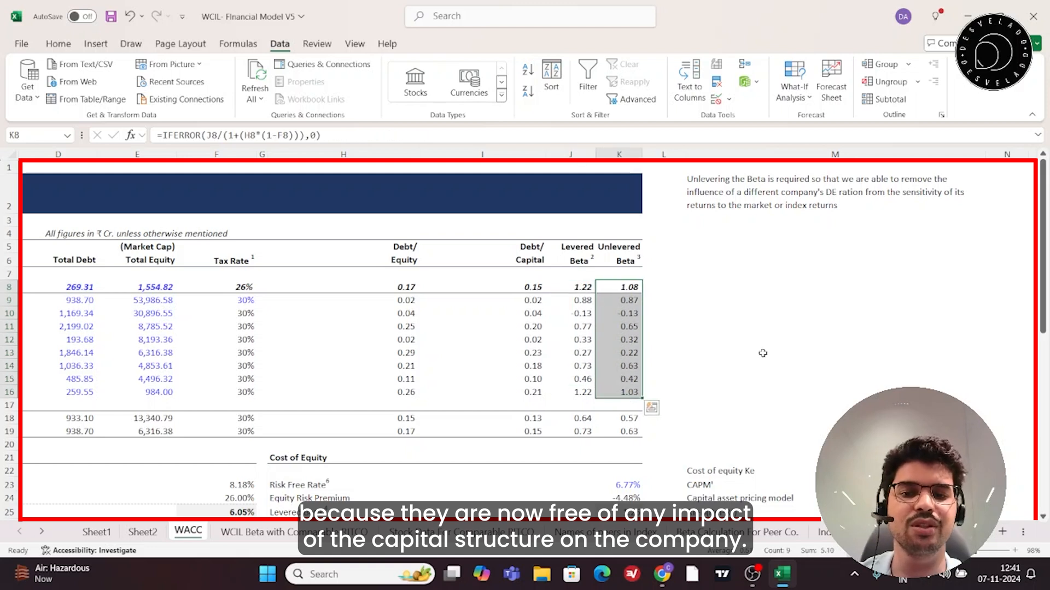
- Review the Debt/Equity ratios of Western Carriers and all eight peer companies
{"action": "scroll", "coordinate": [649, 344], "scroll_direction": "down", "scroll_amount": 2}
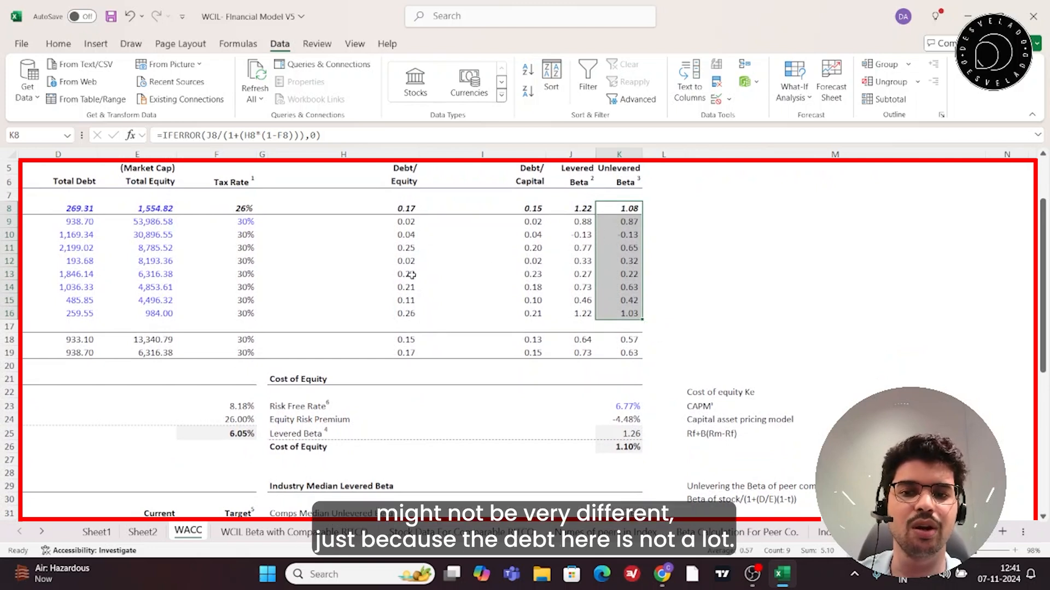
{"action": "left_click_drag", "start_coordinate": [399, 209], "coordinate": [407, 314]}
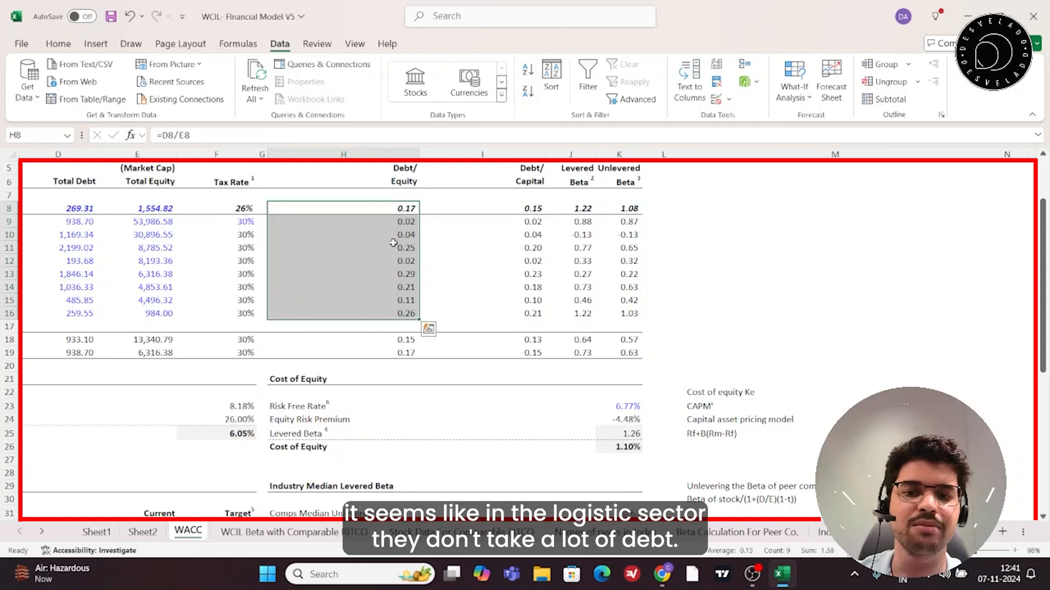
{"action": "scroll", "coordinate": [528, 255], "scroll_direction": "up", "scroll_amount": 2}
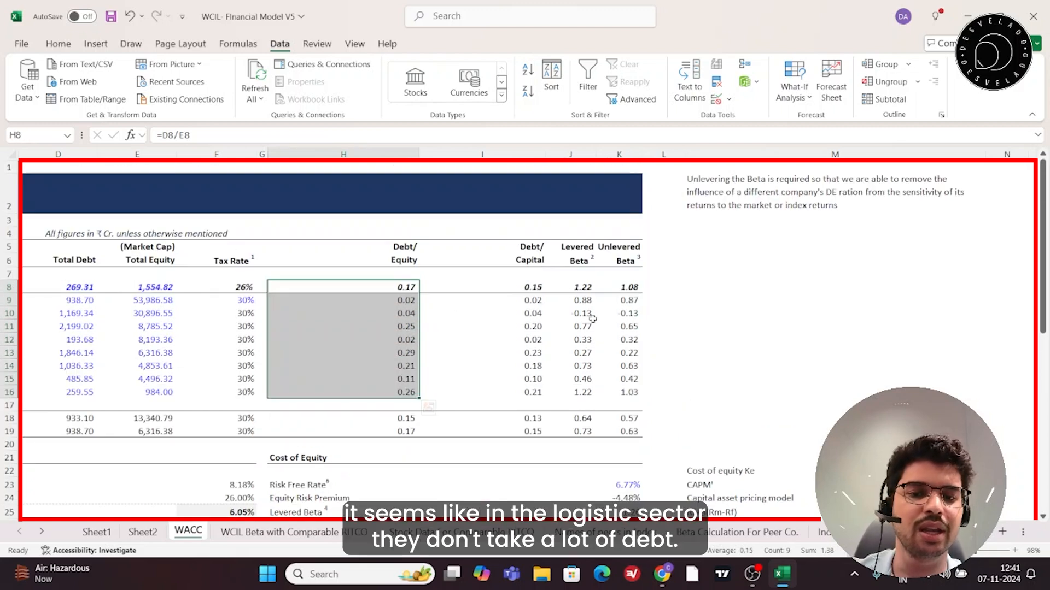
- Review the Unlevered Beta column again, from its header down to the Average row
{"action": "scroll", "coordinate": [628, 366], "scroll_direction": "down", "scroll_amount": 2}
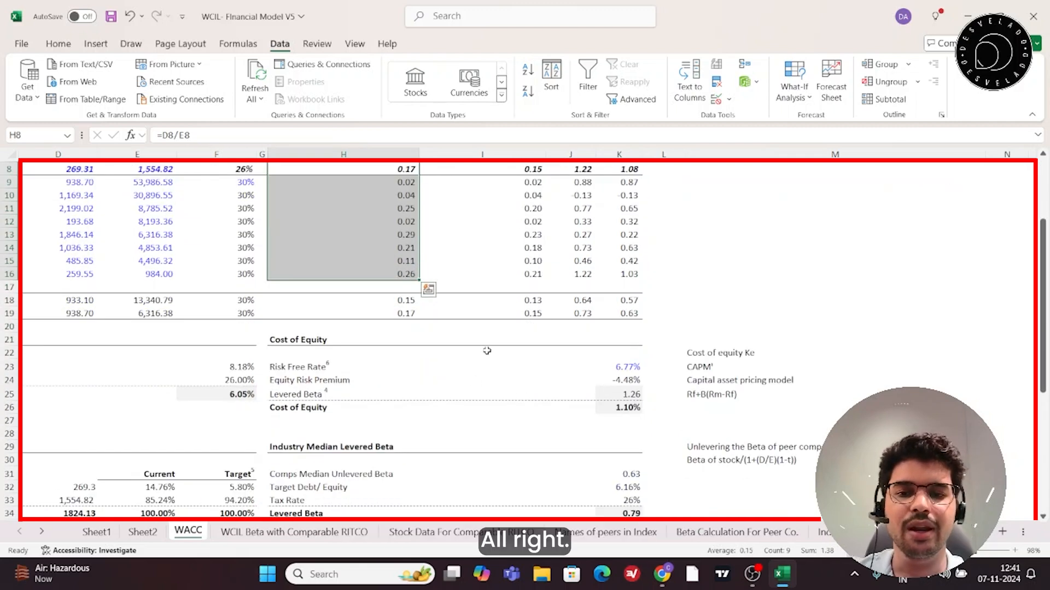
{"action": "scroll", "coordinate": [486, 351], "scroll_direction": "up", "scroll_amount": 3}
{"action": "left_click_drag", "start_coordinate": [626, 260], "coordinate": [623, 418]}
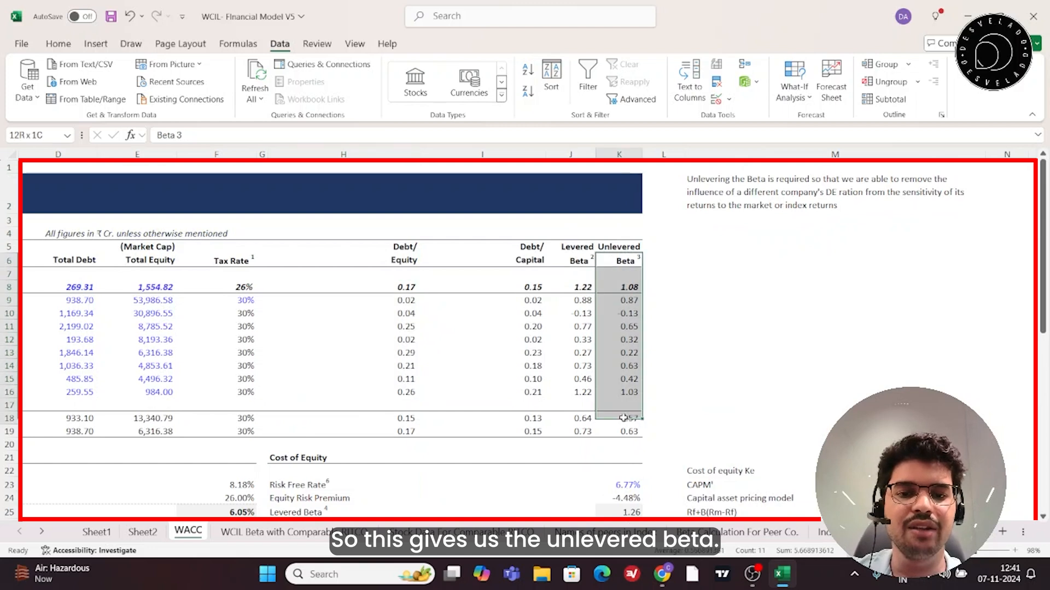
{"action": "left_click", "coordinate": [737, 367]}
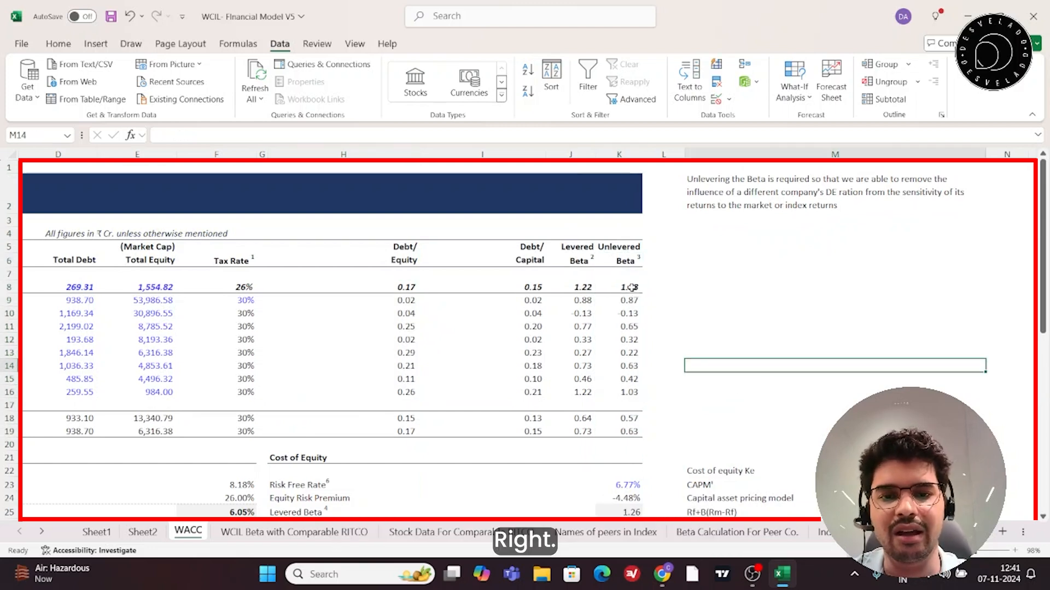
- Compare the relevered beta formula in the Cost of Equity section with the Western Carriers levered beta in the peer companies table
{"action": "scroll", "coordinate": [707, 292], "scroll_direction": "down", "scroll_amount": 3}
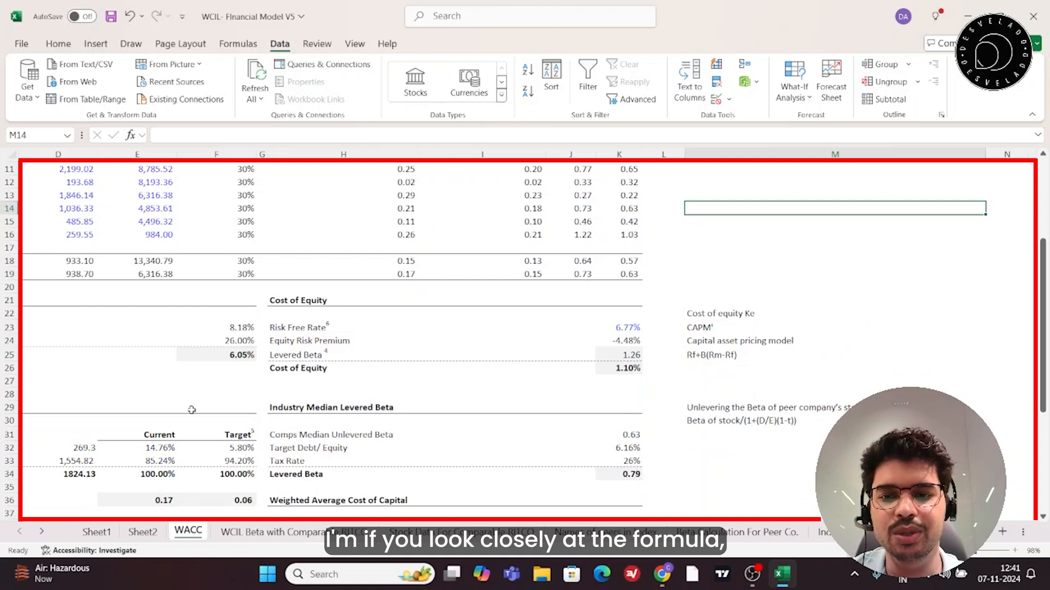
{"action": "left_click", "coordinate": [620, 355]}
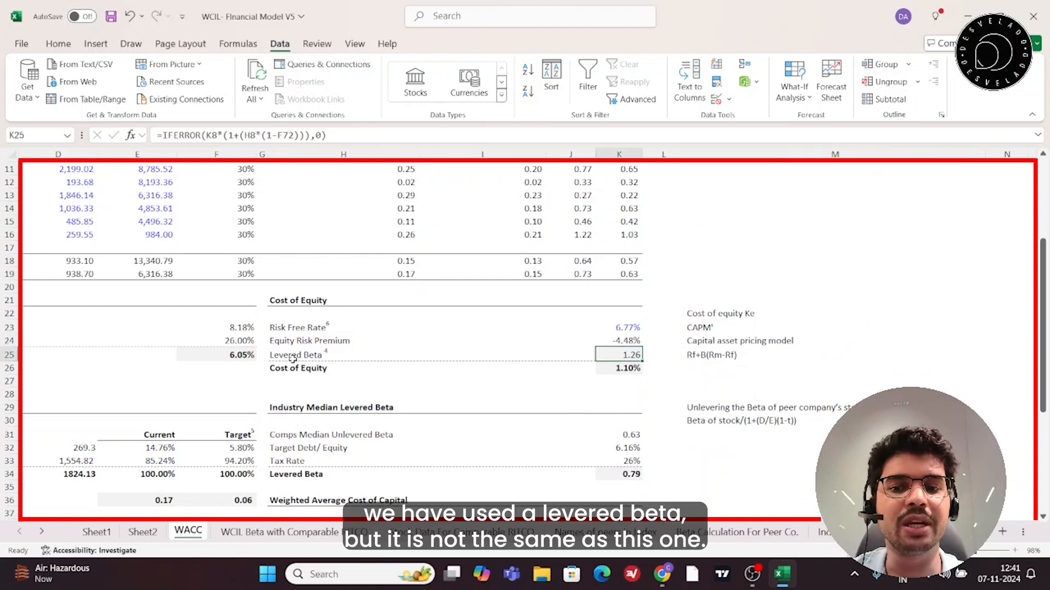
{"action": "scroll", "coordinate": [678, 359], "scroll_direction": "up", "scroll_amount": 3}
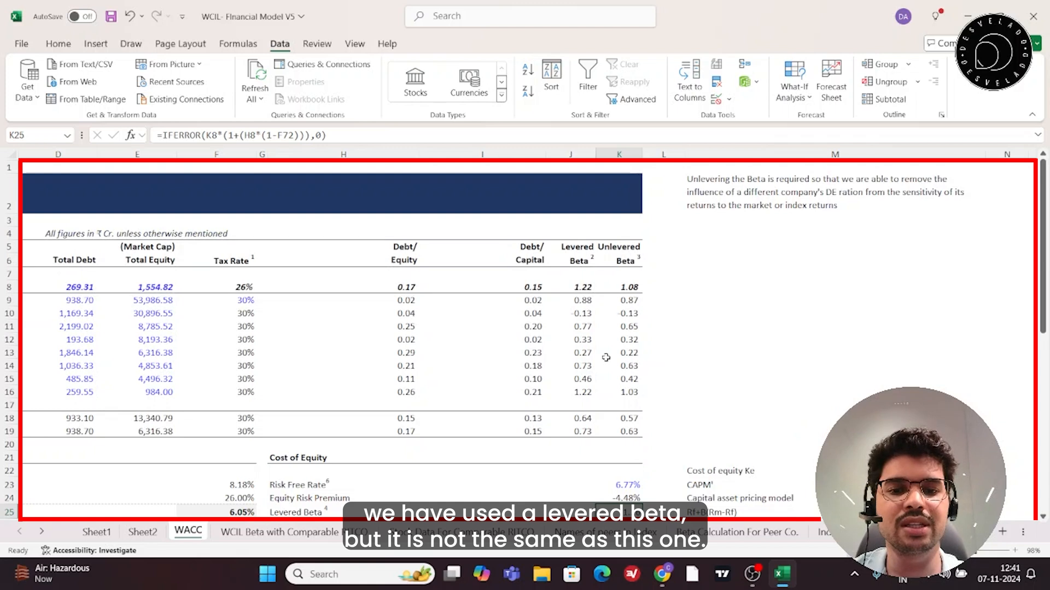
{"action": "left_click", "coordinate": [580, 288]}
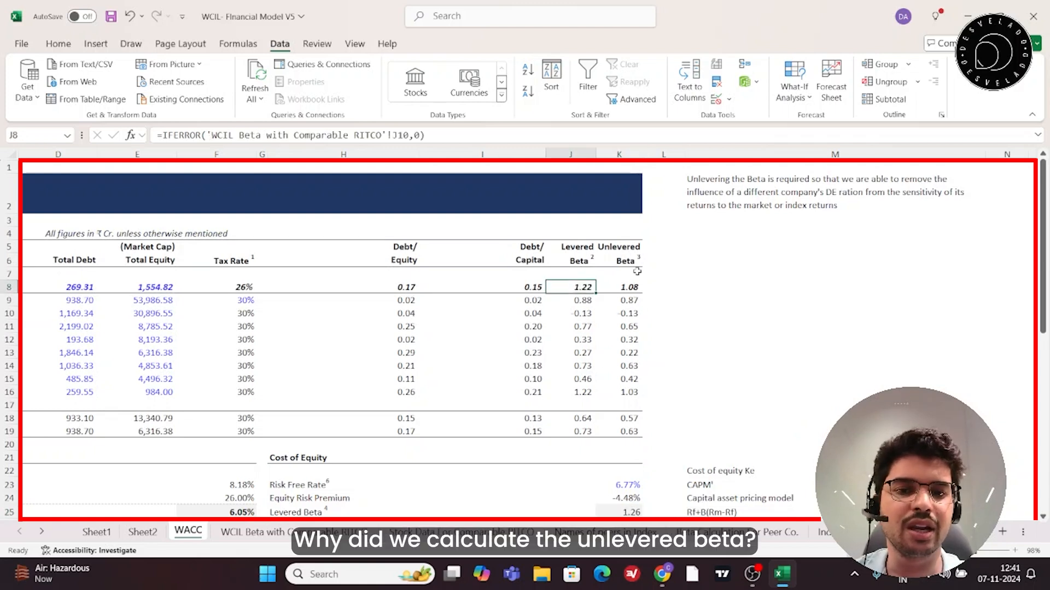
- Inspect the unlevered beta formula of Western Carriers and its levered beta, Debt/Equity and tax rate inputs
{"action": "double_click", "coordinate": [629, 287]}
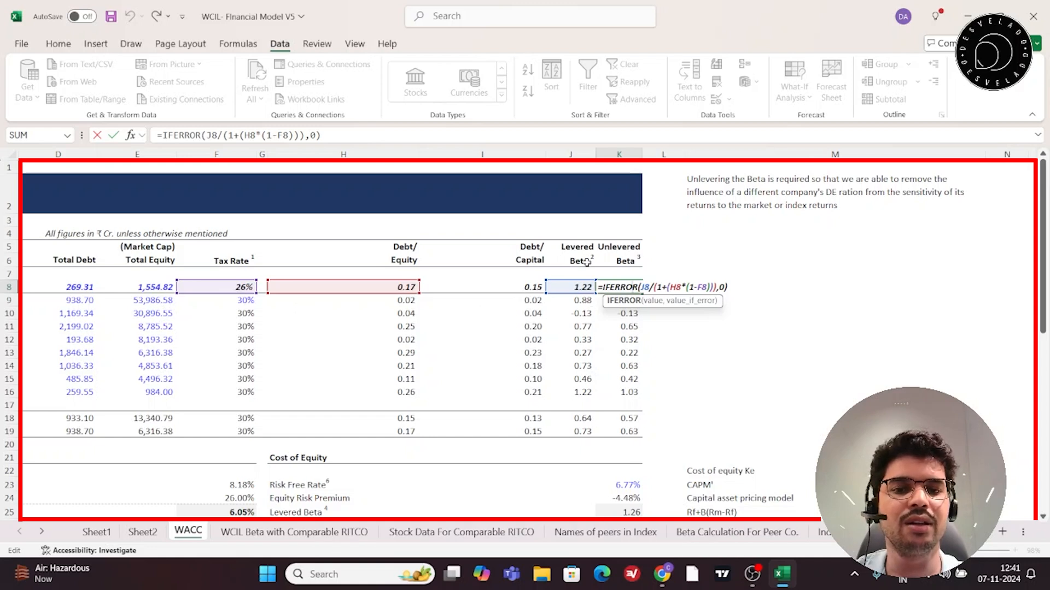
{"action": "left_click", "coordinate": [627, 339]}
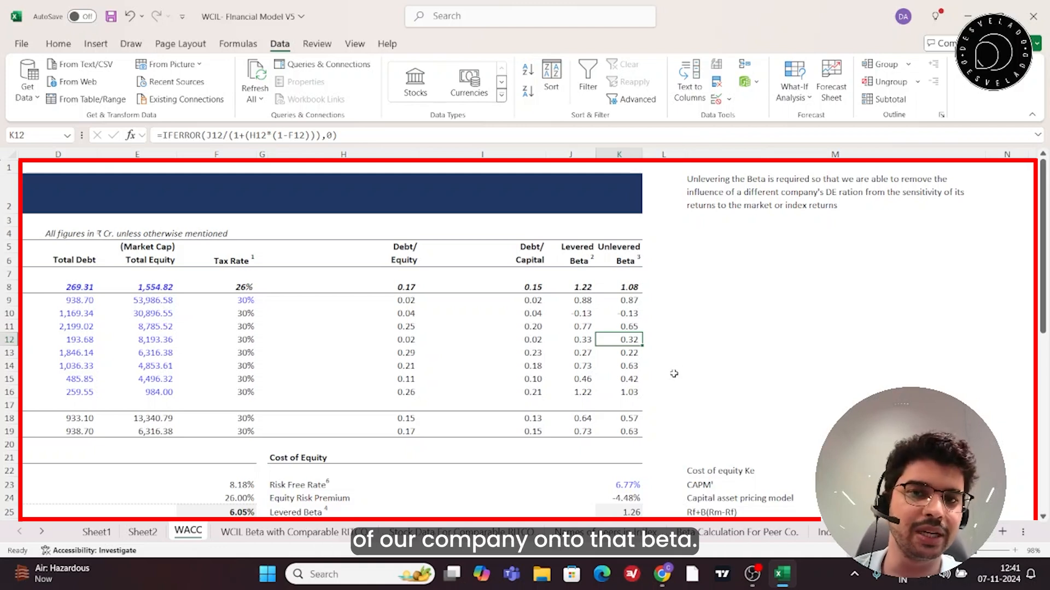
{"action": "scroll", "coordinate": [673, 373], "scroll_direction": "down", "scroll_amount": 2}
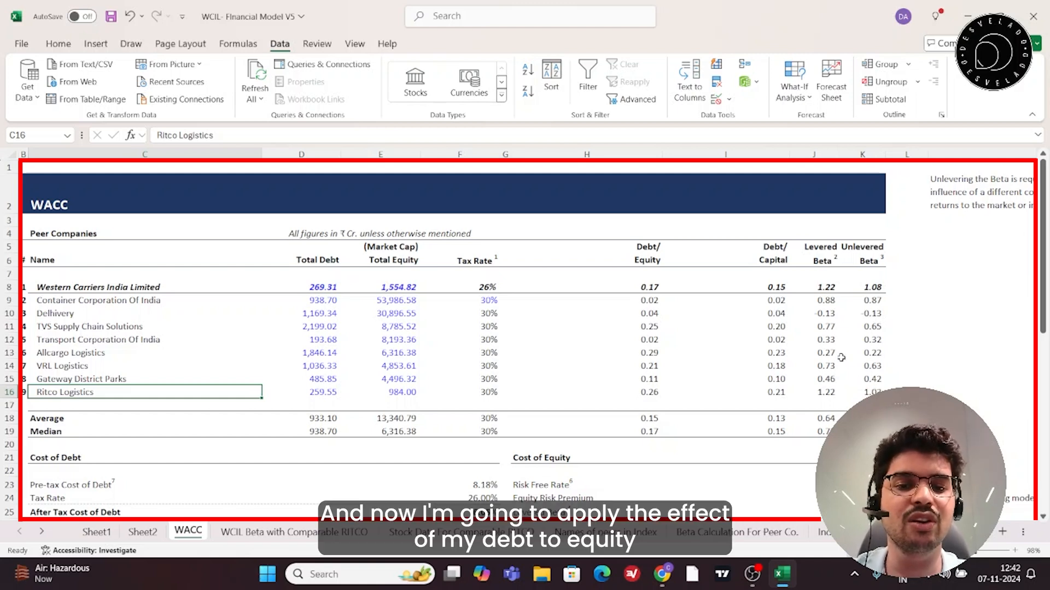
- Trace the relevered beta formula in the Cost of Equity section to the Debt/Equity ratio and tax rate of Western Carriers
{"action": "left_click", "coordinate": [641, 287]}
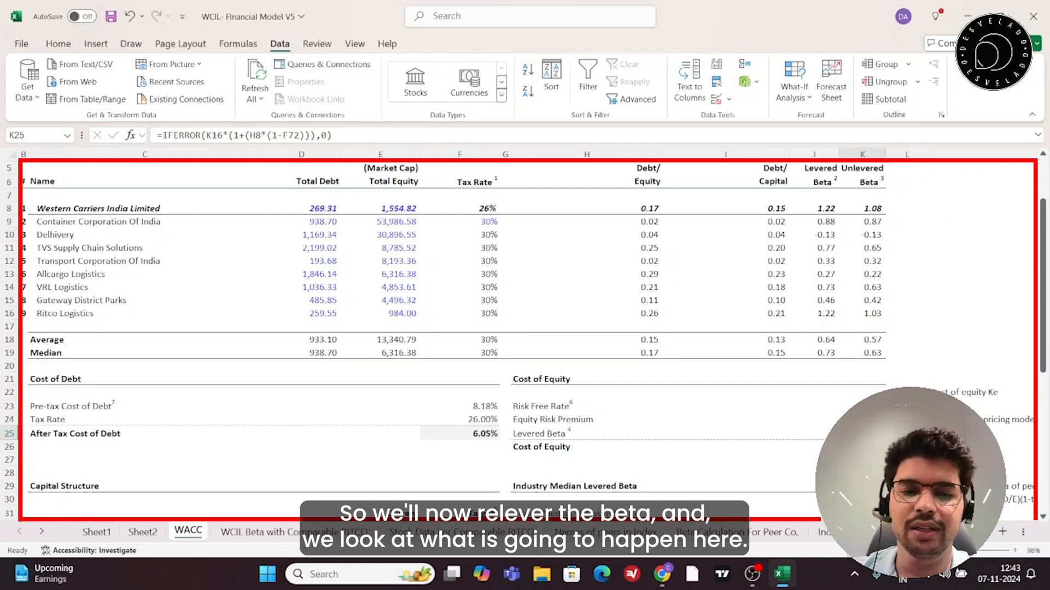
{"action": "key", "text": "F2"}
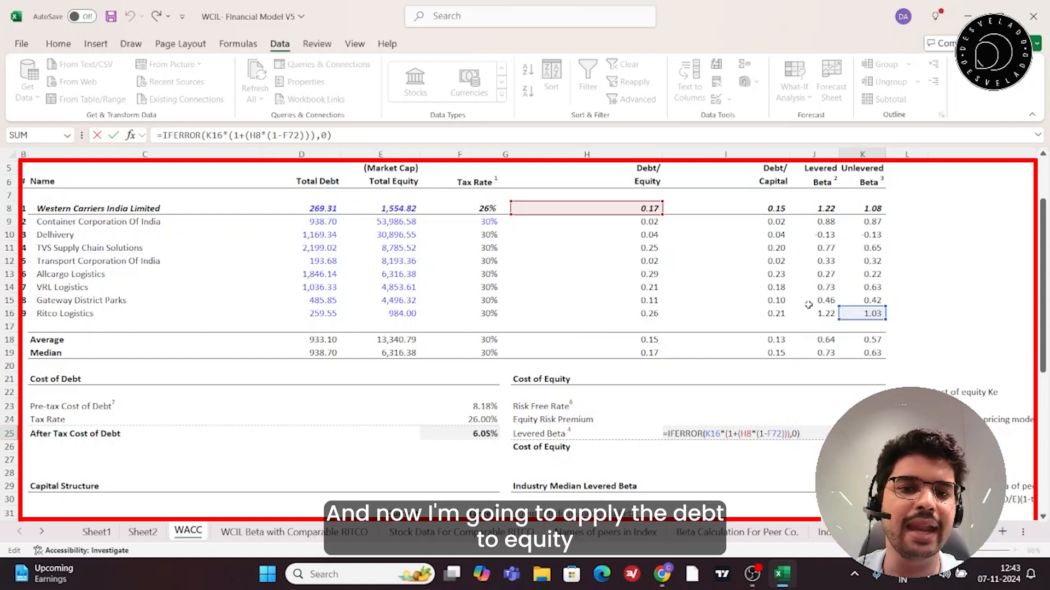
{"action": "left_click_drag", "start_coordinate": [639, 168], "coordinate": [645, 182]}
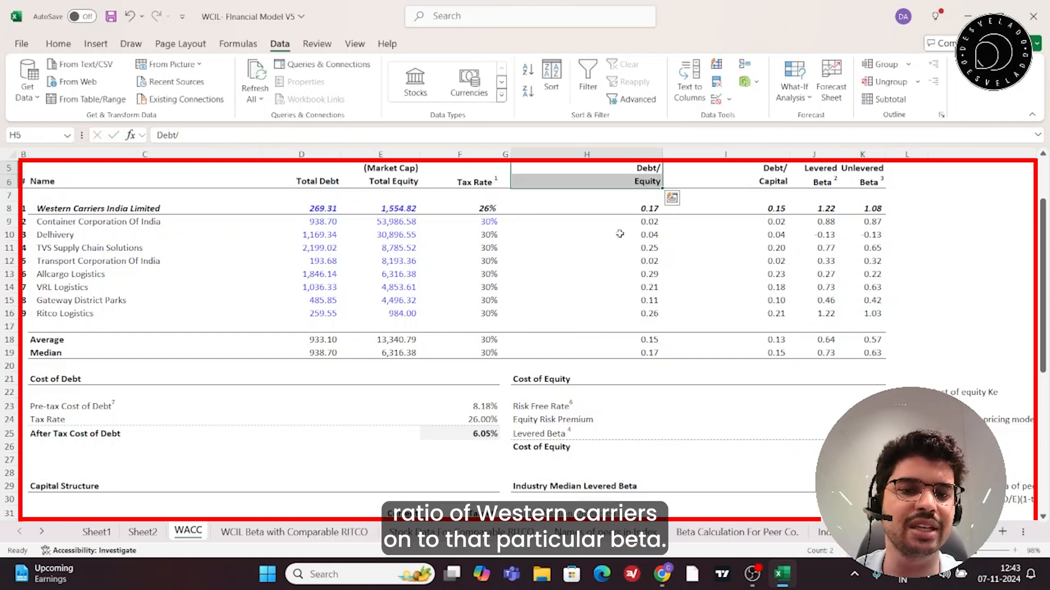
{"action": "left_click", "coordinate": [647, 208]}
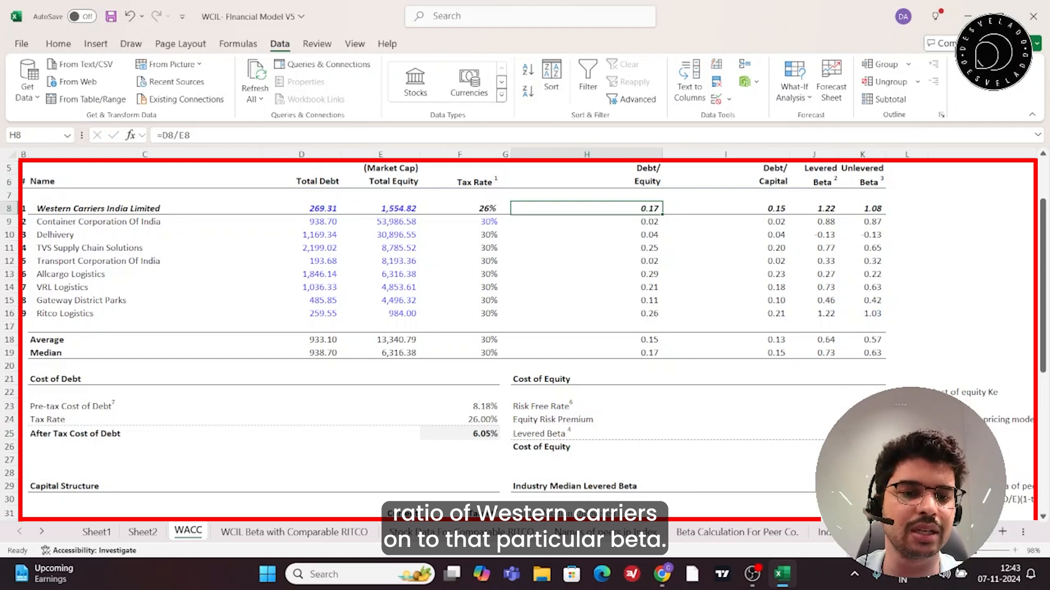
{"action": "double_click", "coordinate": [862, 434]}
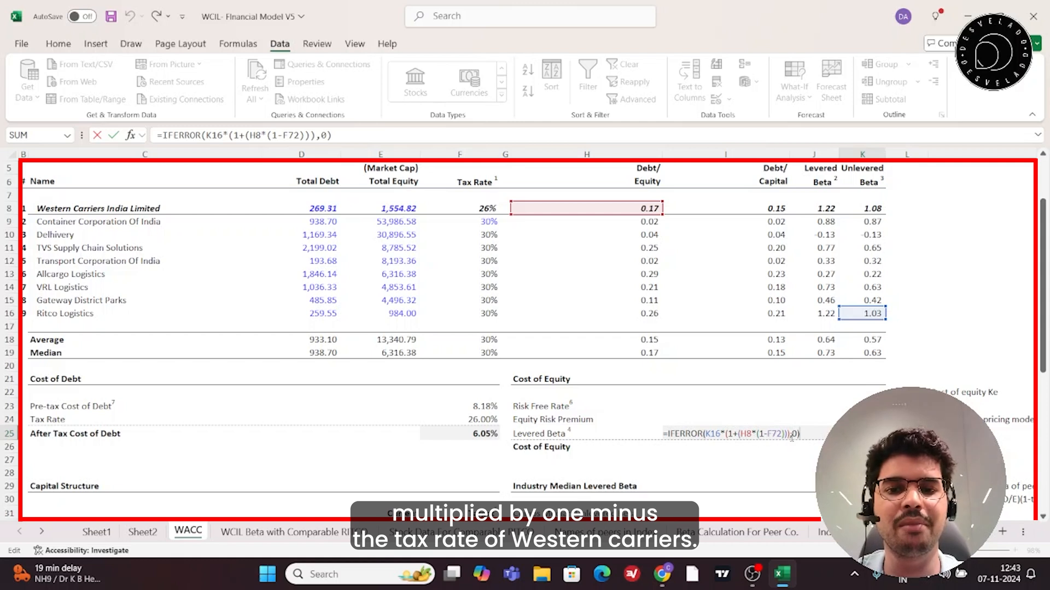
{"action": "left_click", "coordinate": [483, 209]}
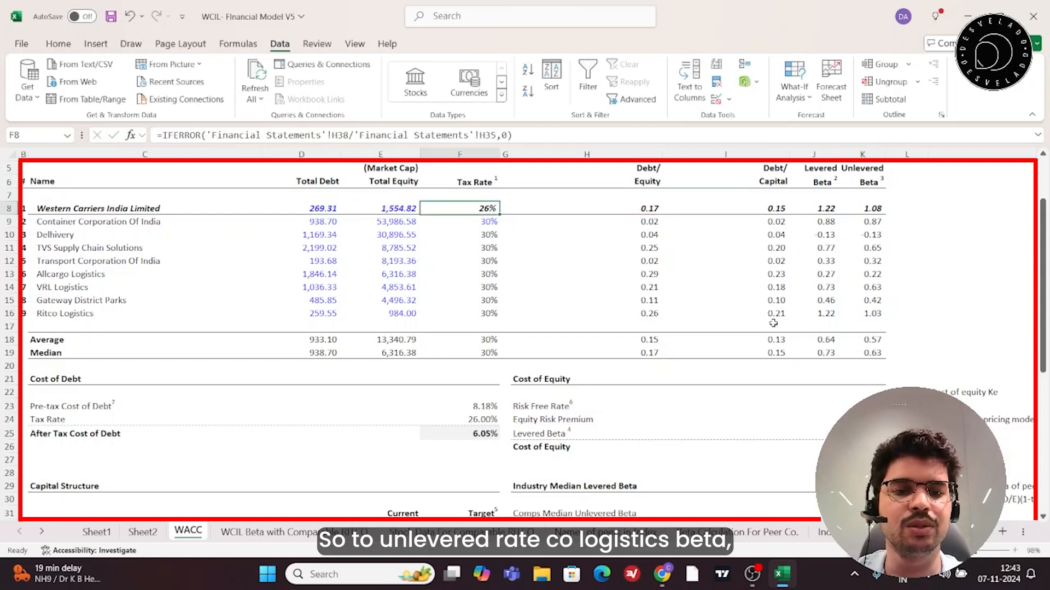
- Review the Ritco Logistics row and inspect the formula behind its unlevered beta
{"action": "left_click", "coordinate": [71, 319]}
{"action": "left_click_drag", "start_coordinate": [115, 318], "coordinate": [777, 341]}
{"action": "left_click", "coordinate": [938, 297]}
{"action": "left_click", "coordinate": [868, 318]}
{"action": "left_click", "coordinate": [864, 323]}
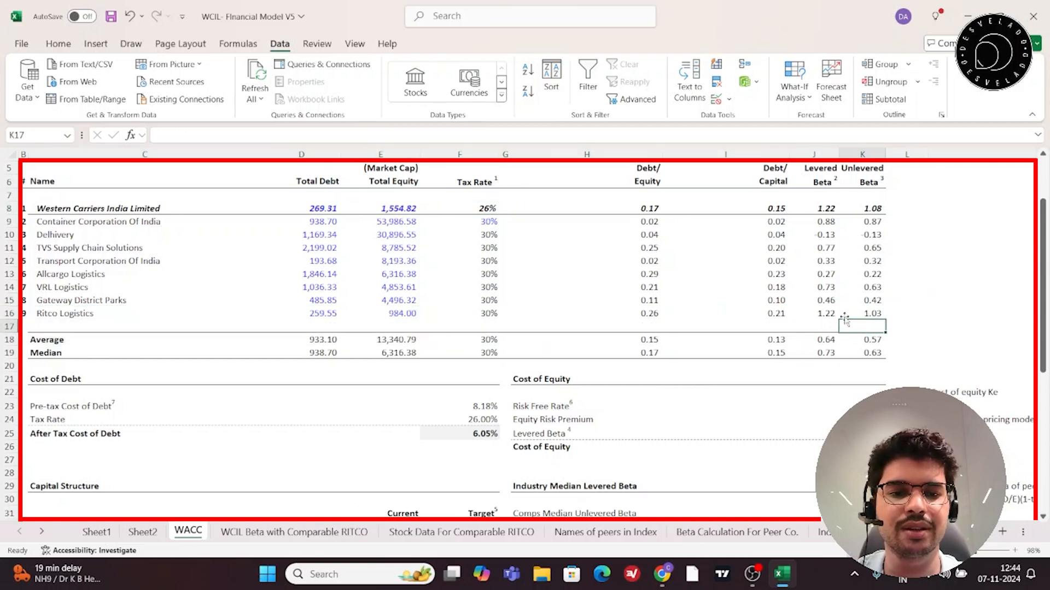
{"action": "left_click", "coordinate": [863, 310]}
{"action": "double_click", "coordinate": [865, 312]}
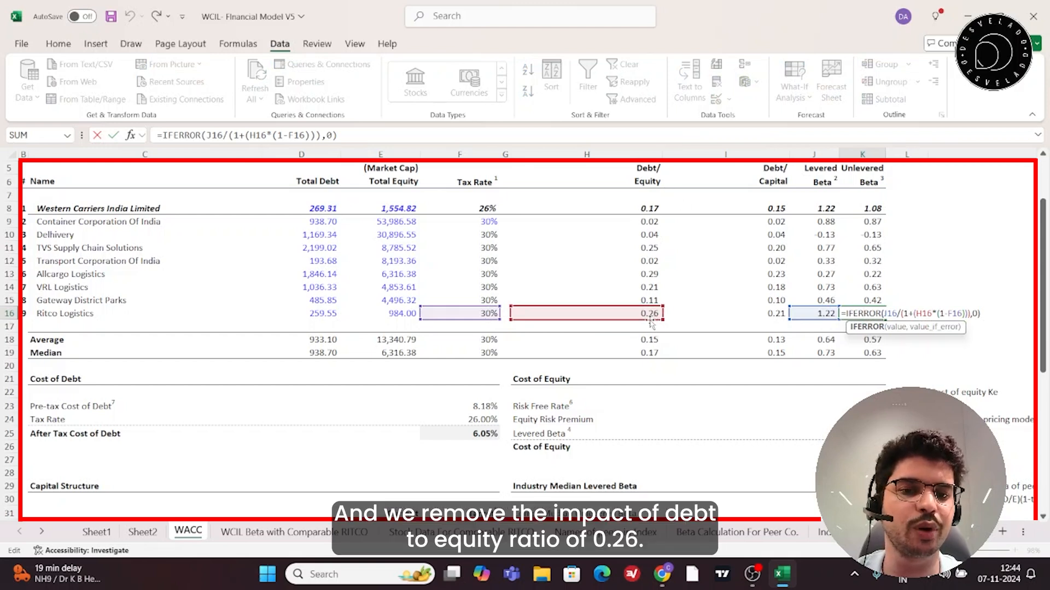
{"action": "key", "text": "Escape"}
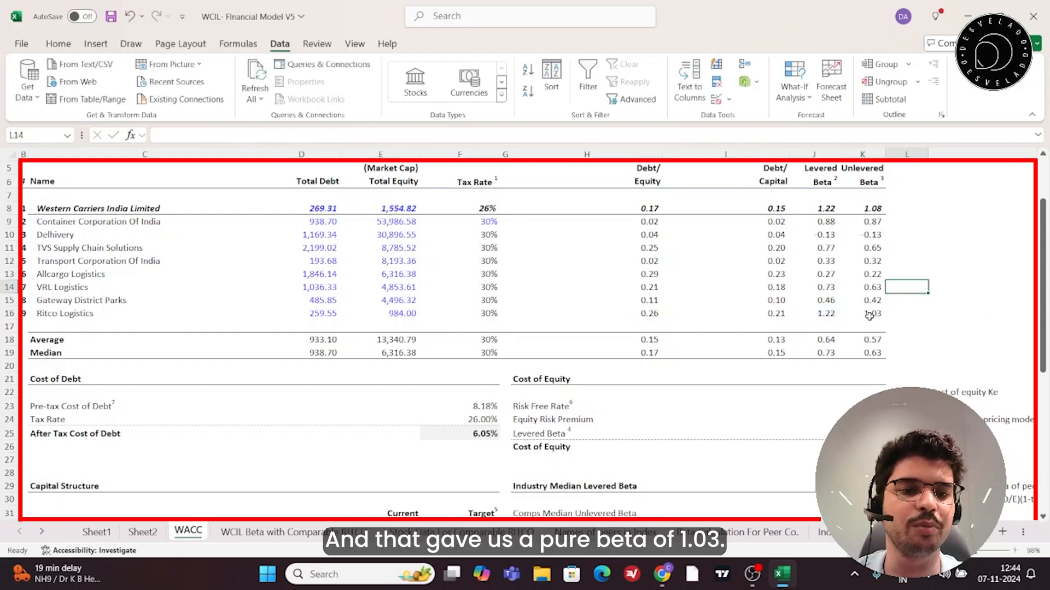
- Recheck how the Levered Beta formula under Cost of Equity relevers Ritco's unlevered beta, and highlight the Levered Beta row
{"action": "left_click", "coordinate": [862, 433]}
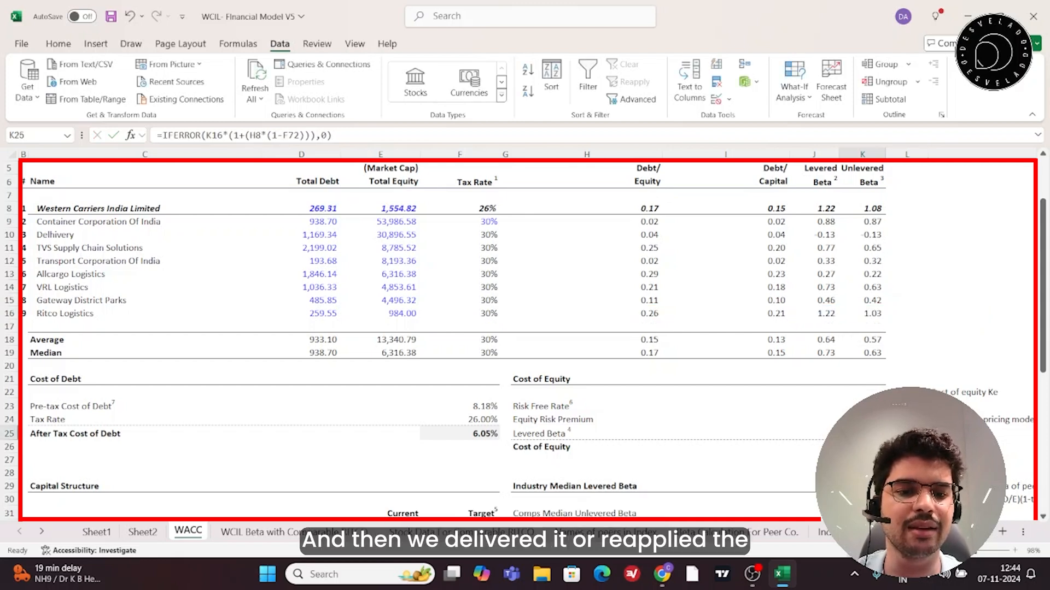
{"action": "key", "text": "F2"}
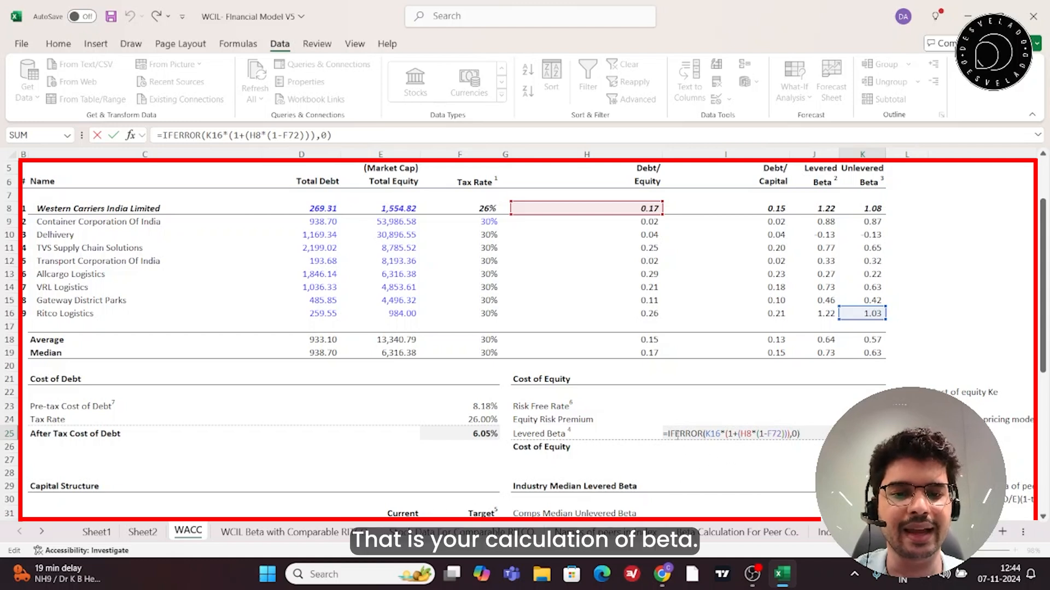
{"action": "left_click", "coordinate": [778, 463]}
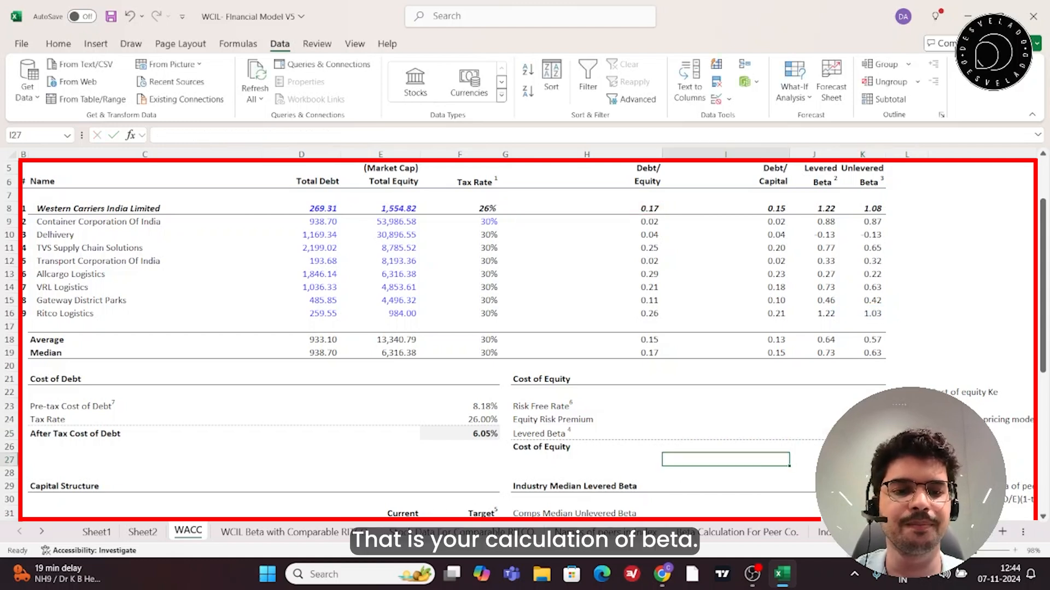
{"action": "scroll", "coordinate": [628, 348], "scroll_direction": "up", "scroll_amount": 2}
{"action": "scroll", "coordinate": [490, 335], "scroll_direction": "down", "scroll_amount": 9}
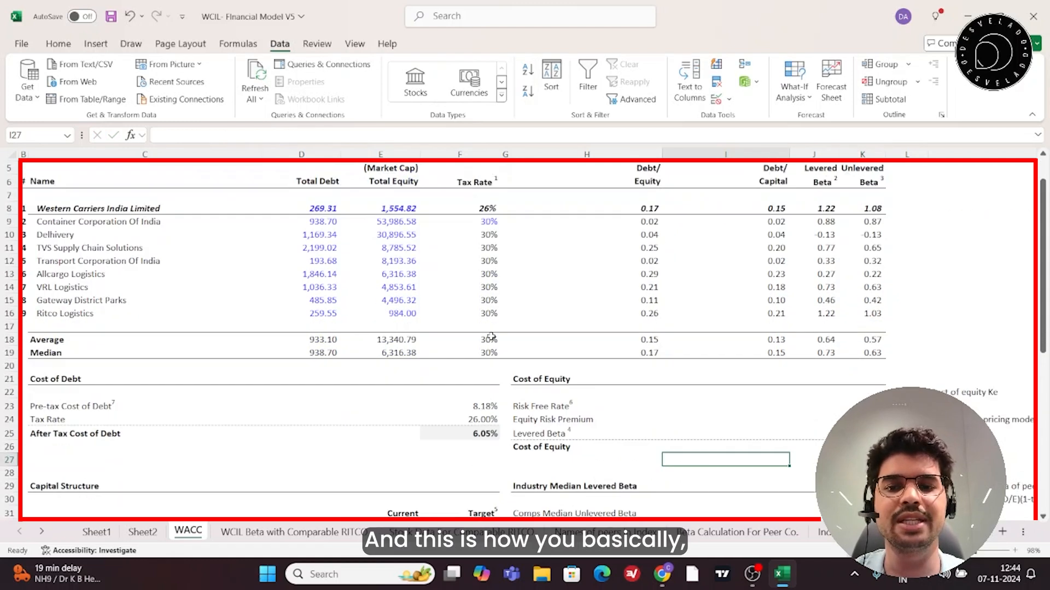
{"action": "scroll", "coordinate": [606, 432], "scroll_direction": "up", "scroll_amount": 9}
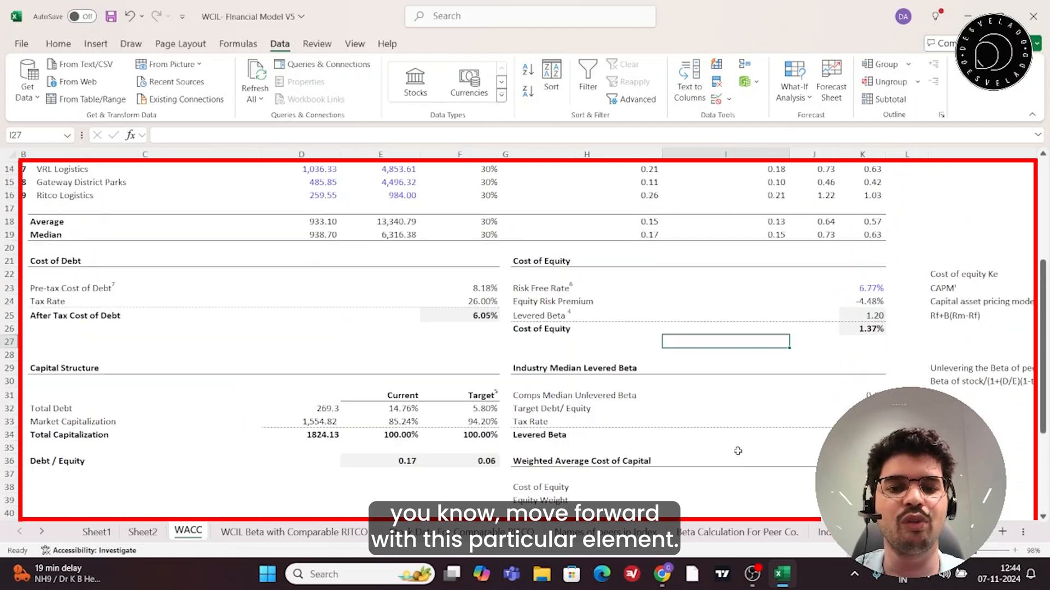
{"action": "scroll", "coordinate": [546, 458], "scroll_direction": "down", "scroll_amount": 4}
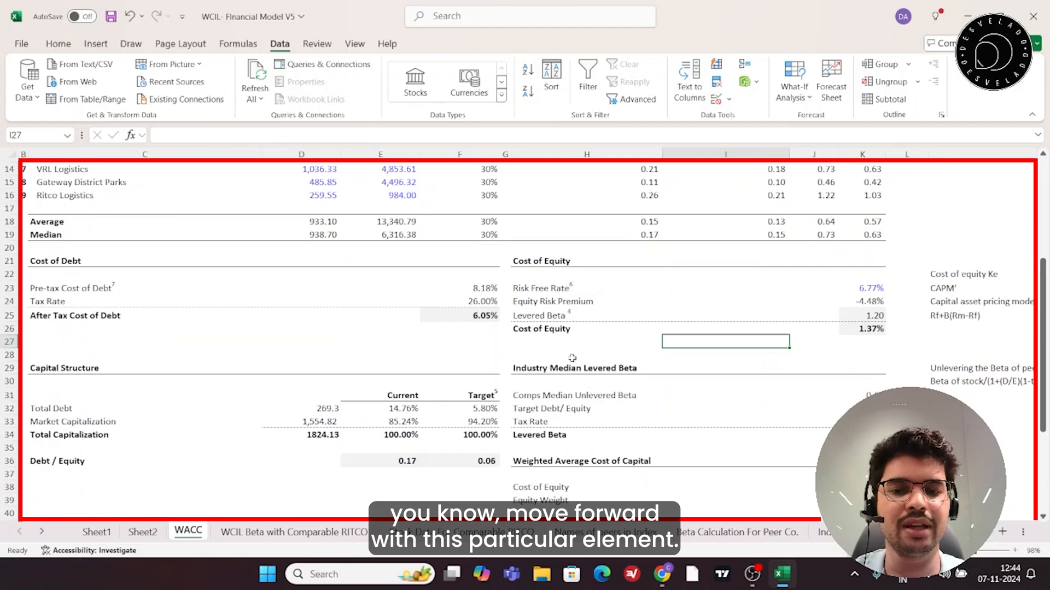
{"action": "left_click_drag", "start_coordinate": [601, 316], "coordinate": [869, 316]}
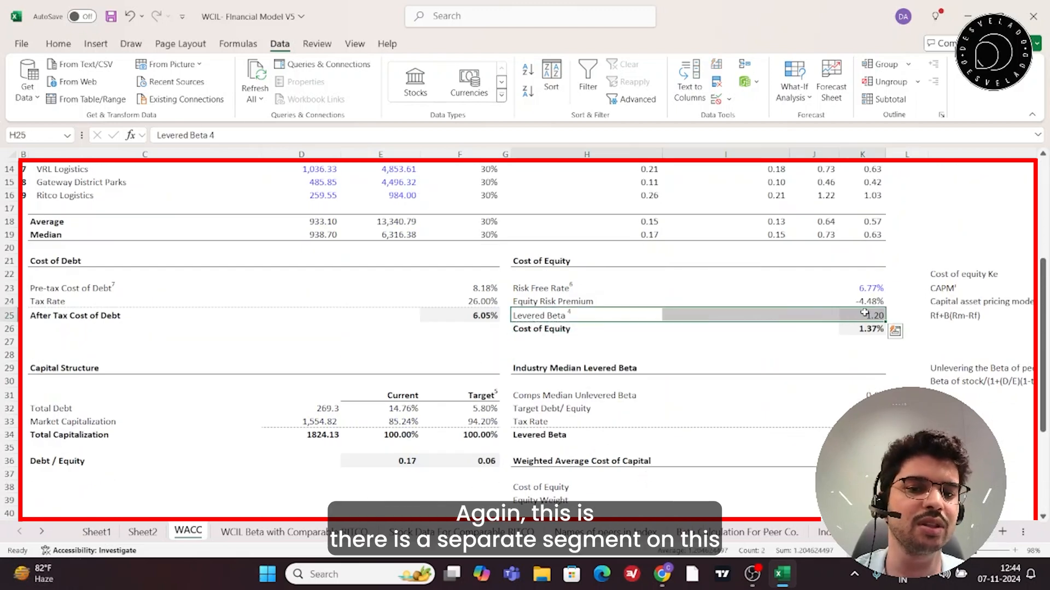
- Look at the Ritco comparable beta and stock data sheets, and return to the WACC sheet
{"action": "left_click", "coordinate": [281, 533]}
{"action": "left_click", "coordinate": [461, 531]}
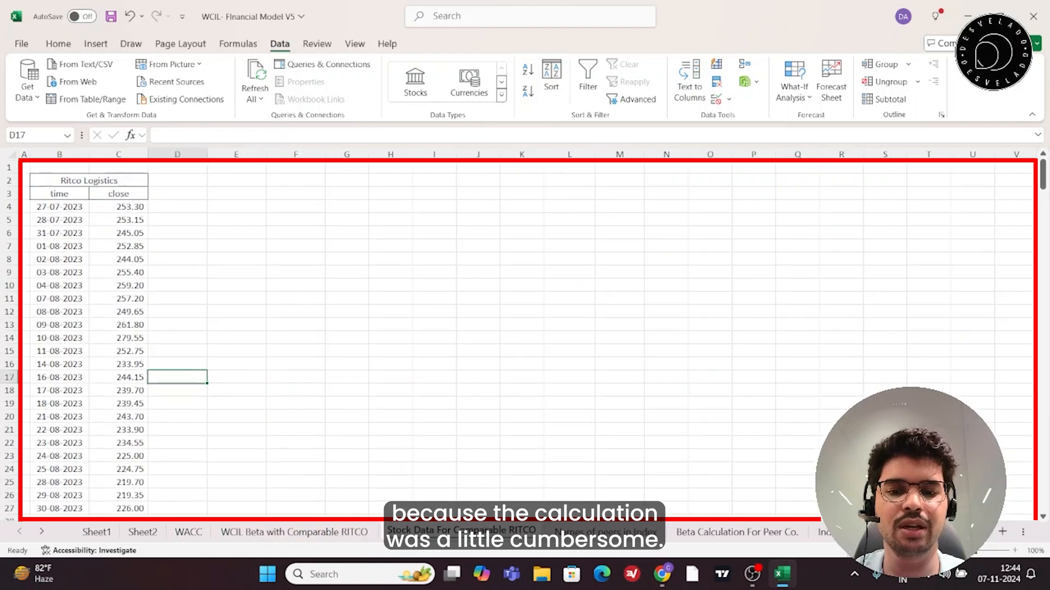
{"action": "left_click", "coordinate": [294, 532]}
{"action": "left_click", "coordinate": [188, 532]}
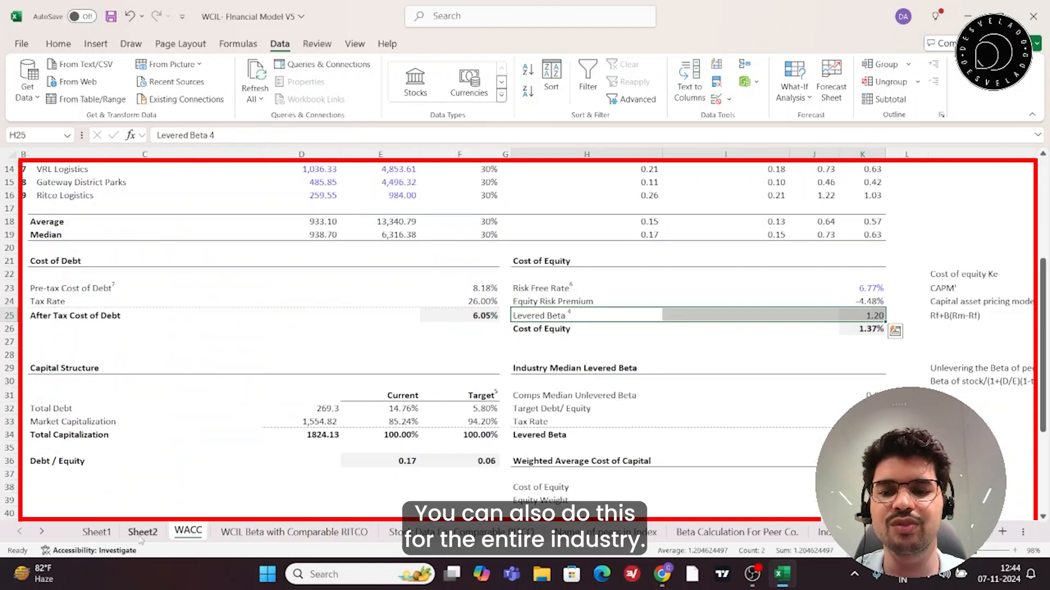
- Review the peers' Debt/Equity and Debt/Capital columns and the Industry Median Levered Beta section
{"action": "scroll", "coordinate": [458, 372], "scroll_direction": "up", "scroll_amount": 4}
{"action": "left_click_drag", "start_coordinate": [599, 259], "coordinate": [647, 405]}
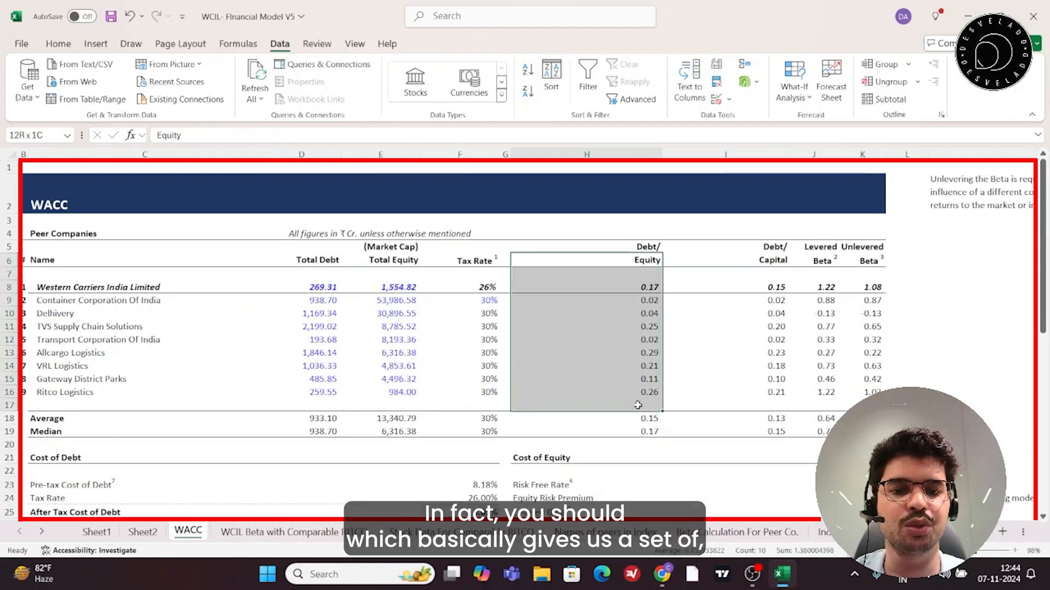
{"action": "left_click_drag", "start_coordinate": [786, 249], "coordinate": [782, 409]}
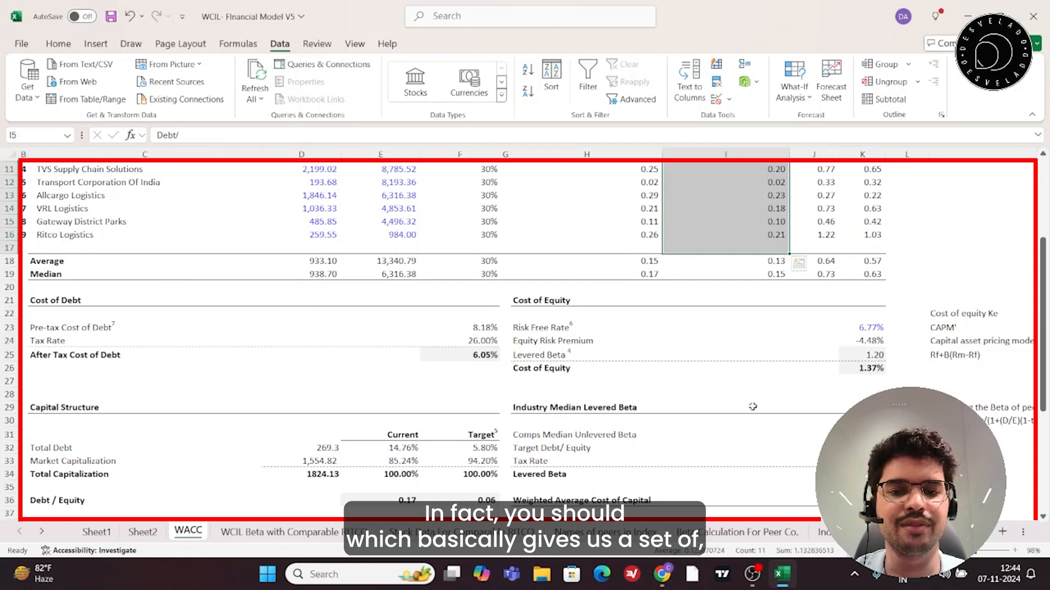
{"action": "scroll", "coordinate": [677, 399], "scroll_direction": "down", "scroll_amount": 5}
{"action": "left_click_drag", "start_coordinate": [522, 328], "coordinate": [851, 392]}
{"action": "scroll", "coordinate": [607, 387], "scroll_direction": "up", "scroll_amount": 5}
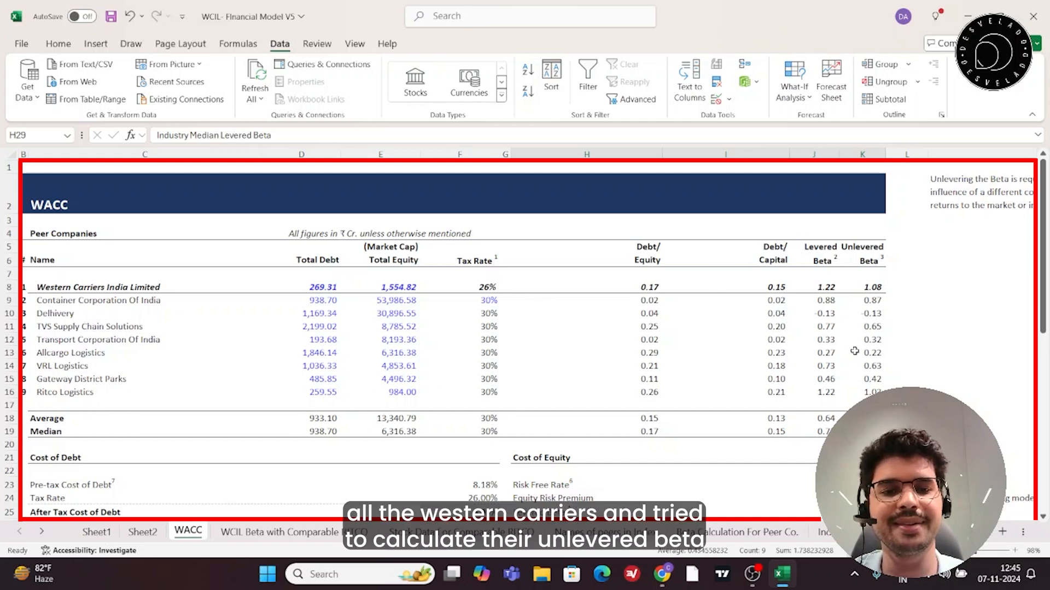
- Examine the Unlevered Beta column and compare the values of Western Carriers and Ritco Logistics
{"action": "left_click_drag", "start_coordinate": [873, 257], "coordinate": [875, 407]}
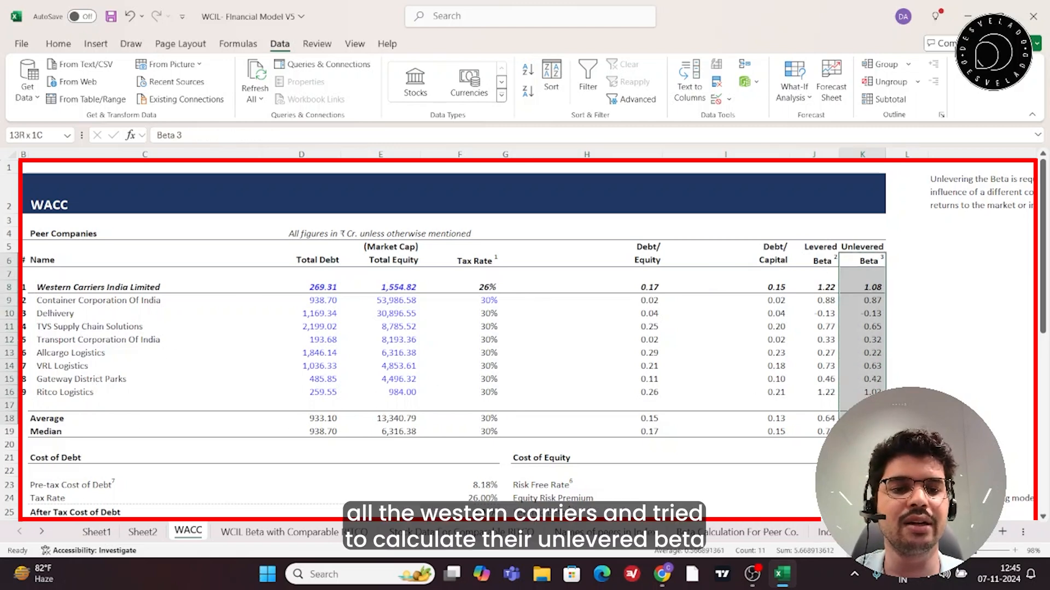
{"action": "left_click", "coordinate": [925, 341]}
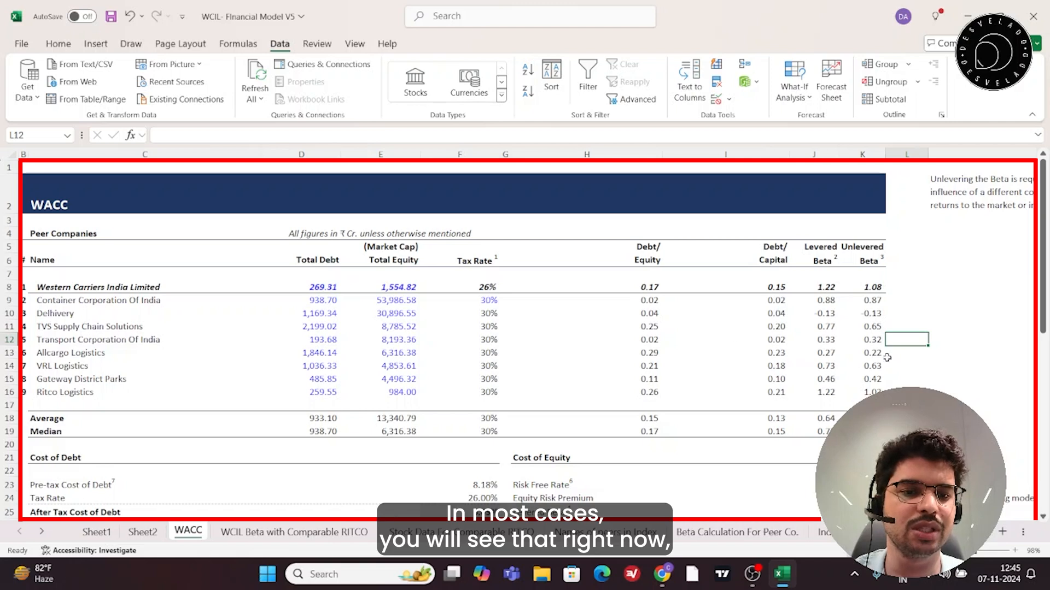
{"action": "left_click", "coordinate": [871, 288]}
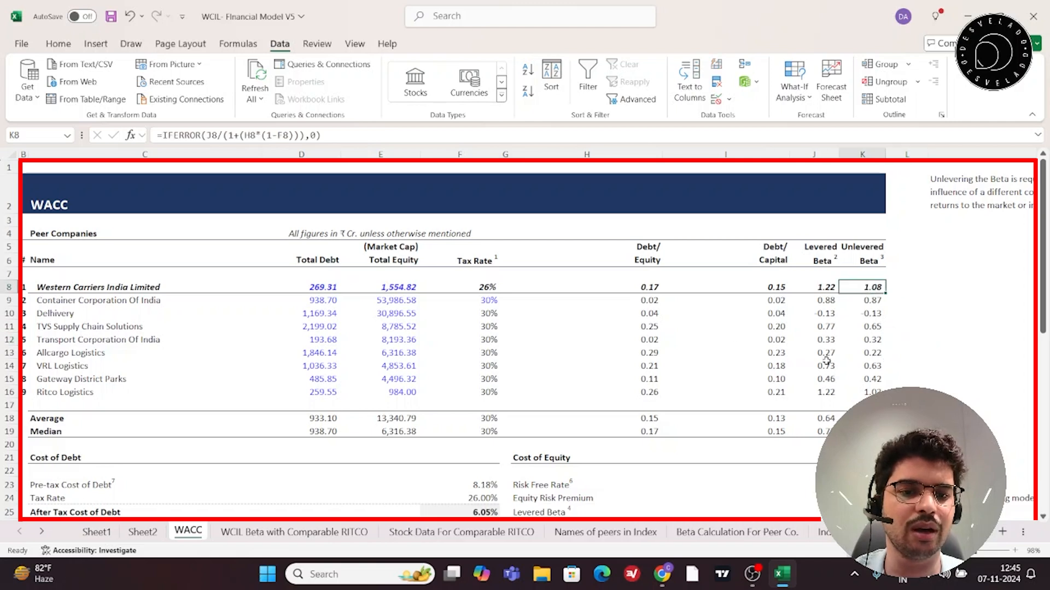
{"action": "left_click", "coordinate": [861, 391]}
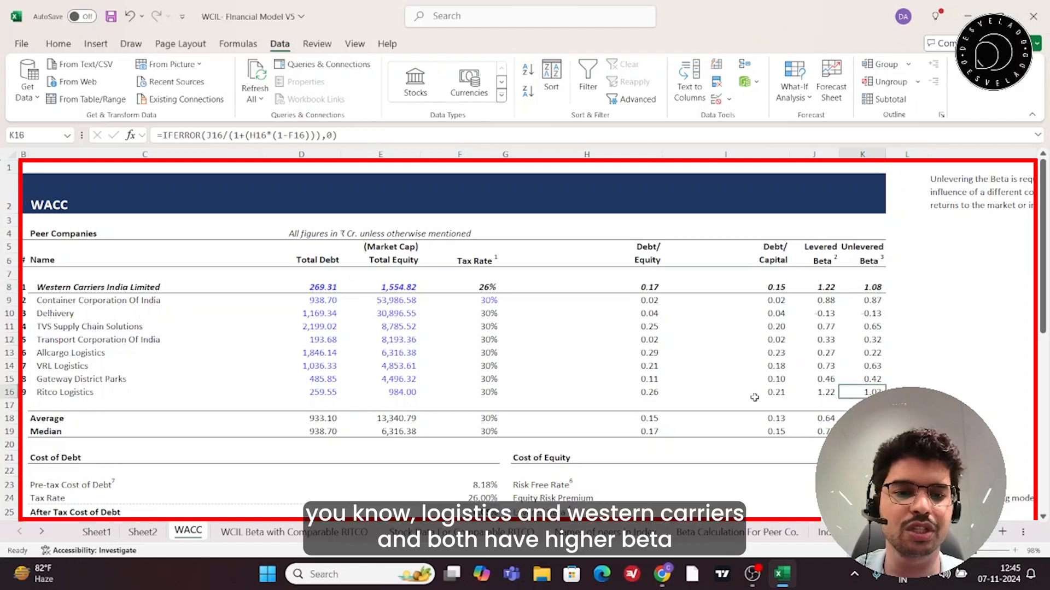
- Review the unlevered betas of the peer companies from Container Corporation Of India to Gateway District Parks
{"action": "scroll", "coordinate": [895, 331], "scroll_direction": "down", "scroll_amount": 2}
{"action": "scroll", "coordinate": [896, 331], "scroll_direction": "up", "scroll_amount": 2}
{"action": "left_click_drag", "start_coordinate": [865, 313], "coordinate": [872, 389]}
{"action": "left_click_drag", "start_coordinate": [867, 300], "coordinate": [876, 379]}
{"action": "left_click", "coordinate": [947, 378]}
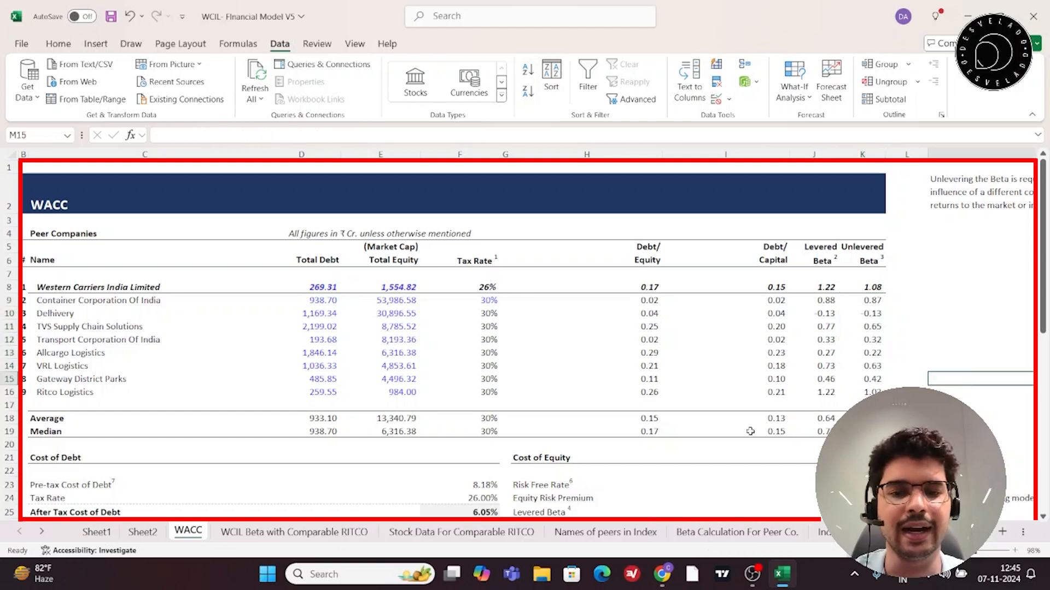
- Examine the full Unlevered Beta column from its header through the Average and Median rows
{"action": "scroll", "coordinate": [749, 429], "scroll_direction": "down", "scroll_amount": 6}
{"action": "scroll", "coordinate": [773, 395], "scroll_direction": "up", "scroll_amount": 7}
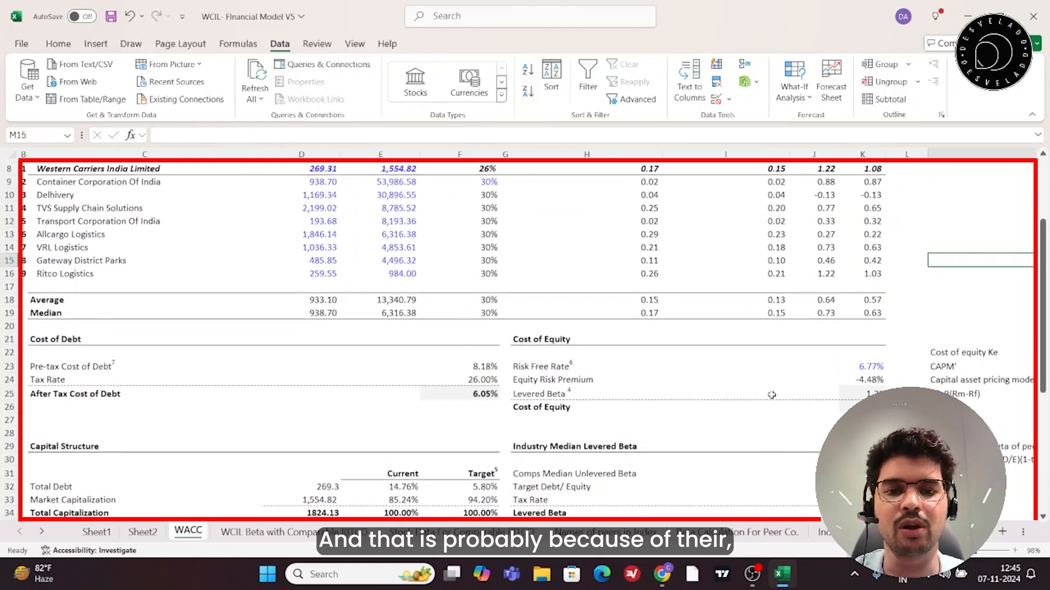
{"action": "left_click", "coordinate": [906, 378]}
{"action": "left_click_drag", "start_coordinate": [863, 248], "coordinate": [864, 431]}
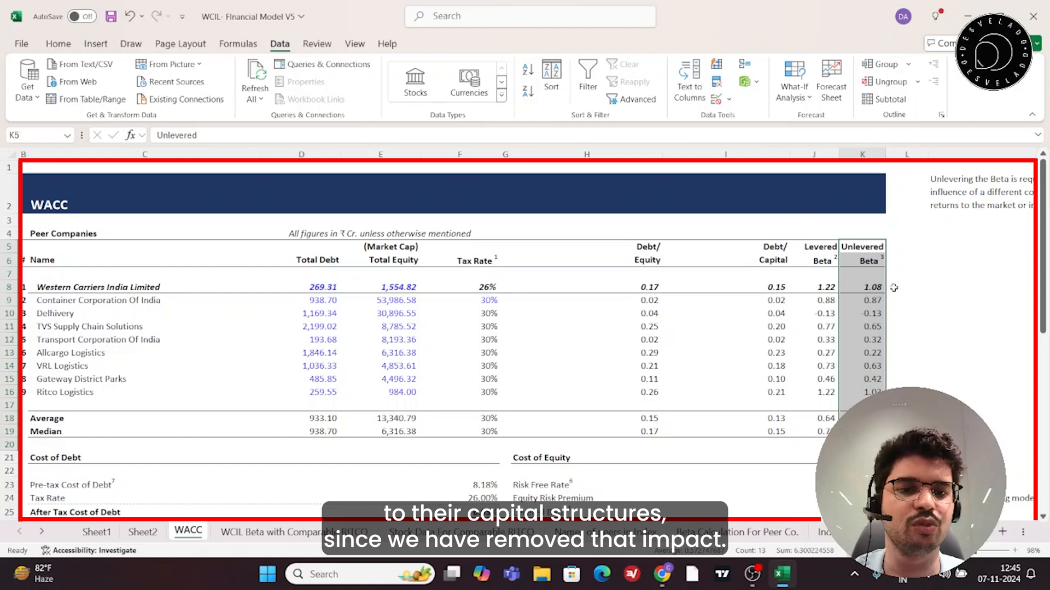
- Highlight the beta term in the CAPM note Rf+B(Rm-Rf) beside the Cost of Equity section
{"action": "scroll", "coordinate": [875, 317], "scroll_direction": "down", "scroll_amount": 3}
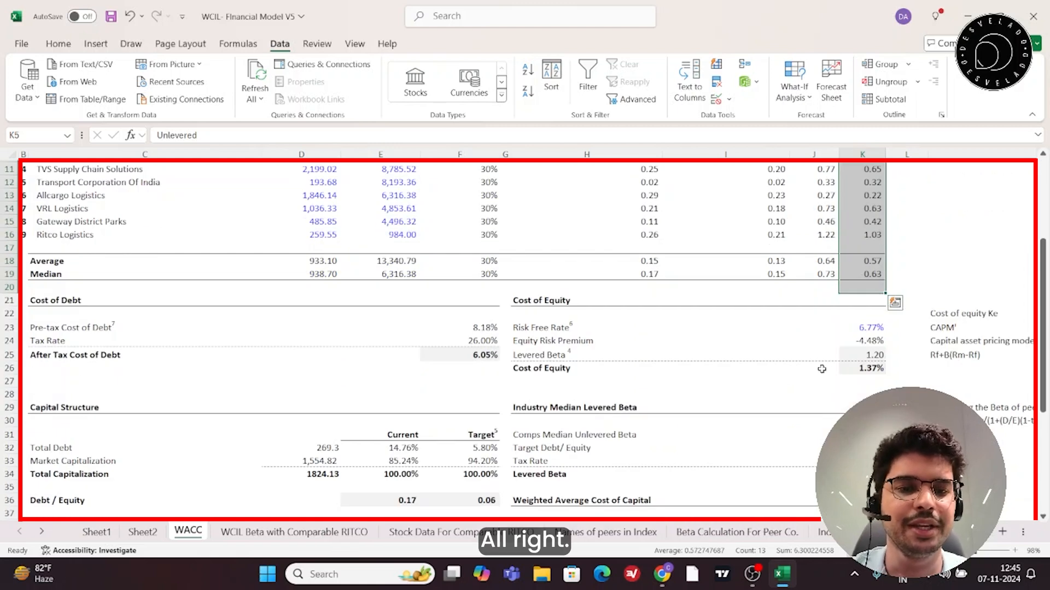
{"action": "left_click", "coordinate": [944, 356]}
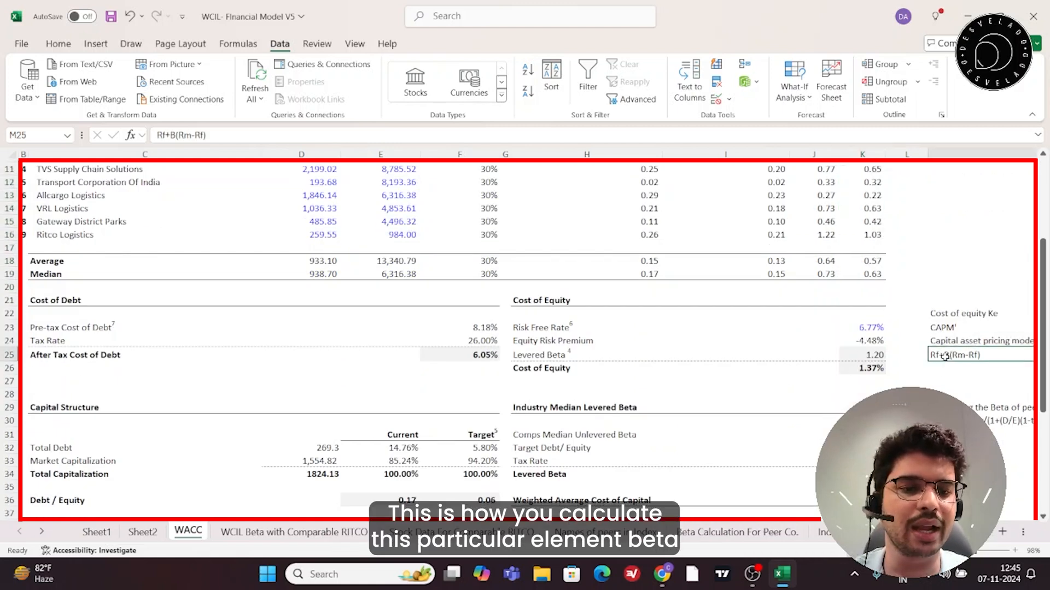
{"action": "double_click", "coordinate": [946, 355]}
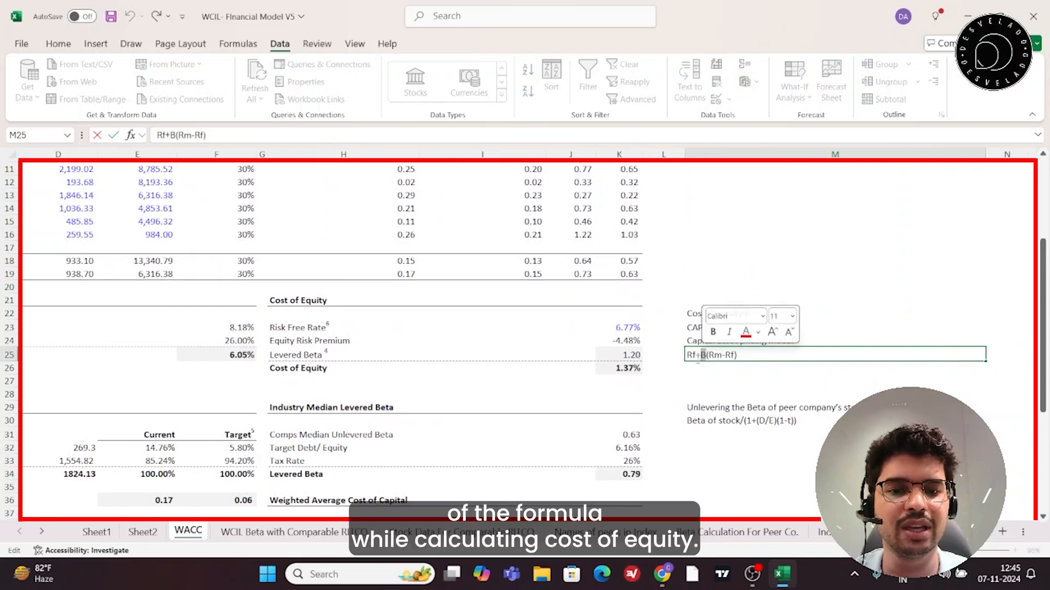
{"action": "left_click", "coordinate": [681, 392]}
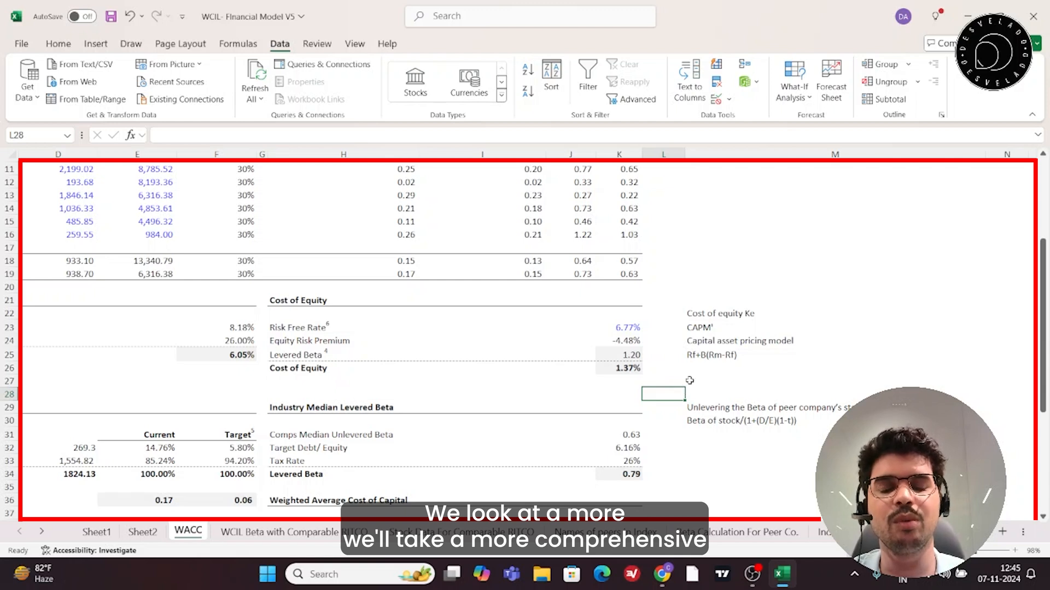
- Select the CAPM formula note Rf+B(Rm-Rf) and look over the surrounding Cost of Equity section
{"action": "left_click", "coordinate": [694, 353]}
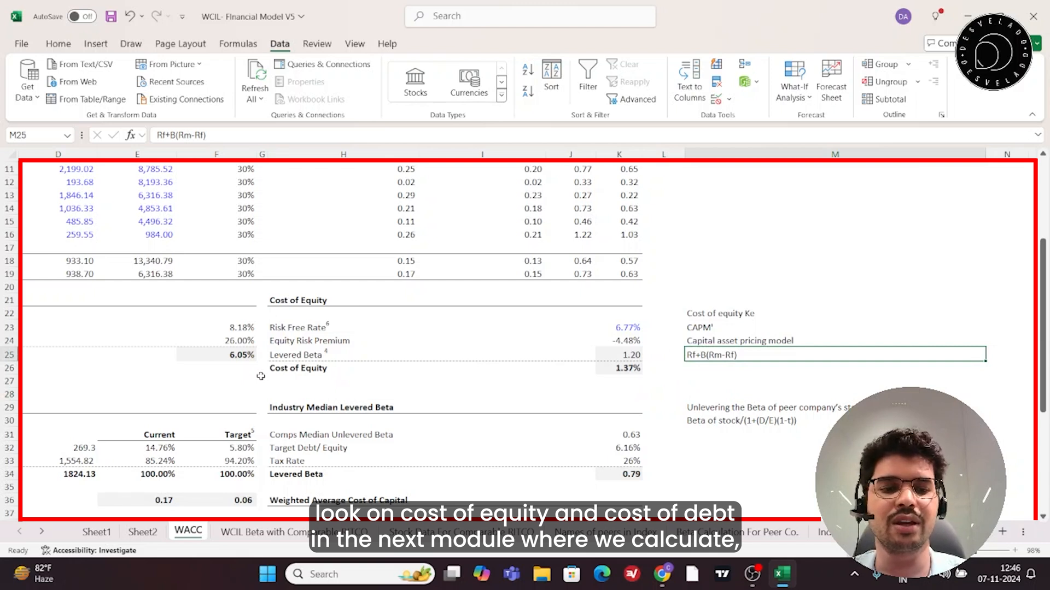
{"action": "scroll", "coordinate": [260, 377], "scroll_direction": "up", "scroll_amount": 2}
{"action": "scroll", "coordinate": [480, 398], "scroll_direction": "down", "scroll_amount": 7}
{"action": "scroll", "coordinate": [503, 362], "scroll_direction": "up", "scroll_amount": 5}
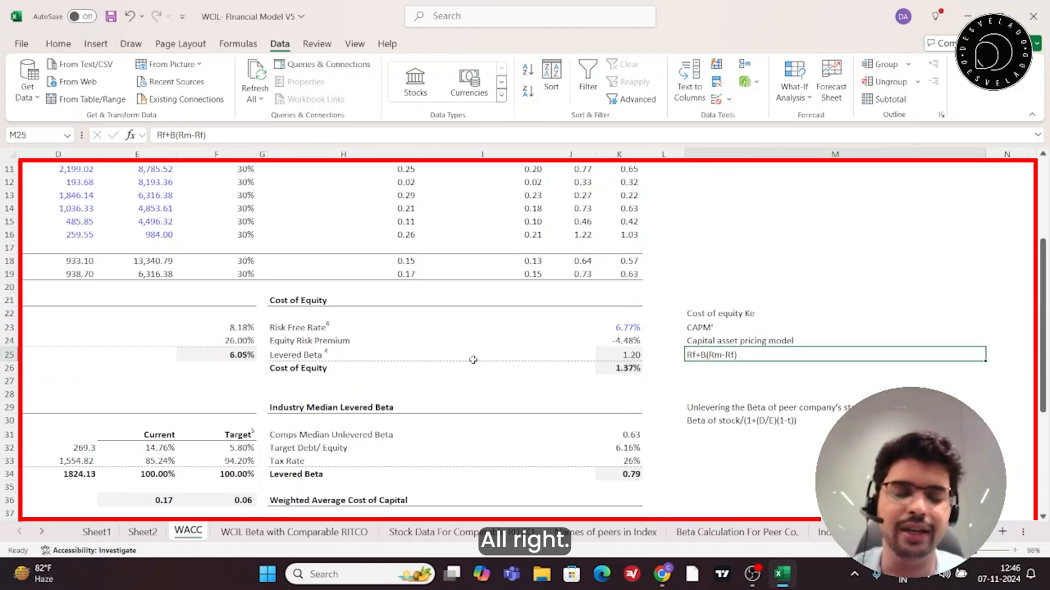
{"action": "scroll", "coordinate": [503, 361], "scroll_direction": "down", "scroll_amount": 4}
{"action": "scroll", "coordinate": [601, 350], "scroll_direction": "up", "scroll_amount": 4}
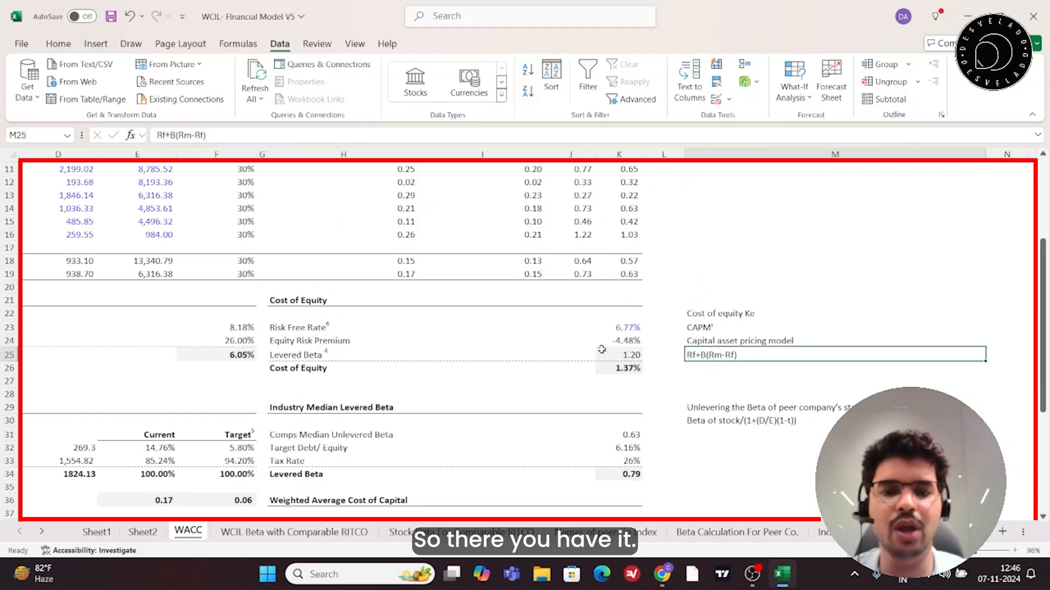
- Mark only the letter B inside the CAPM formula text, and leave the cell without editing it
{"action": "left_click", "coordinate": [705, 395]}
{"action": "left_click", "coordinate": [706, 354]}
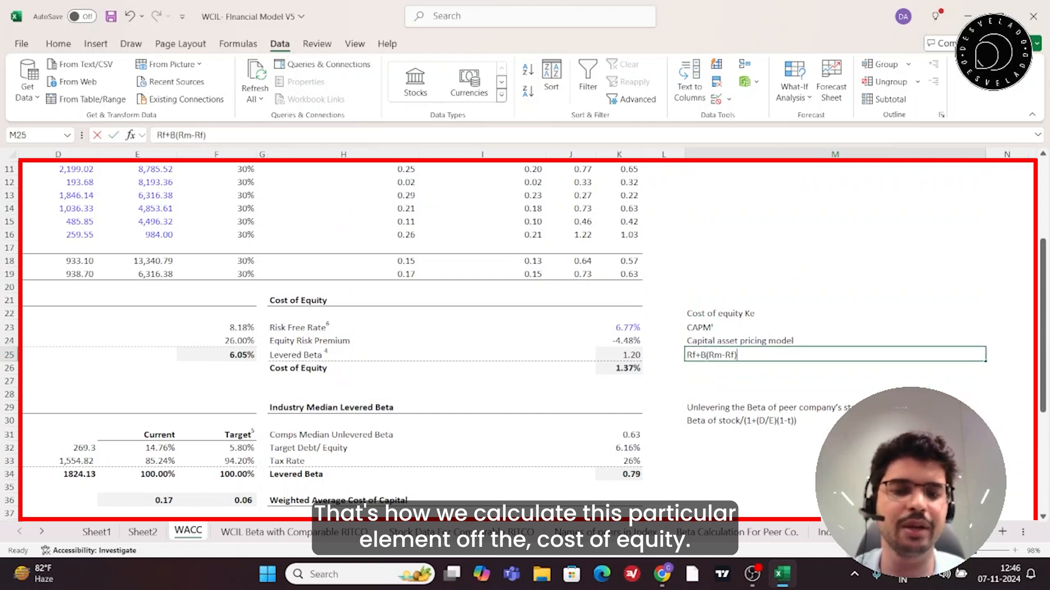
{"action": "double_click", "coordinate": [705, 356]}
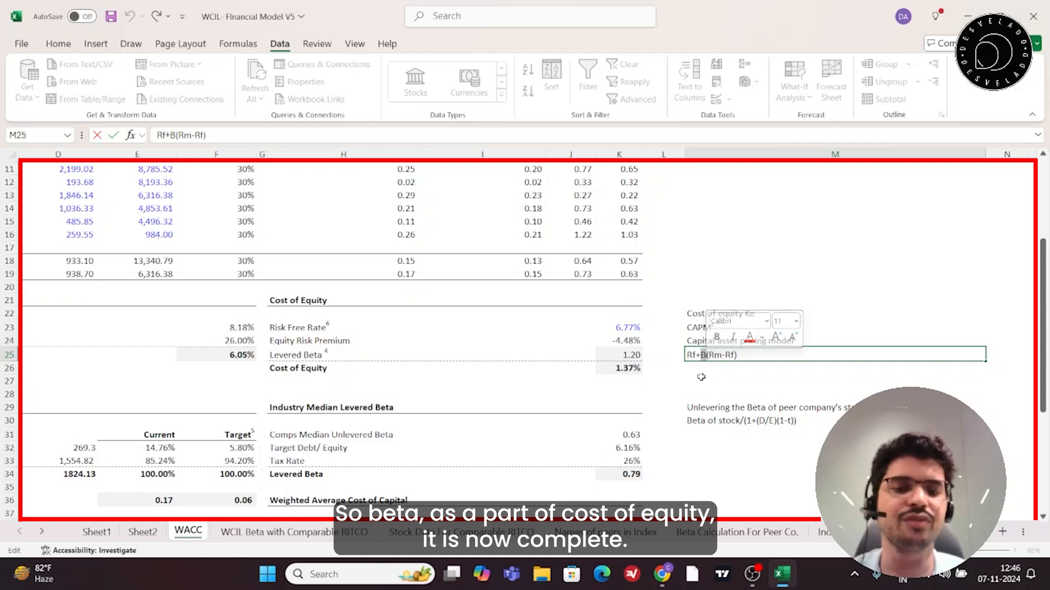
{"action": "scroll", "coordinate": [290, 376], "scroll_direction": "down", "scroll_amount": 3}
{"action": "scroll", "coordinate": [290, 376], "scroll_direction": "up", "scroll_amount": 5}
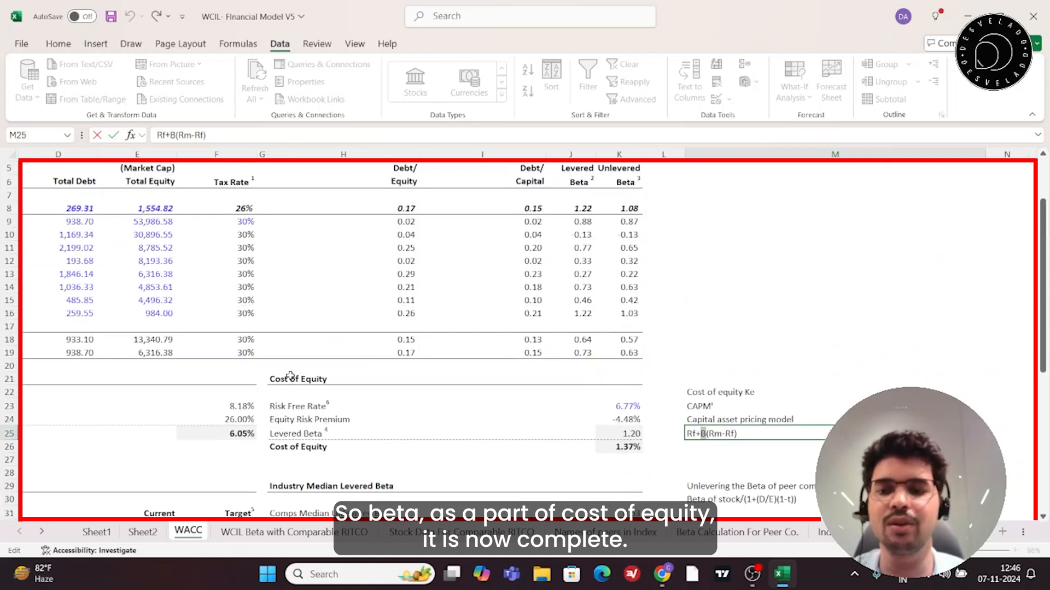
{"action": "left_click", "coordinate": [709, 358]}
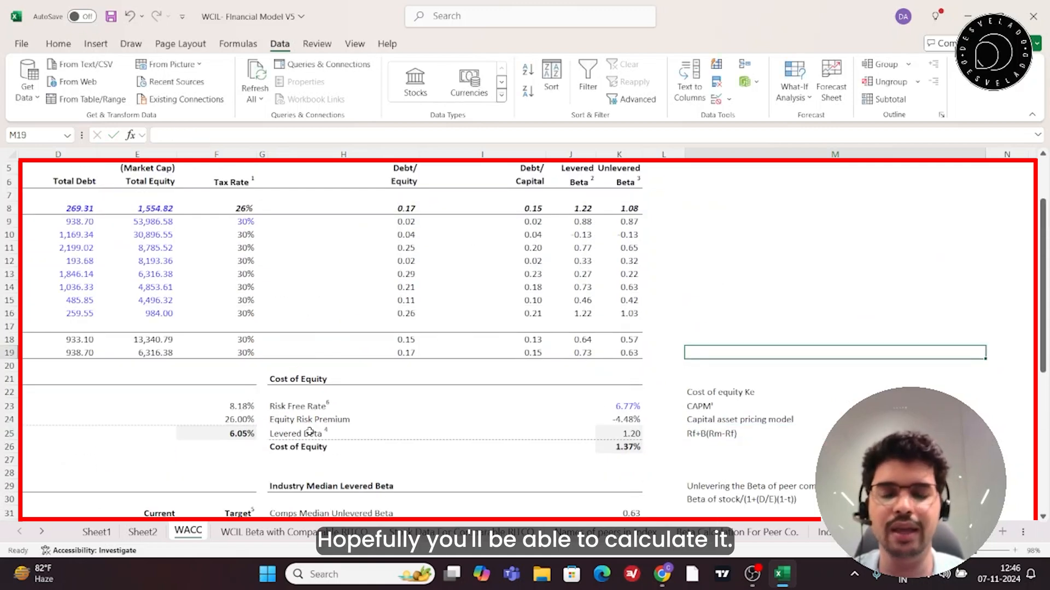
- Highlight the WACC result row at the end of the Weighted Average Cost of Capital section
{"action": "left_click", "coordinate": [482, 327]}
{"action": "scroll", "coordinate": [481, 350], "scroll_direction": "down", "scroll_amount": 7}
{"action": "scroll", "coordinate": [469, 402], "scroll_direction": "down", "scroll_amount": 1}
{"action": "left_click_drag", "start_coordinate": [287, 370], "coordinate": [620, 394]}
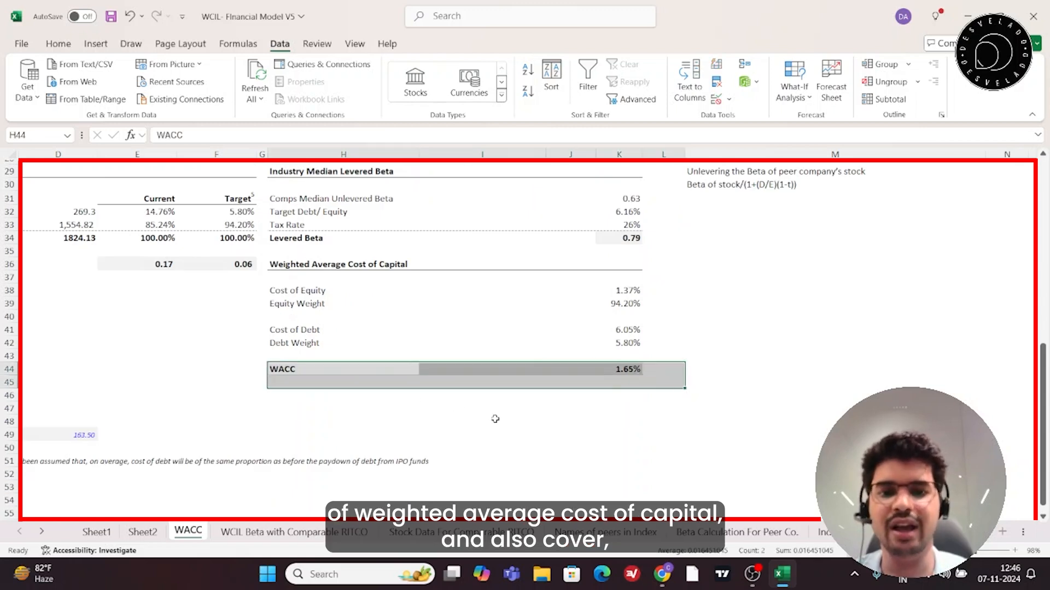
{"action": "left_click", "coordinate": [181, 331]}
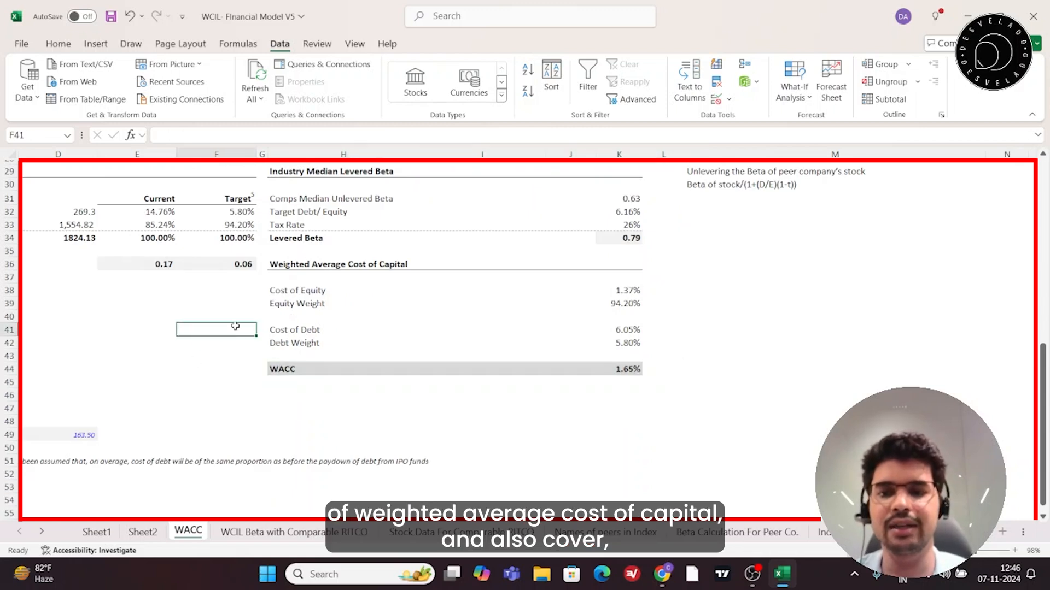
- Highlight the Current and Target capital structure table and the Industry Median Levered Beta block for review
{"action": "scroll", "coordinate": [169, 333], "scroll_direction": "up", "scroll_amount": 3}
{"action": "left_click_drag", "start_coordinate": [70, 311], "coordinate": [244, 361]}
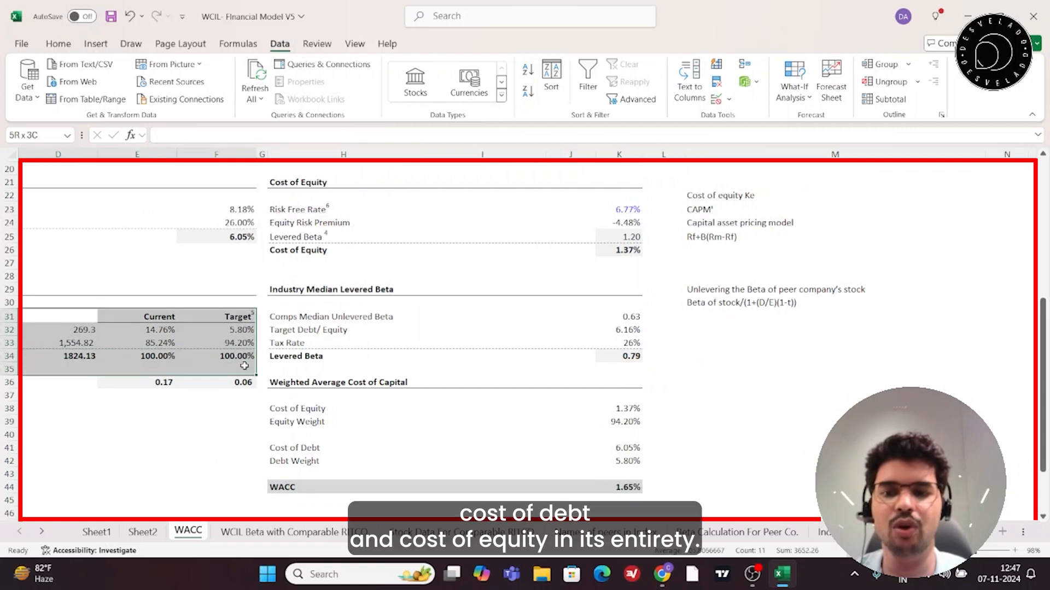
{"action": "left_click_drag", "start_coordinate": [274, 302], "coordinate": [634, 358]}
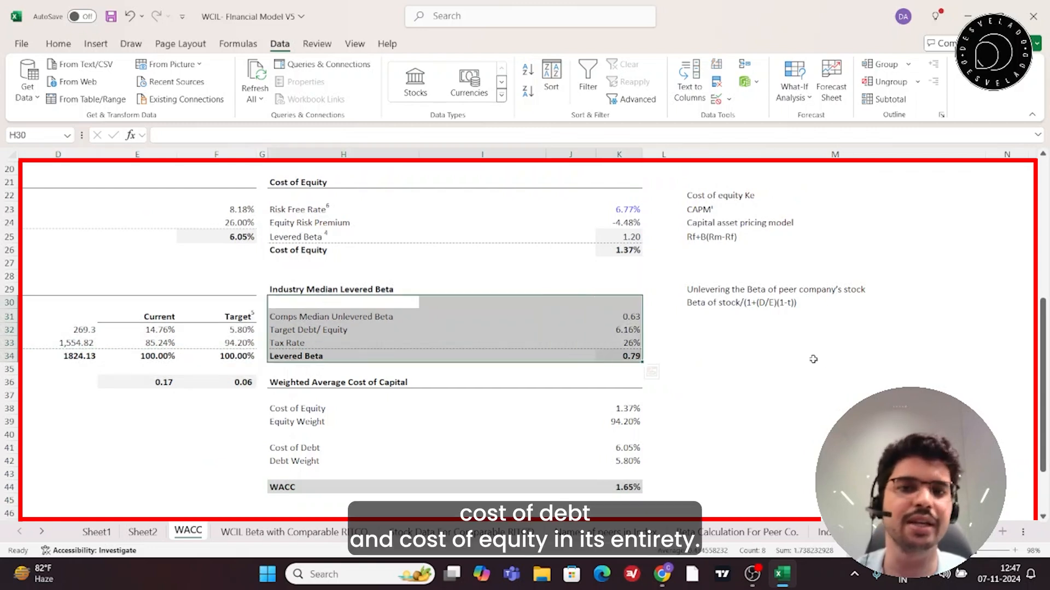
{"action": "scroll", "coordinate": [221, 399], "scroll_direction": "up", "scroll_amount": 5}
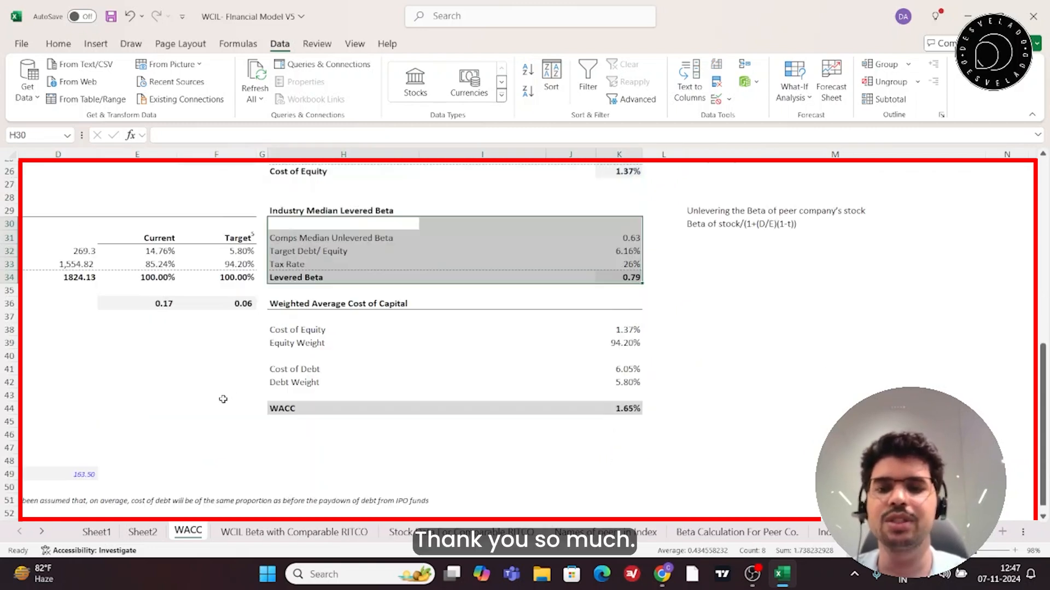